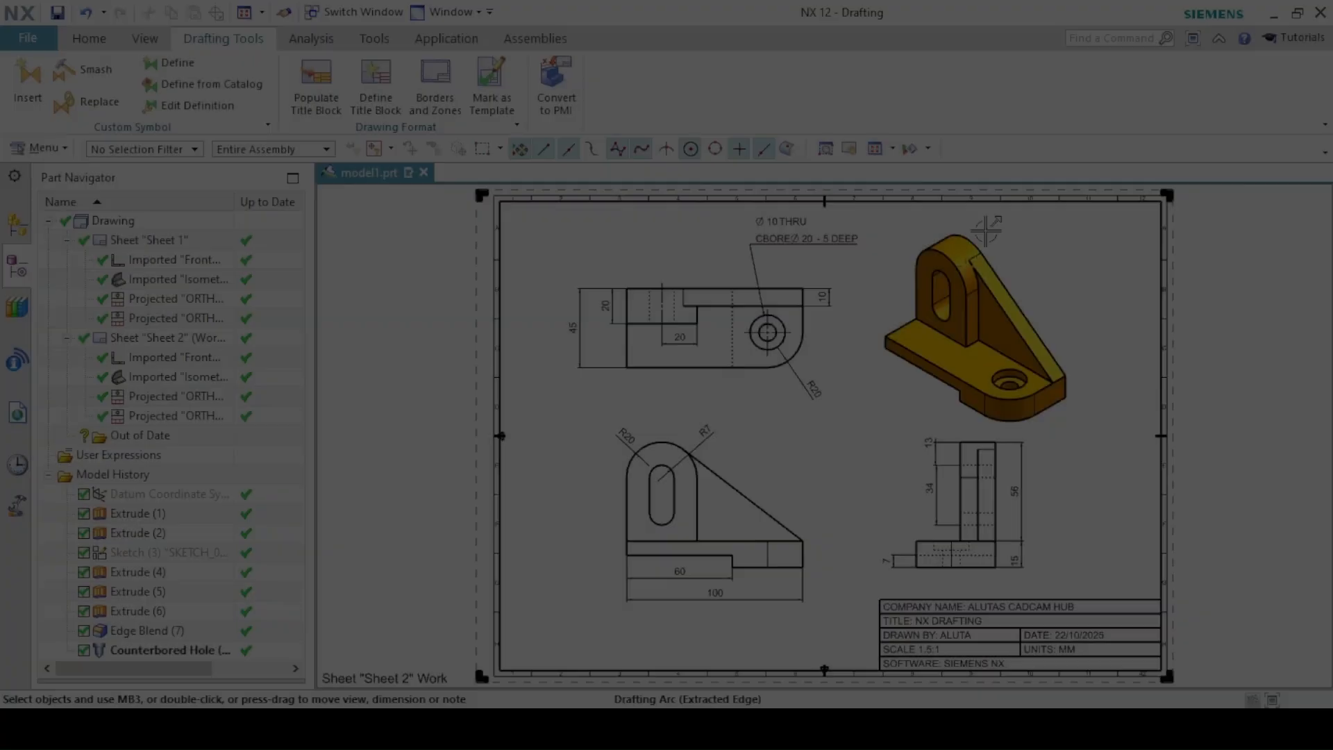
drag(986, 231, 991, 230)
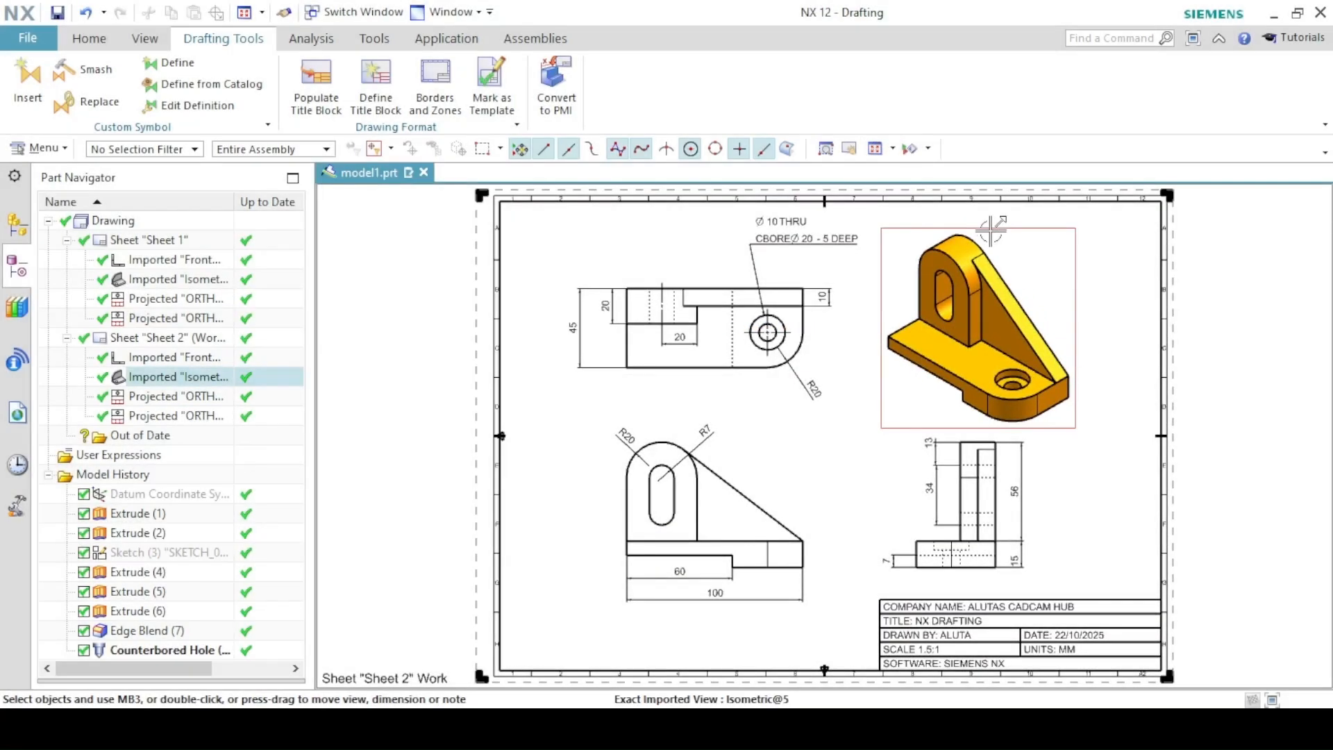
click(410, 510)
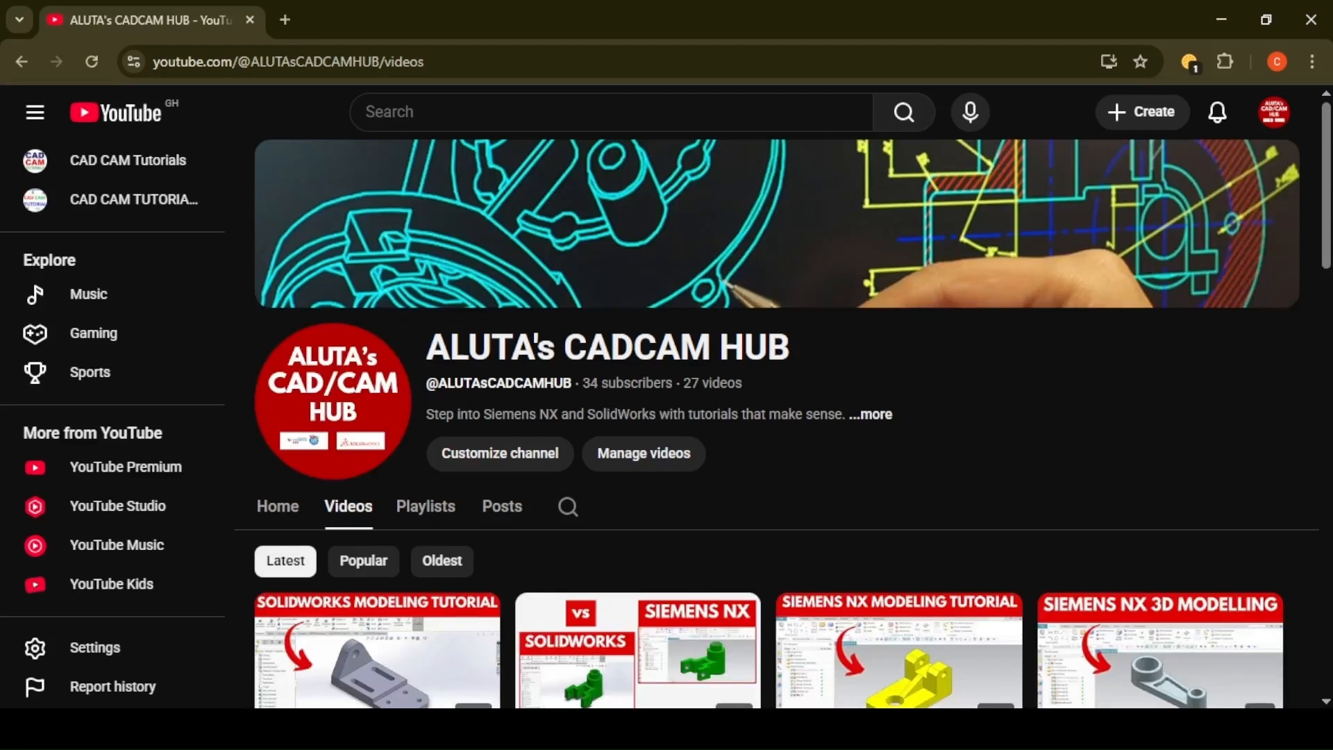
drag(1326, 154, 1329, 8)
click(404, 515)
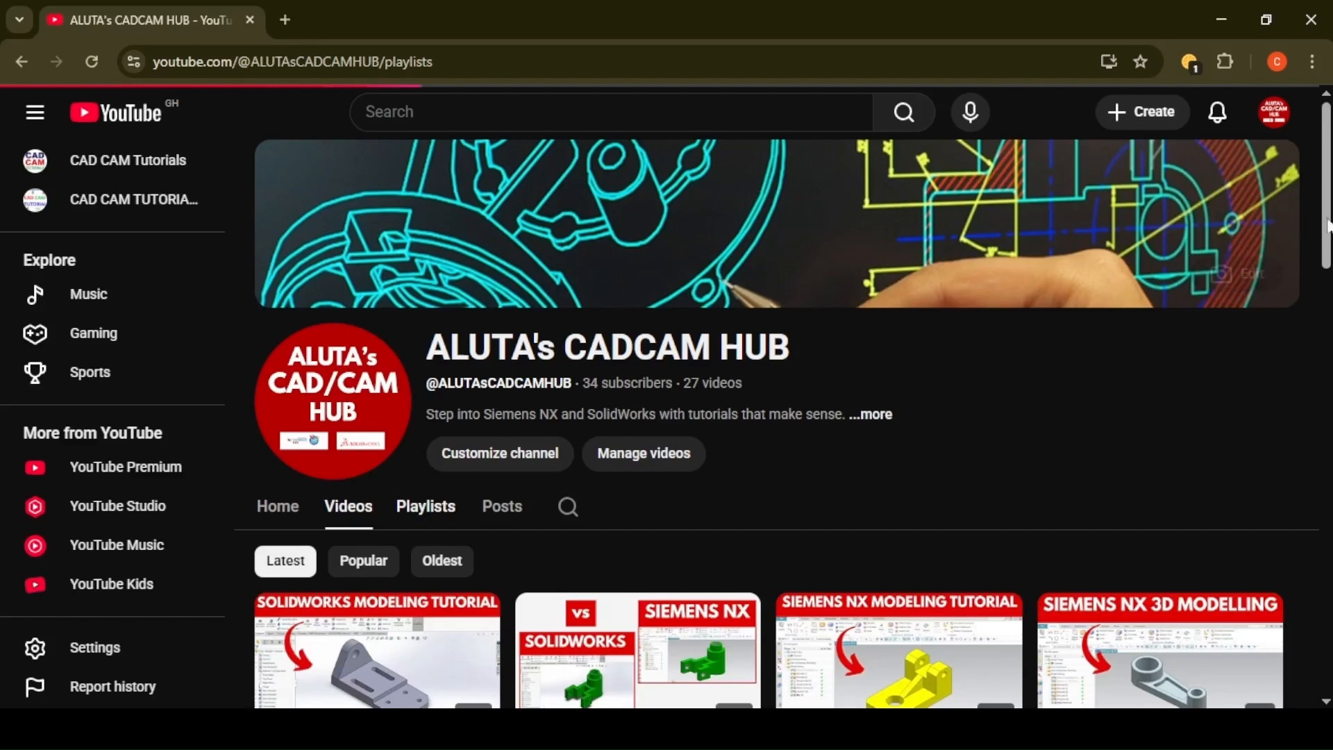
drag(1327, 182, 1316, 87)
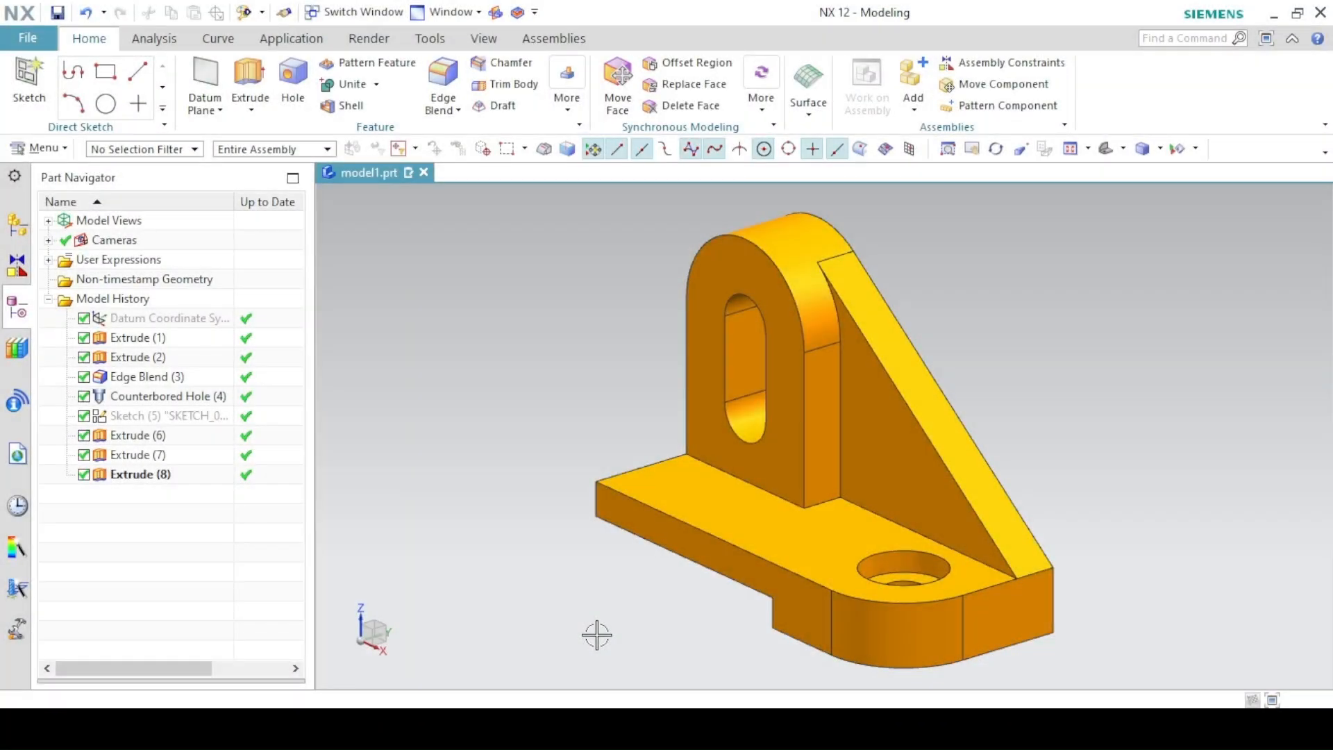
- Switch to the Drafting application and create a sheet from the A2 - Size template, dismissing the title block and view creation dialogs
click(301, 46)
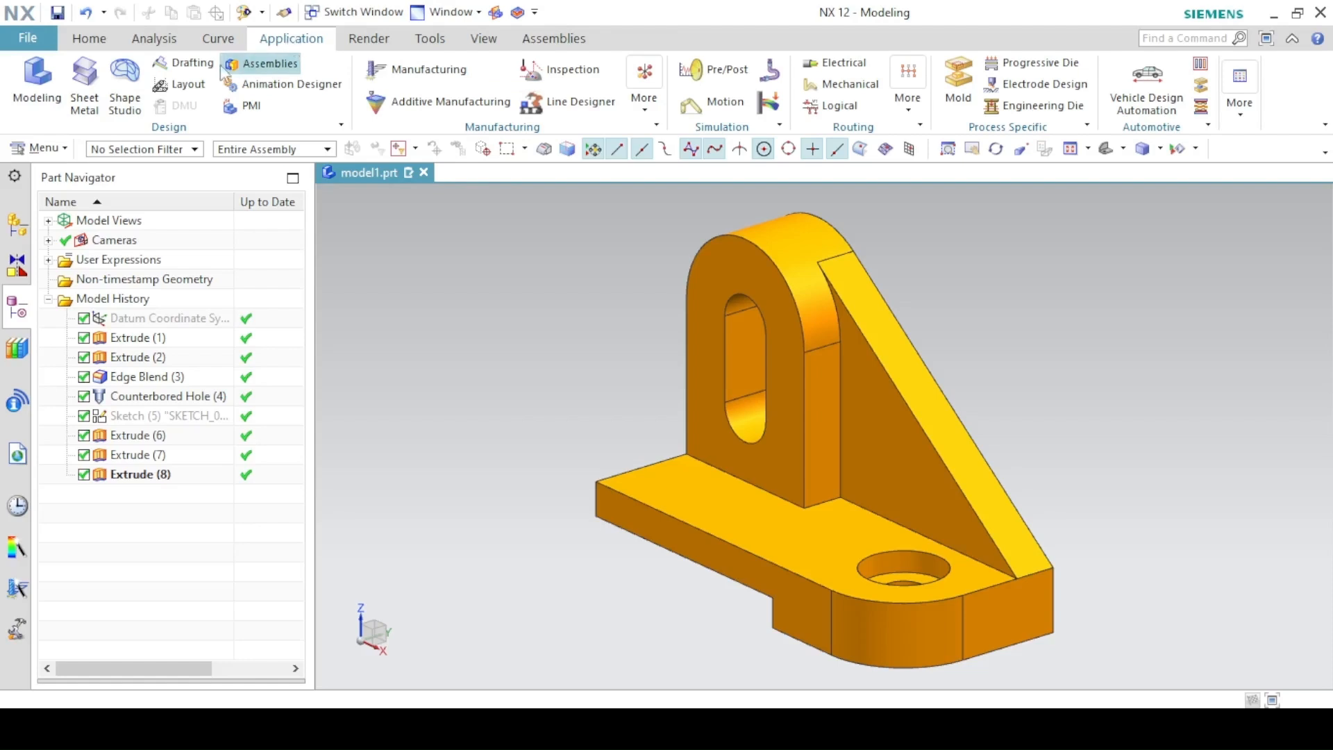
click(1163, 38)
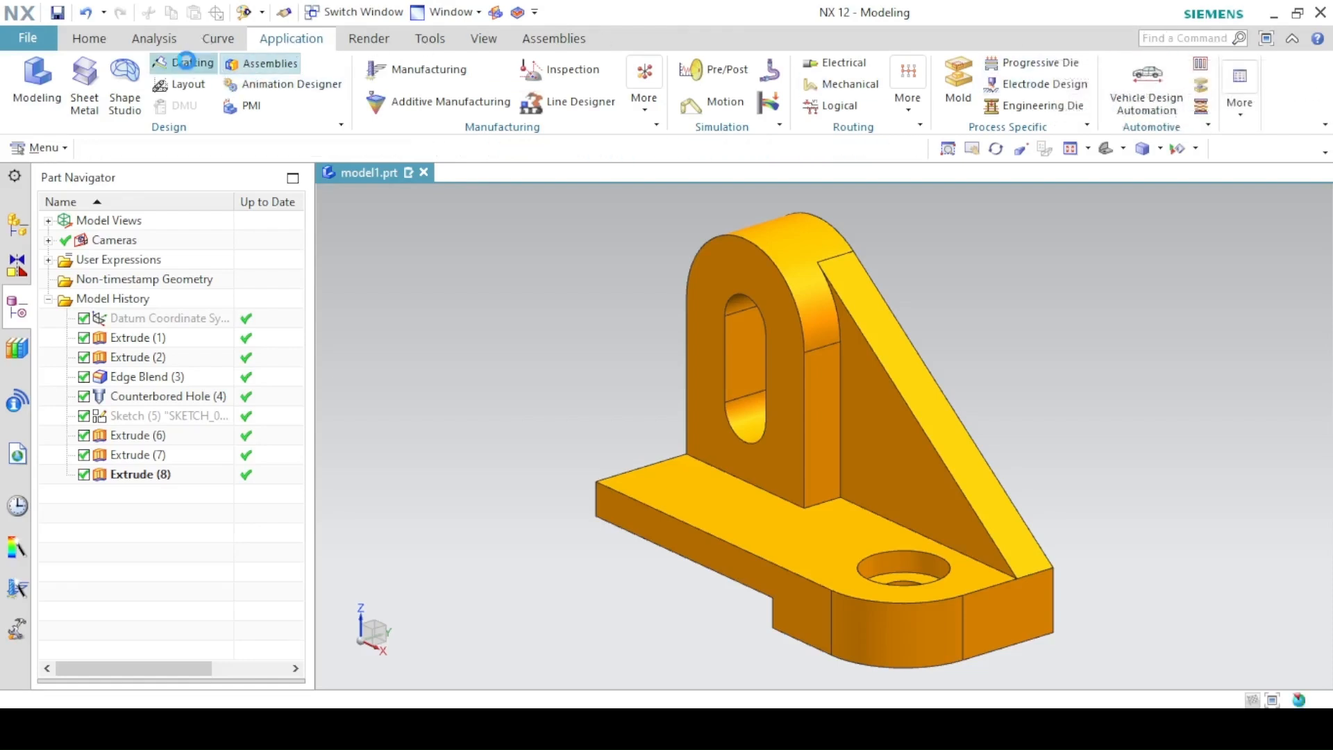
click(190, 63)
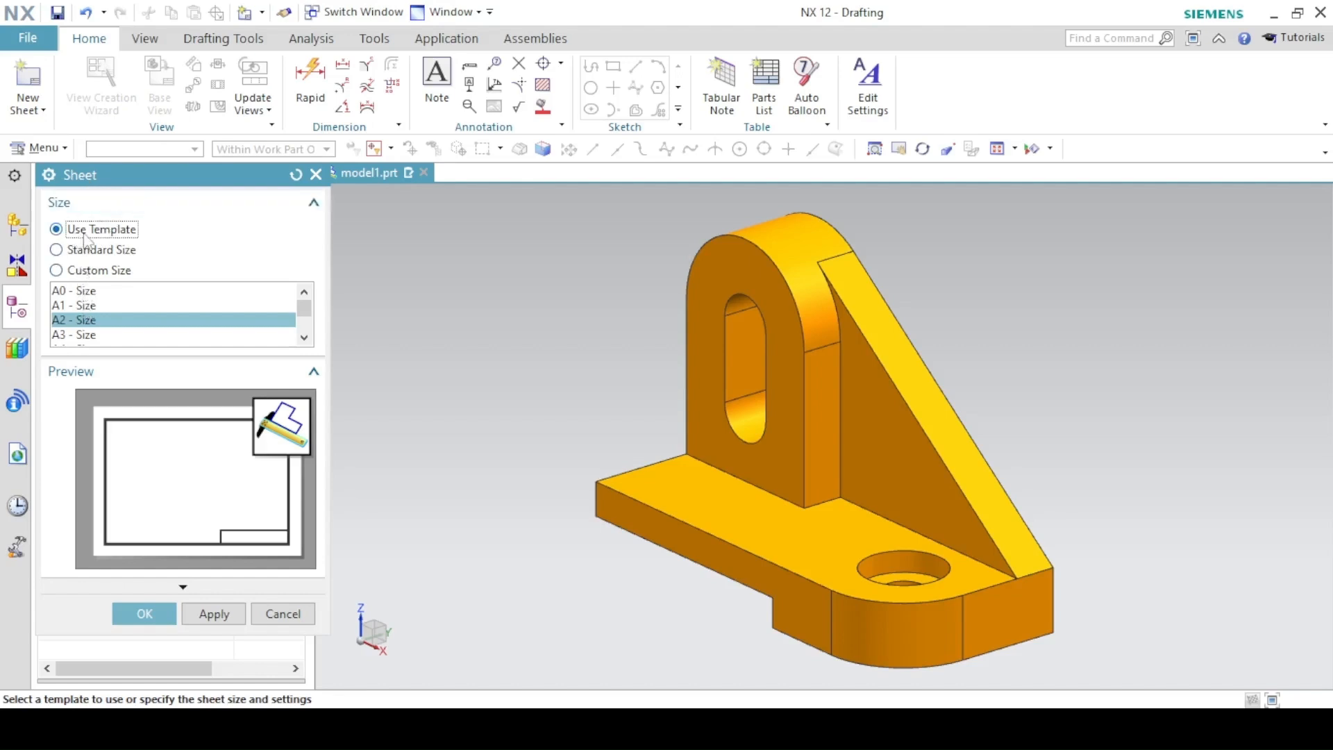
click(58, 324)
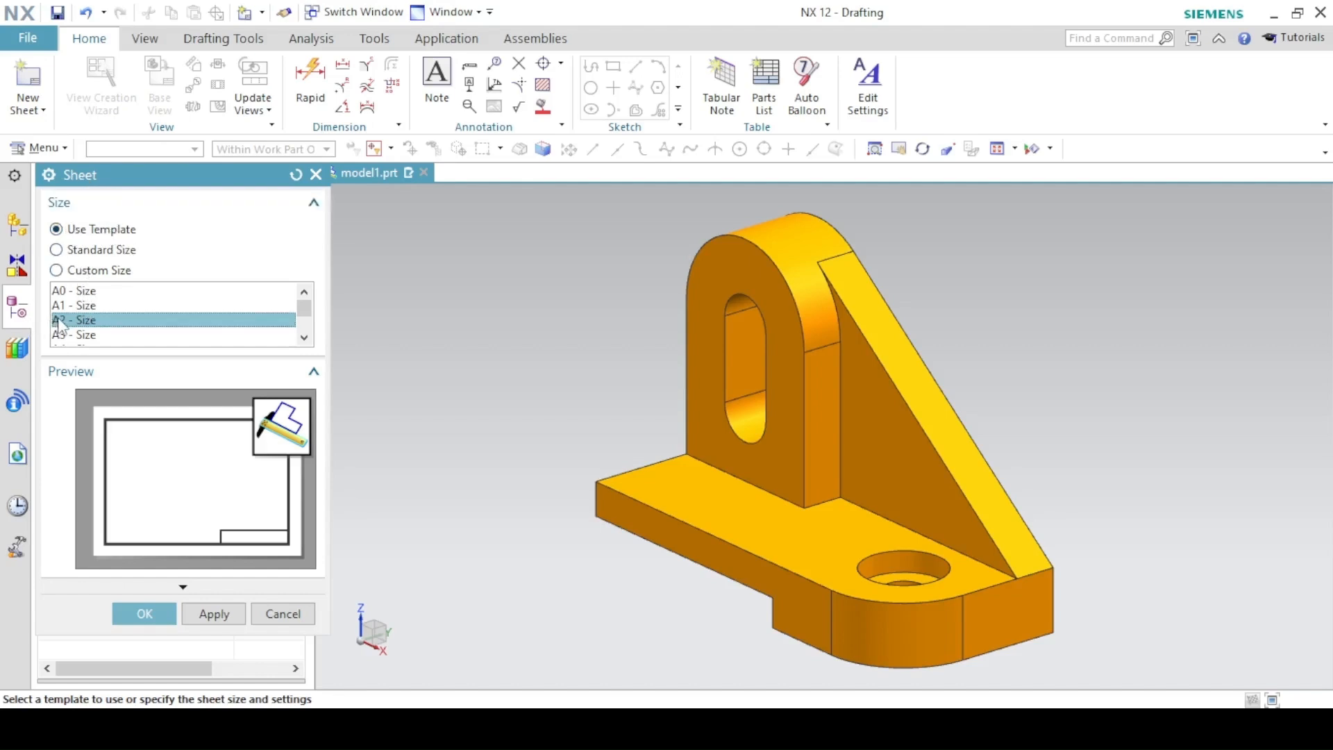
click(158, 613)
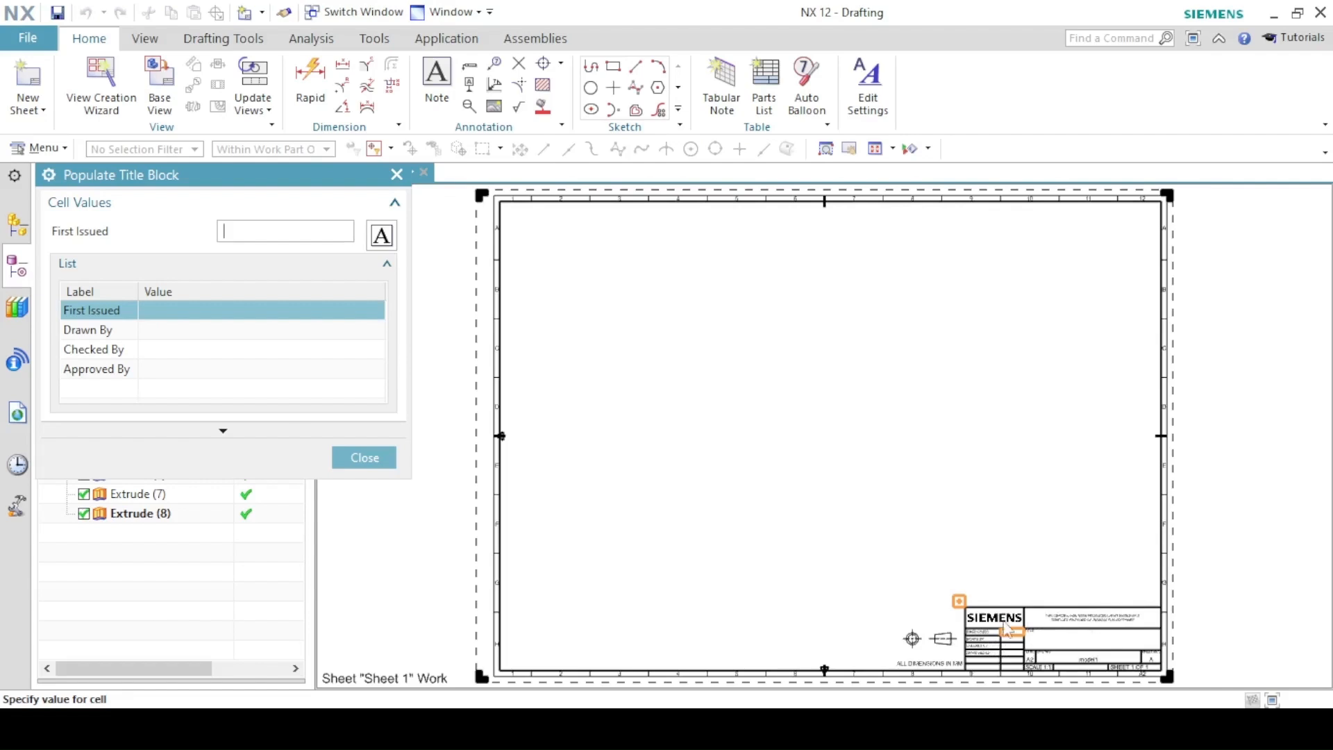
scroll(907, 647, up, 5)
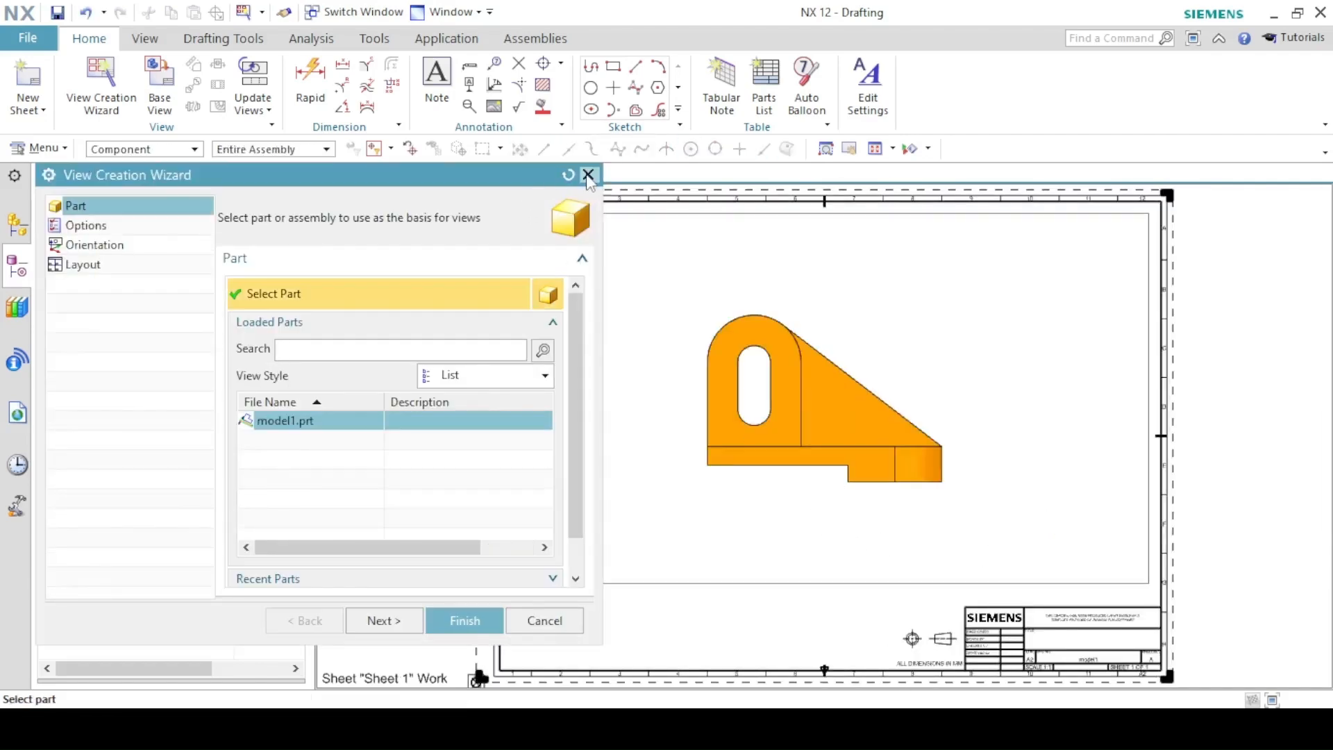
click(588, 175)
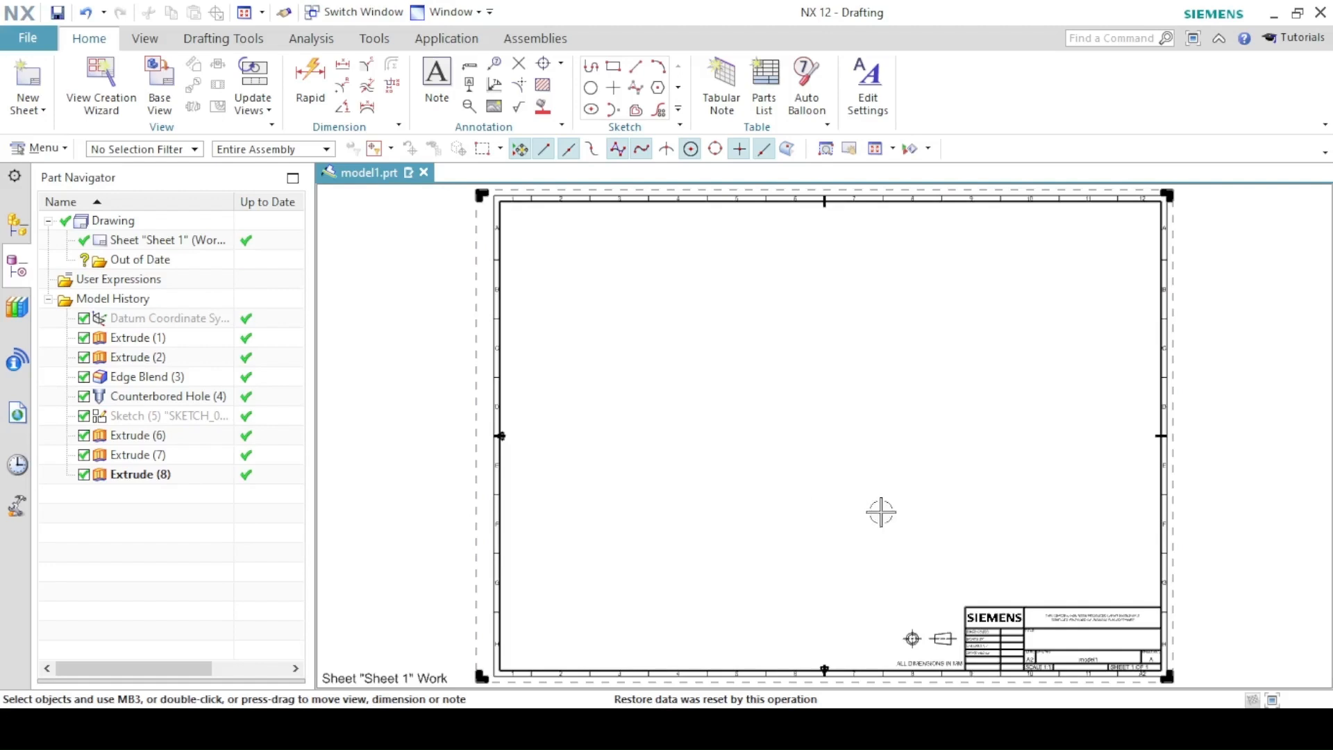
- Populate the title block's First Issued cell with "today", leaving the other cells empty
ctrl+middle_drag(971, 556, 876, 441)
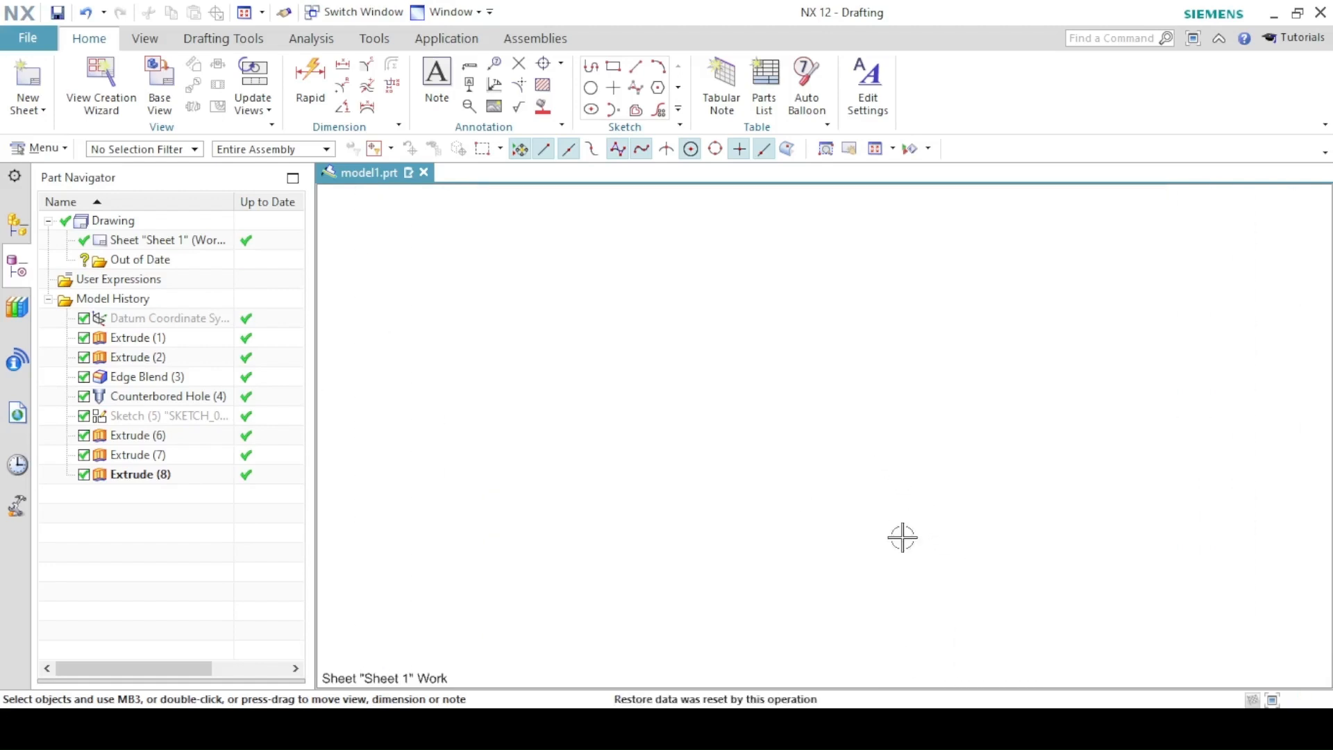
mouse_move(903, 537)
shift+middle_down()
mouse_move(770, 375)
mouse_move(592, 215)
shift+middle_up()
shift+middle_drag(631, 309, 487, 309)
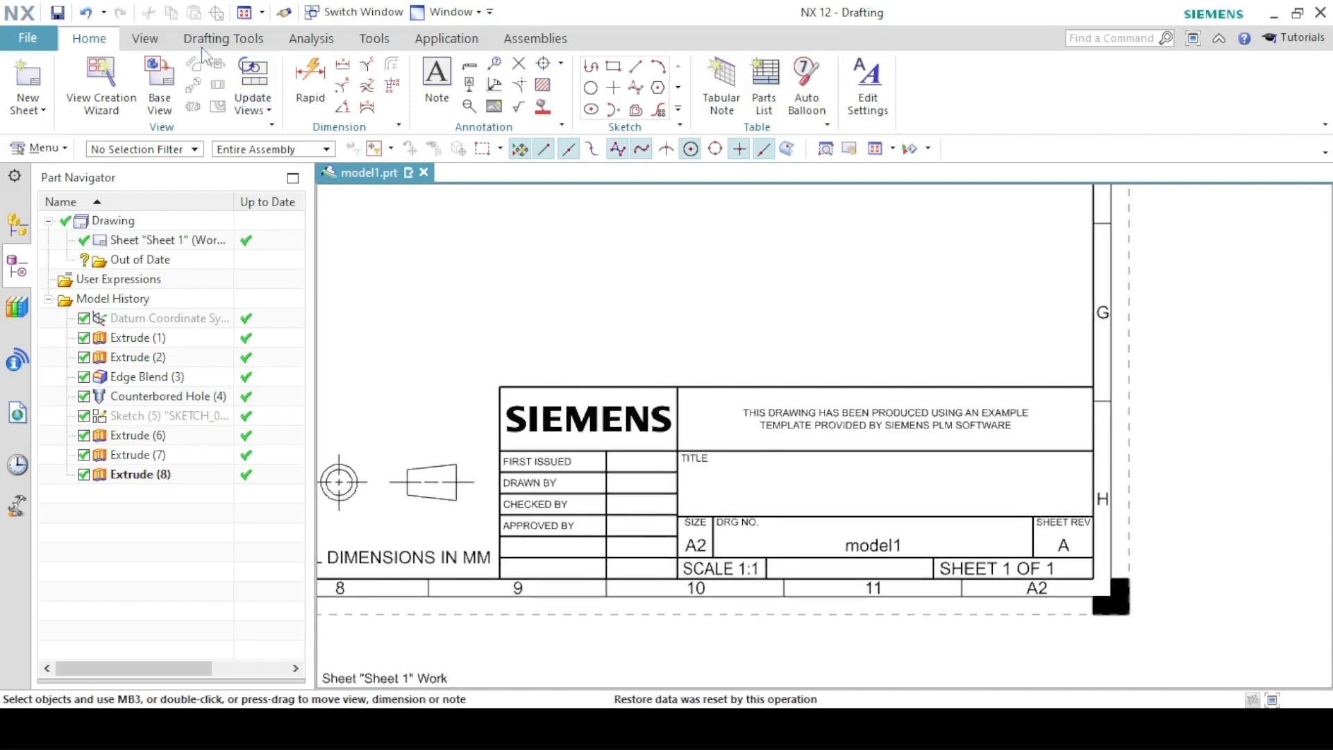
click(223, 40)
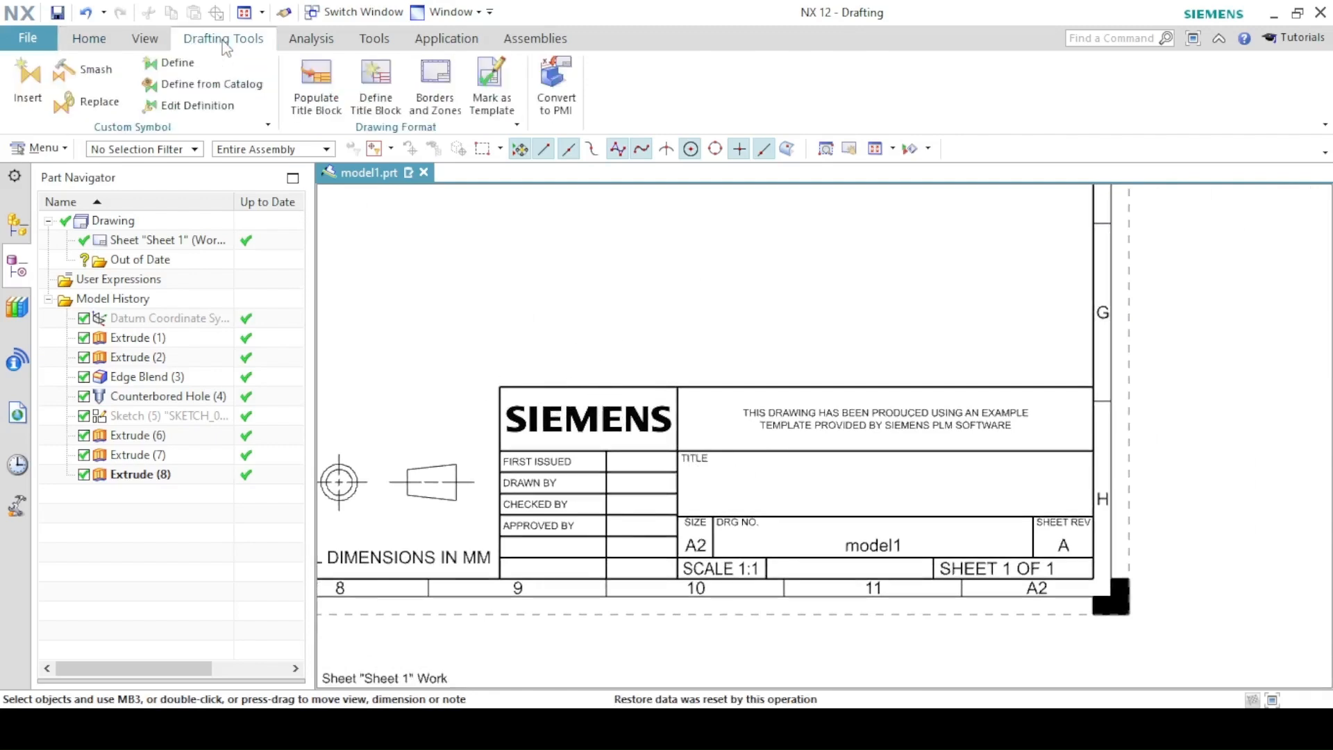
click(317, 78)
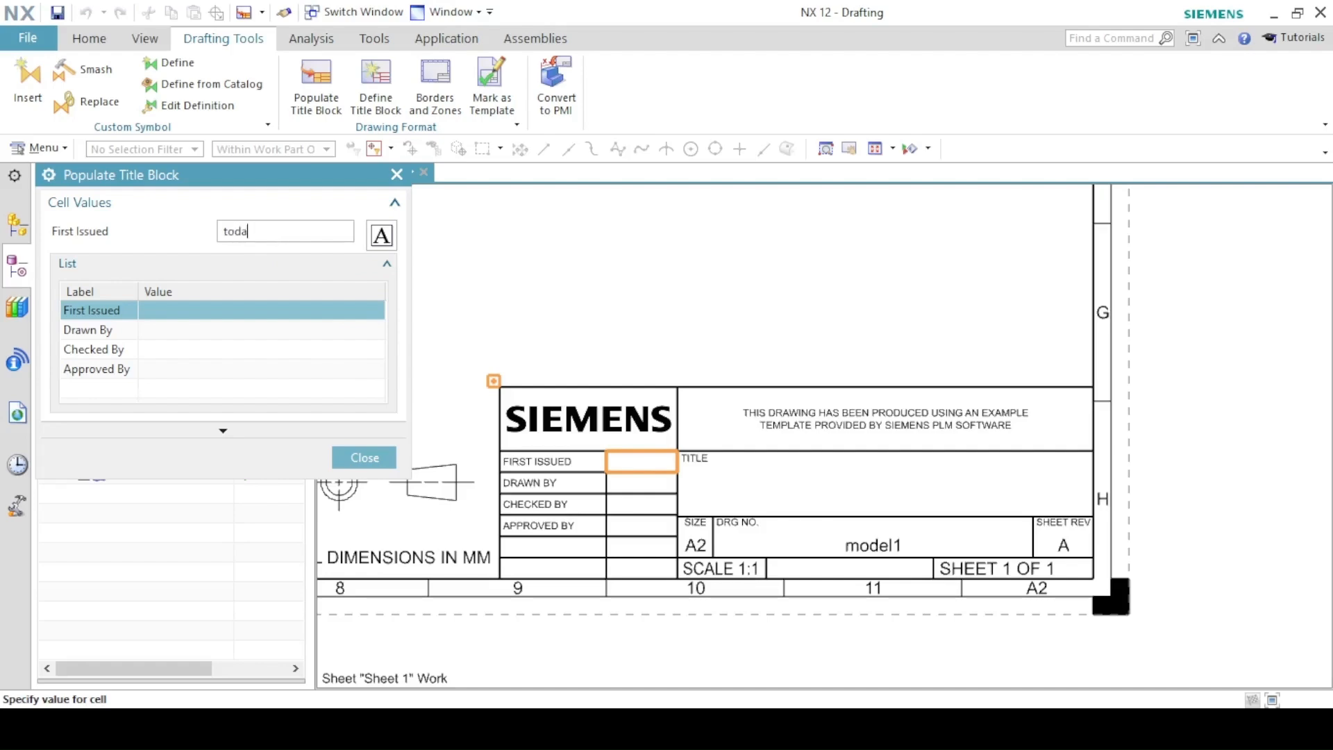
key(Return)
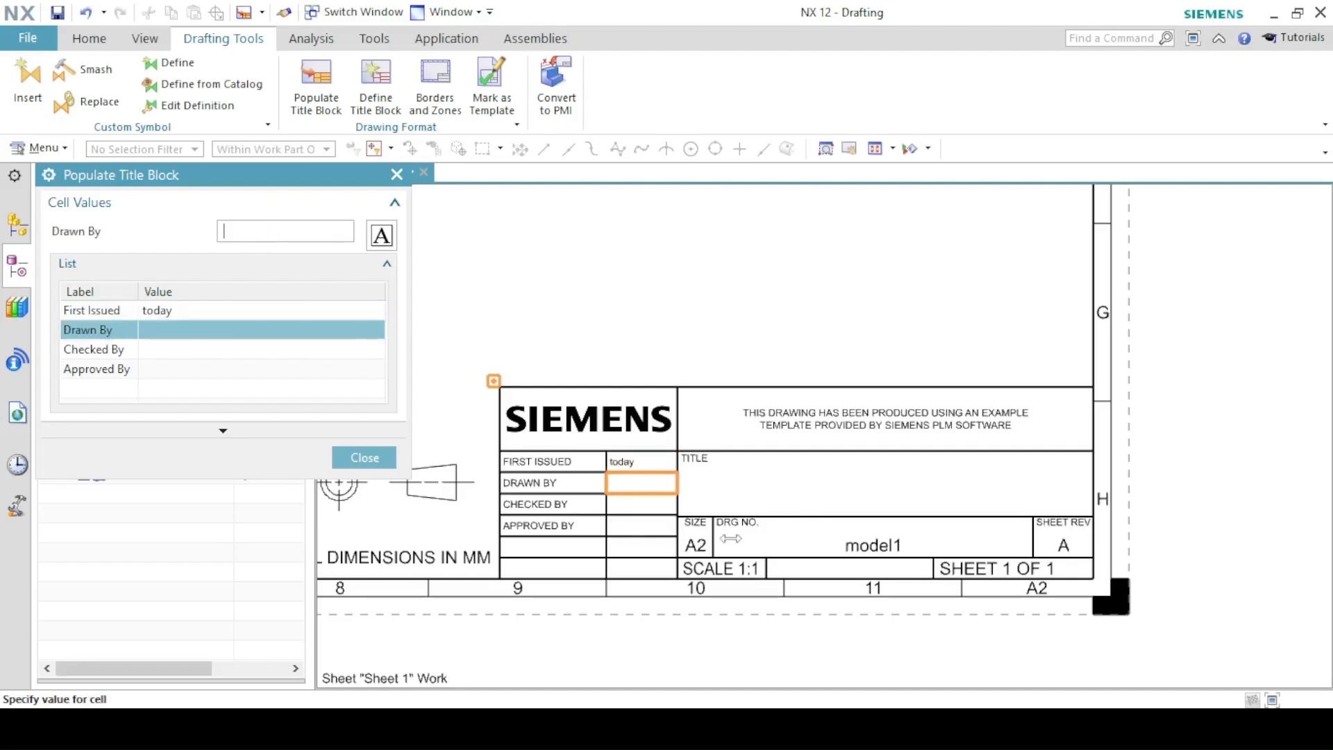
scroll(709, 482, up, 4)
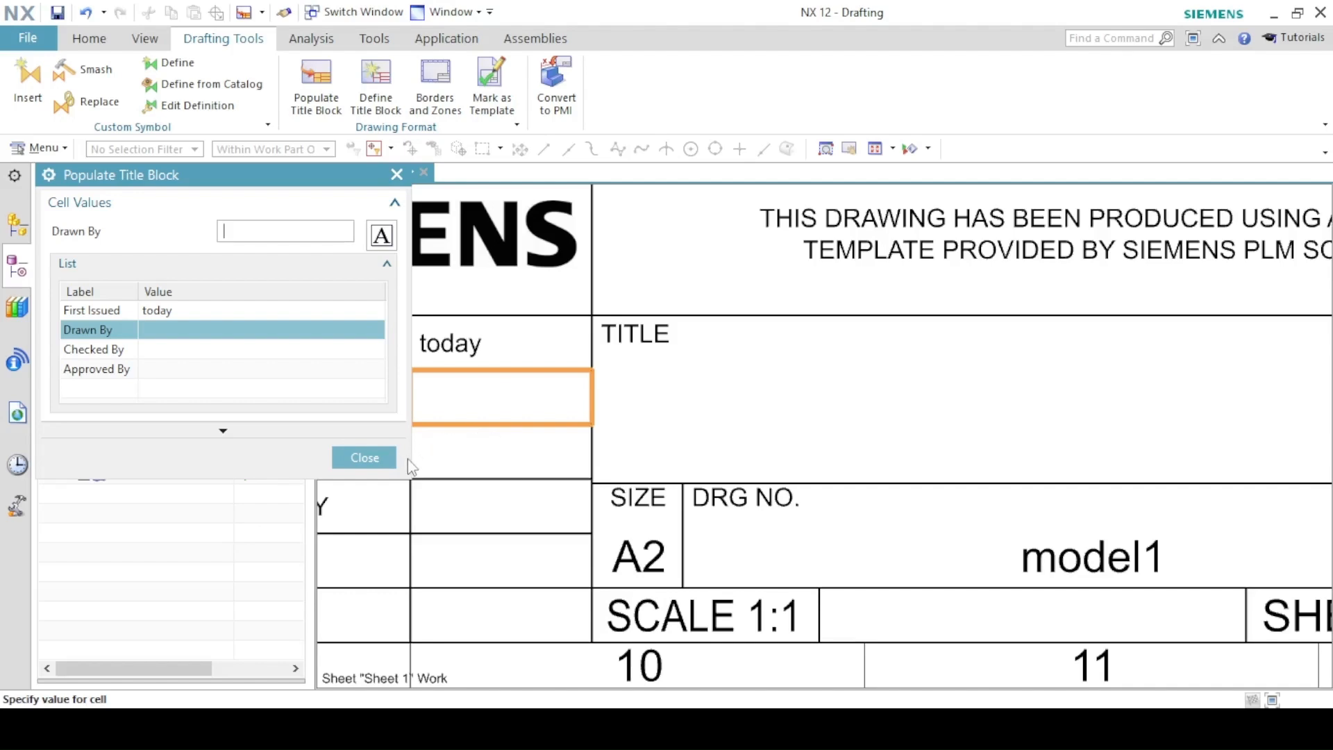
click(380, 456)
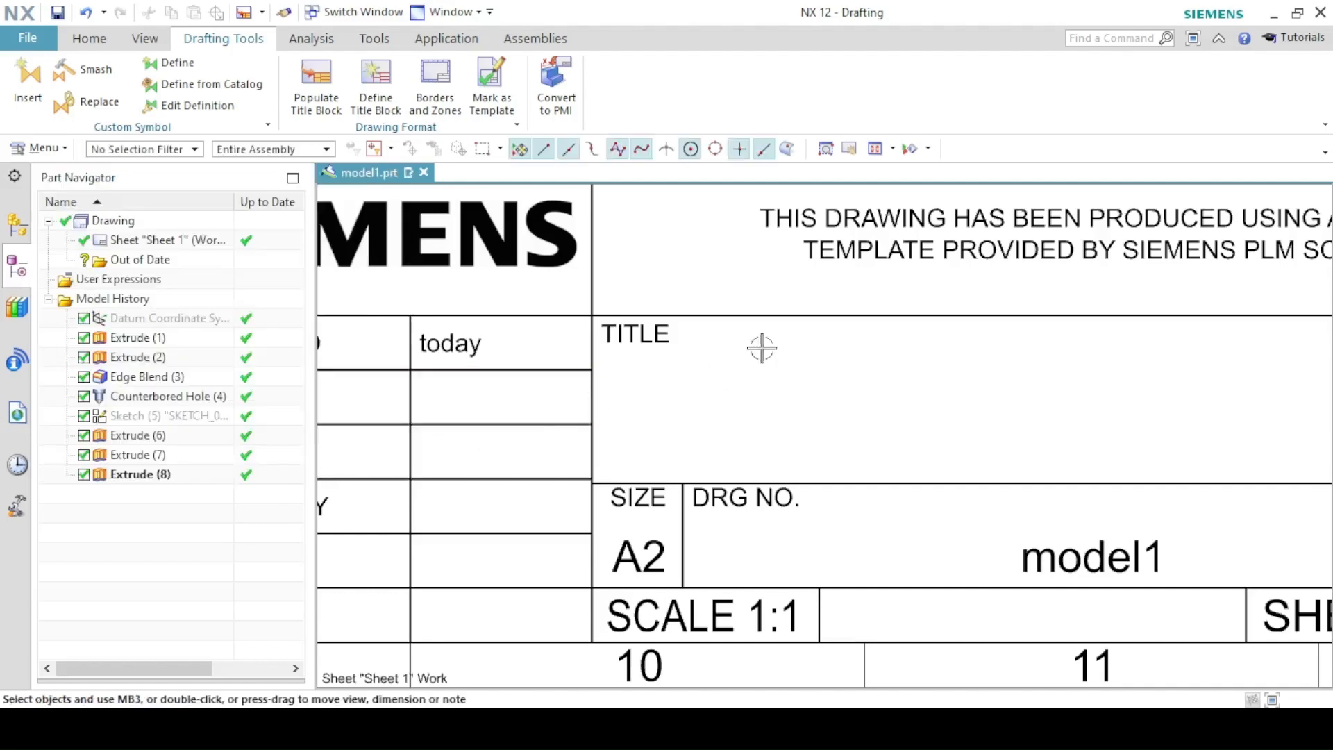
- Make layer 256 selectable instead of visible only, and delete the template's title block from the sheet
click(875, 148)
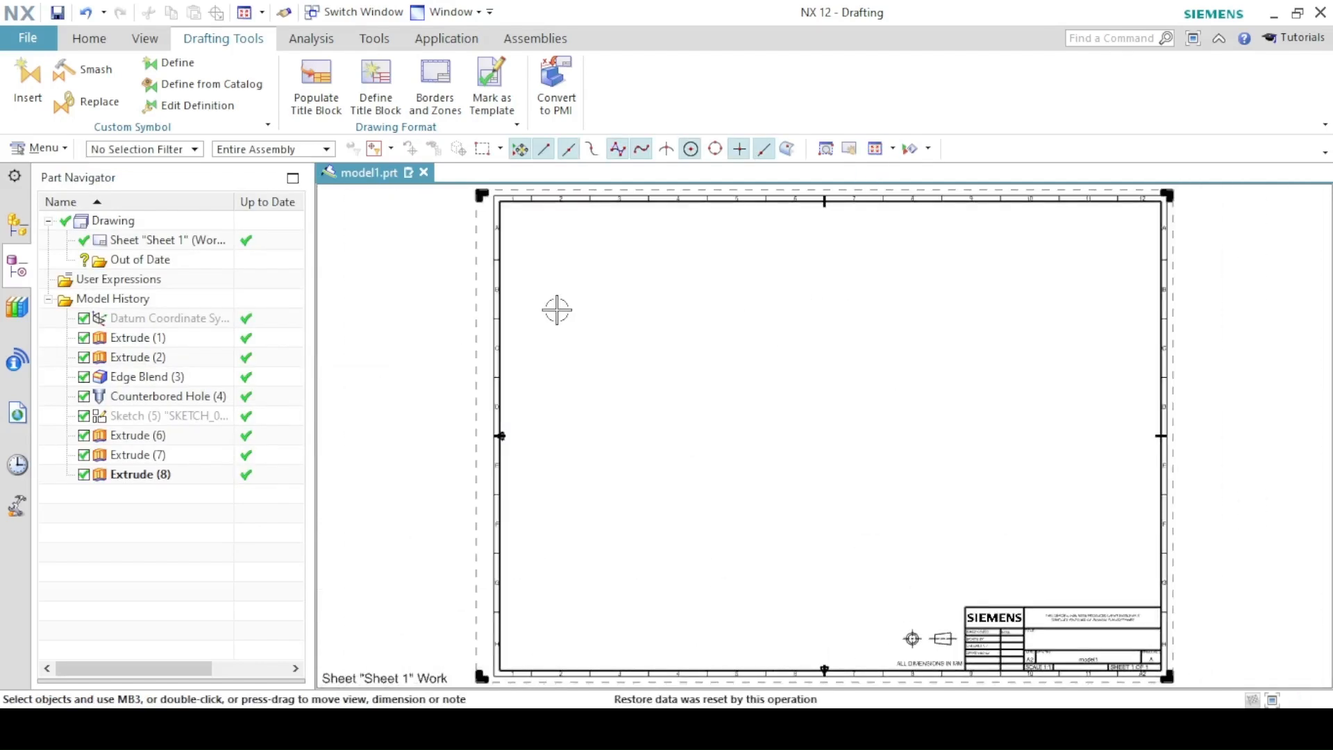
click(144, 39)
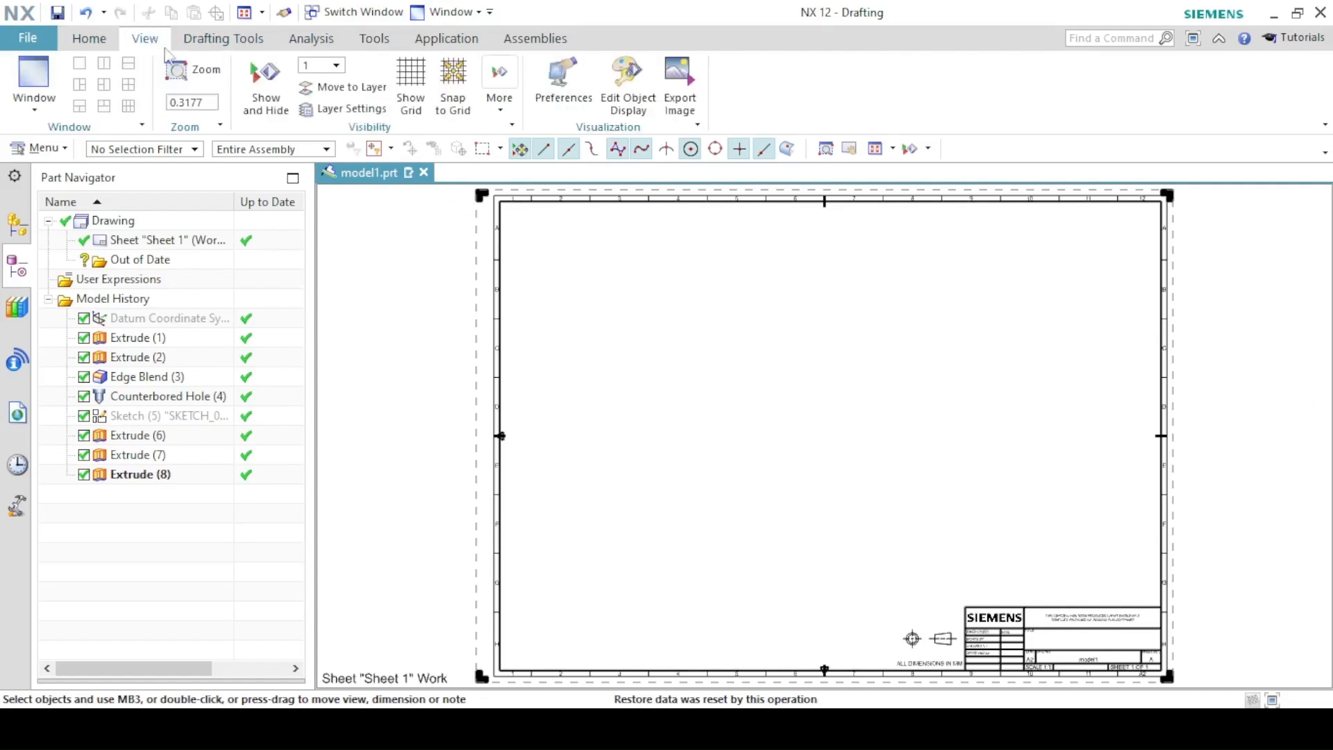
click(354, 109)
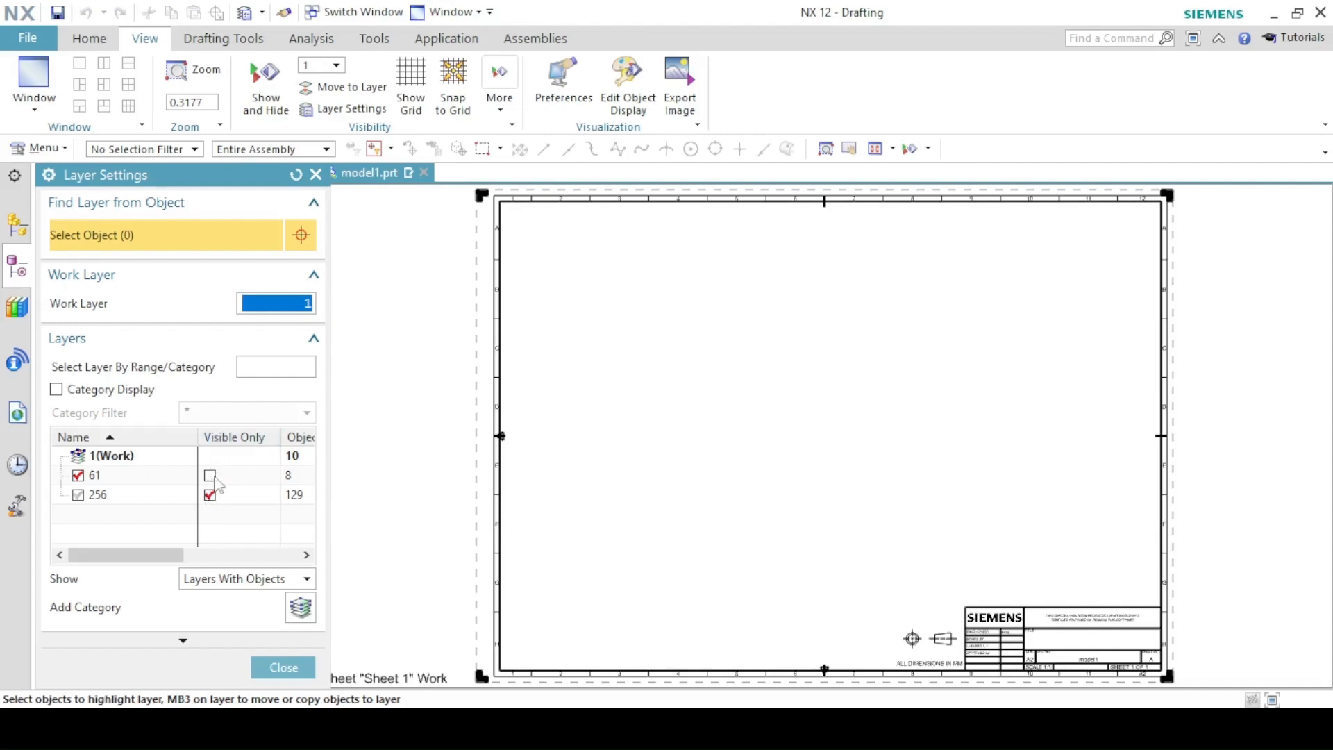
click(210, 495)
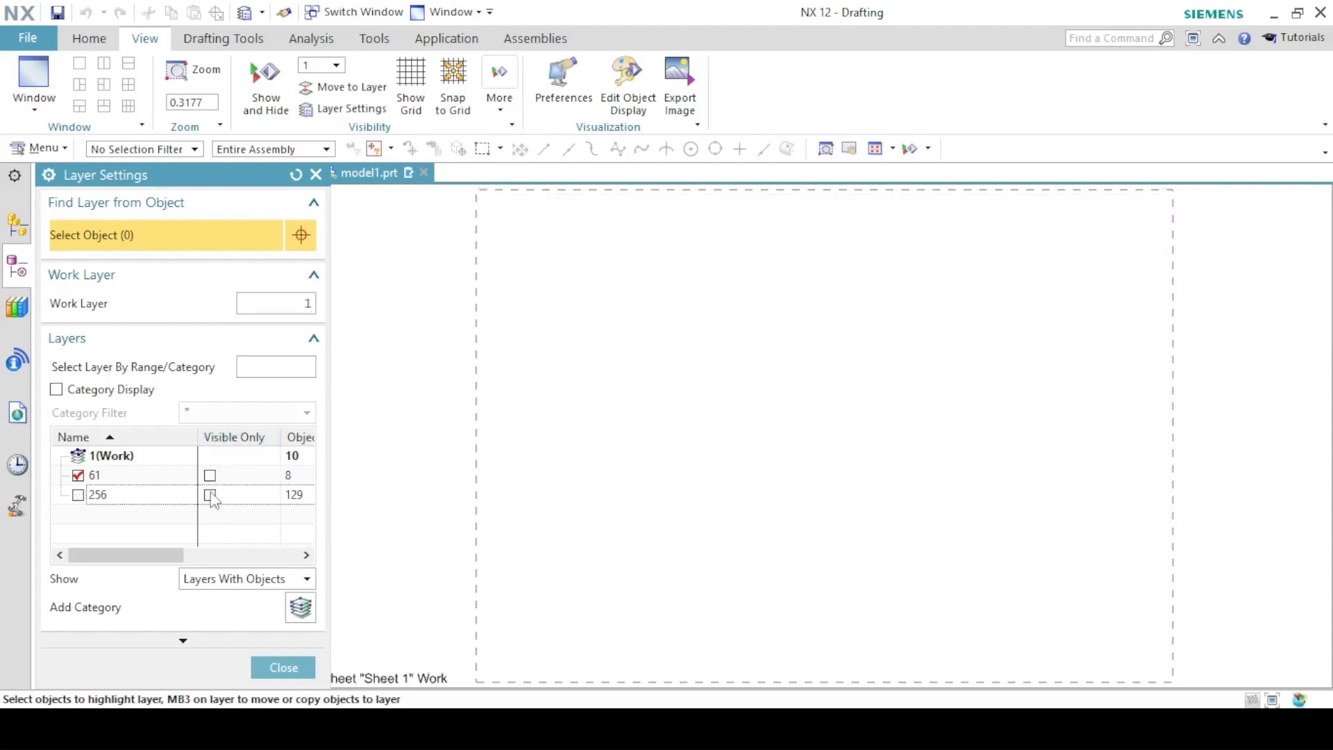
click(78, 495)
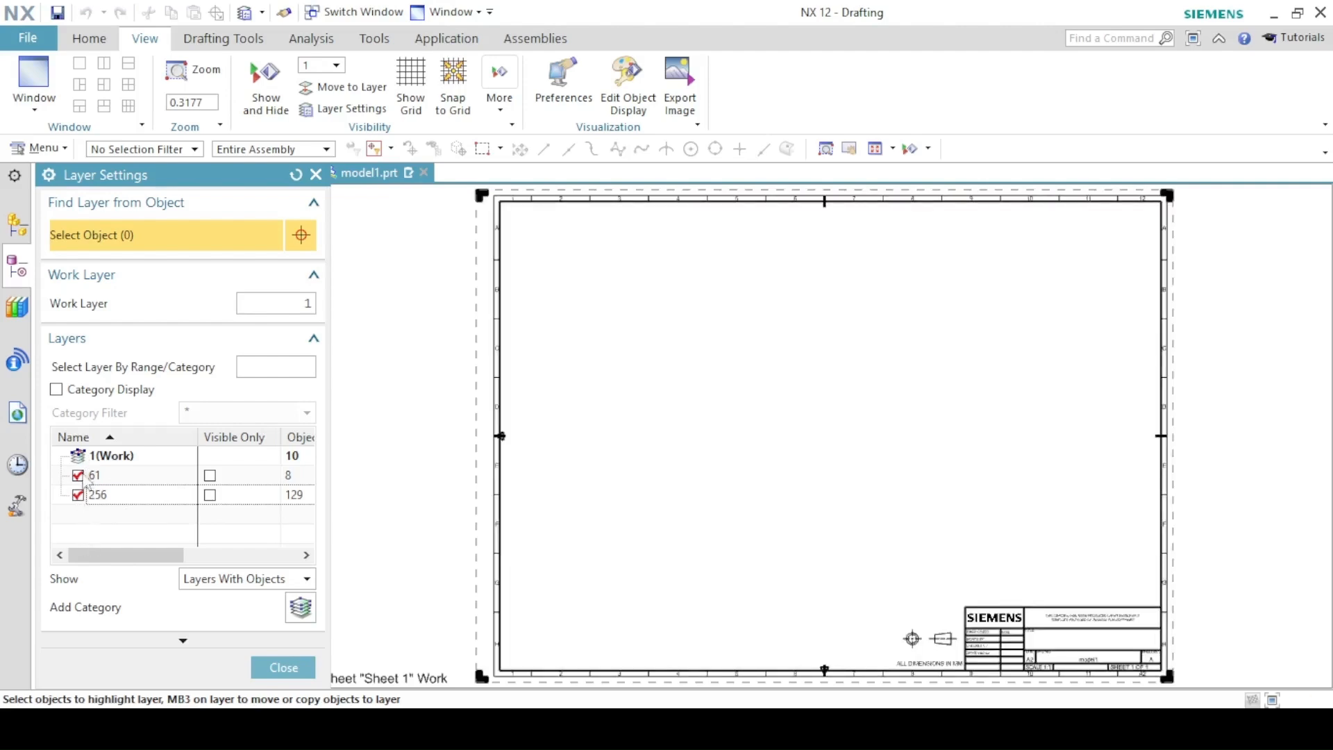
click(282, 666)
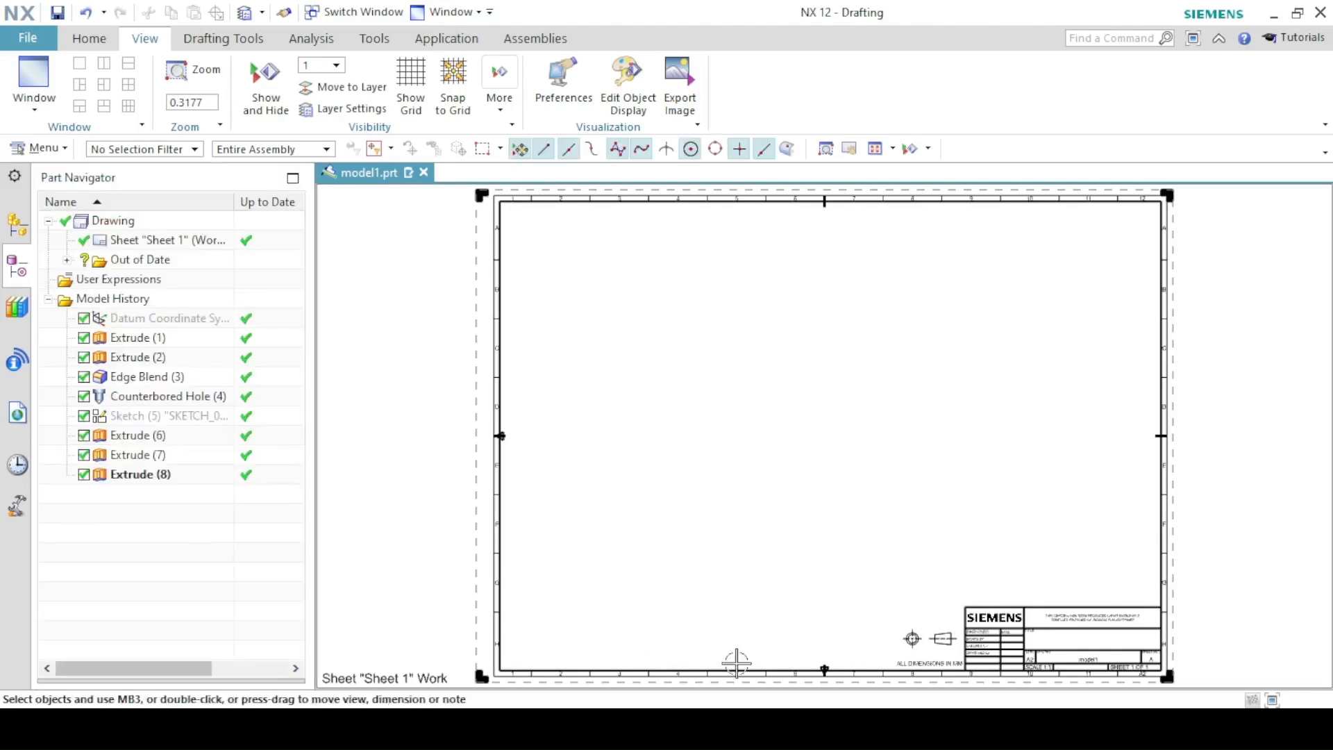
click(1003, 601)
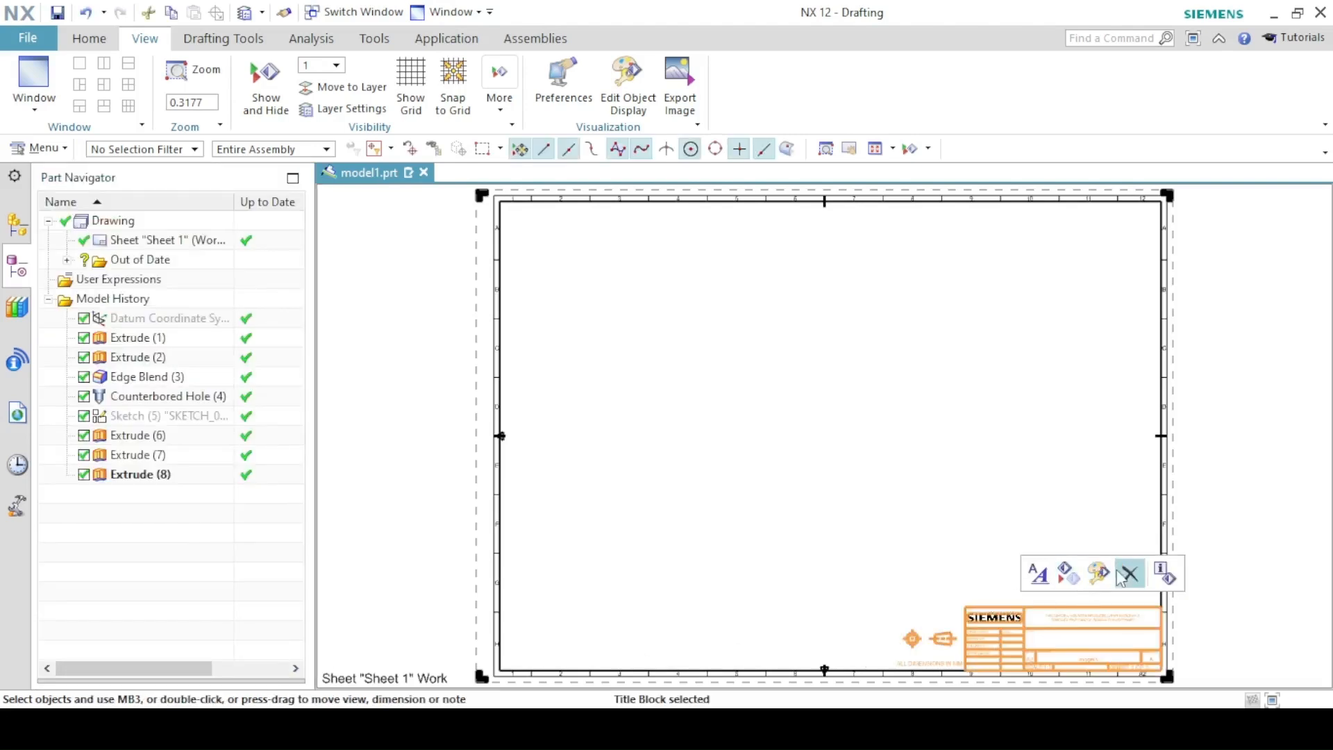
click(1127, 574)
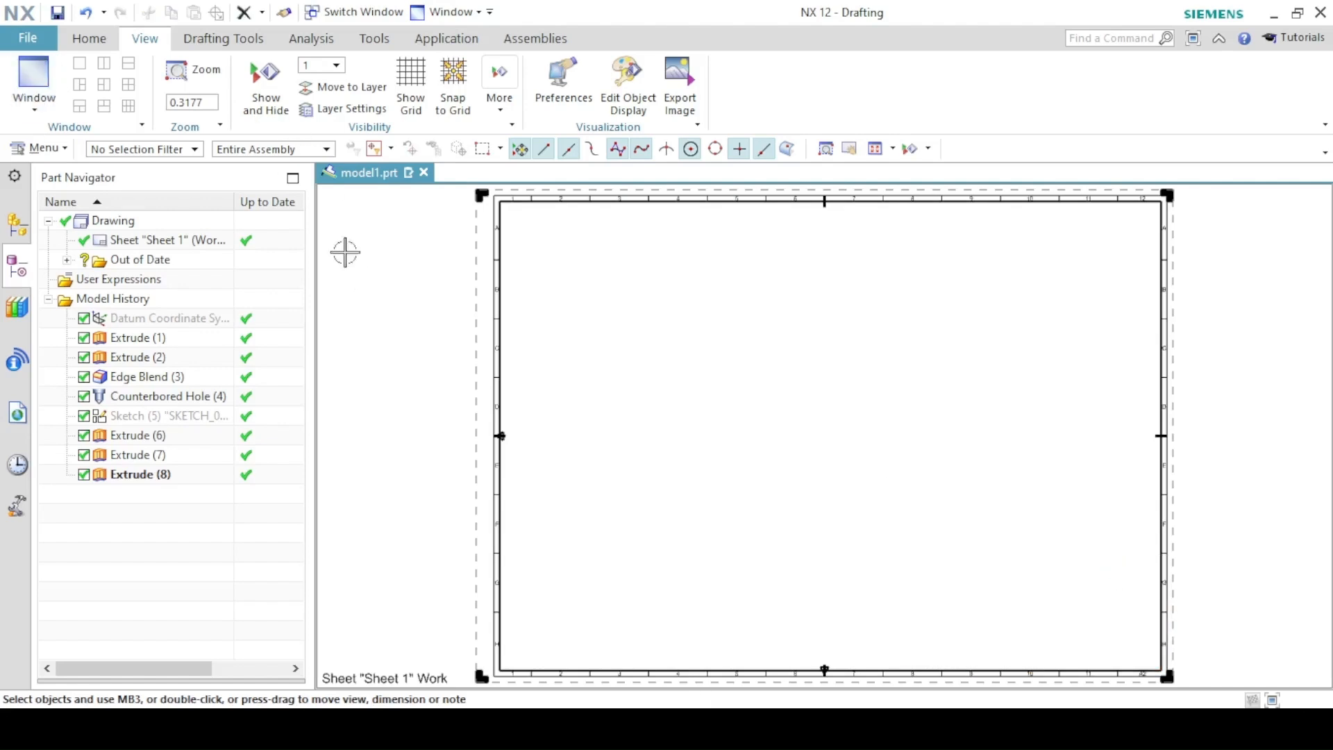
- Start a tabular note and set its lettering height to 6
click(89, 39)
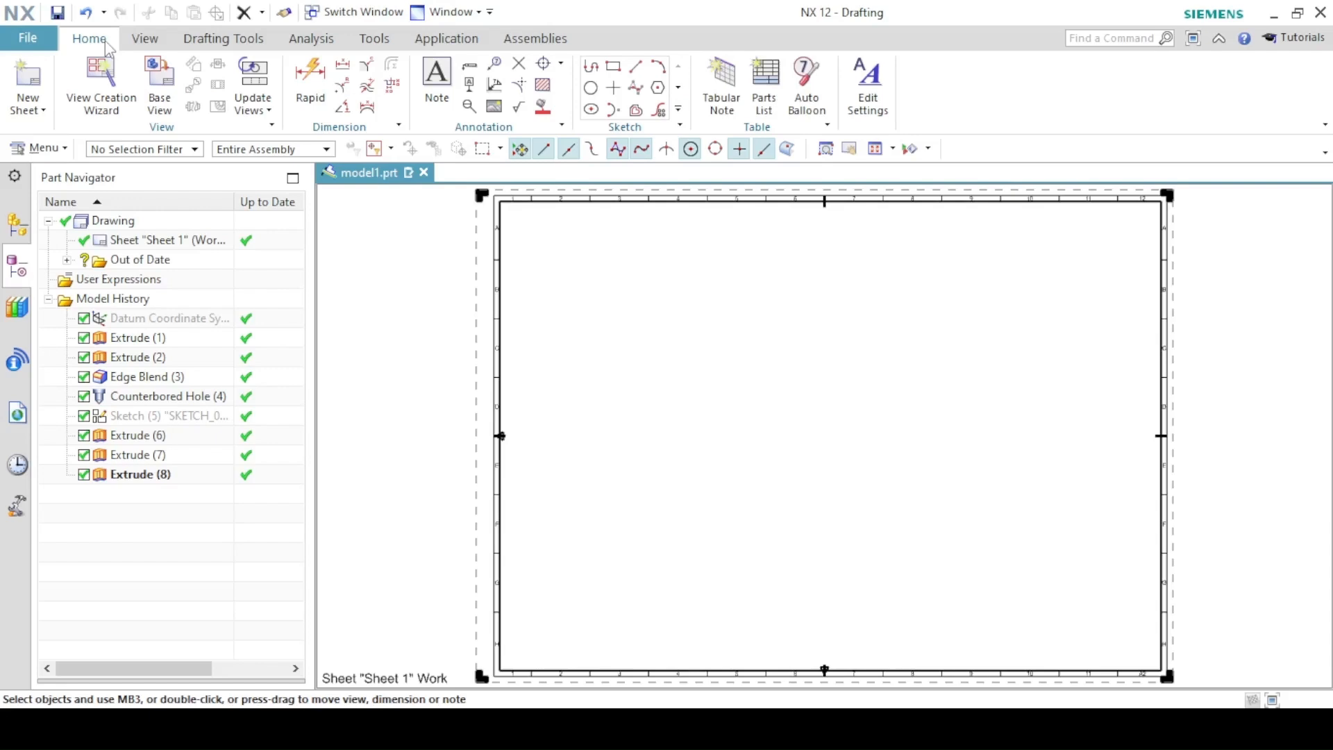
click(721, 87)
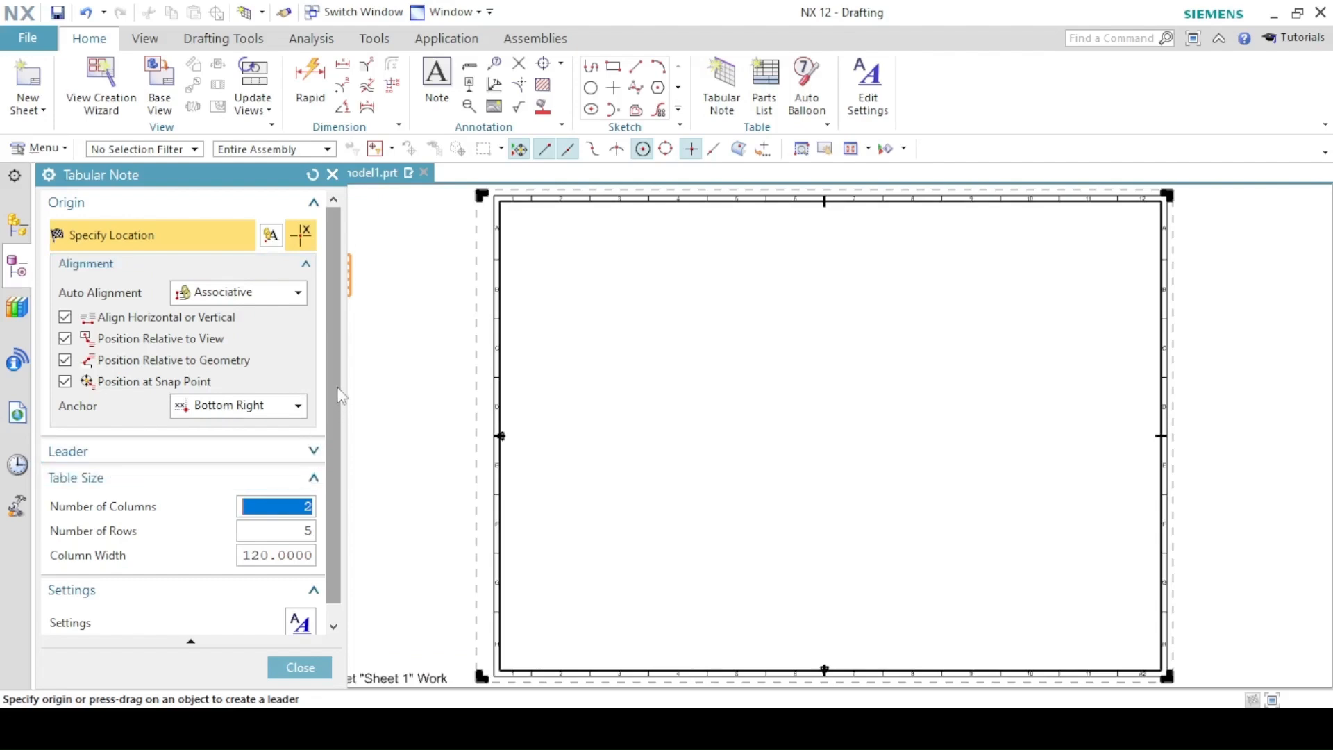
scroll(339, 409, down, 1)
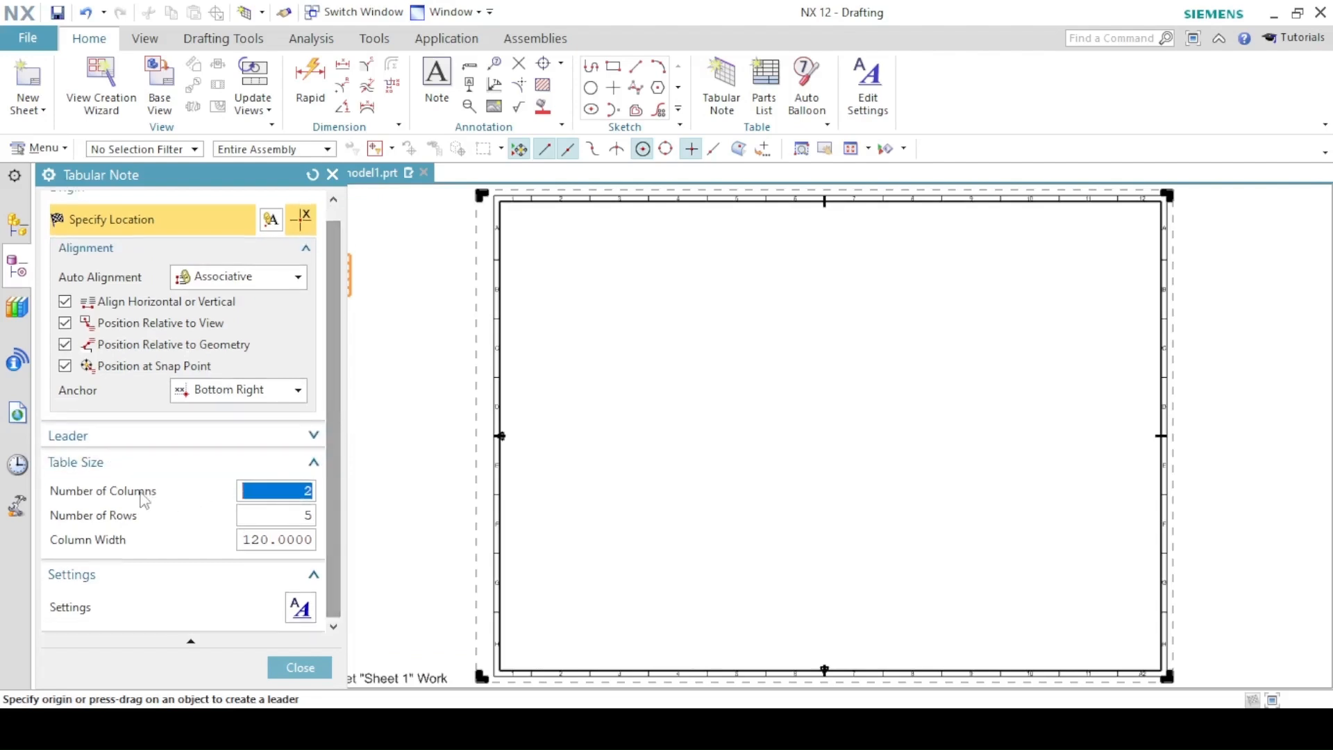
click(300, 611)
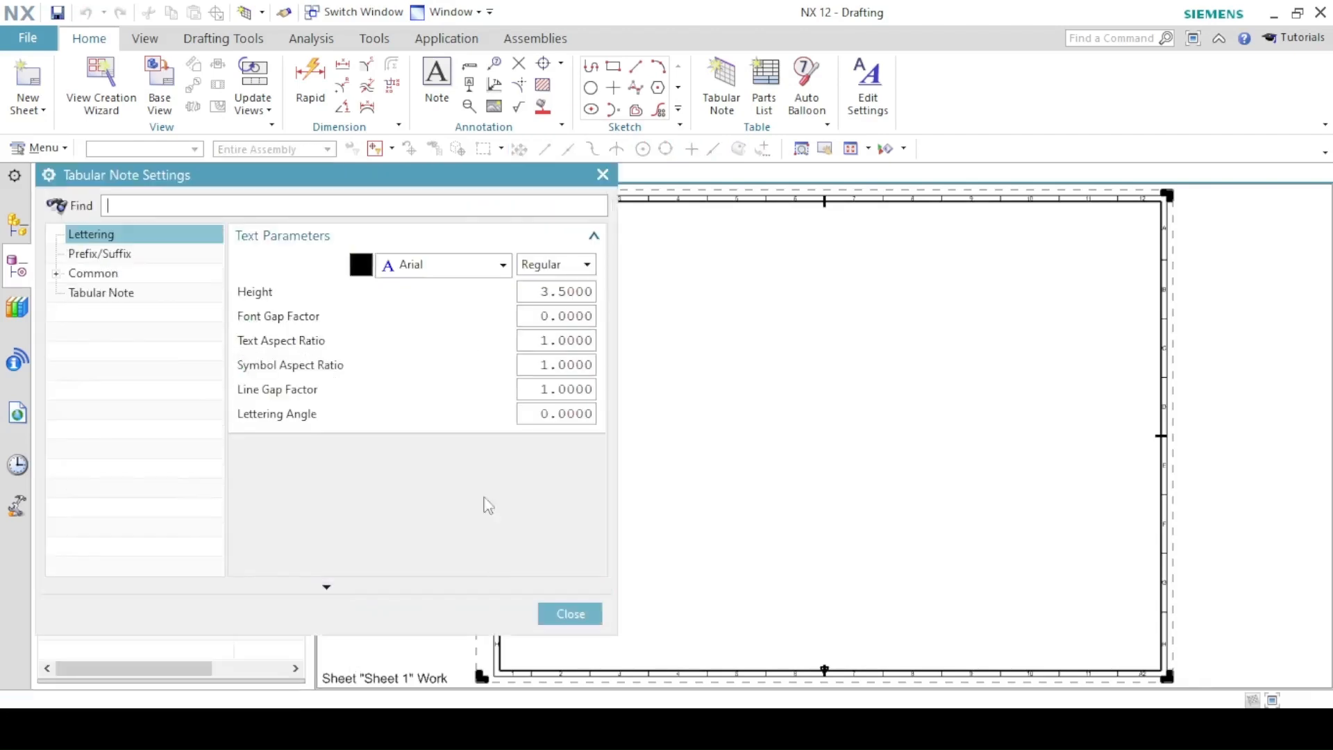
double_click(546, 291)
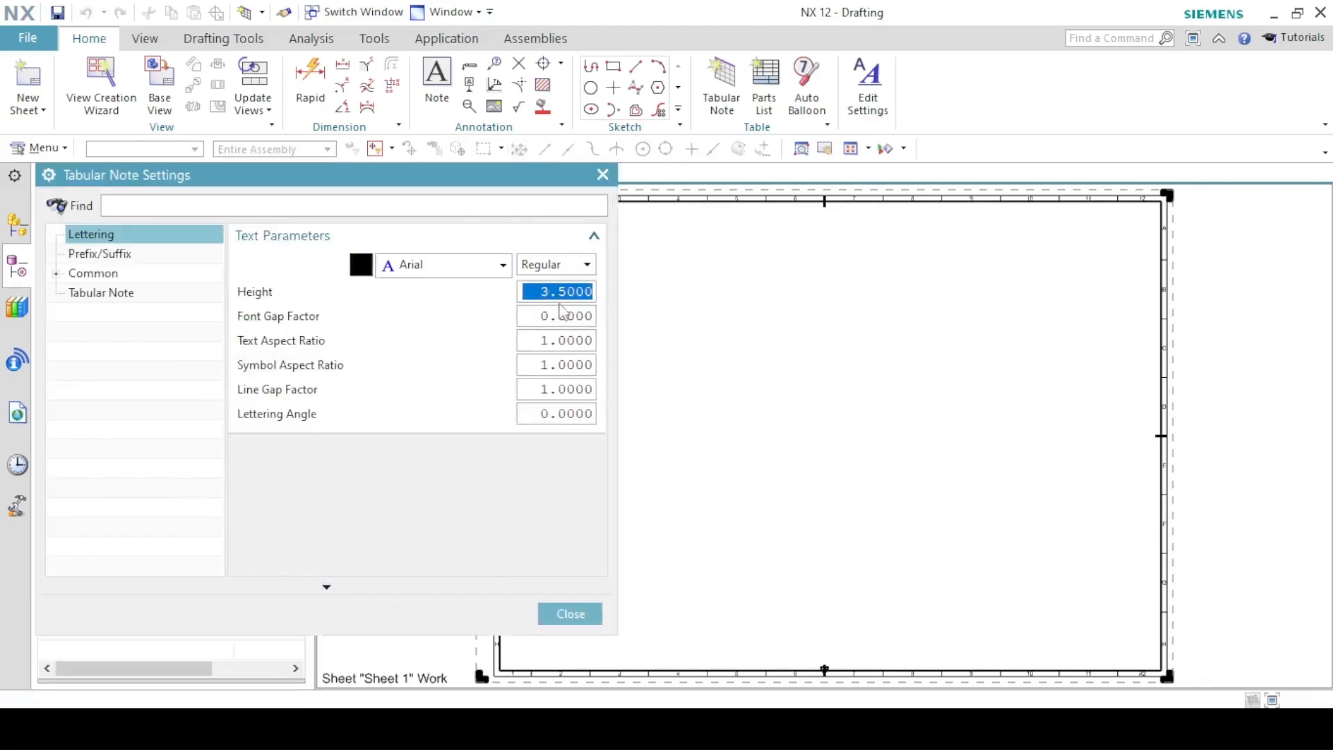
text(6)
key(Return)
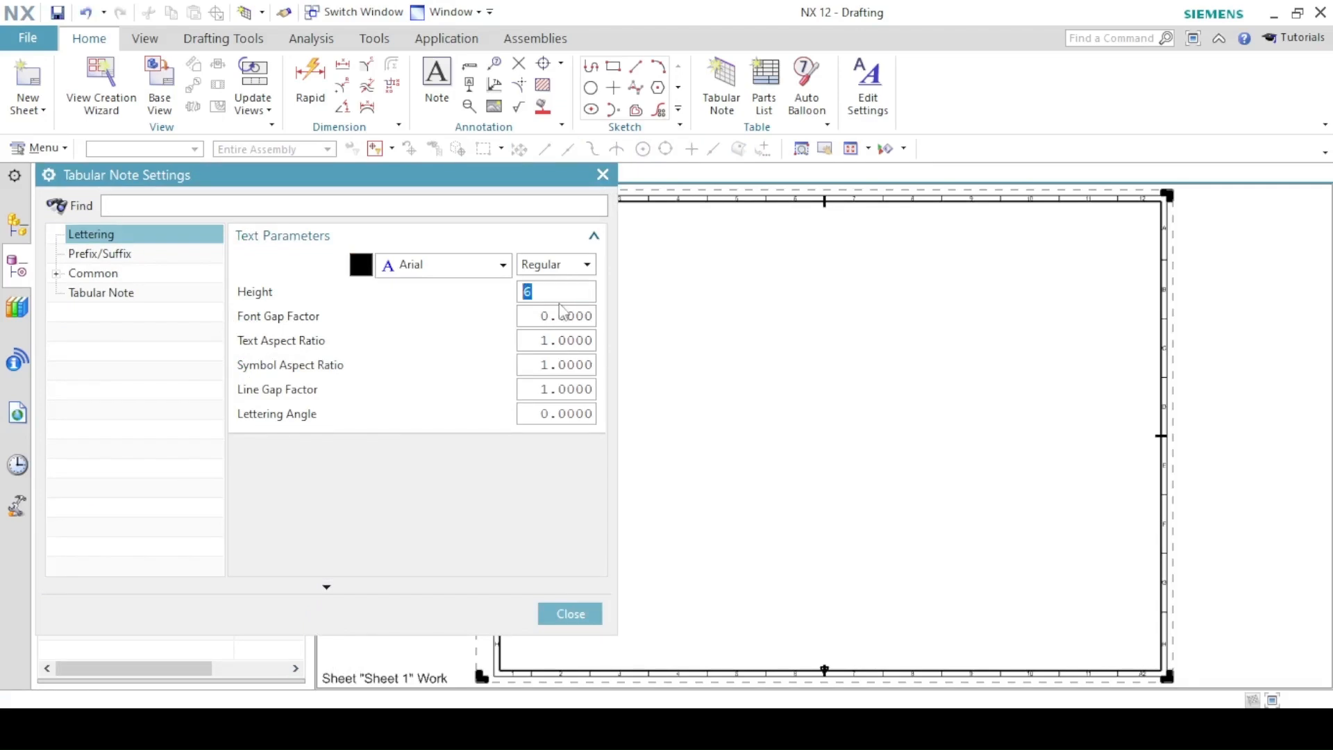
click(561, 623)
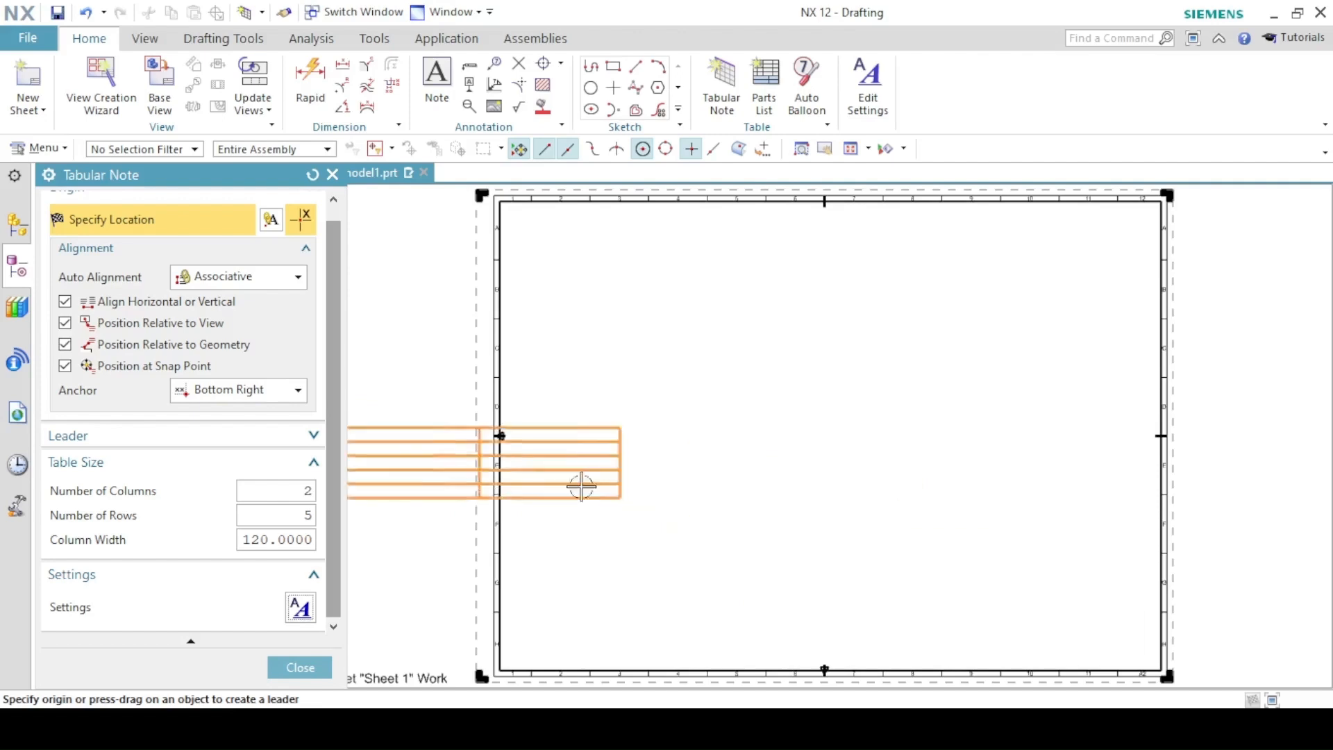
- Place the tabular note of 2 columns, 5 rows and 120 column width with its Bottom Right anchor on the border's lower-right inner corner
click(252, 396)
click(226, 470)
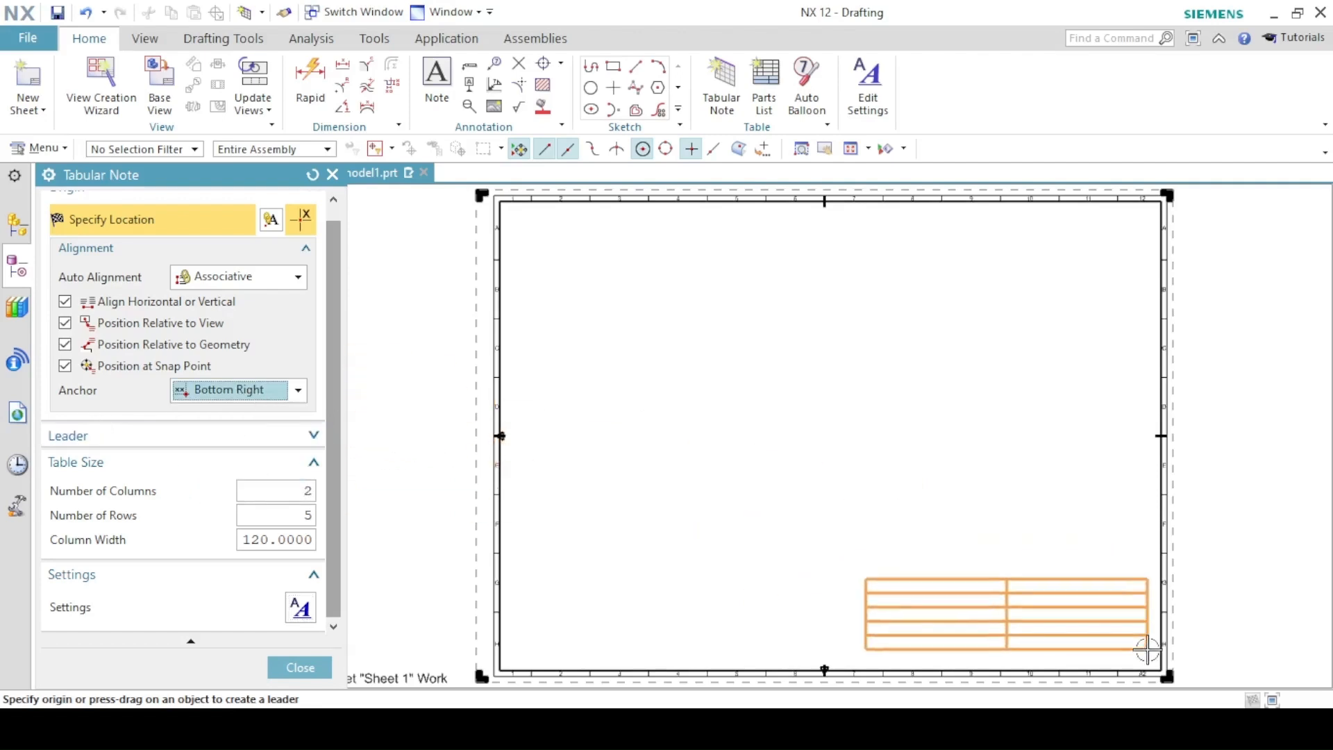
scroll(1092, 531, up, 5)
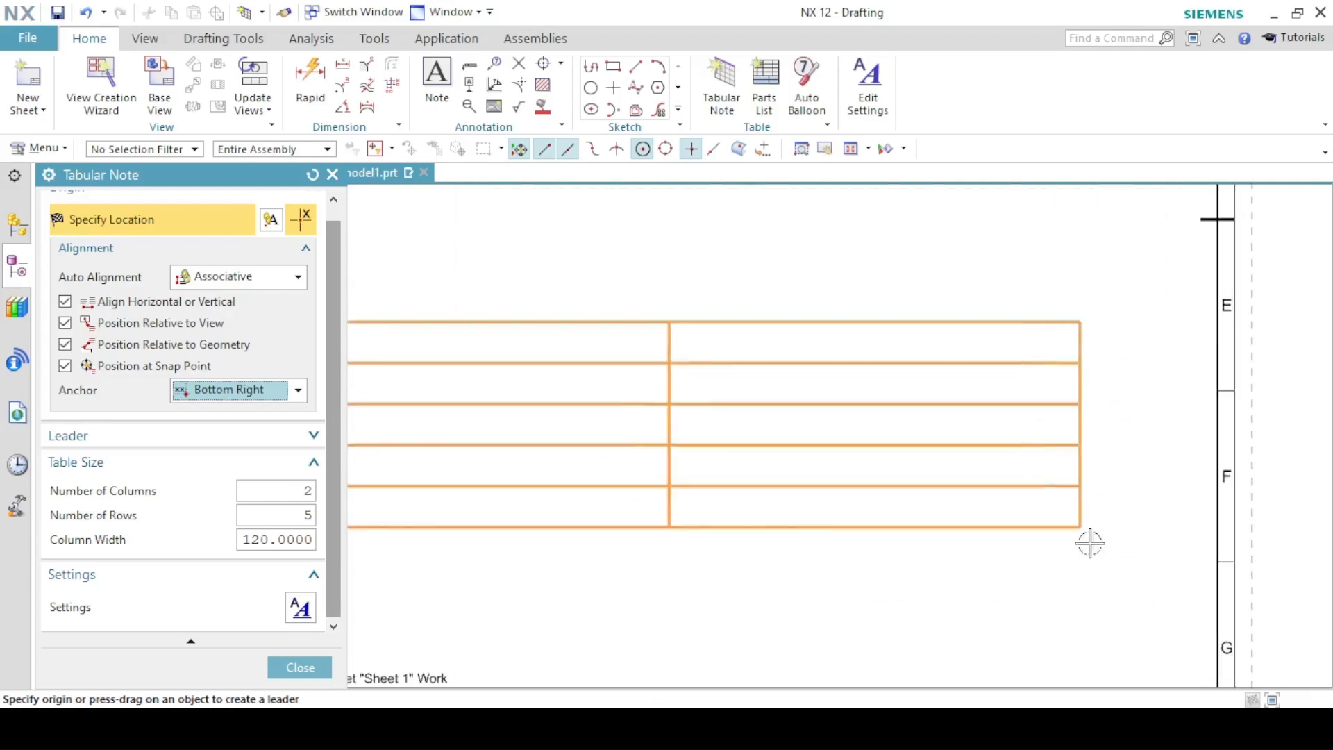
middle_drag(1090, 542, 863, 247)
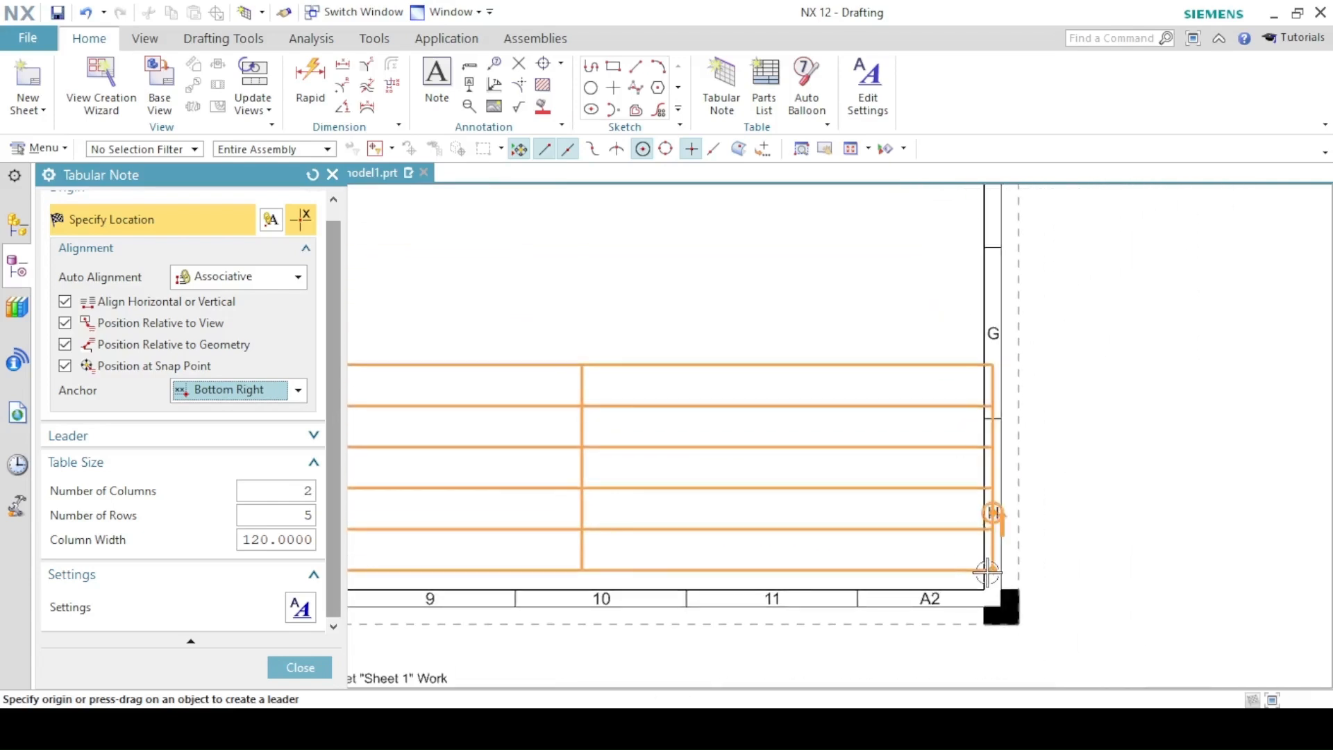
click(984, 586)
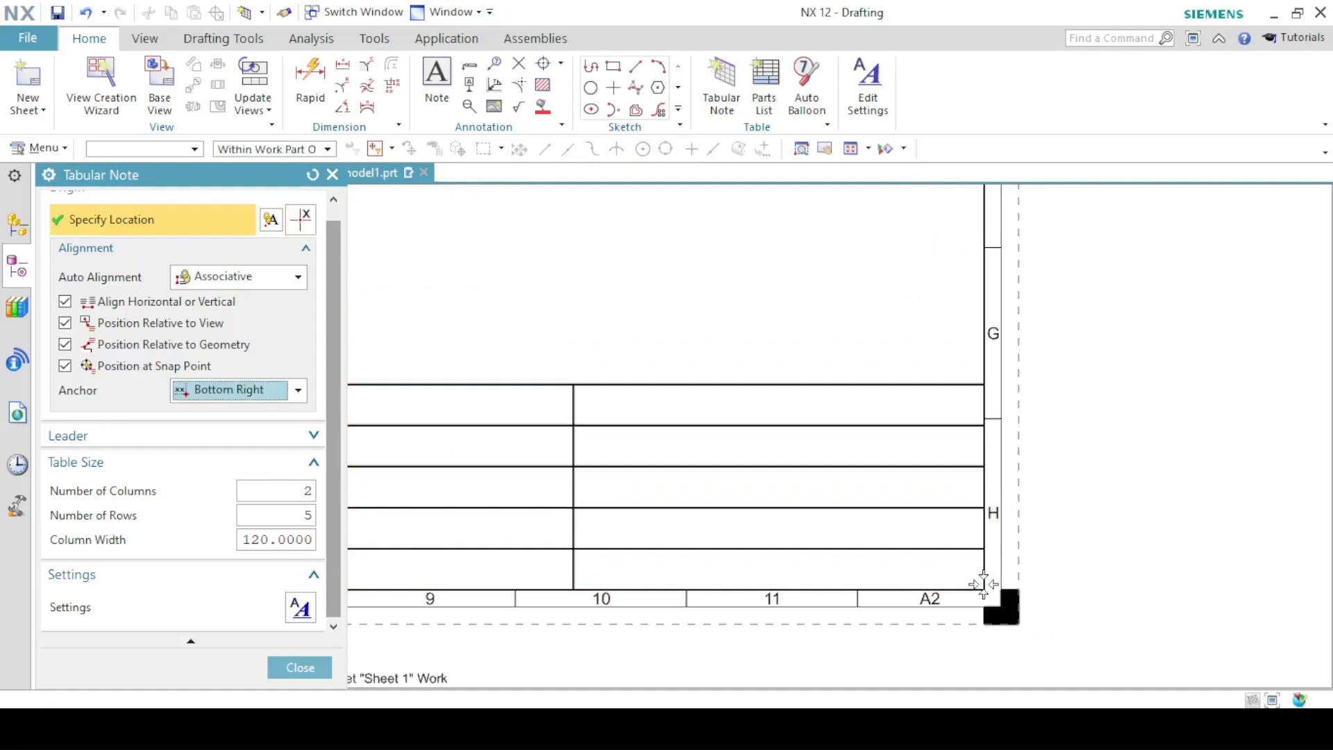
click(298, 668)
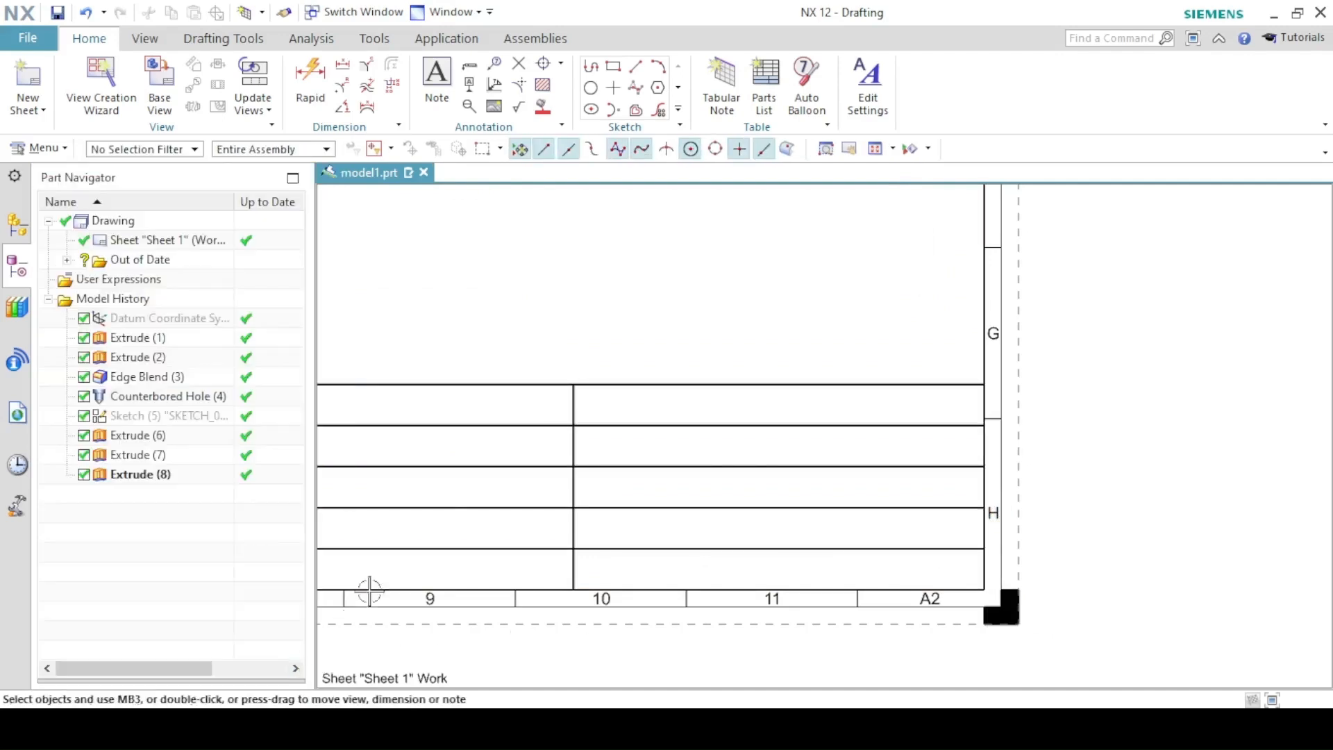
- Merge the two cells in the first row of the tabular note
click(879, 148)
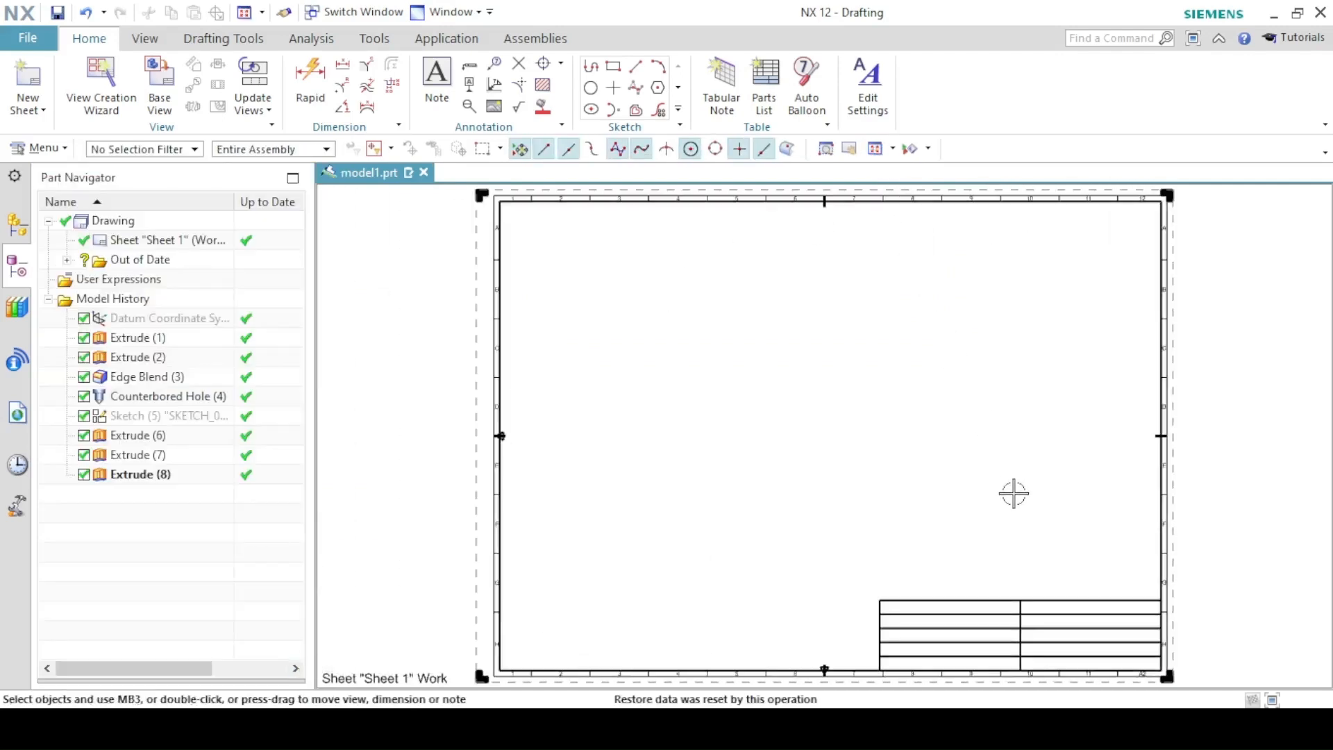
scroll(1035, 509, up, 4)
mouse_move(1010, 512)
shift+middle_down()
mouse_move(952, 464)
mouse_move(881, 324)
shift+middle_up()
shift+middle_drag(881, 390, 836, 303)
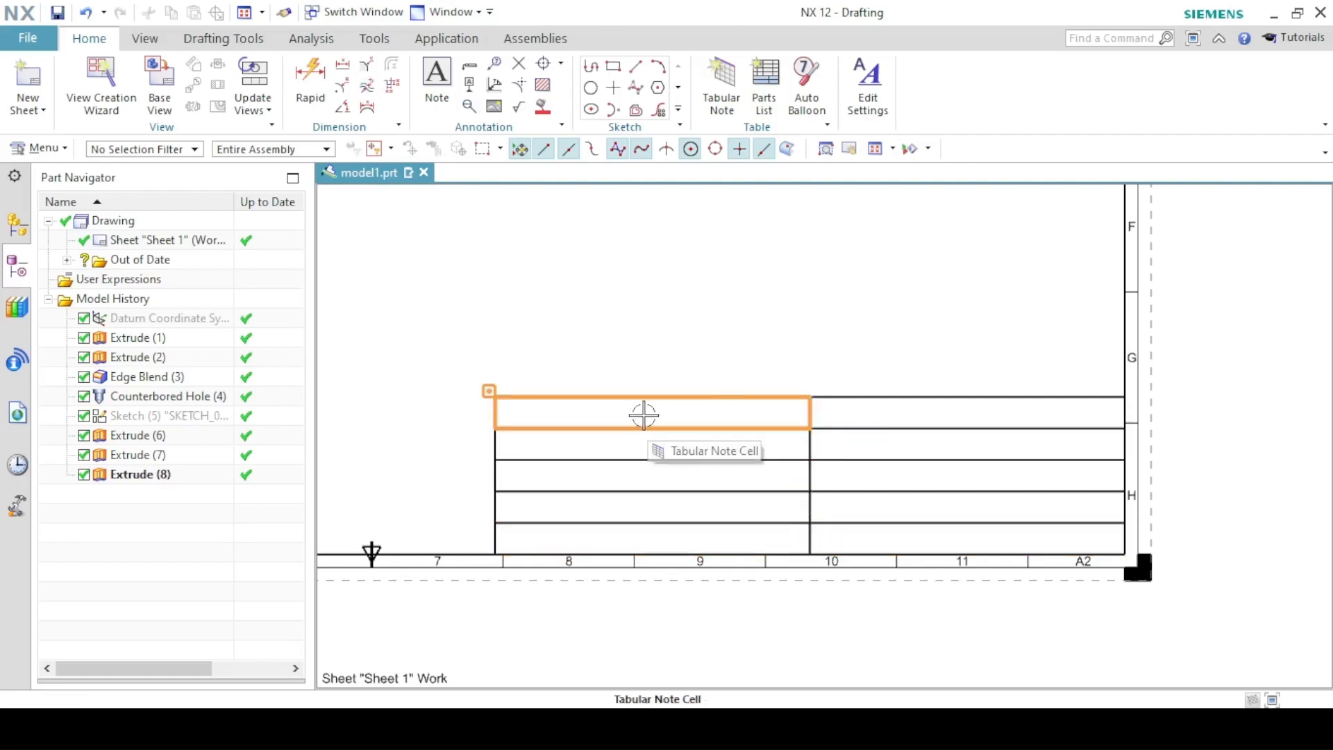
drag(642, 415, 885, 419)
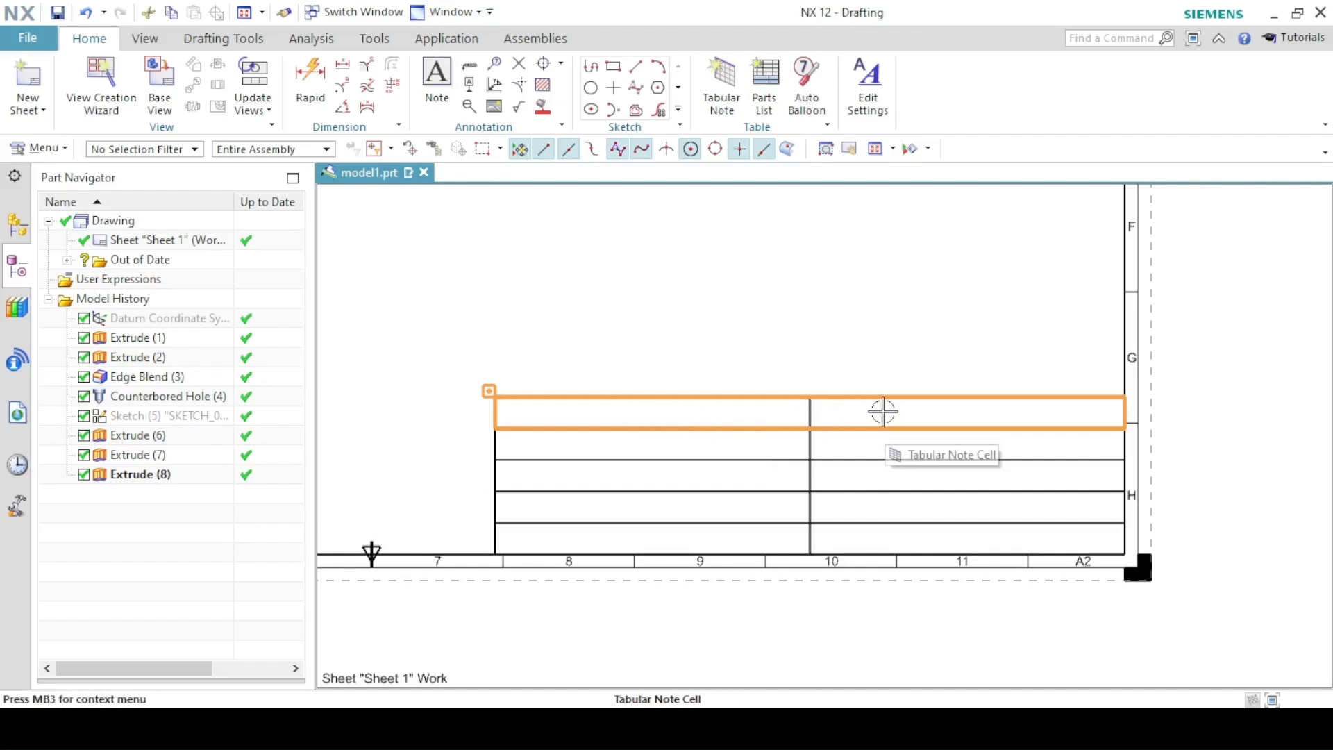
right_click(902, 414)
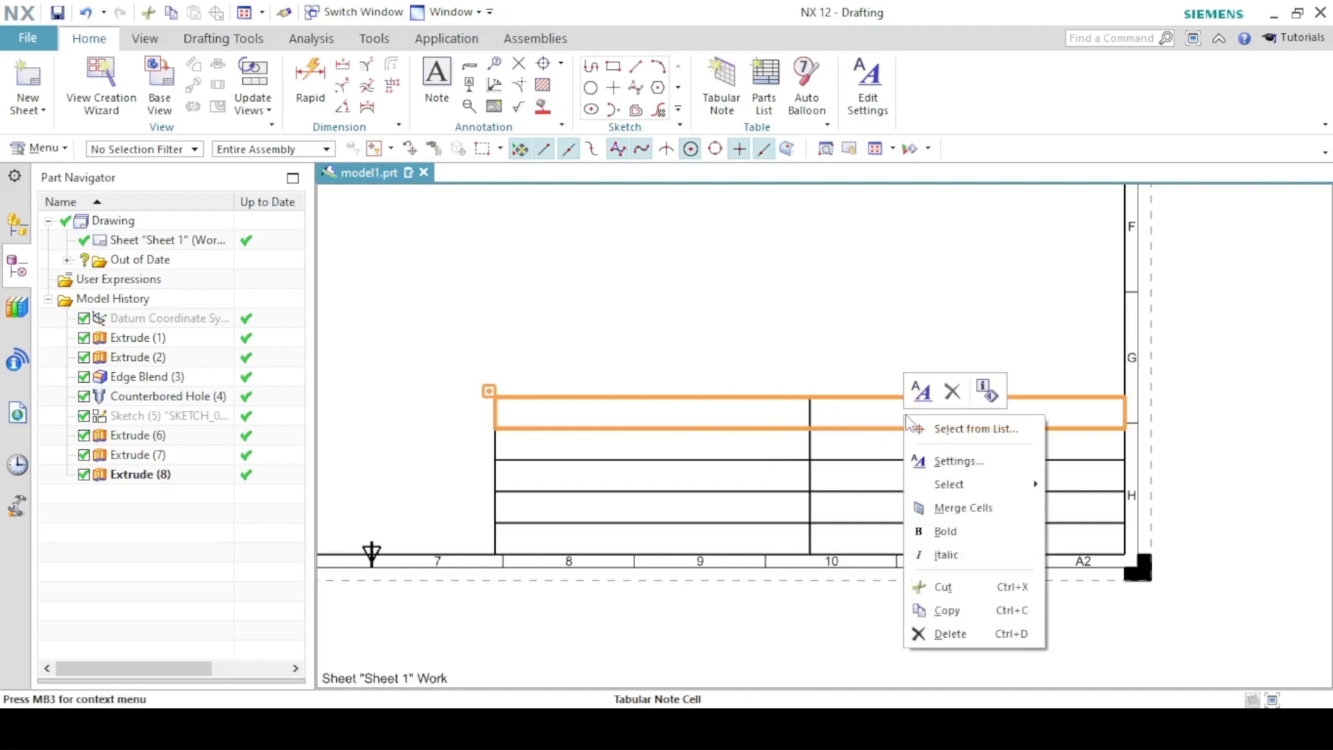
click(945, 507)
- Merge the two cells in the second row and the two cells in the last row of the tabular note
drag(742, 445, 853, 447)
right_click(853, 447)
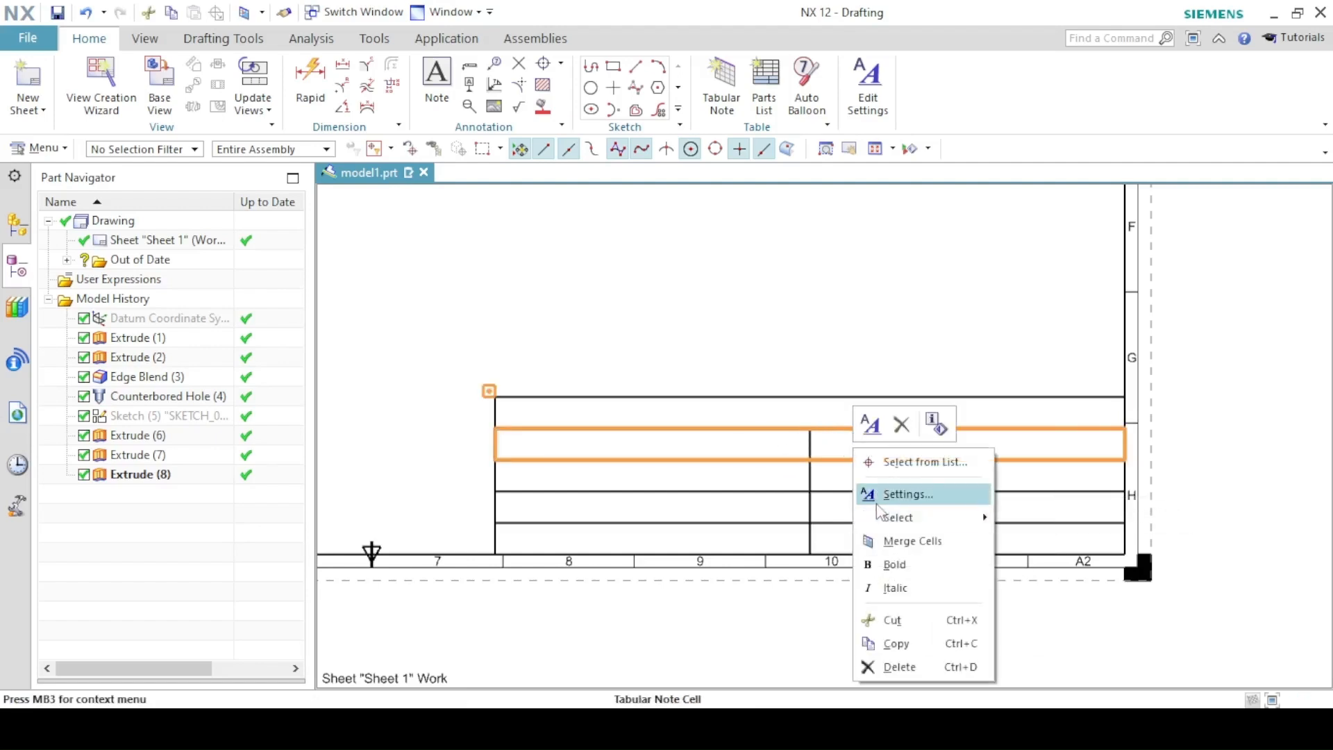
click(902, 541)
drag(698, 535, 842, 543)
right_click(840, 543)
click(873, 398)
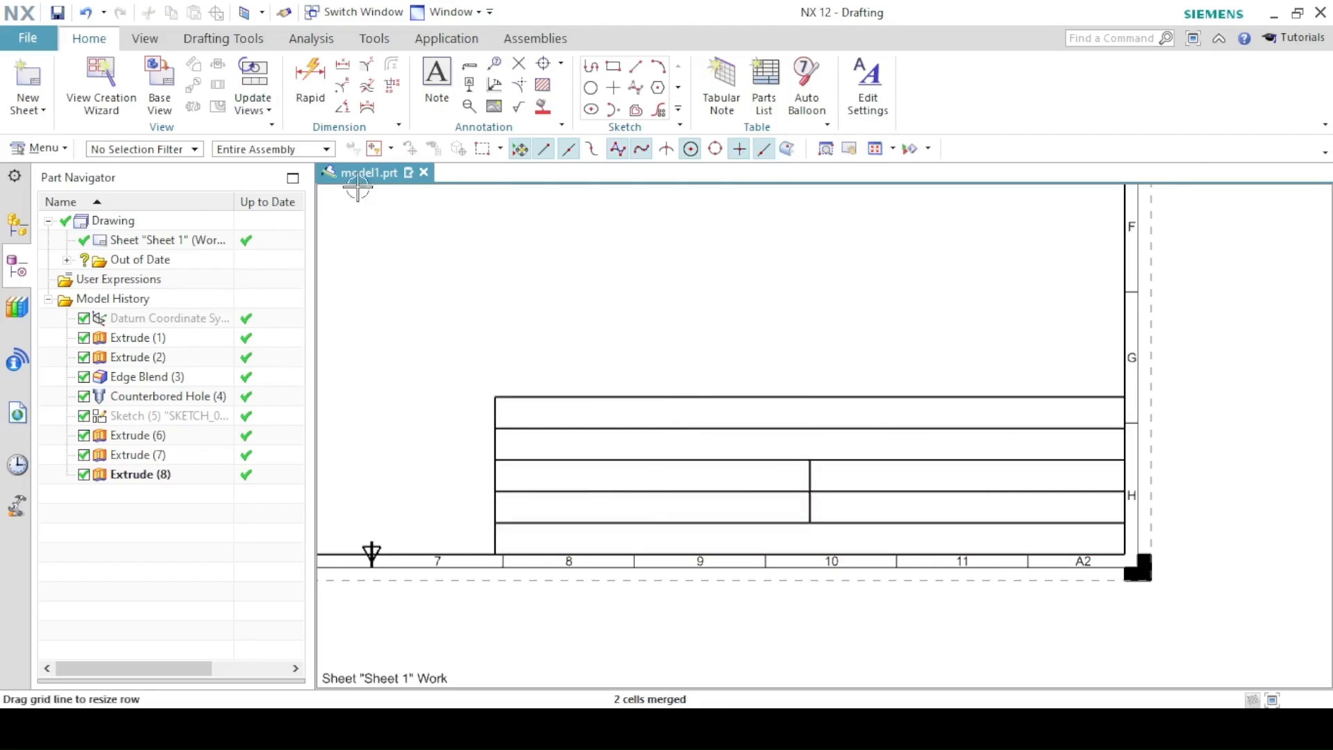
- Define the tabular note as the sheet's title block
click(176, 40)
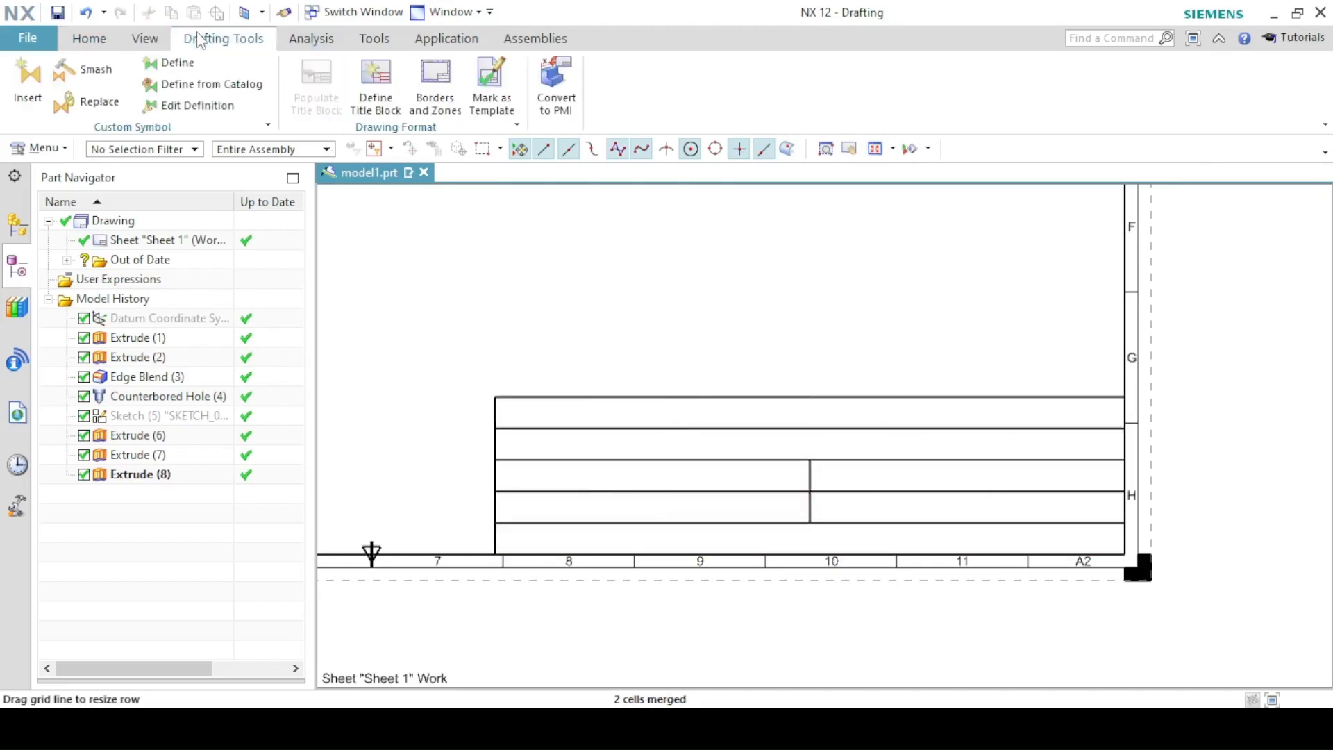
click(391, 81)
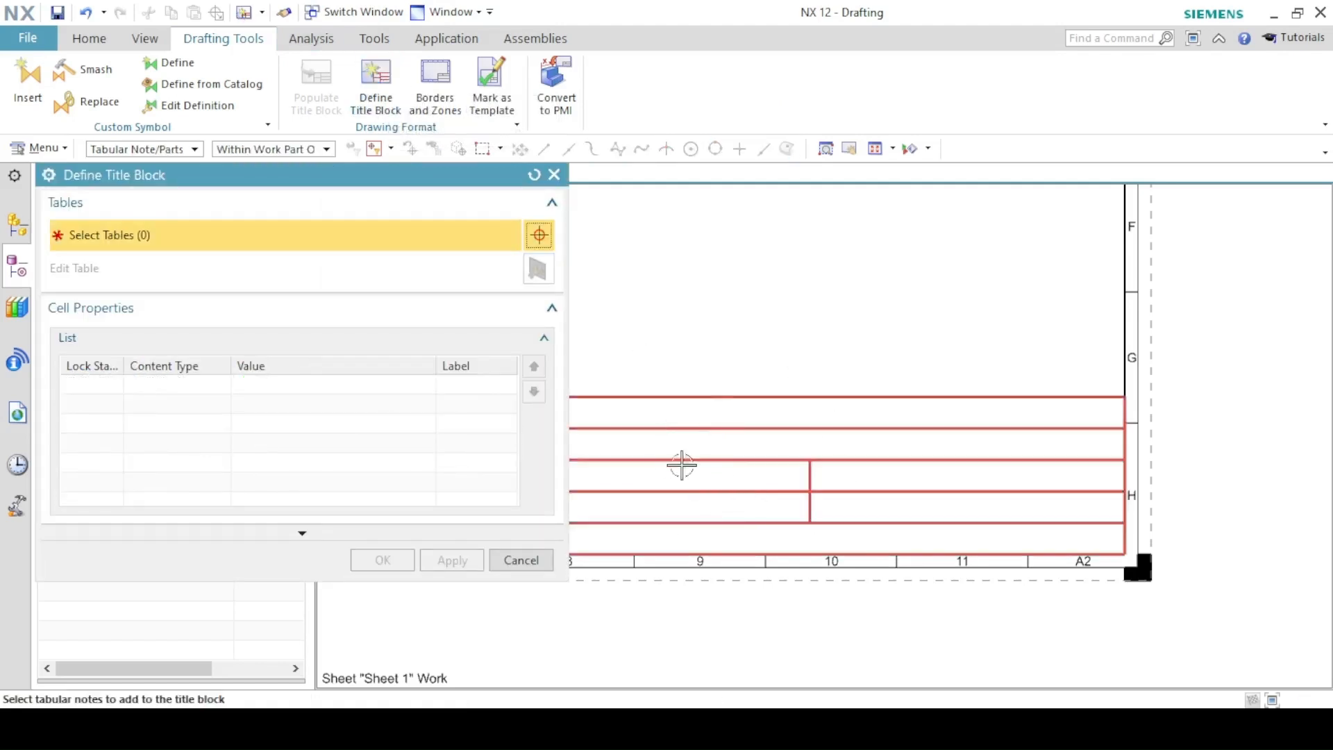
click(708, 407)
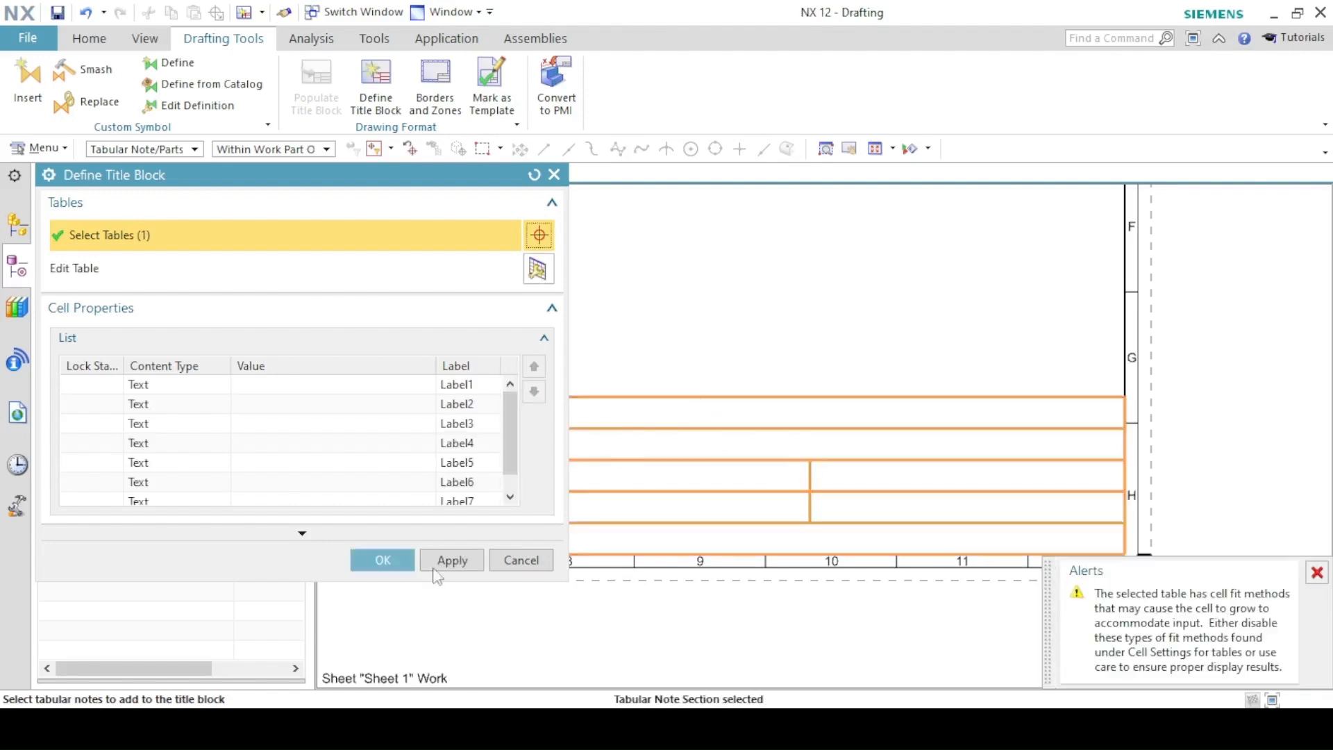
click(382, 560)
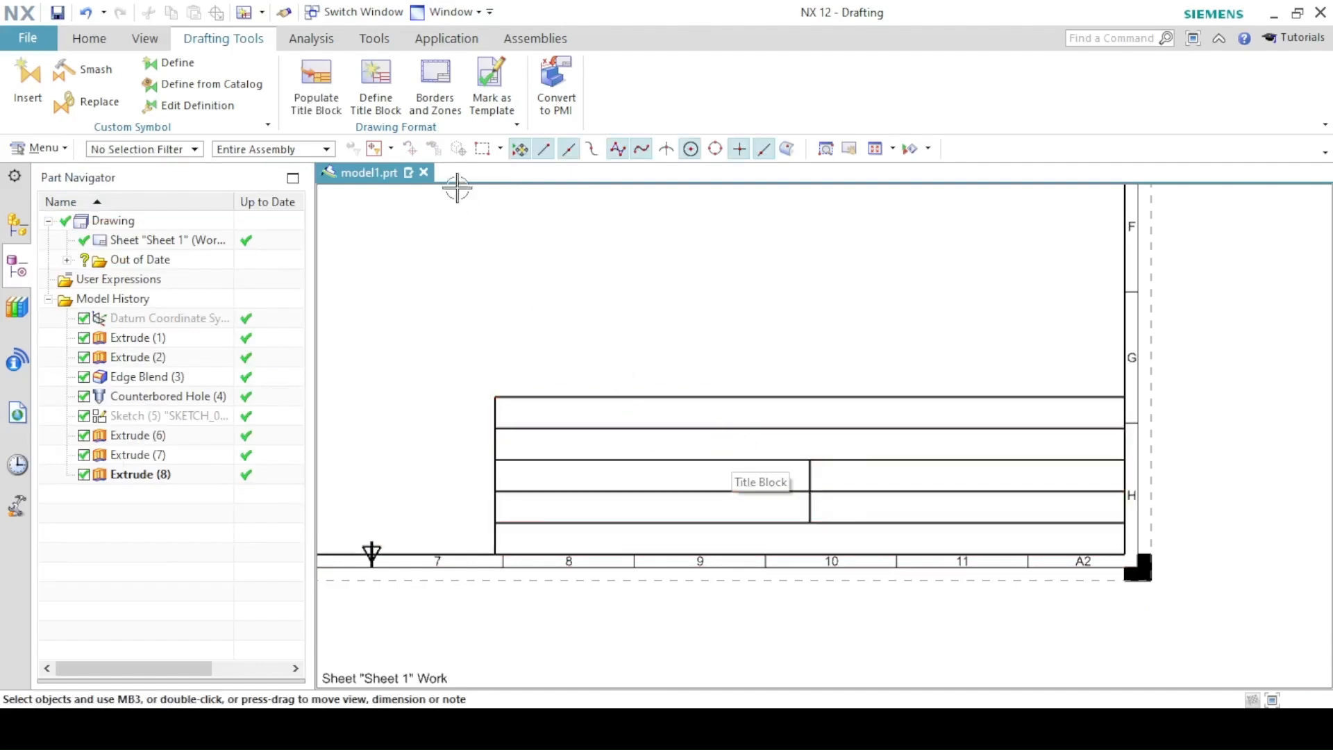
- Start populating the title block and fill Label1 with "COMPANY NAME: ALUTAS CADCAM HUB"
click(318, 87)
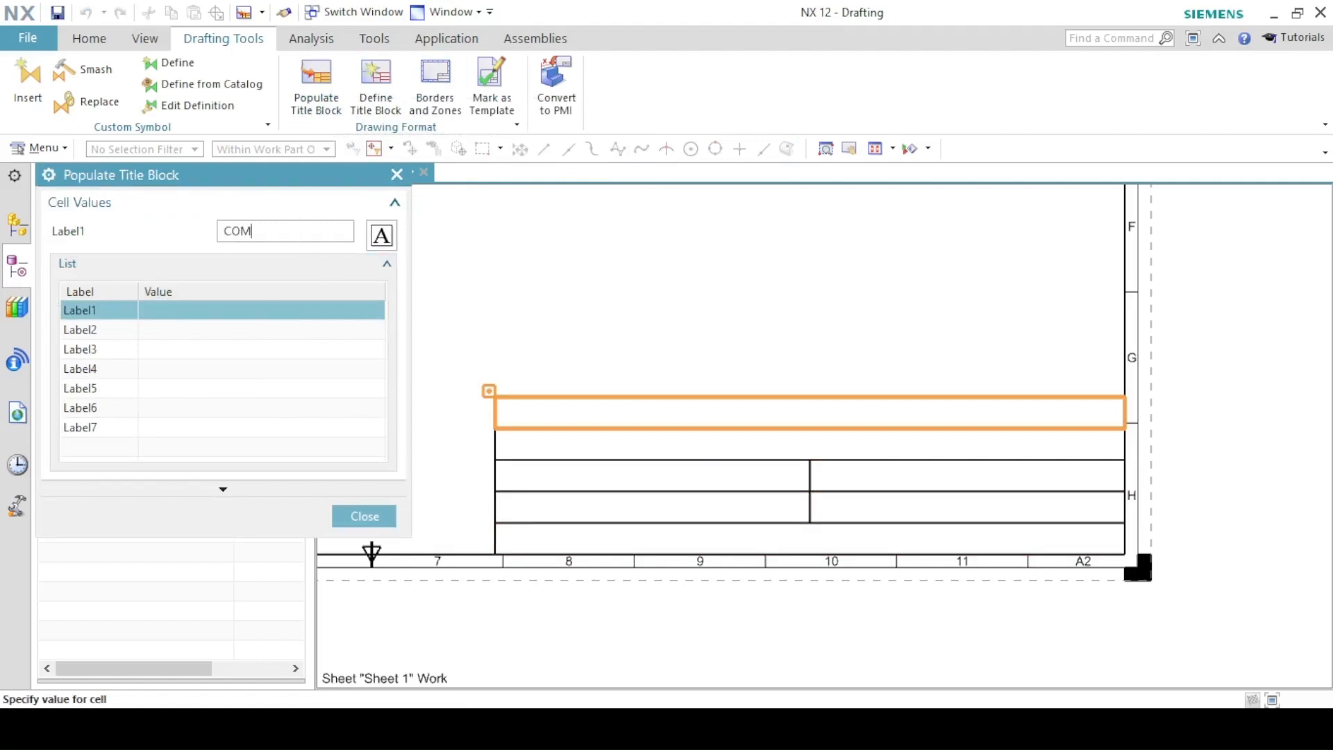
text(COMPANY NAME: ALUTA)
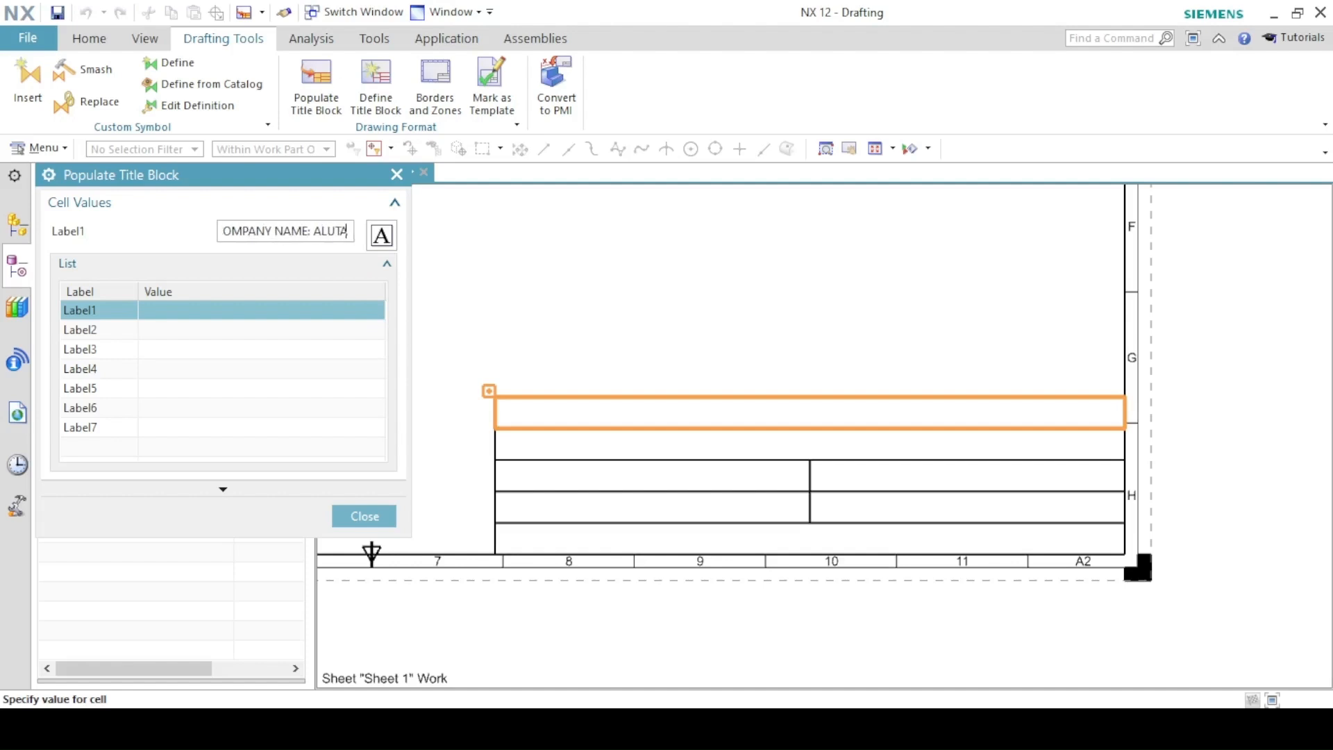
text(SCADCA)
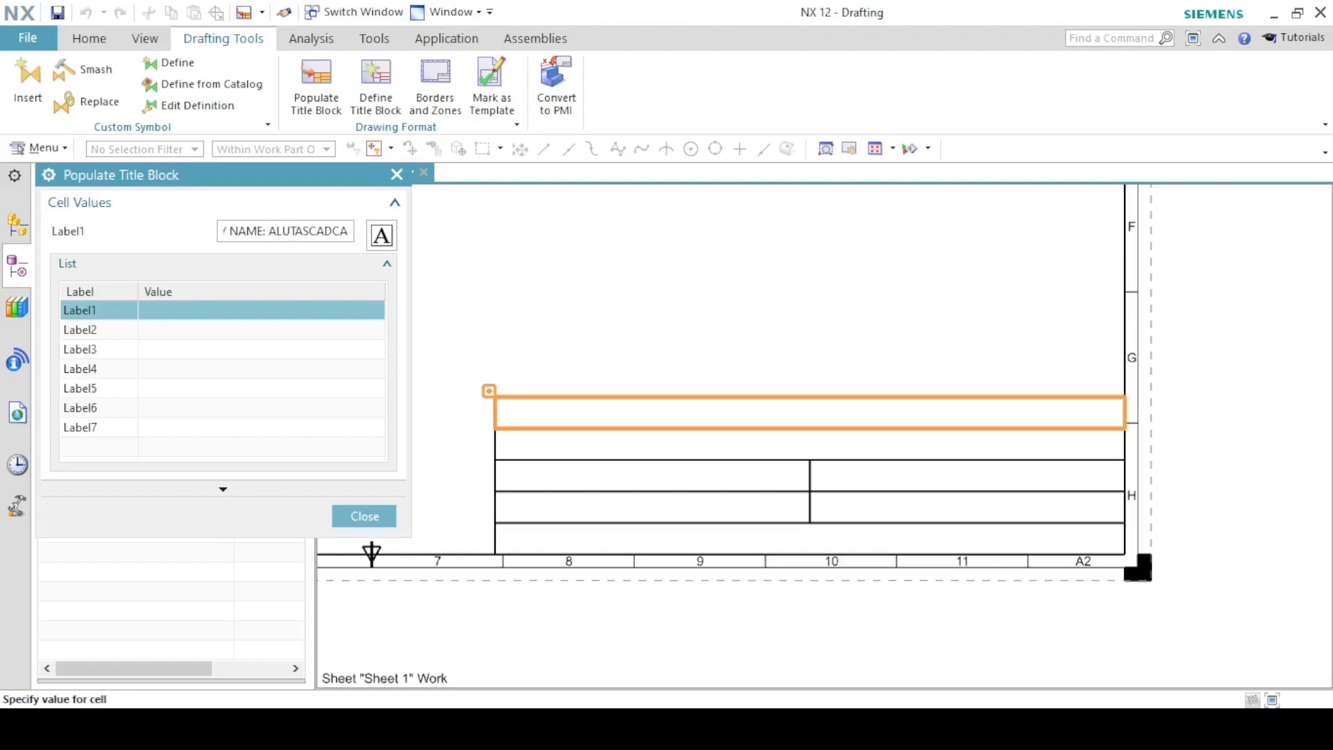
text(M)
click(296, 232)
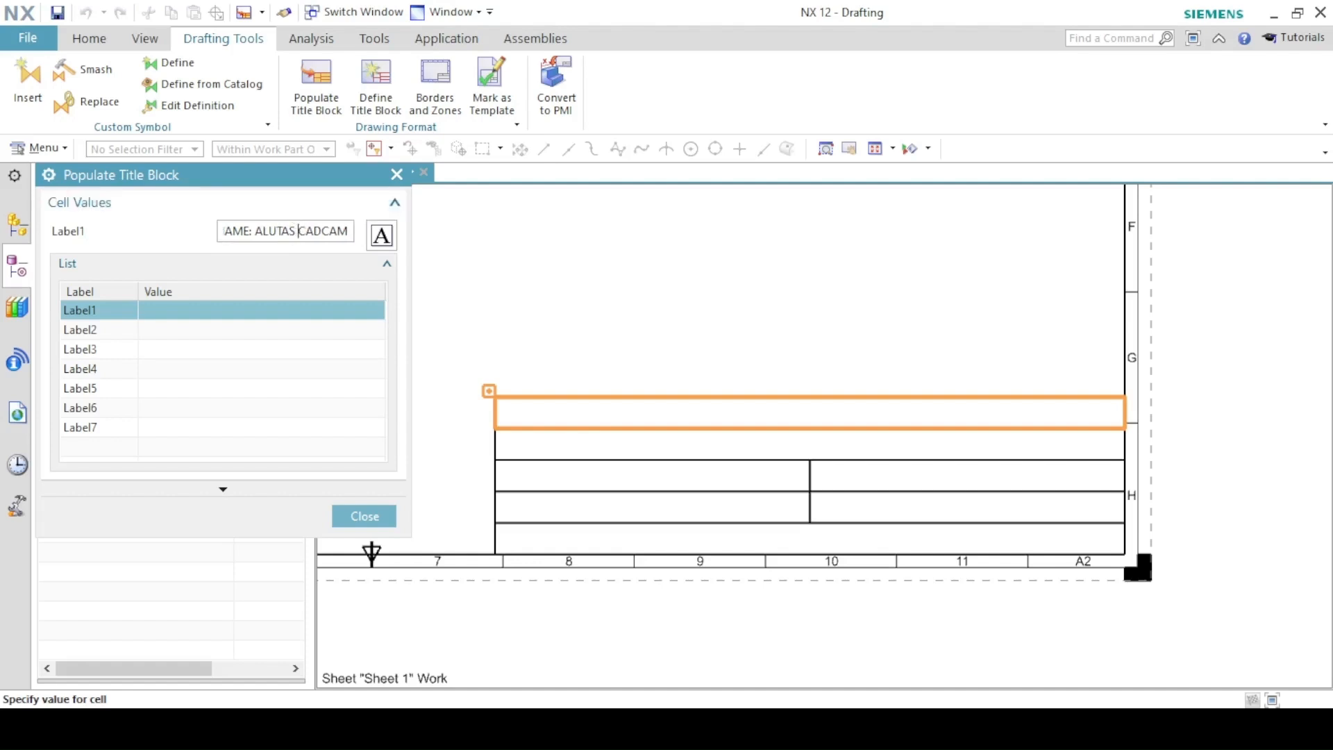
click(350, 231)
text(HUB)
key(Return)
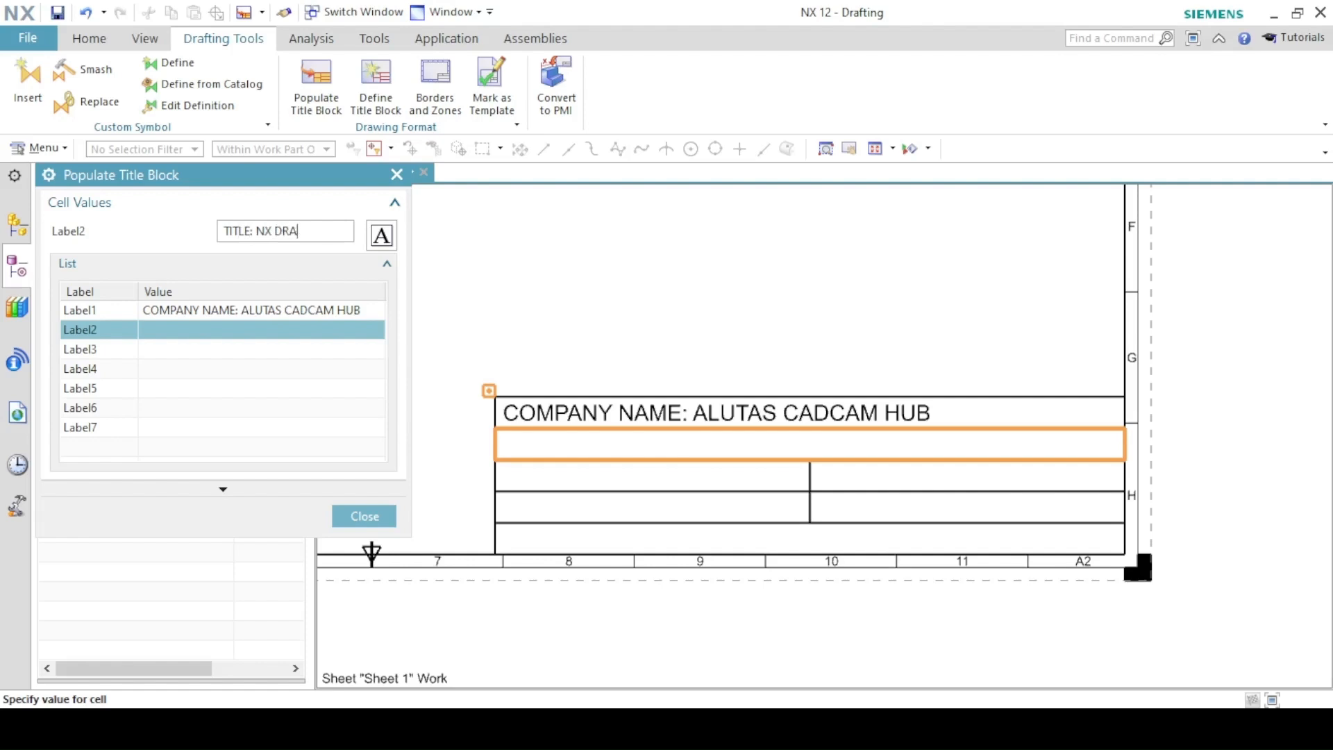
- Fill Label2 with "TITLE: NX DRAFTING", Label3 with "DRAWN BY:" and the drafter's name, and Label4 with "DATE: 22/10/2025"
key(Return)
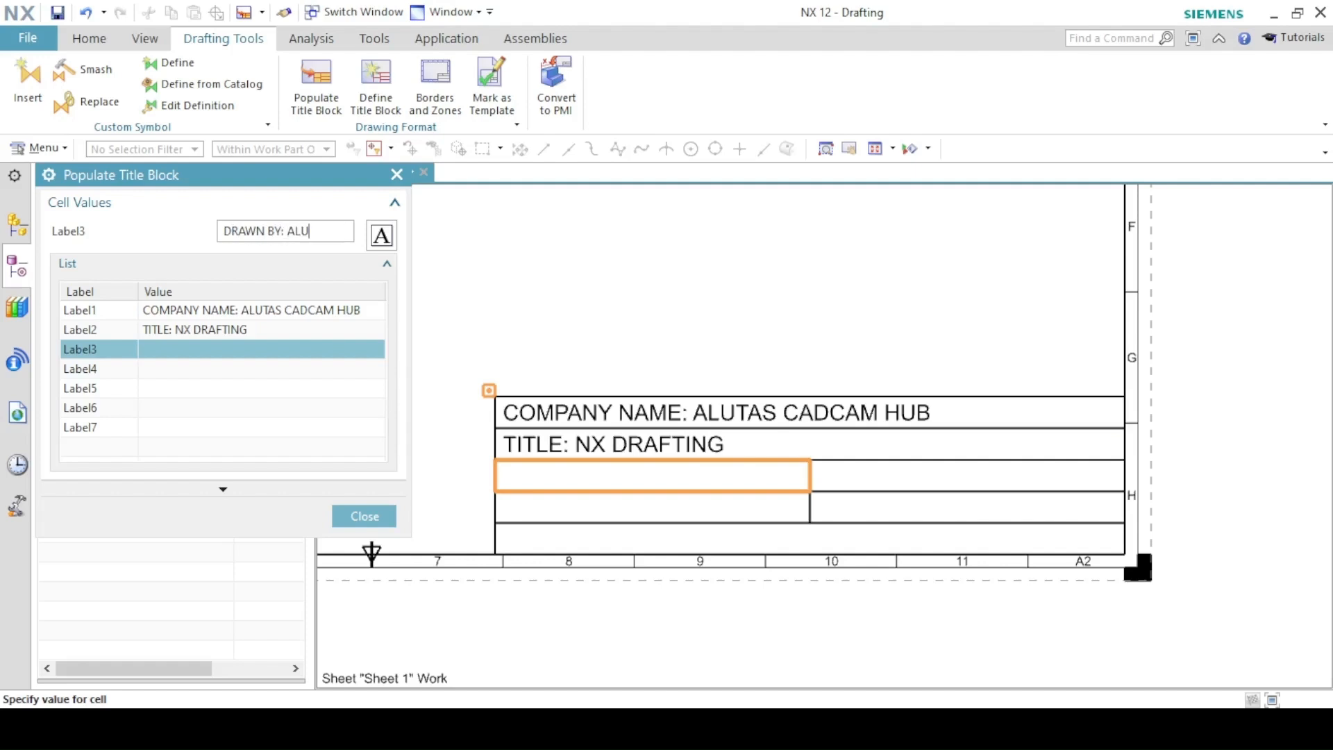
key(Return)
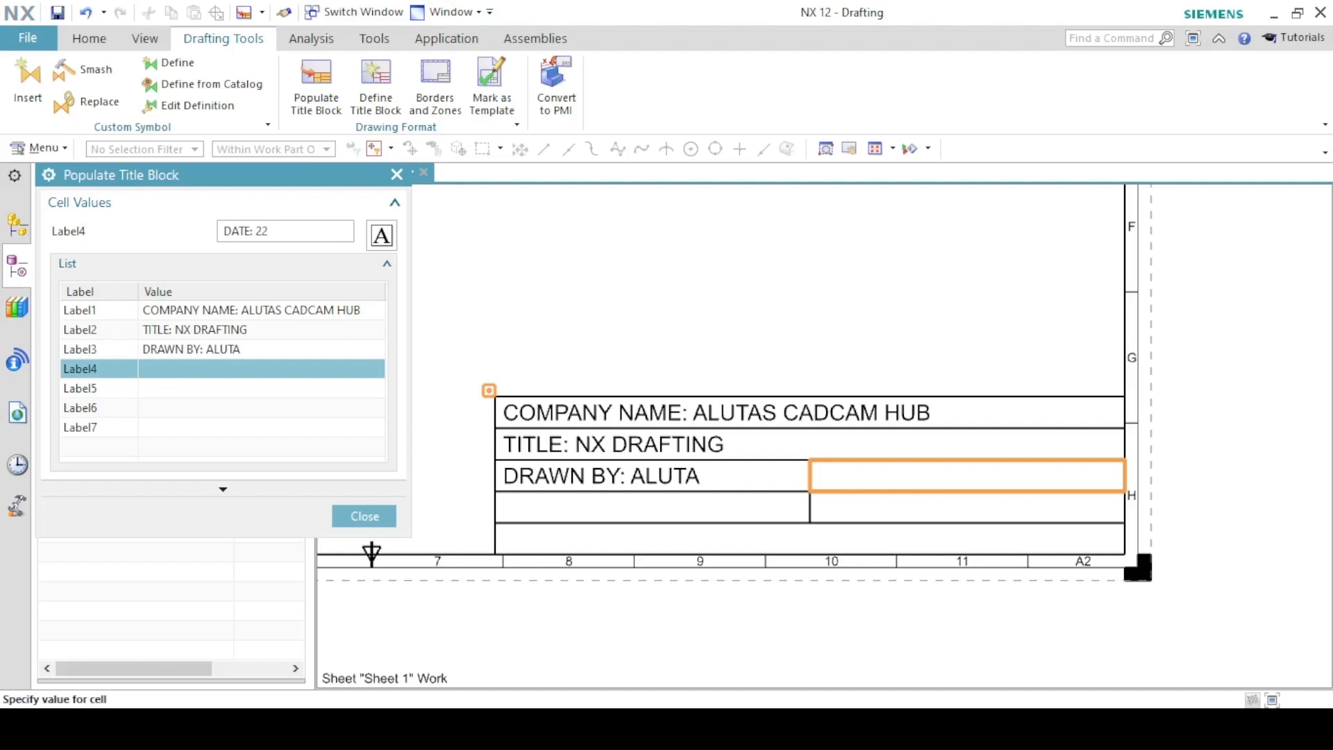
text(DATE: 22/10/2025)
key(Return)
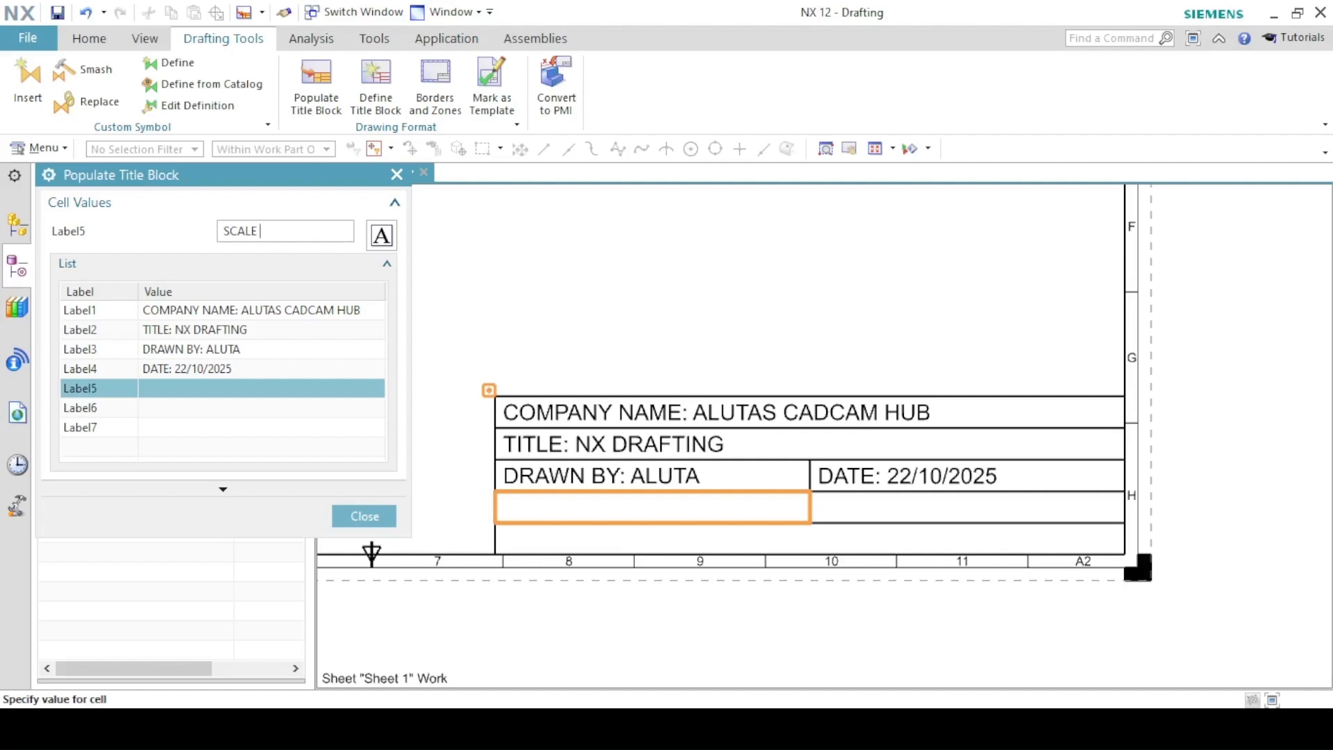
- Fill the Label5 cell with "SCALE 1.5:1", without a space after the colon
text(SCALE 1.5: 1)
key(Return)
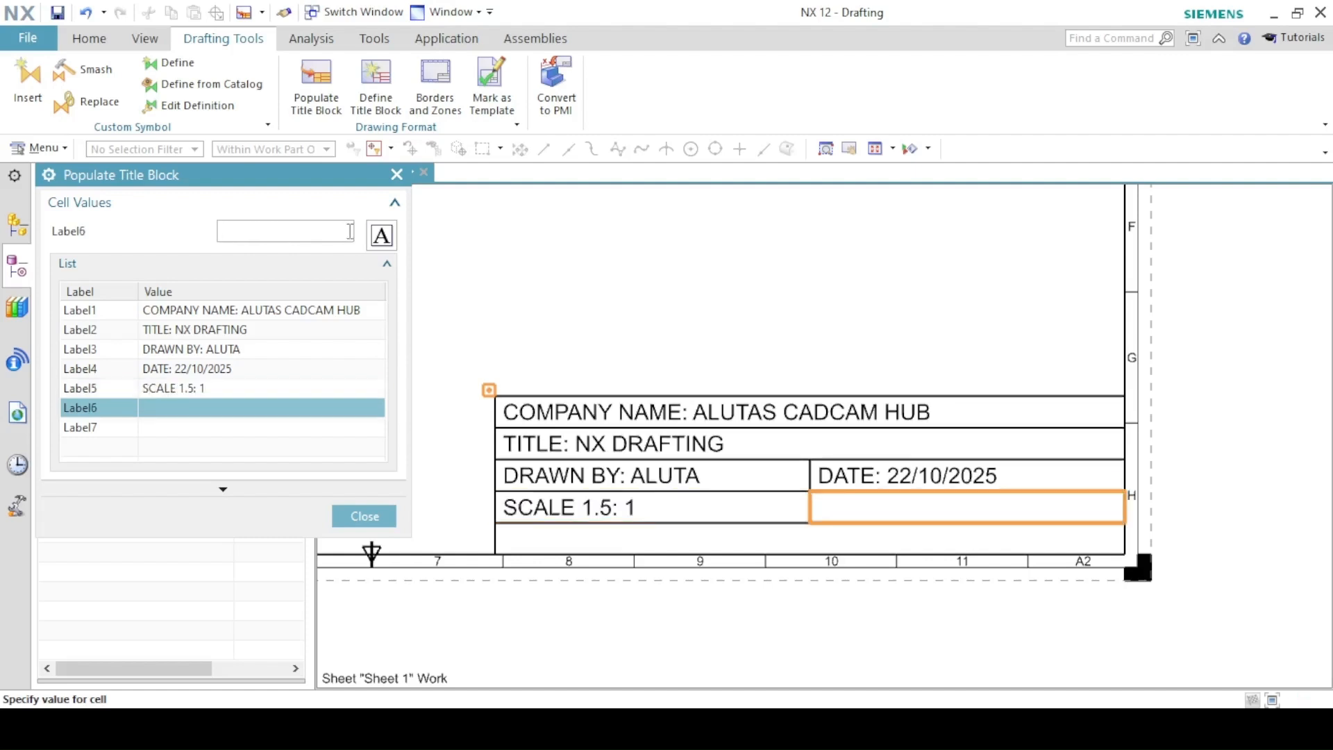
click(188, 387)
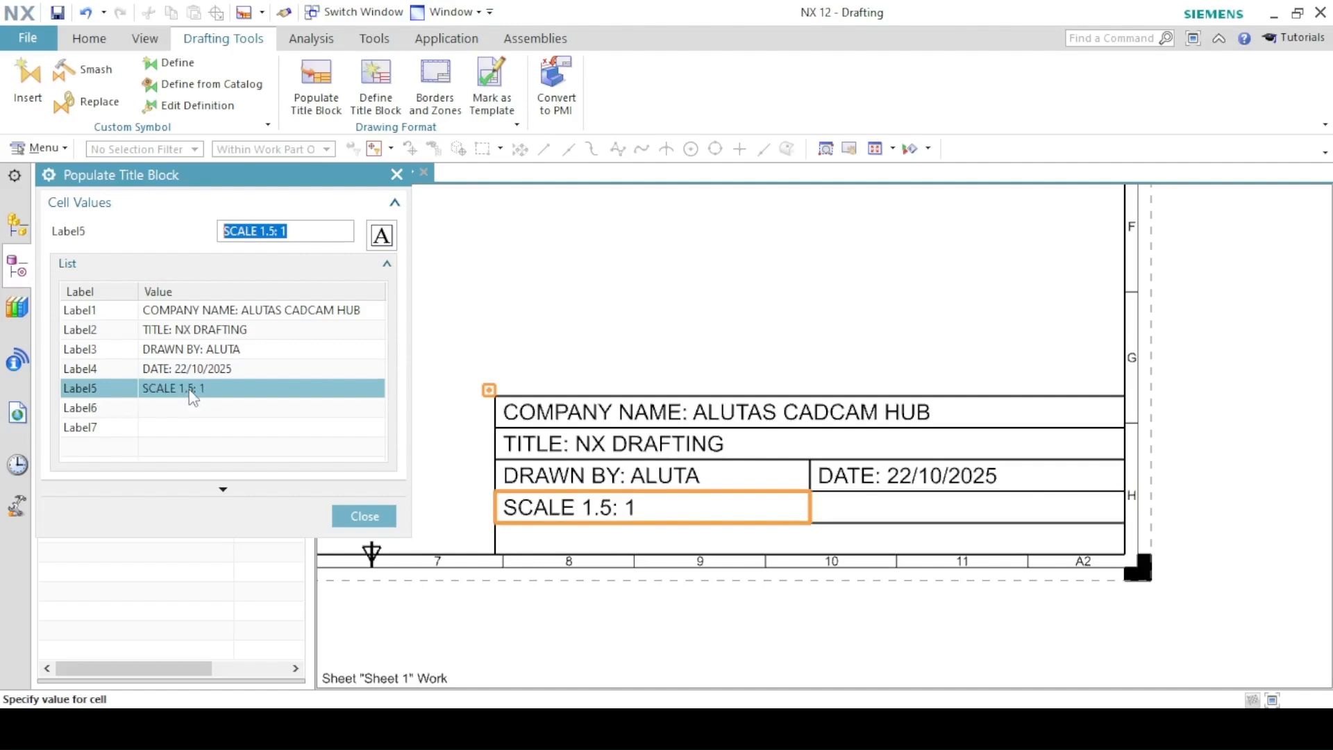
click(283, 232)
key(Return)
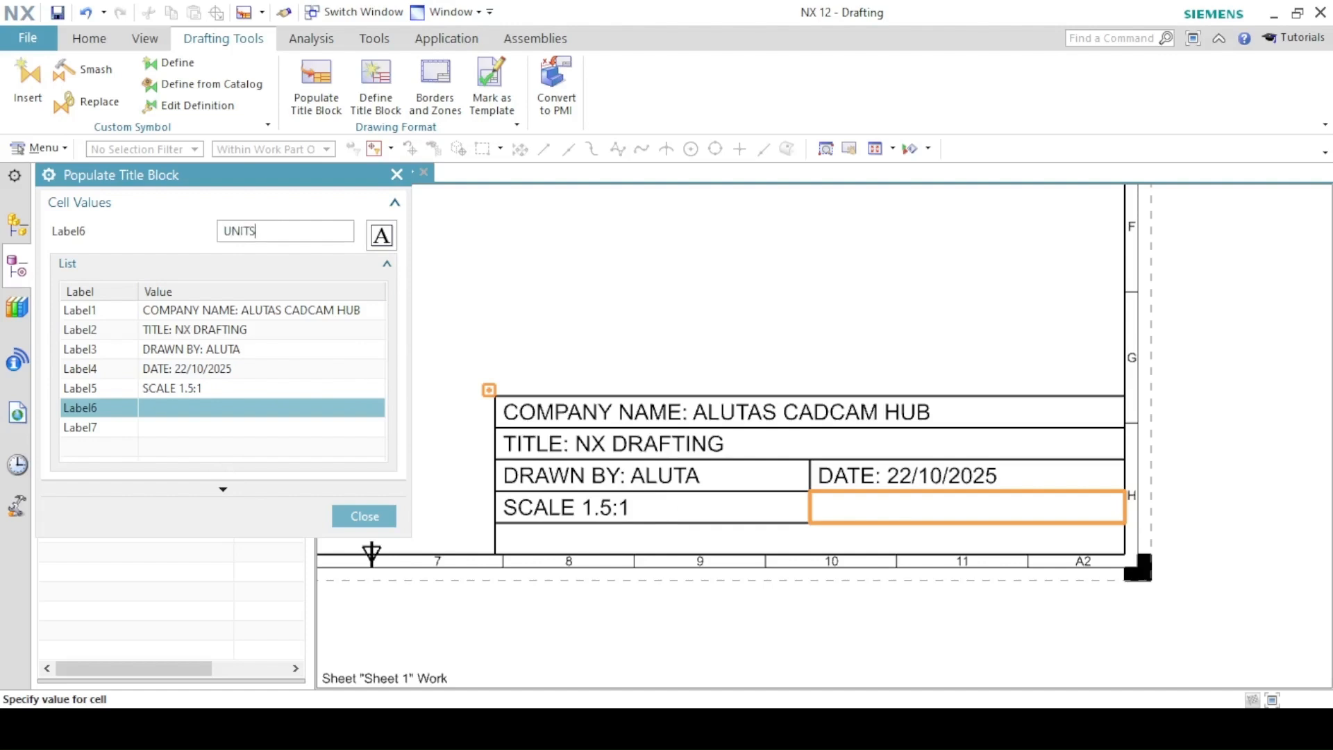
- Fill Label6 with "UNITS: MM" and Label7 with "SOFTWARE: SIEMENS NX", and finish populating the title block
key(Return)
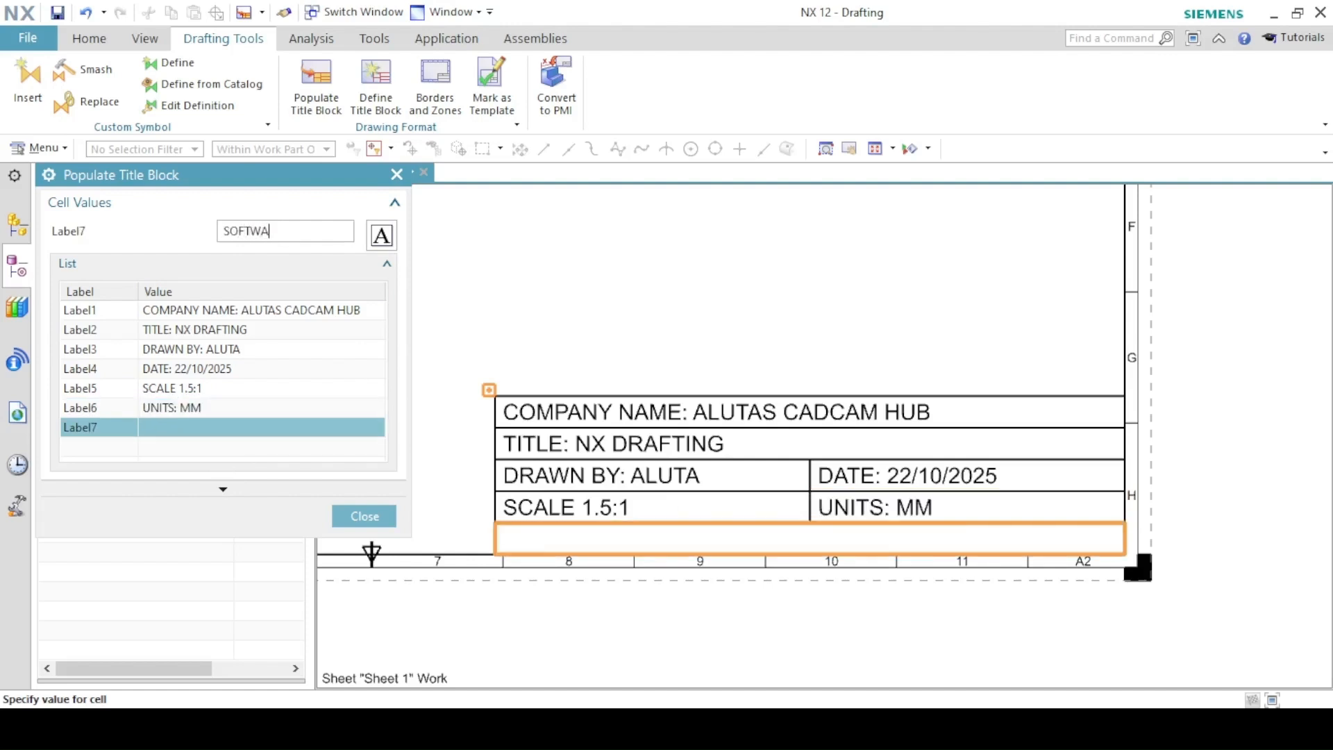
text(SOFTWARE: SIEMENS NX)
key(Return)
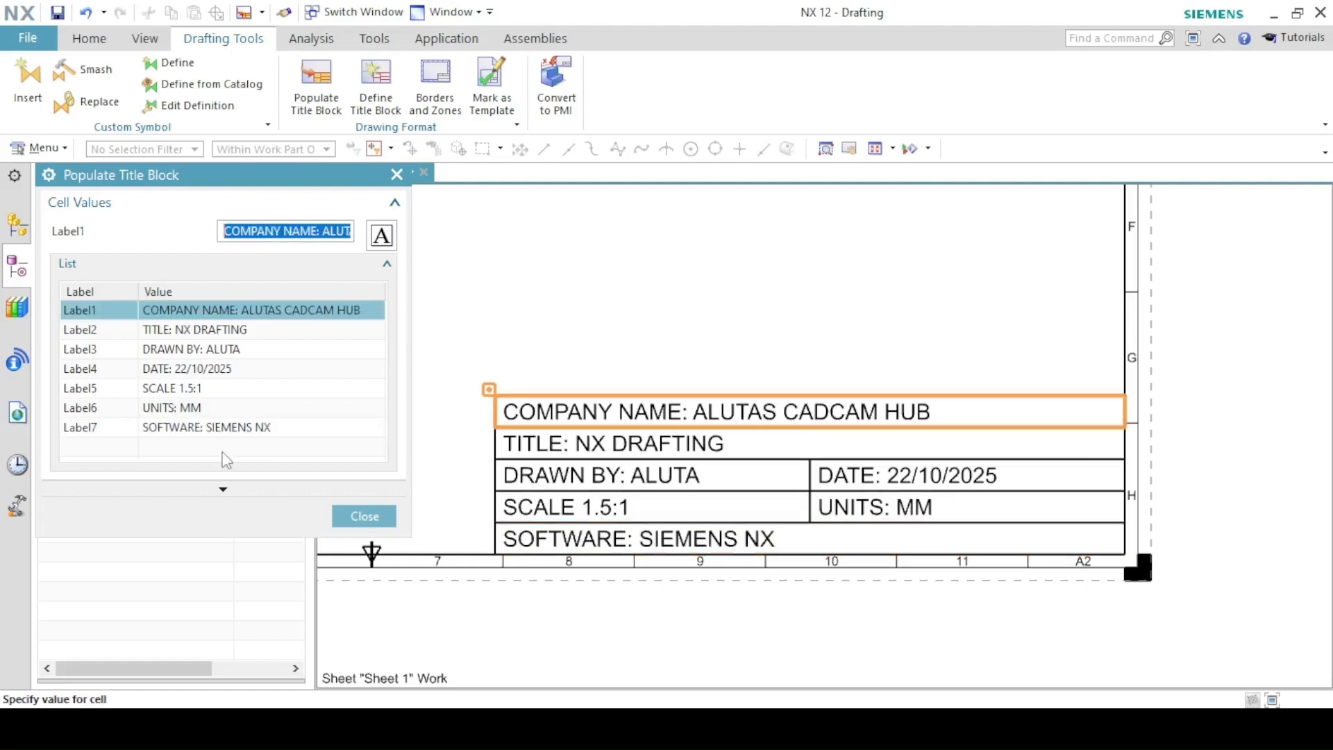
click(366, 518)
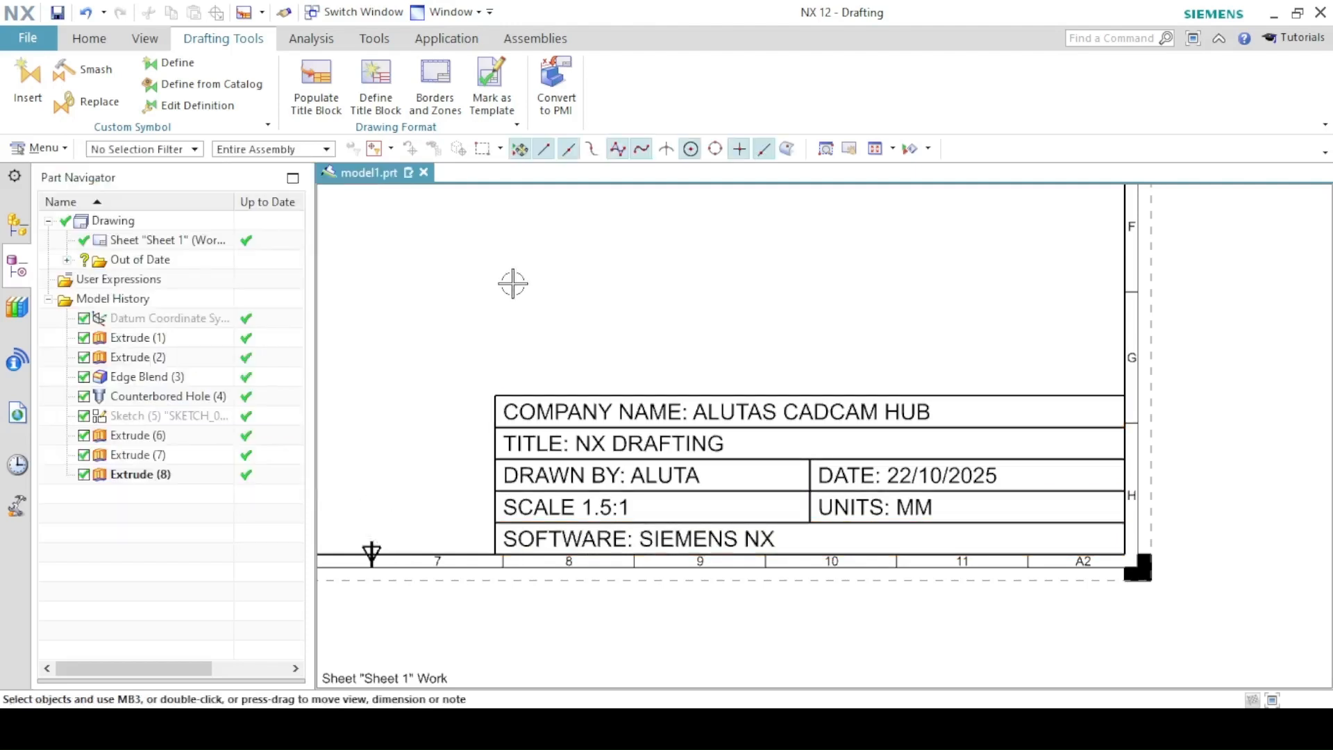
- Set the sheet's border width to 10 in Borders and Zones and apply it
click(874, 149)
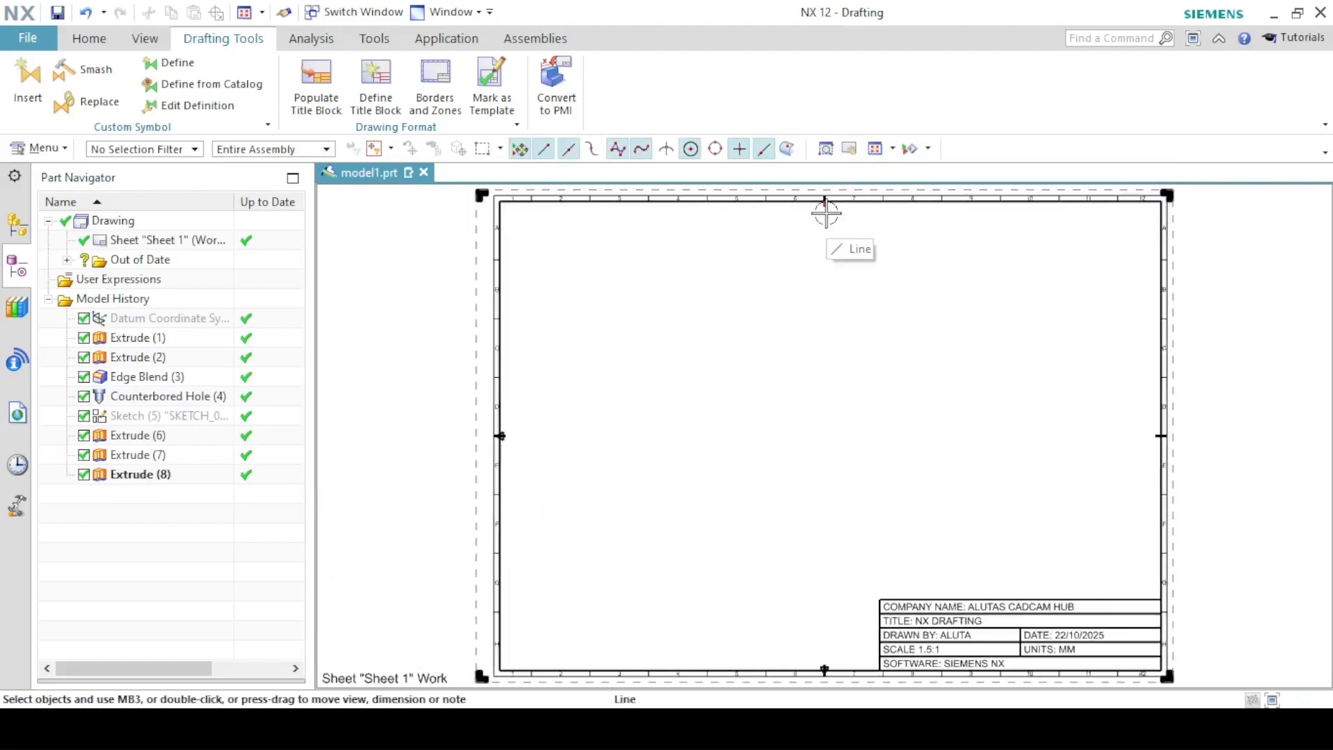
click(436, 87)
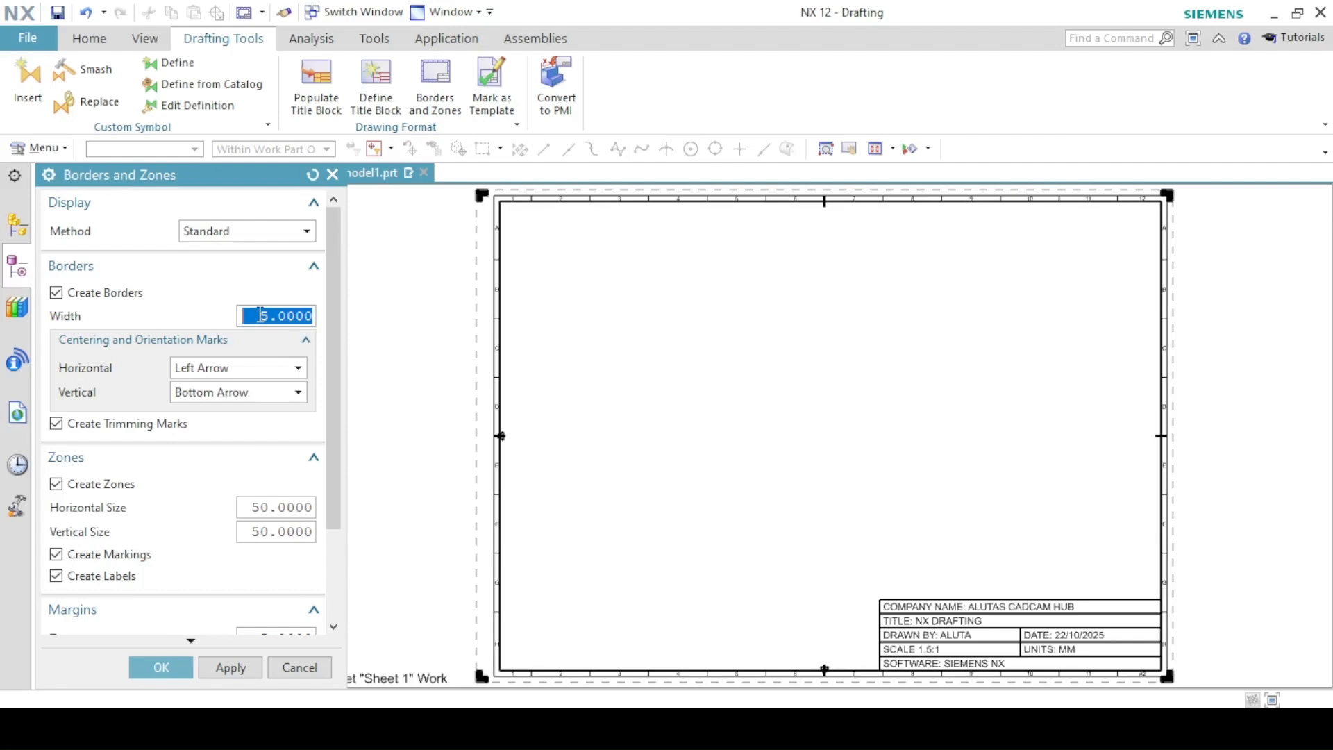
text(10)
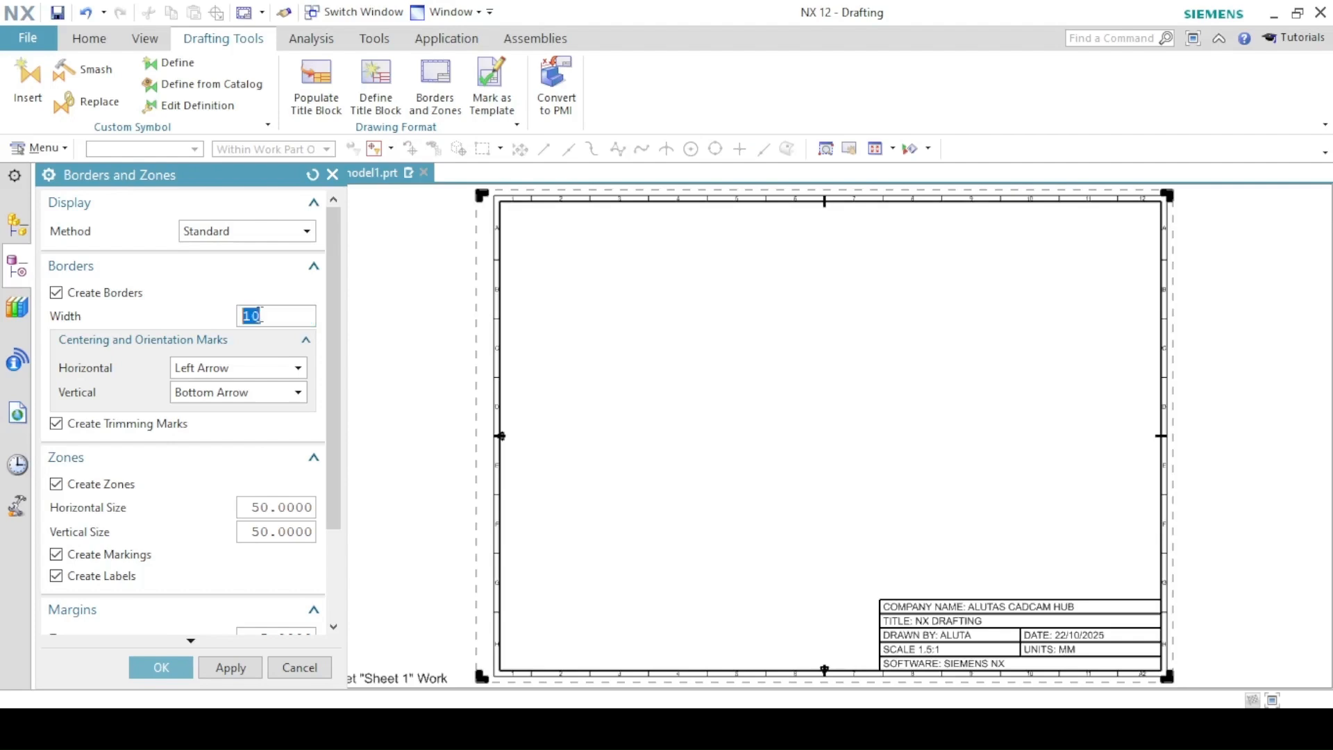
click(233, 667)
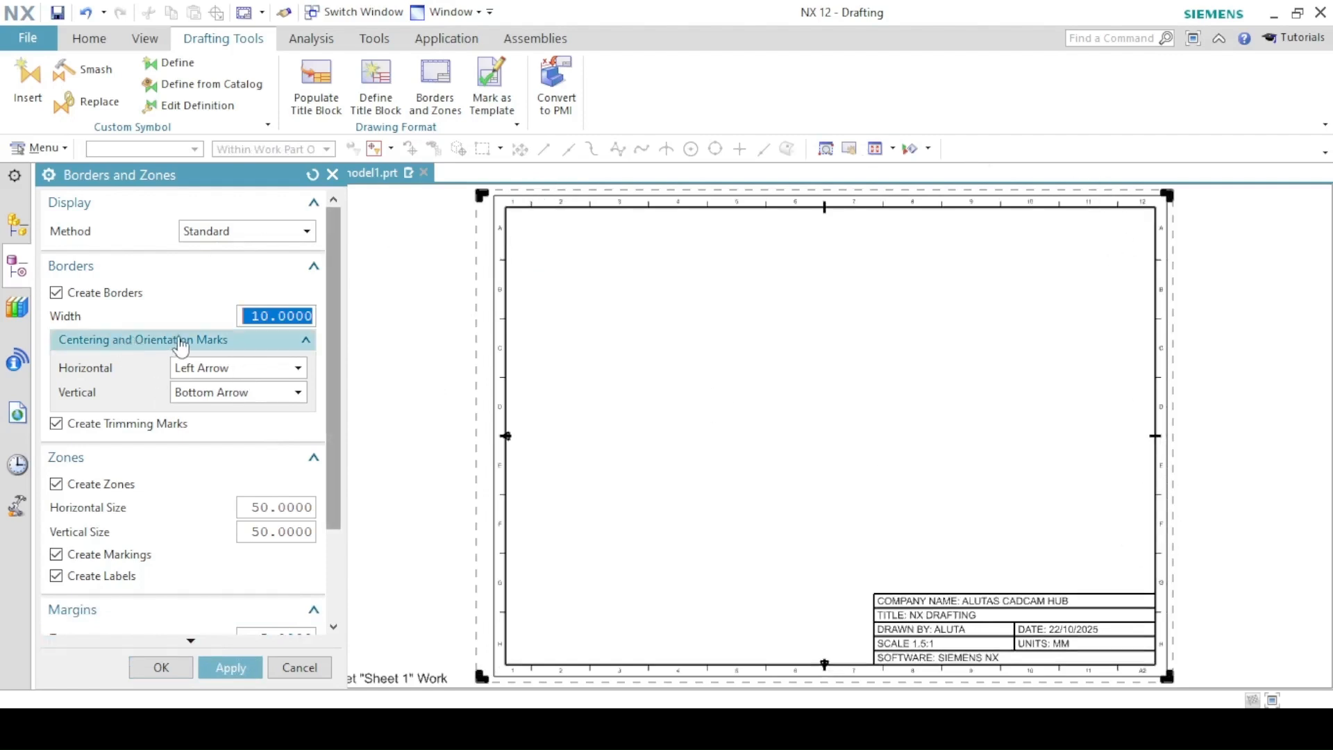
mouse_move(182, 371)
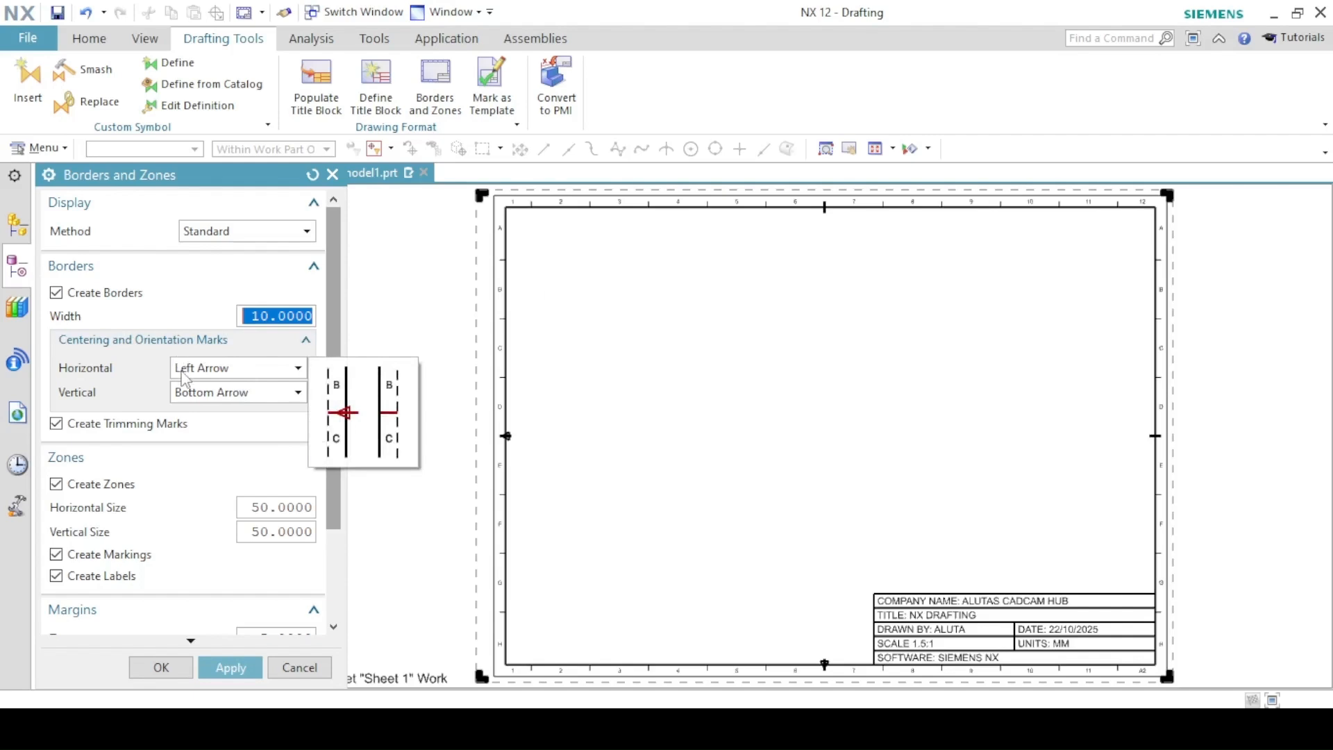
scroll(506, 439, up, 5)
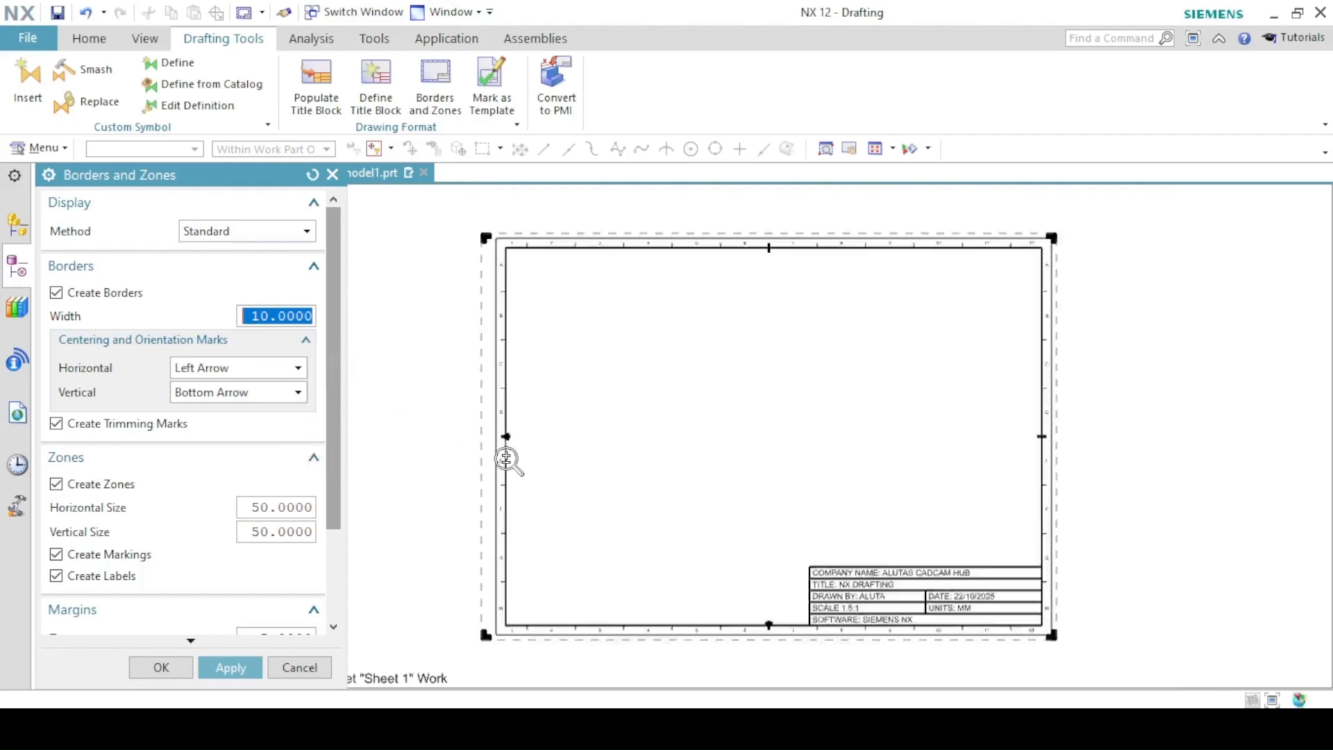
- Set the centering marks to Left and Right Line horizontally and Bottom and Top Line vertically, and apply them to the sheet border
click(234, 373)
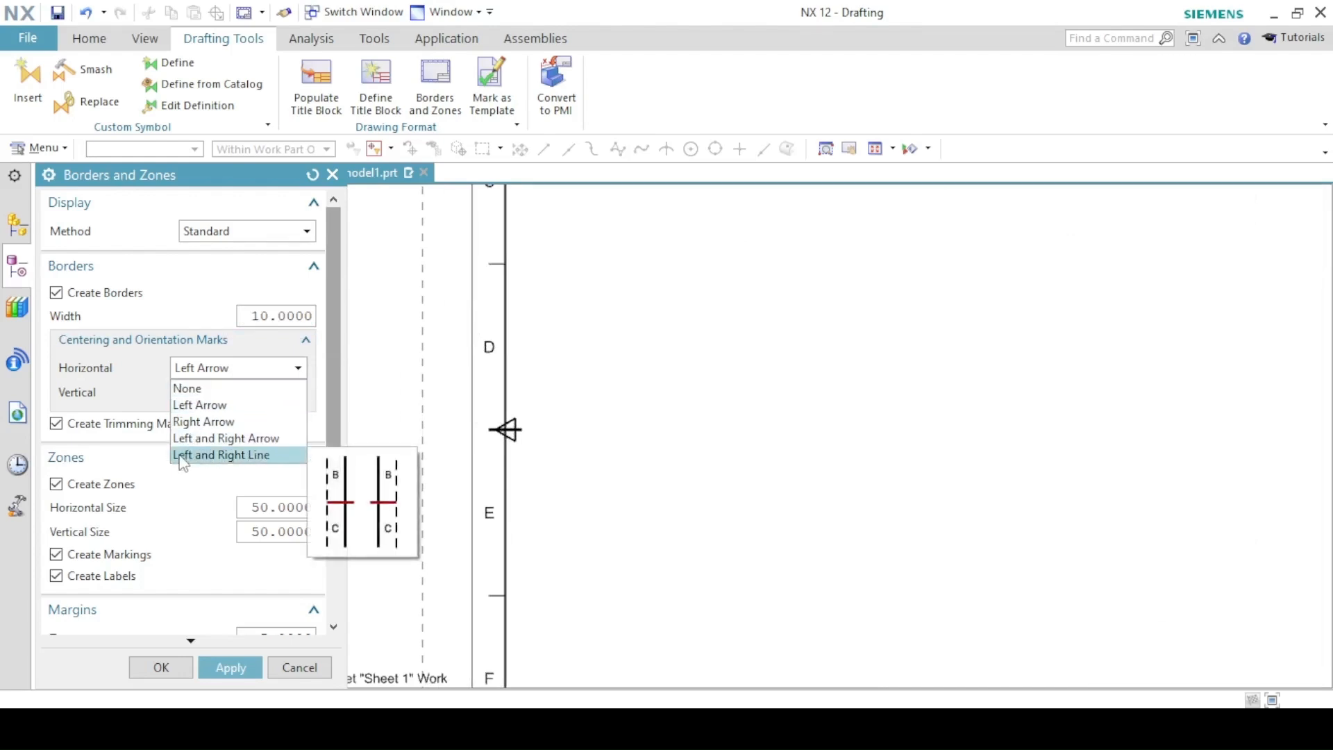
click(194, 458)
click(208, 393)
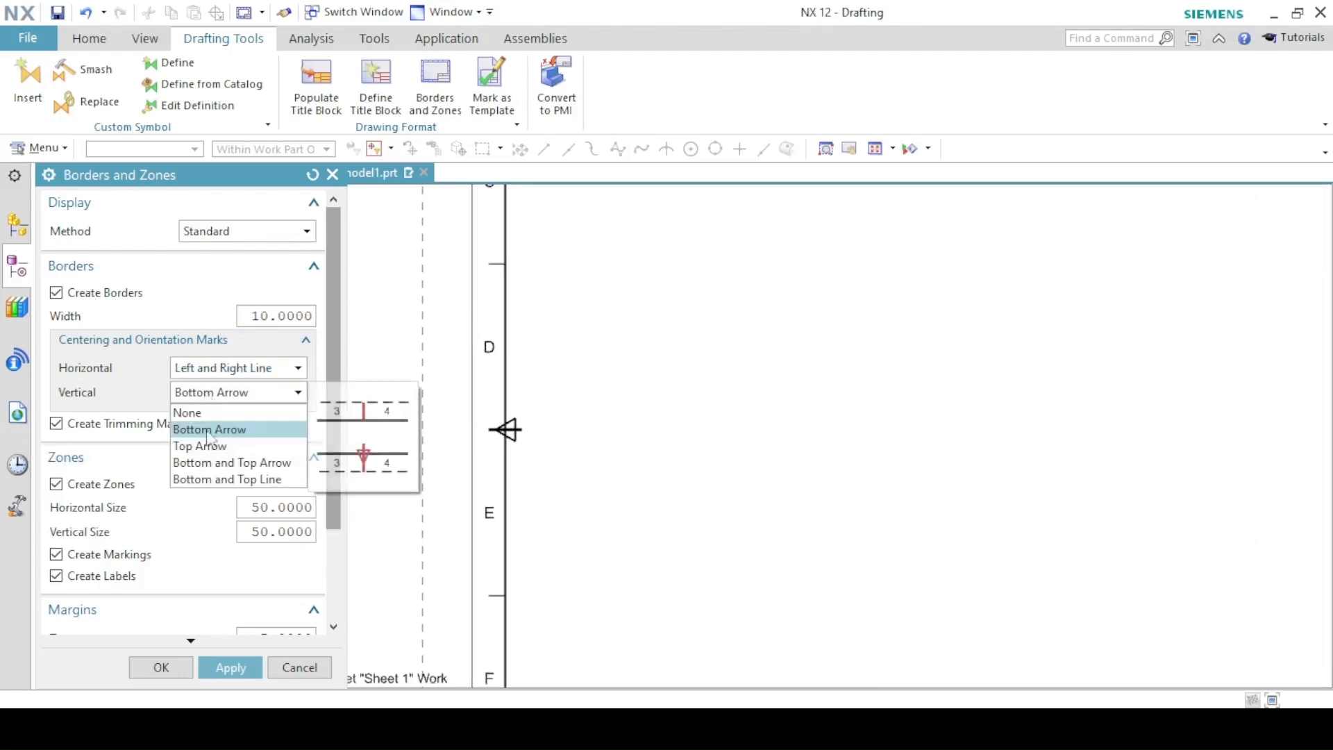
click(208, 481)
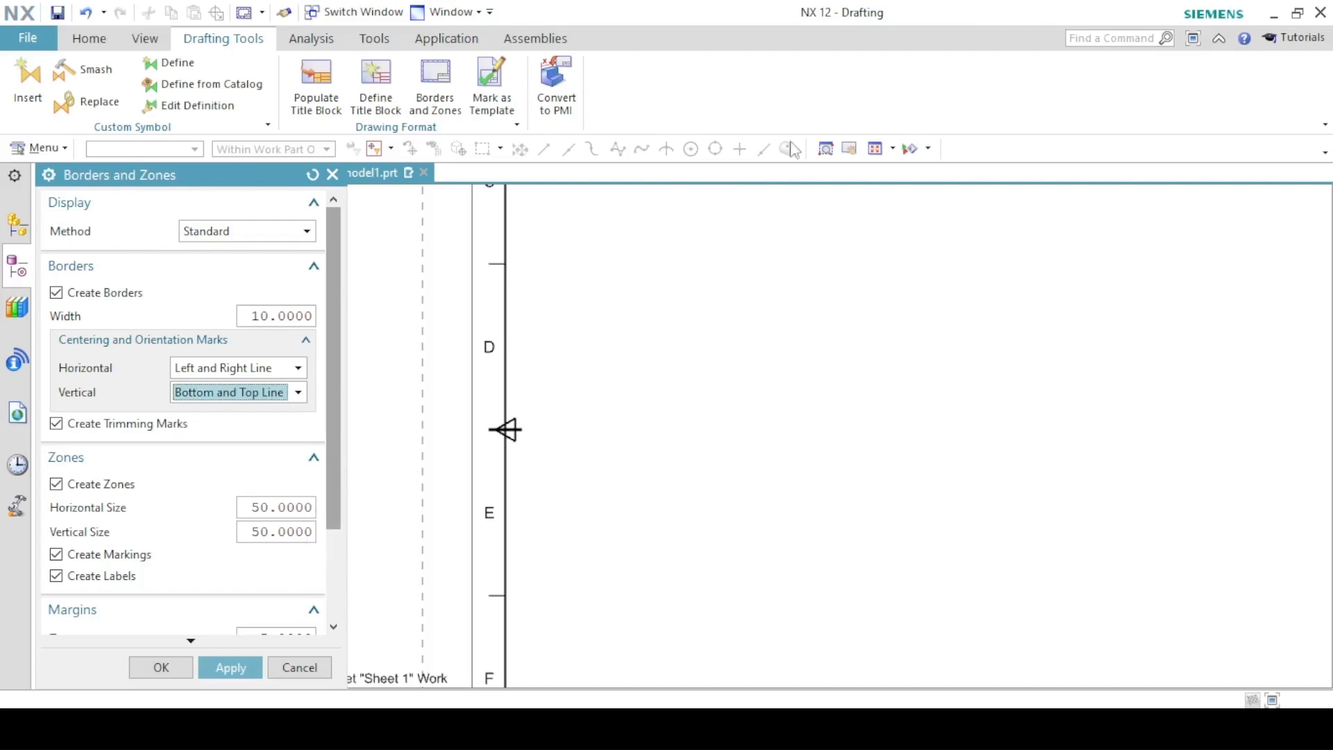
click(231, 667)
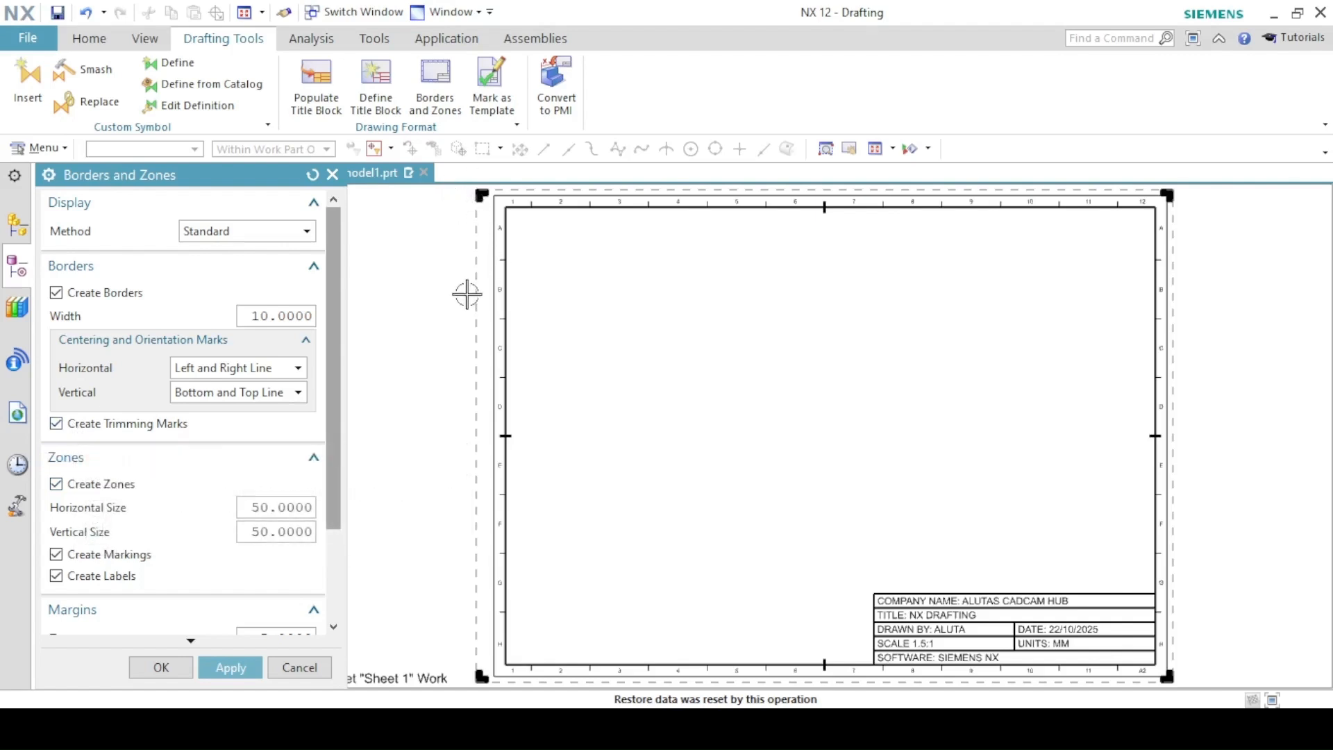
- Turn off the trimming marks at the corners of the sheet and apply the change
scroll(466, 345, down, 3)
scroll(465, 345, up, 6)
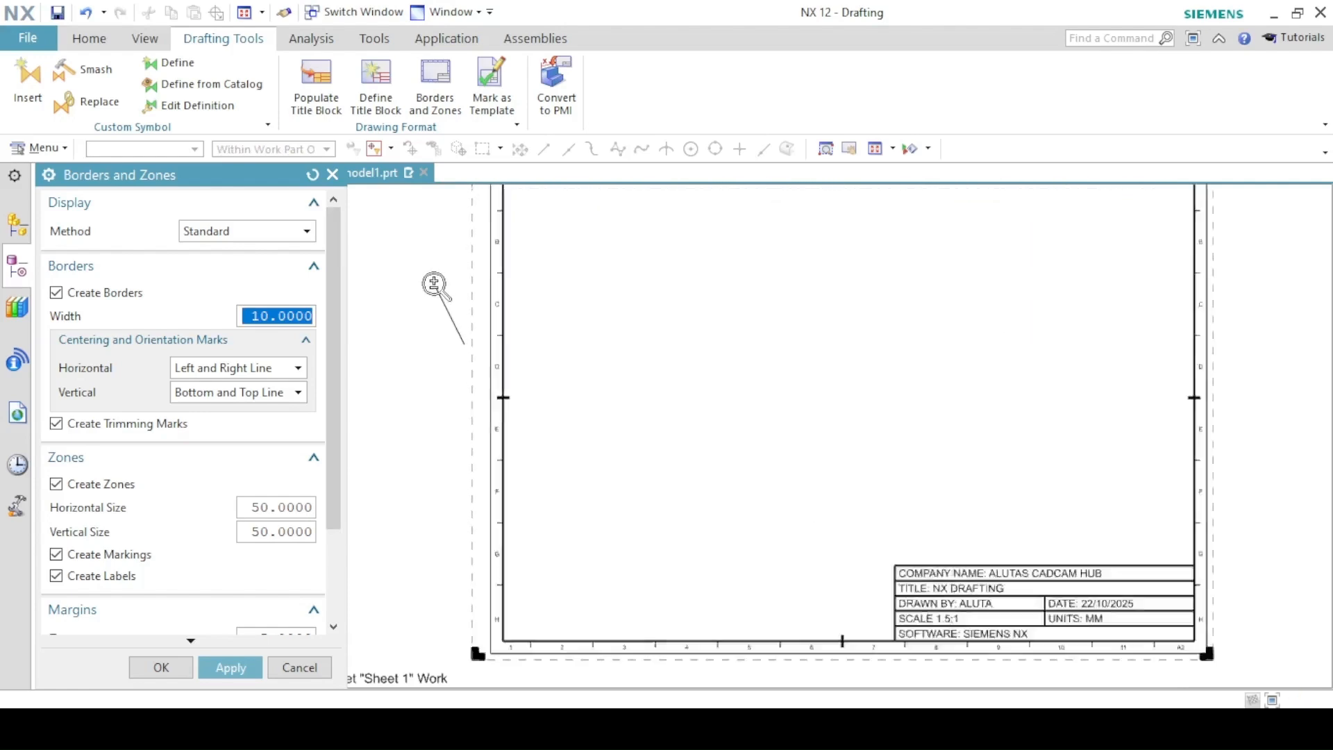
shift+middle_drag(568, 277, 584, 529)
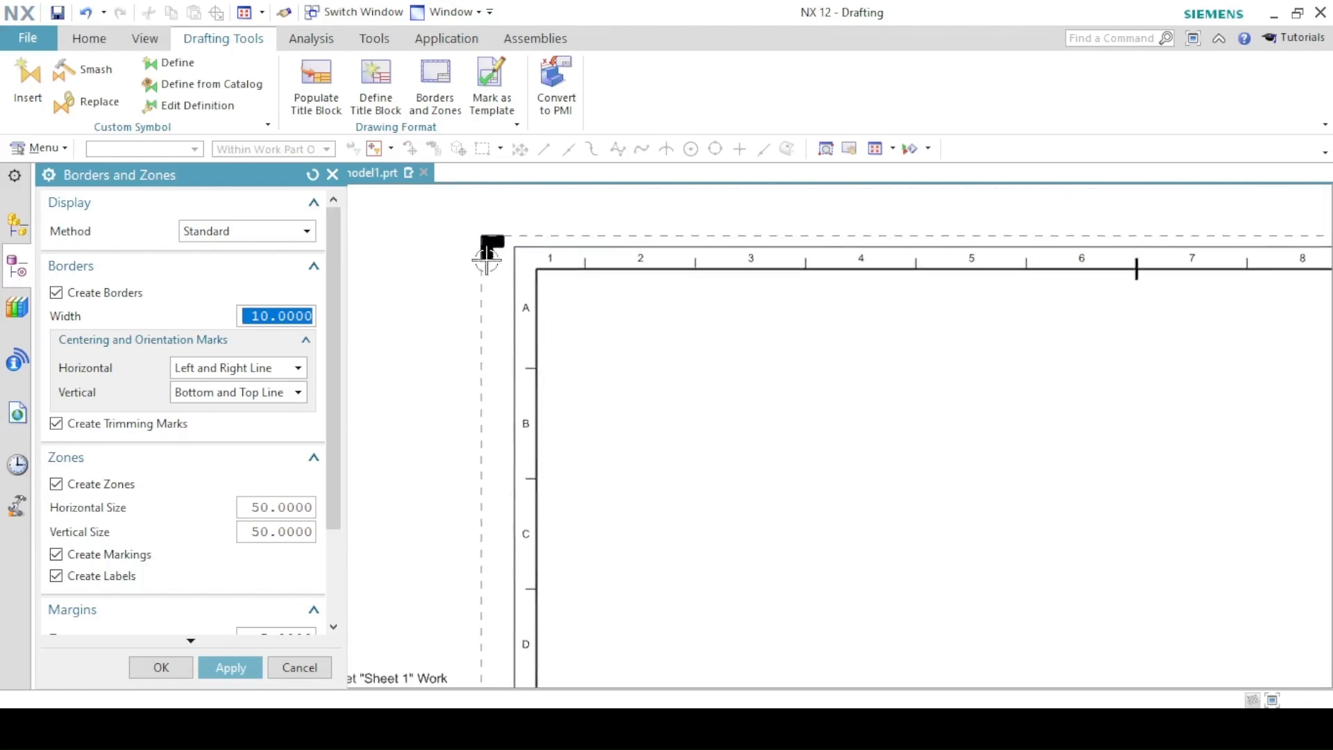
click(56, 424)
click(229, 666)
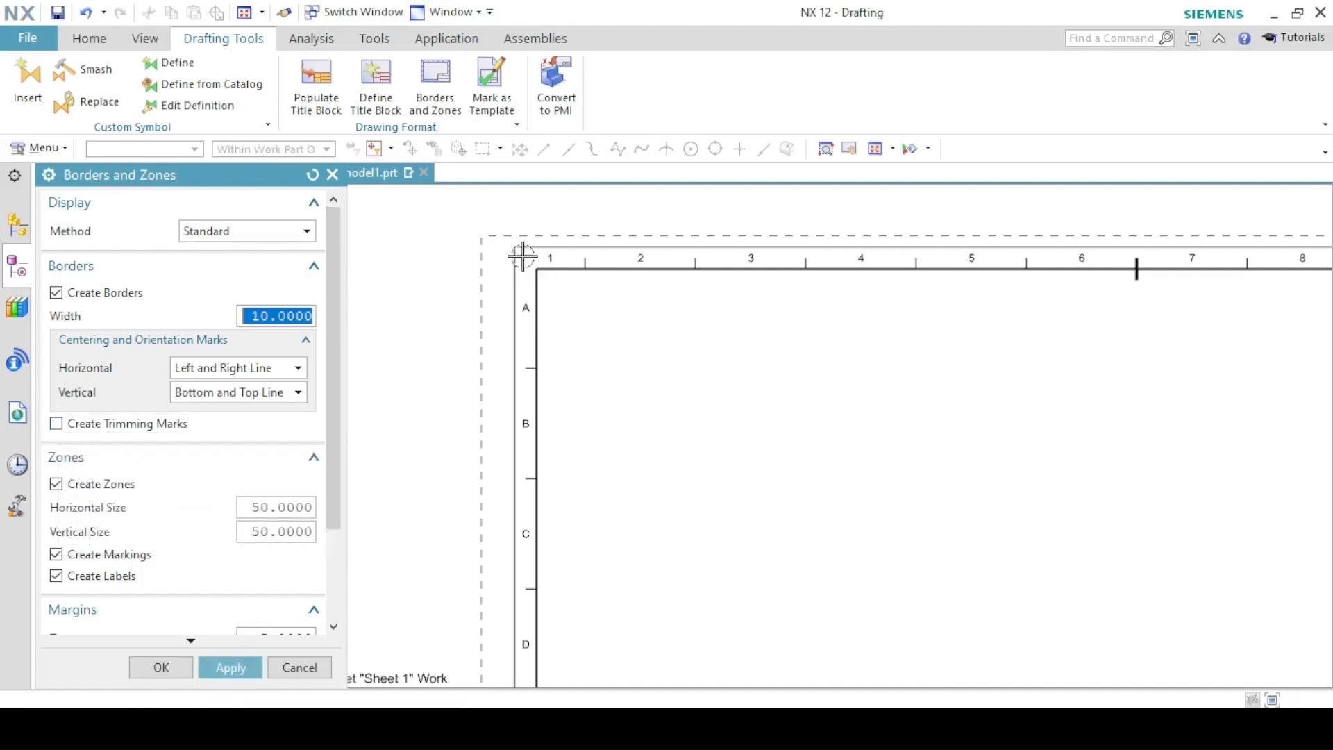
- Set the top, bottom, left and right margins to 10 each, apply them and finish the Borders and Zones settings
scroll(327, 426, down, 3)
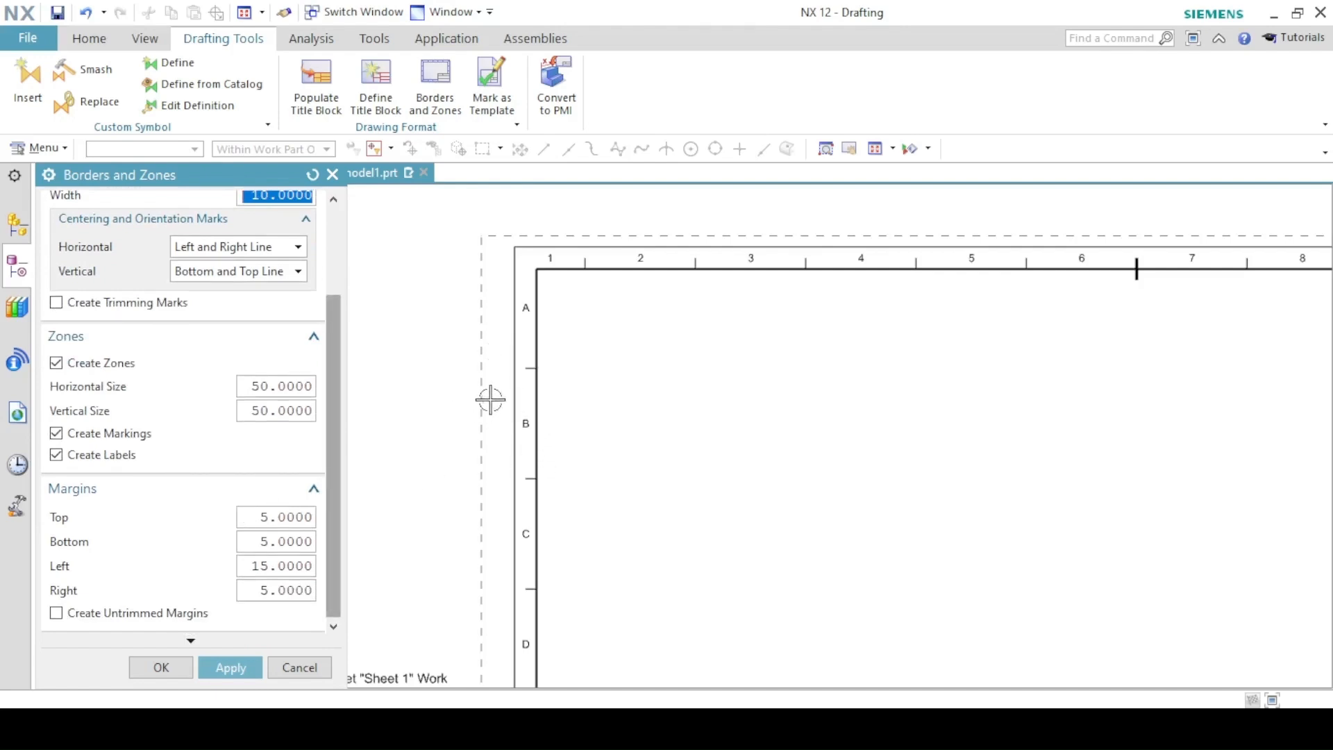
click(268, 517)
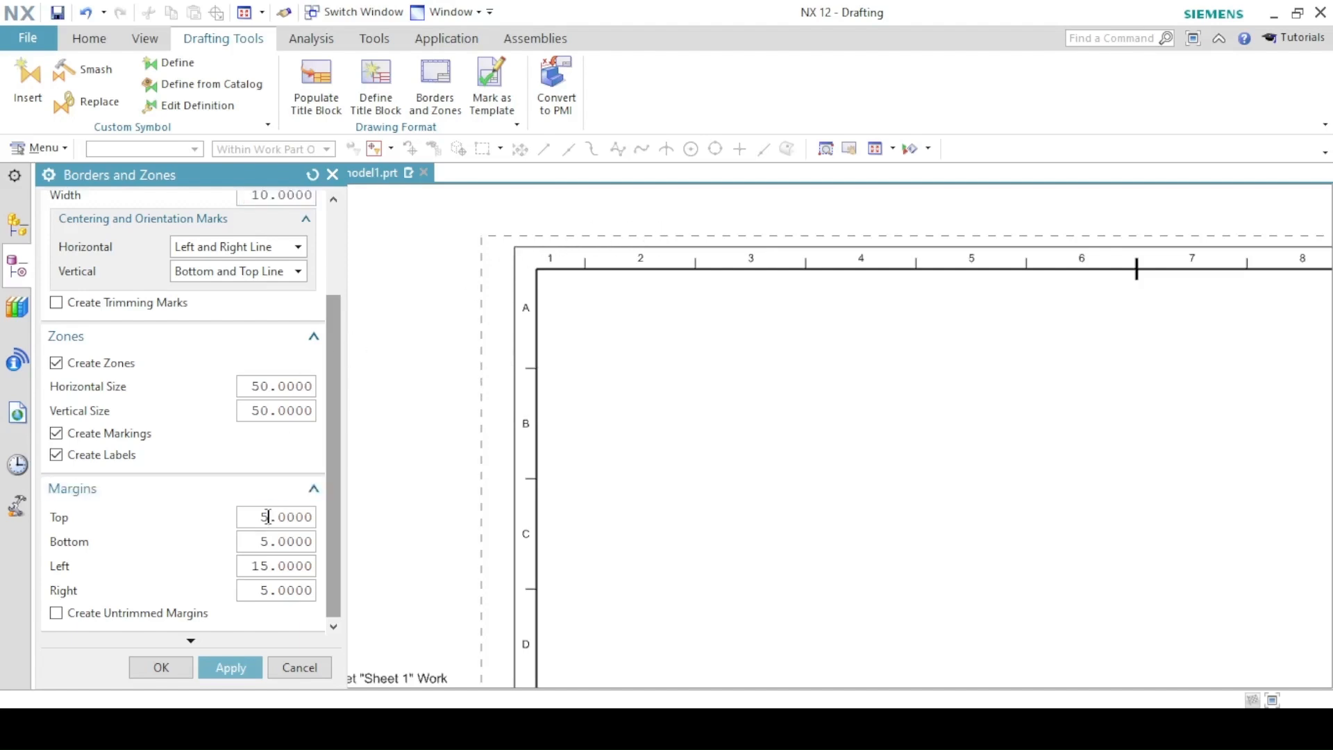
double_click(268, 517)
text(10)
double_click(284, 542)
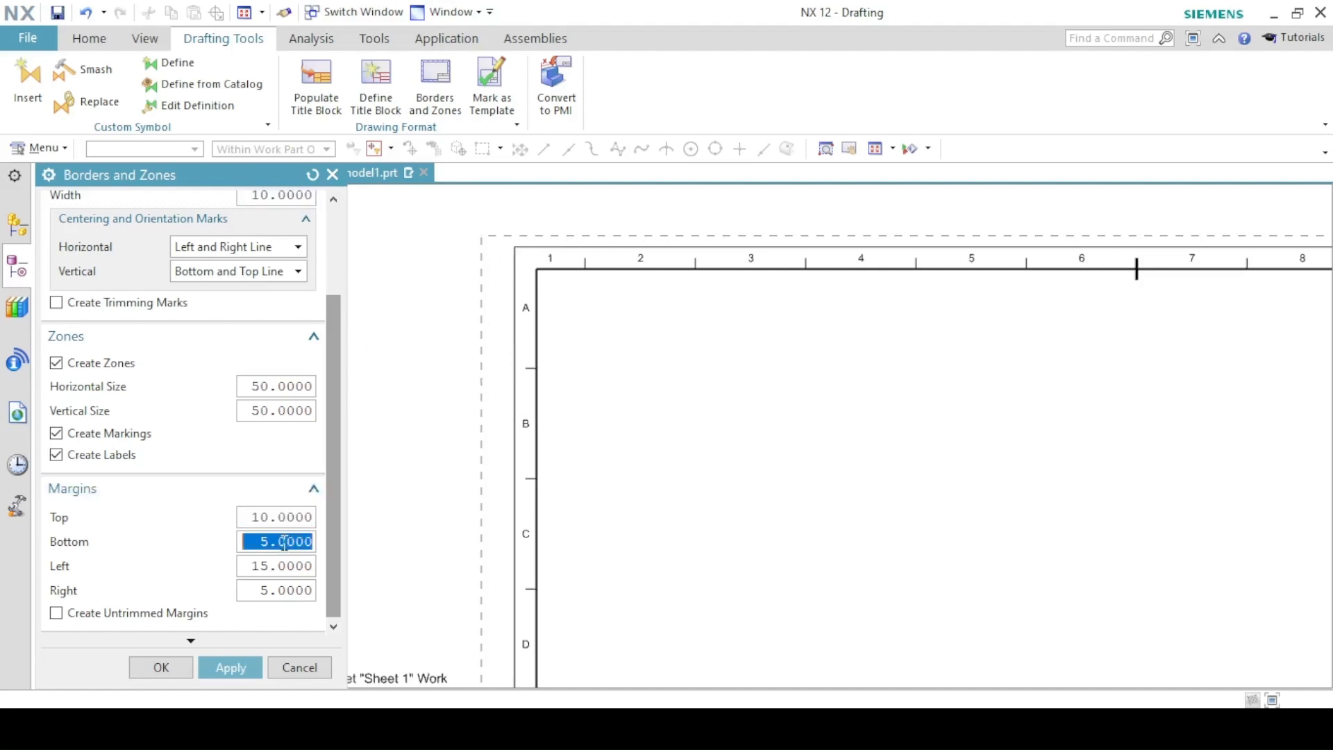
text(10)
double_click(290, 567)
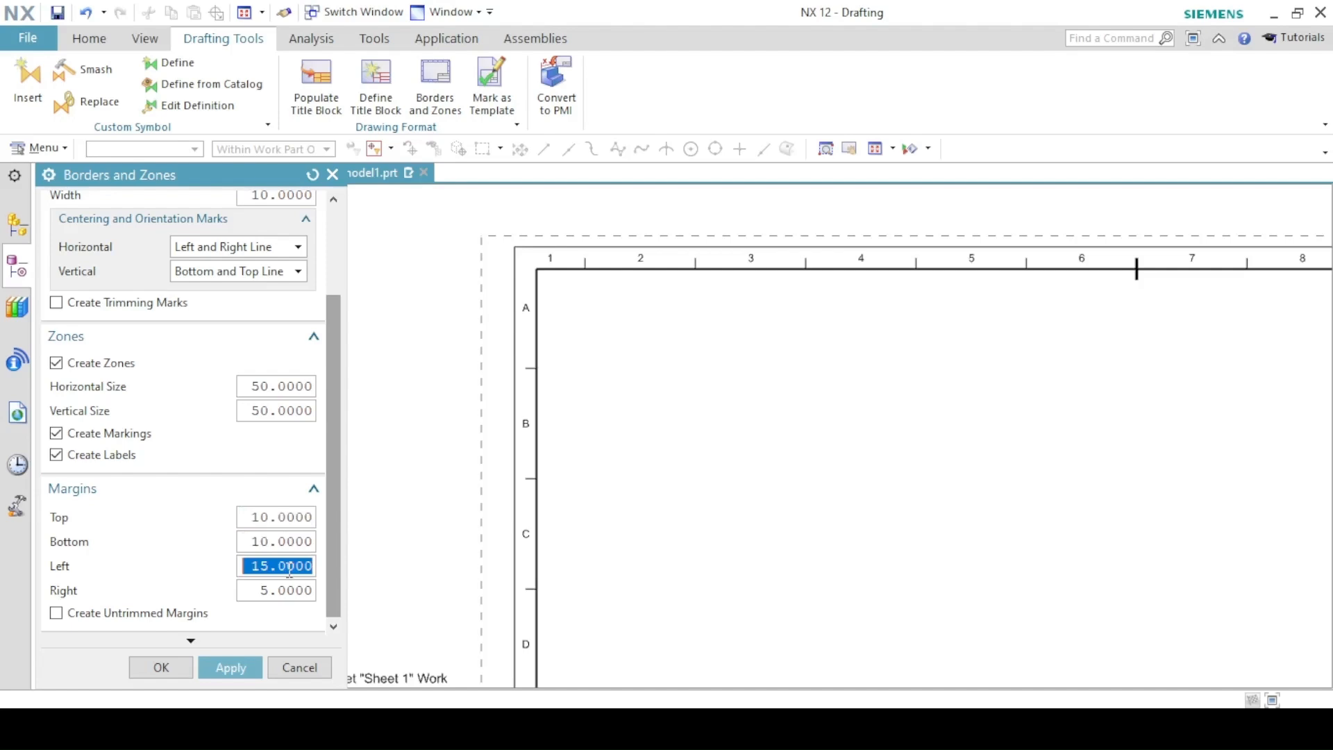
text(10)
double_click(282, 590)
text(10)
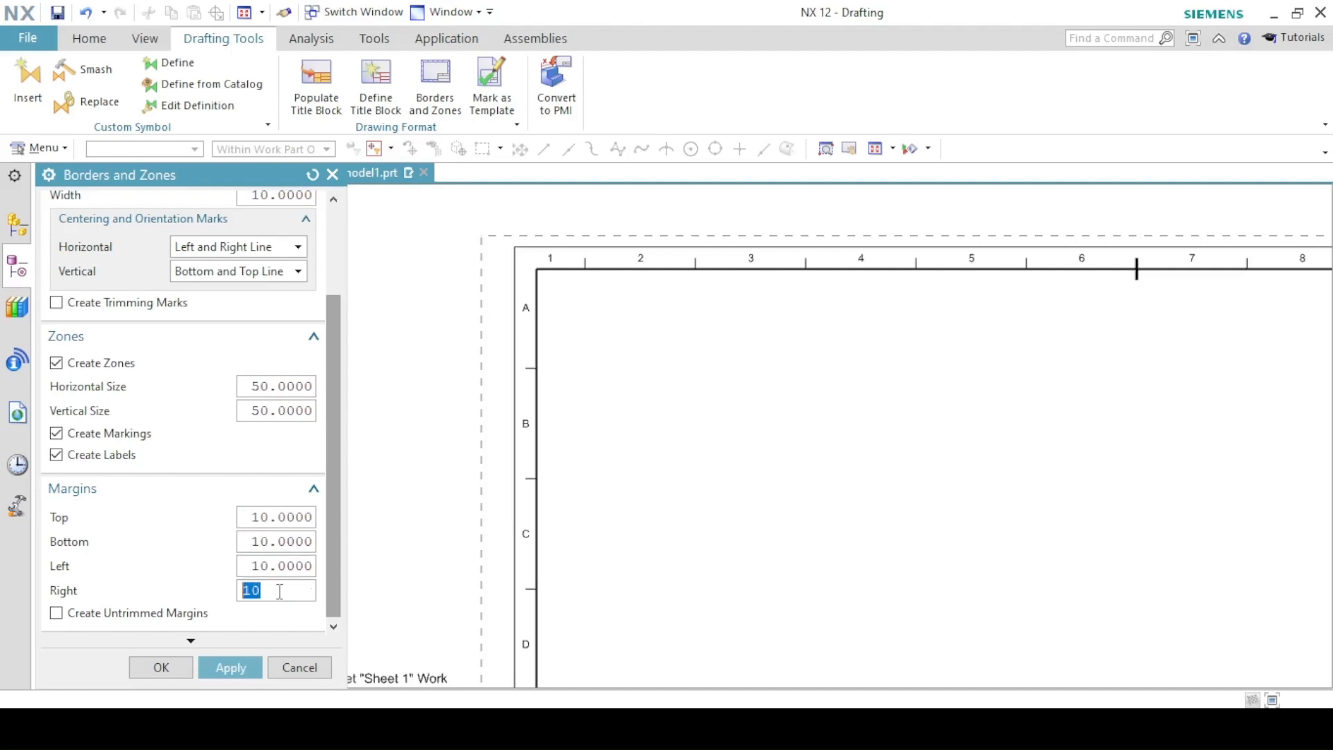
click(233, 666)
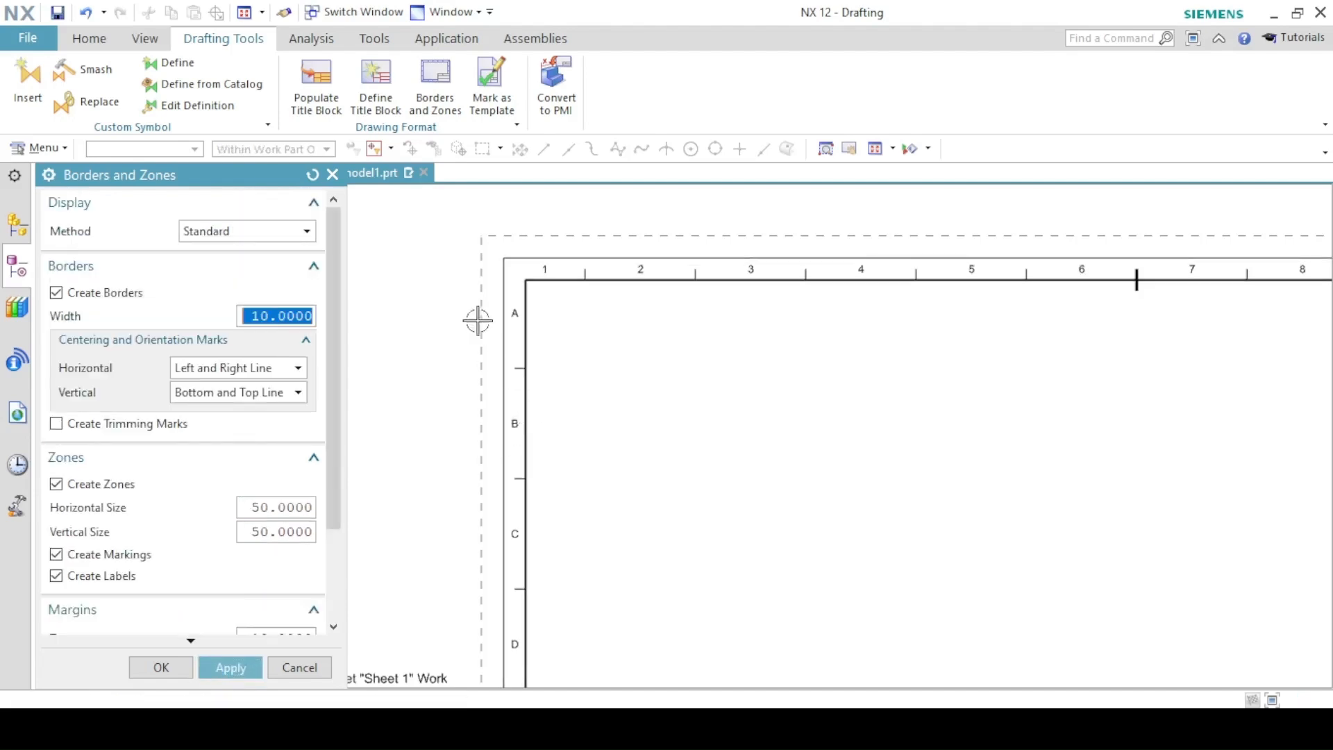
click(874, 148)
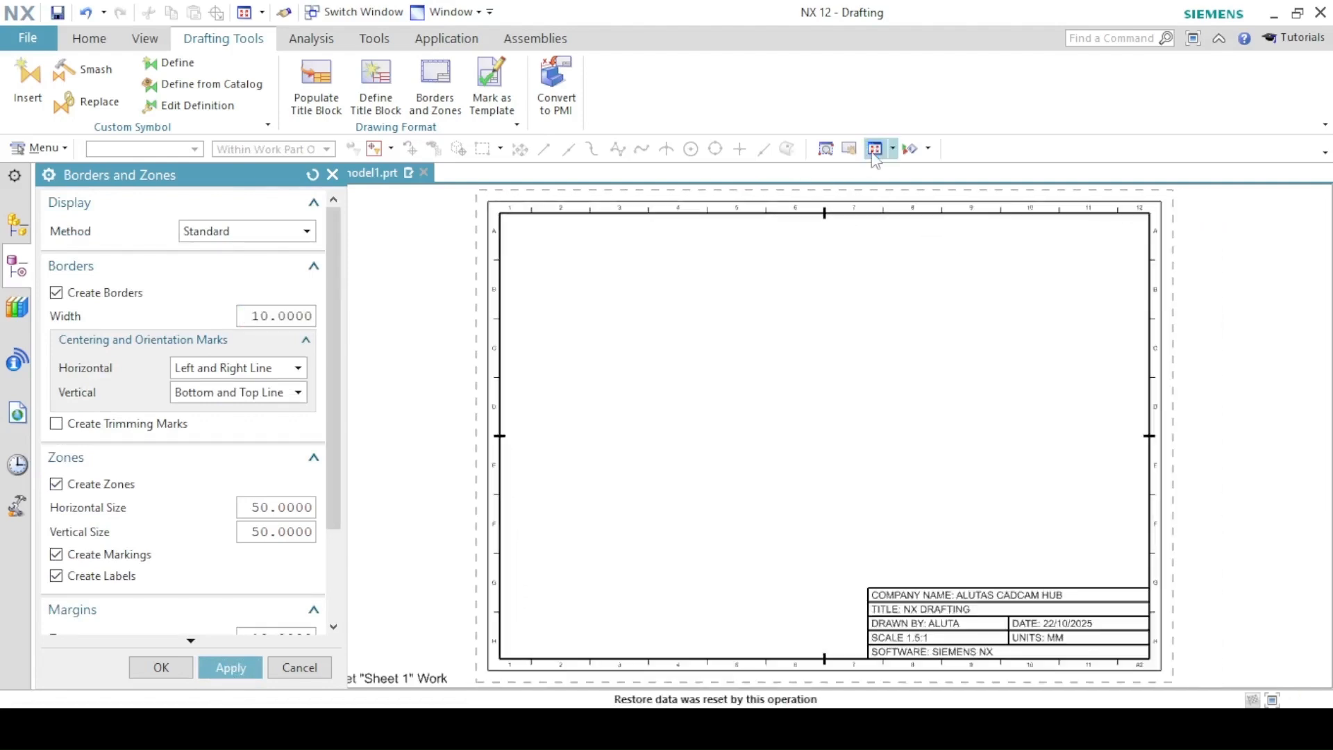
click(161, 666)
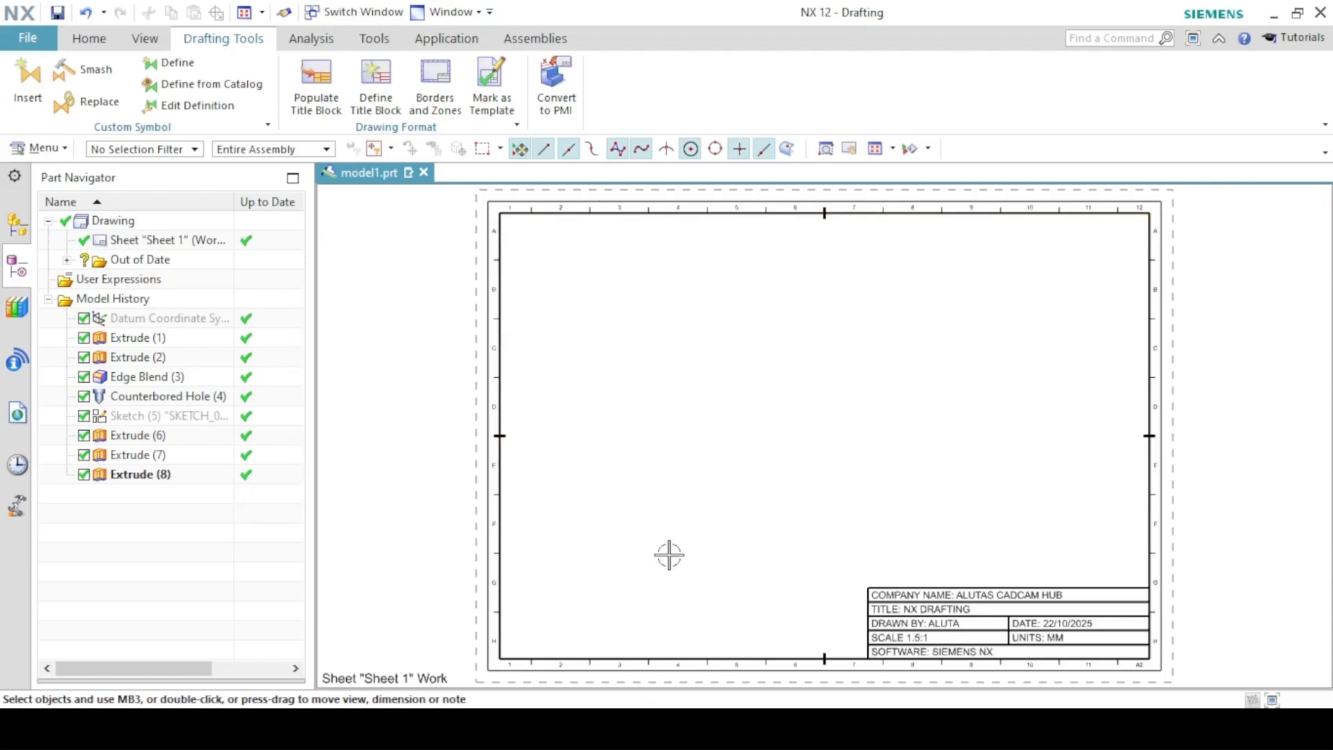
- Place an Isometric base view at a 1.5:1 ratio scale in the sheet's upper-right area and fine-tune its position
click(94, 39)
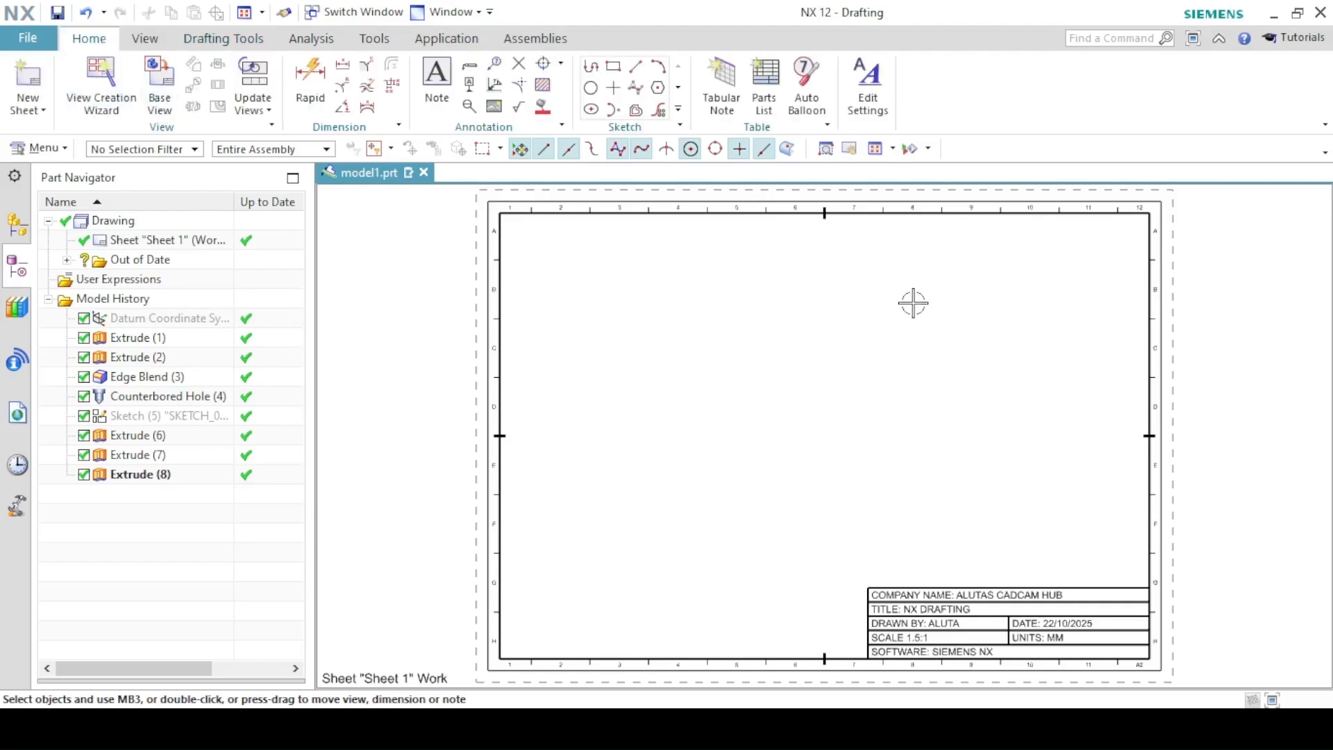
click(161, 69)
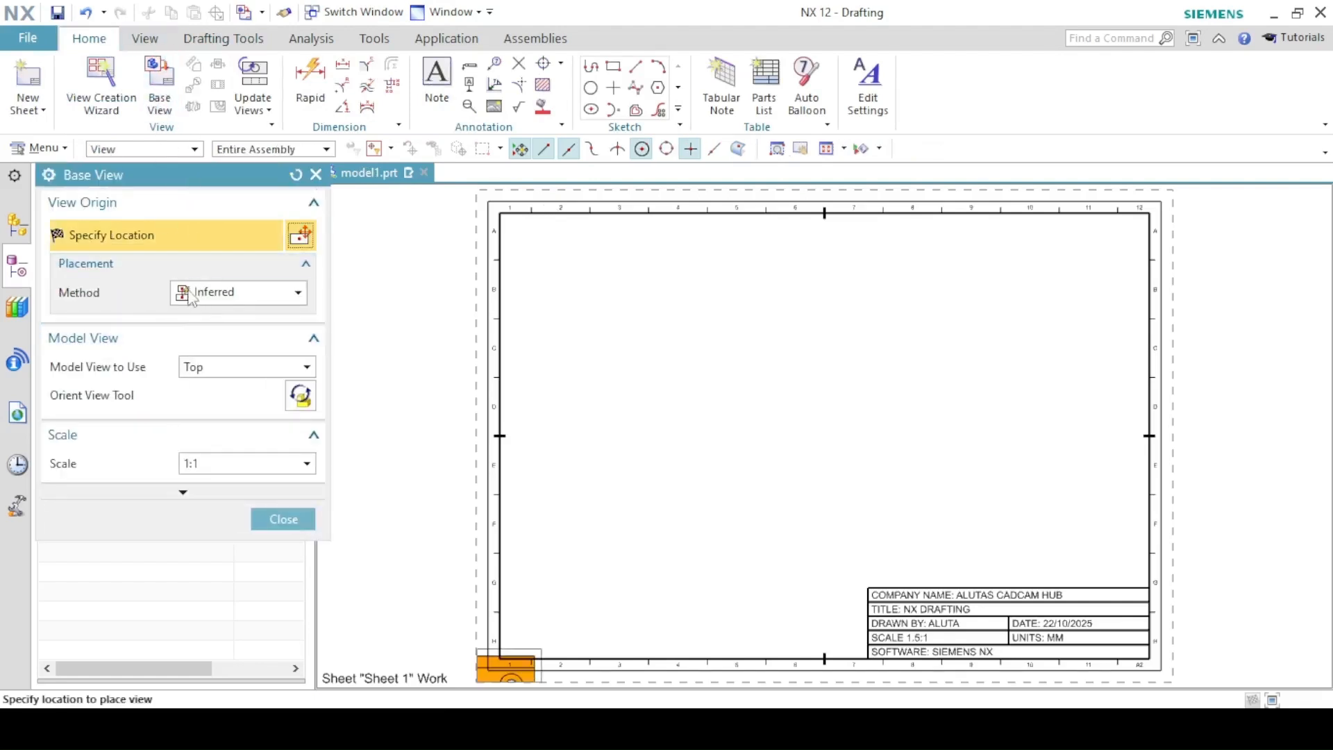
click(205, 368)
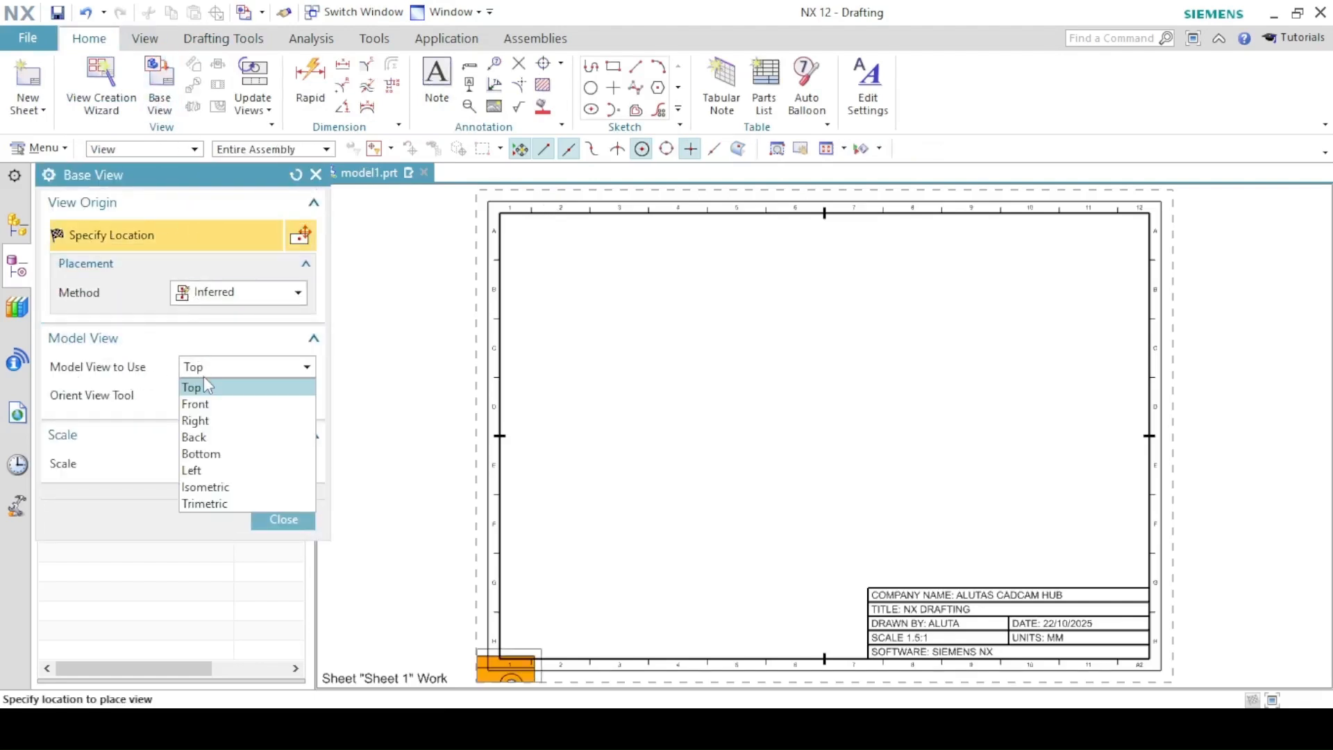
click(200, 486)
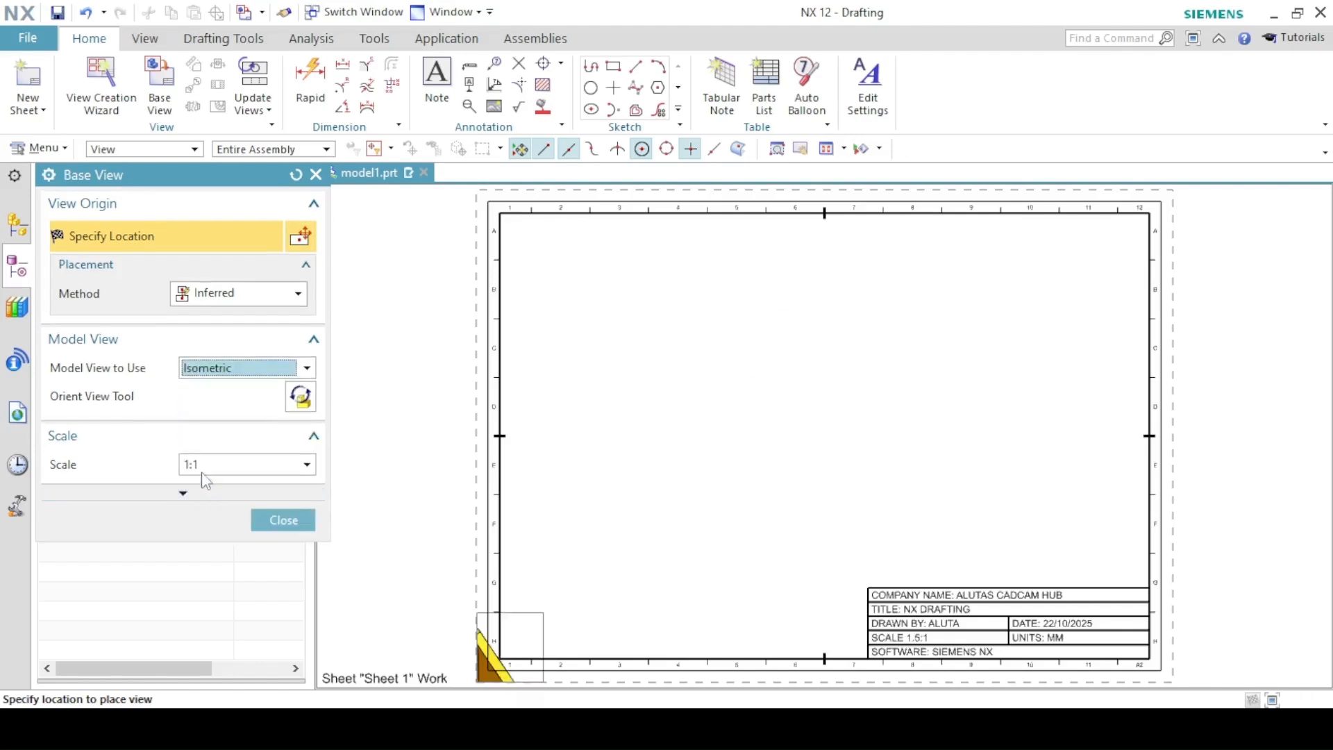
click(201, 471)
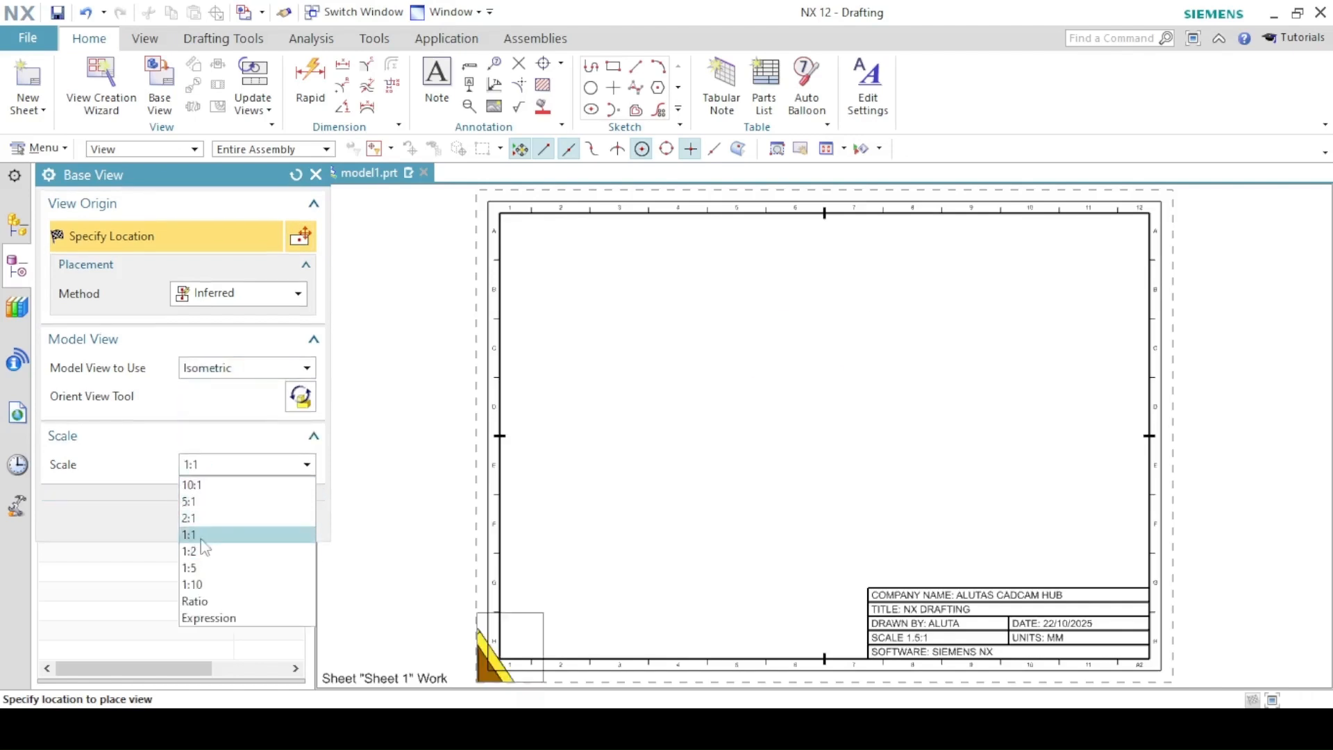
click(190, 602)
click(200, 489)
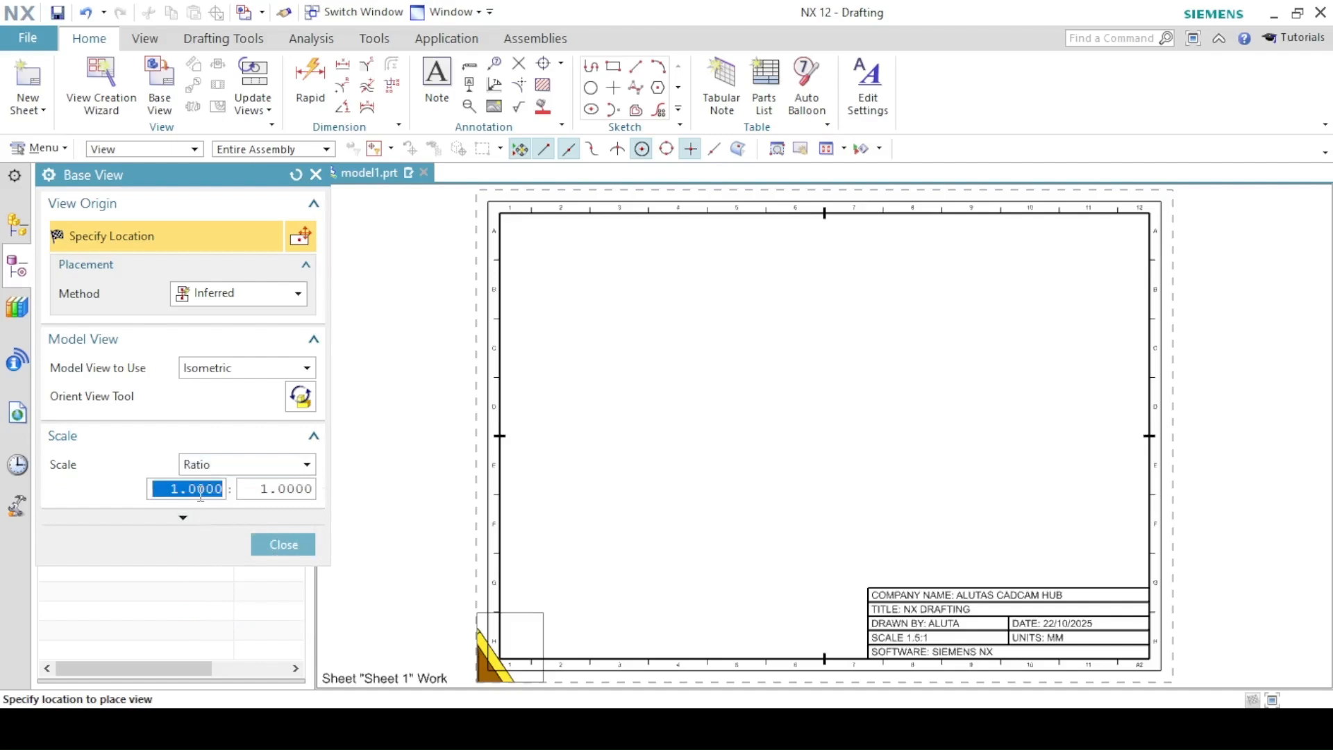
text(1.5)
key(Return)
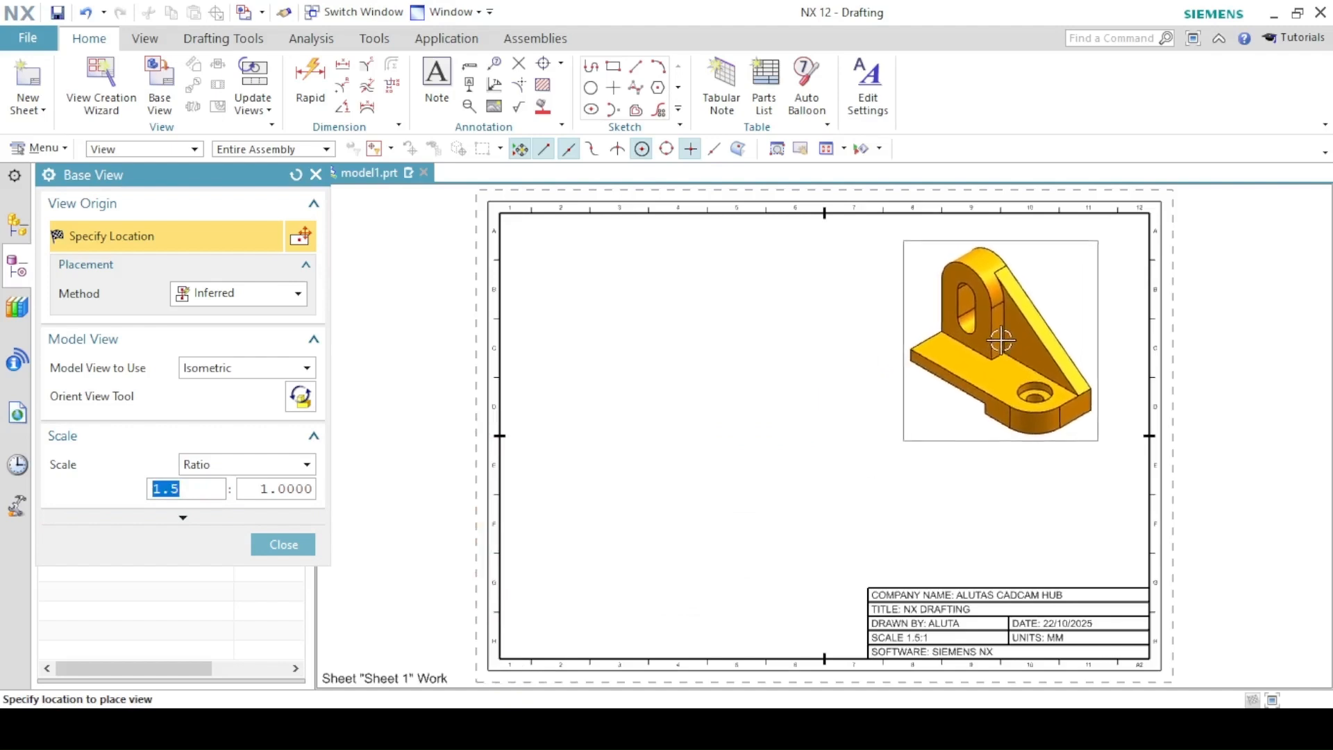
click(1013, 327)
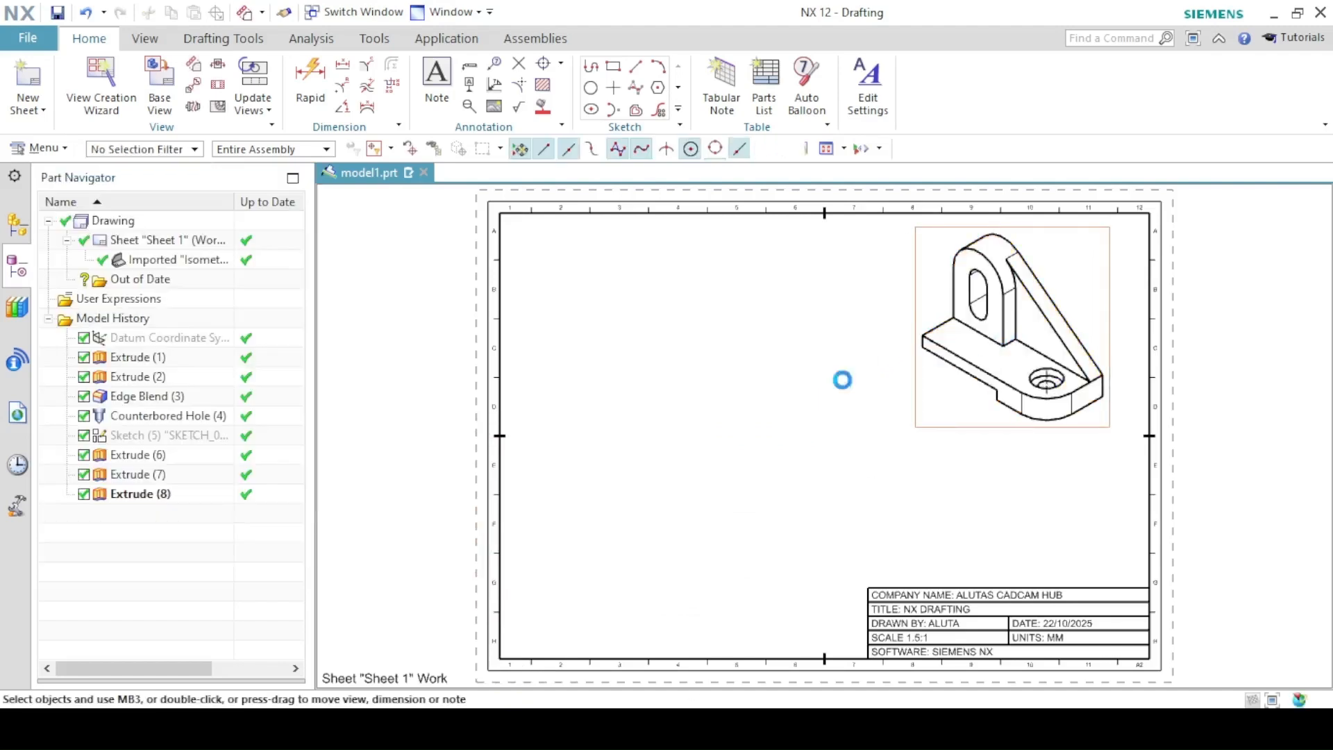
click(282, 636)
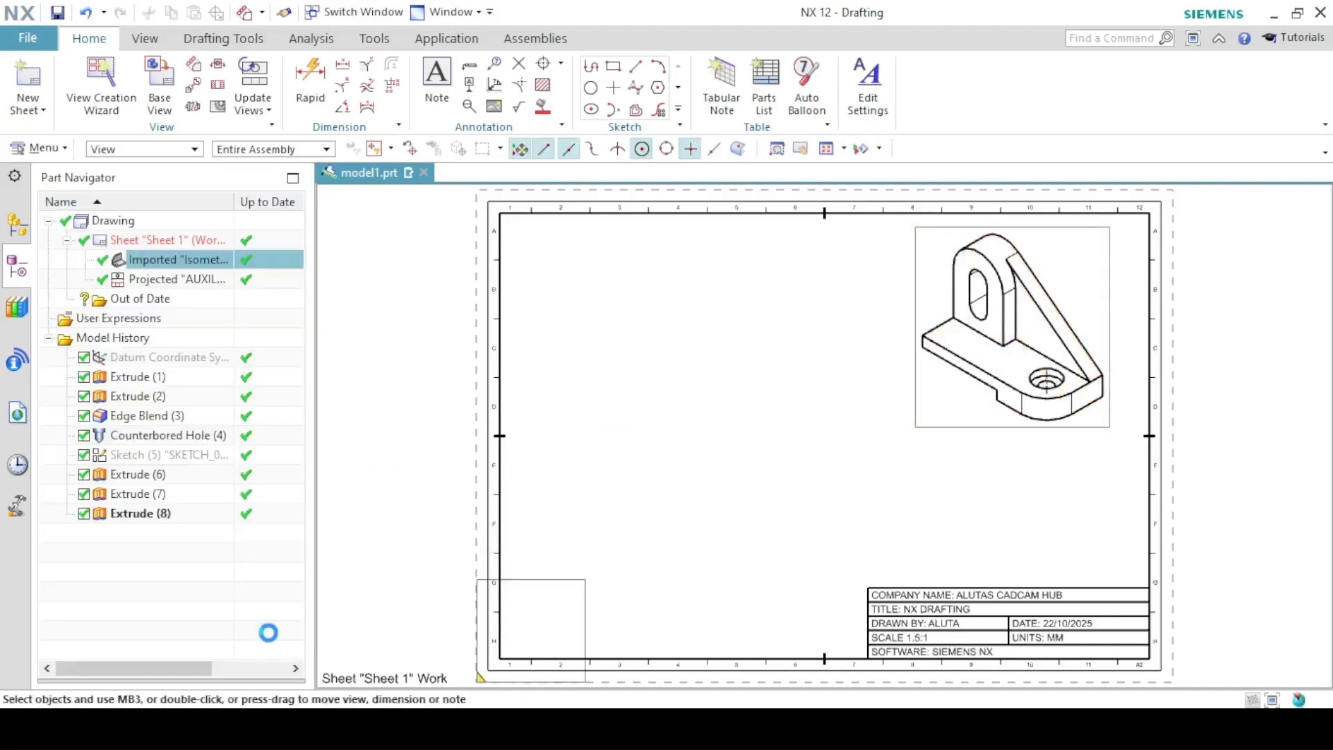
drag(931, 229, 917, 234)
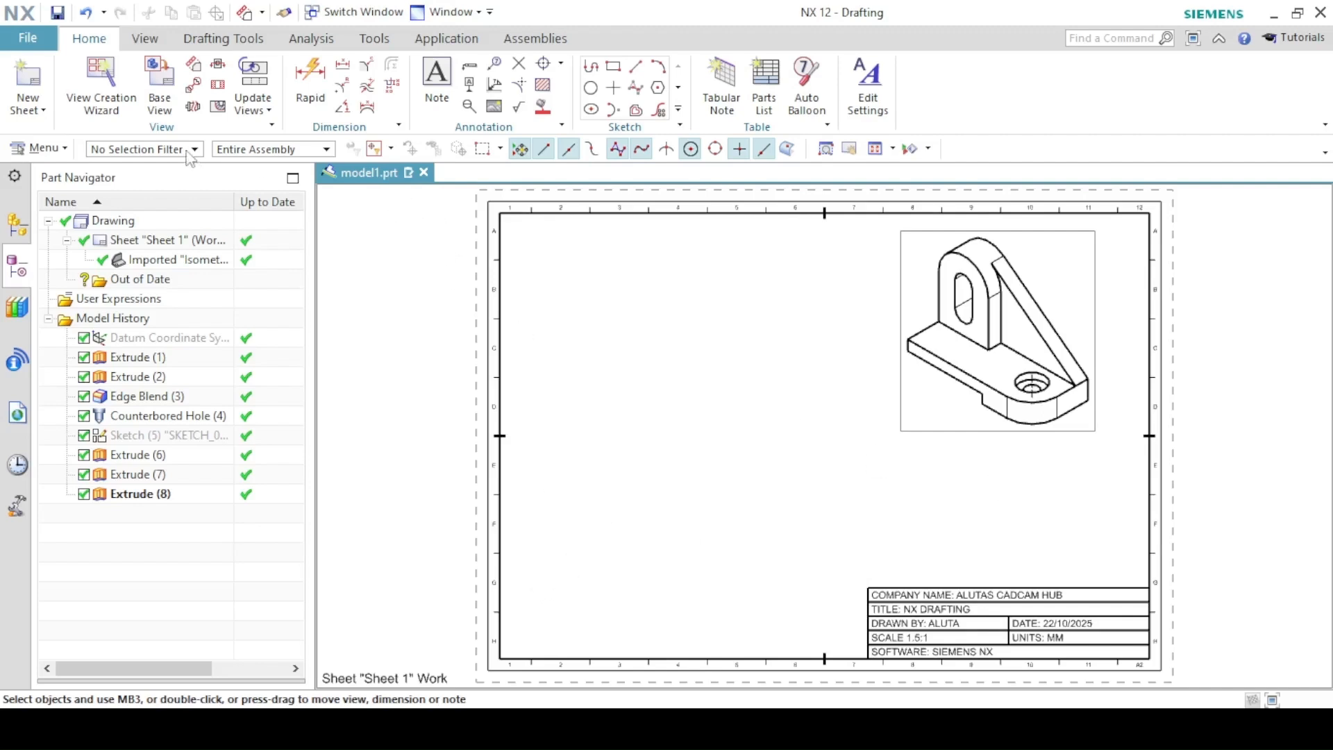
- Place a Front base view at a 1.5:1 ratio scale in the lower-left area of the sheet
click(163, 94)
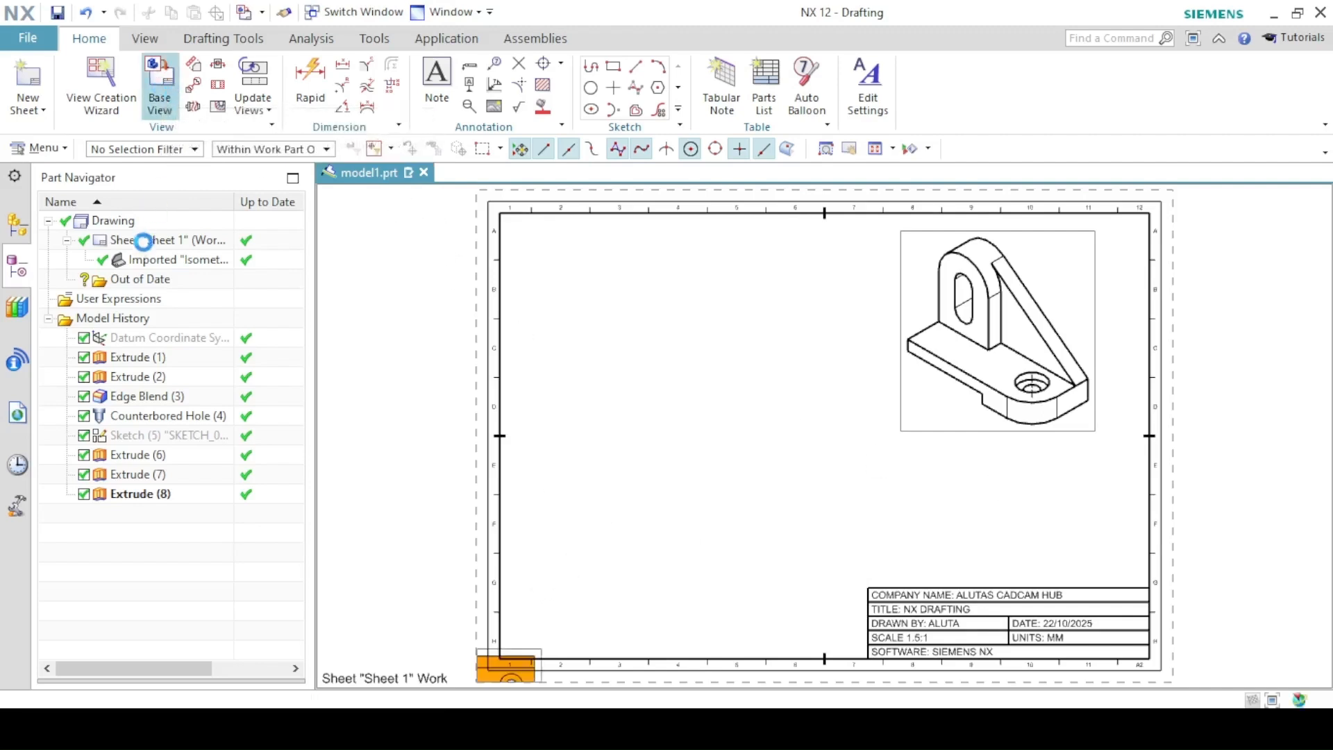
click(215, 394)
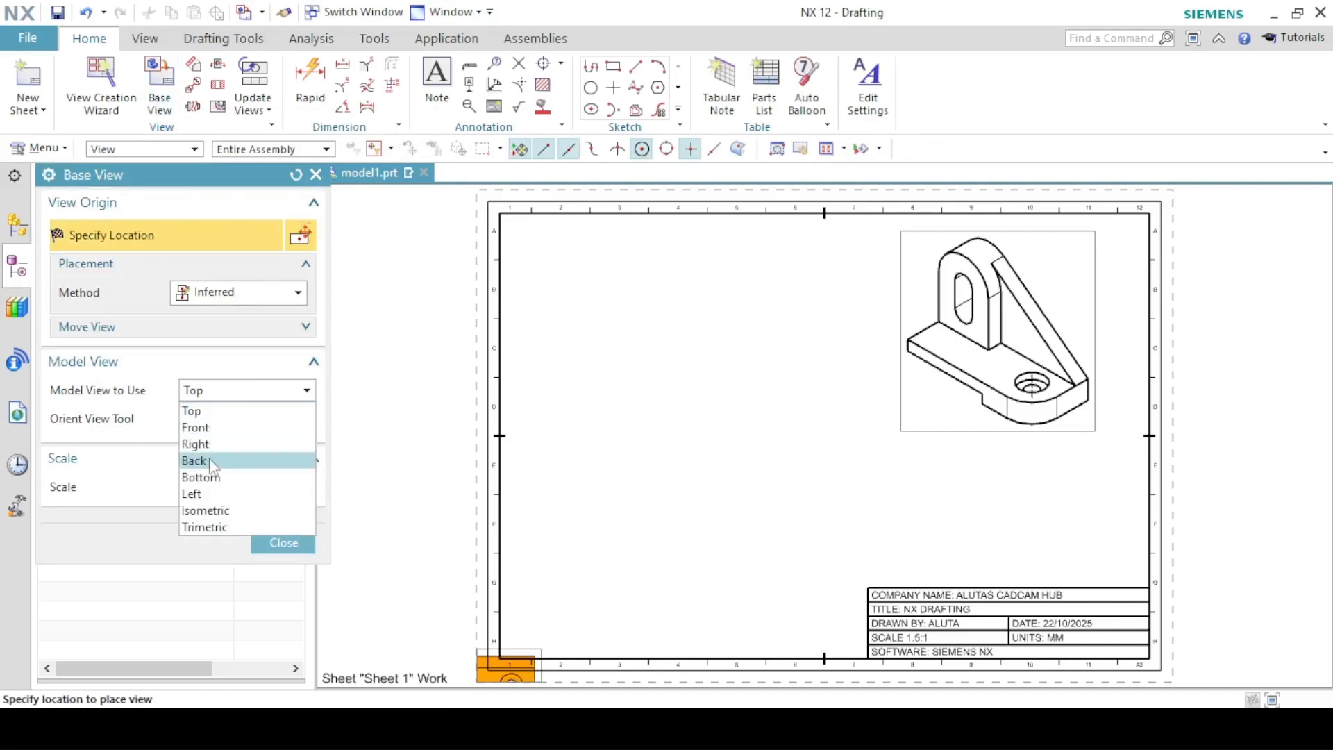
click(196, 427)
click(198, 488)
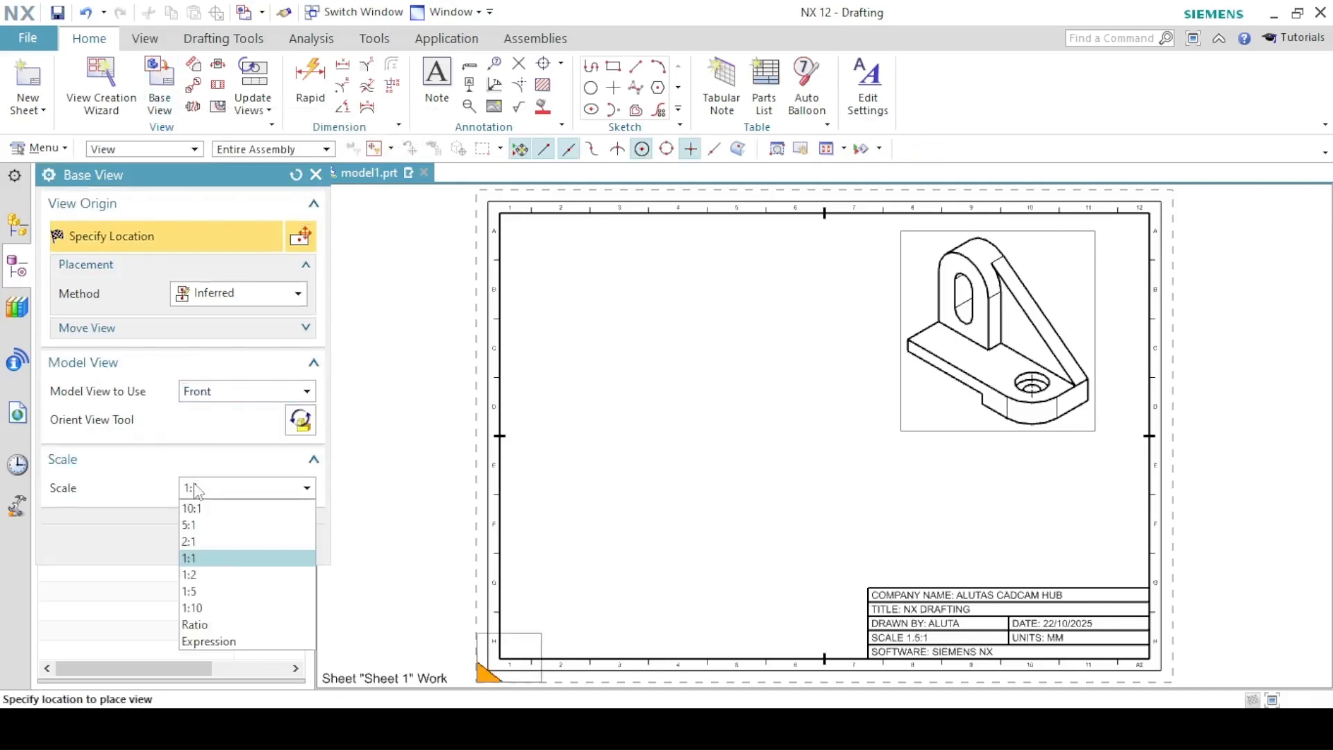
click(193, 625)
double_click(191, 514)
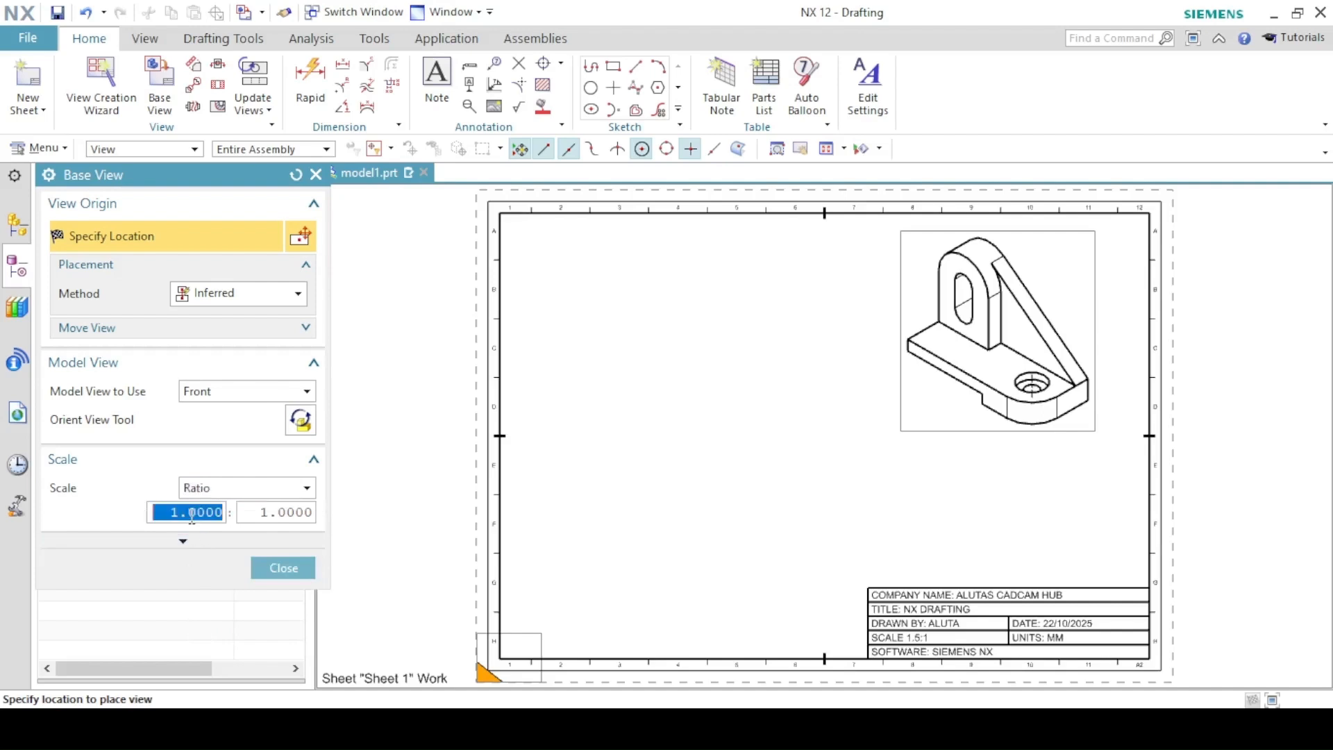
text(1.5)
key(Return)
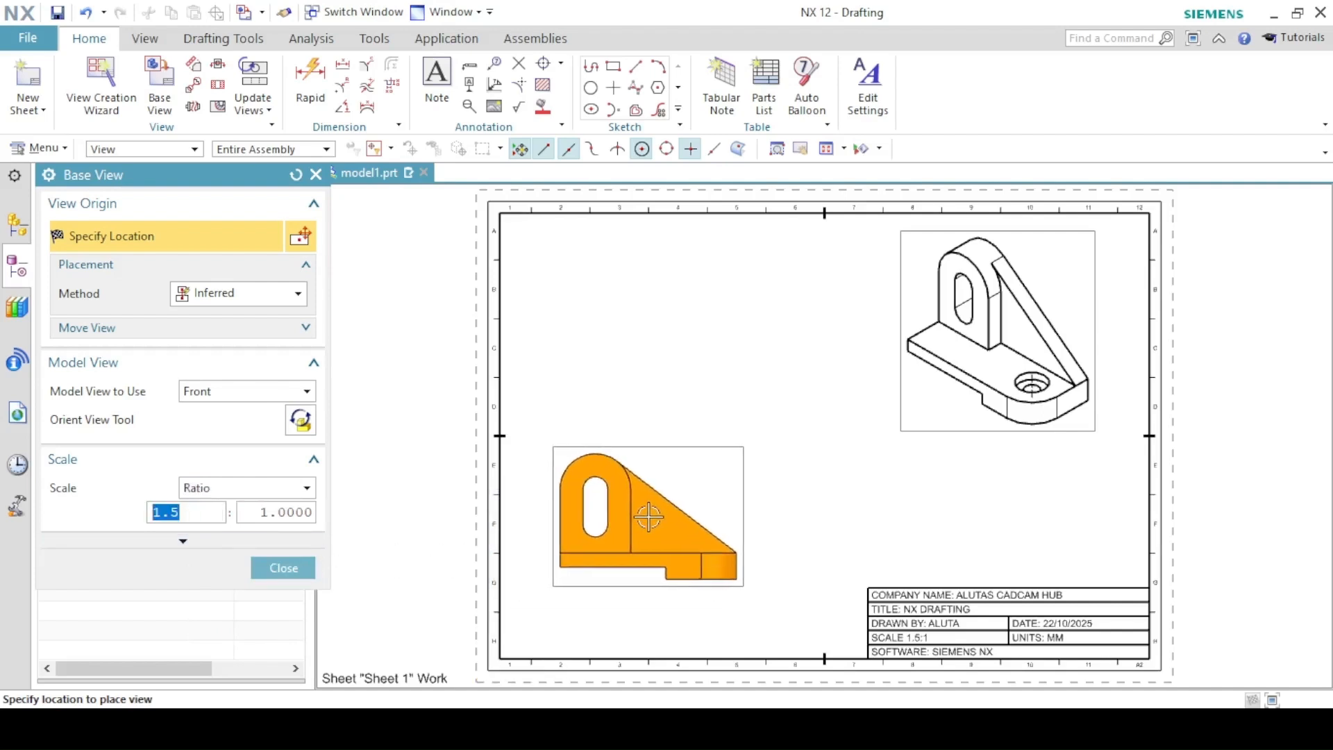
click(656, 516)
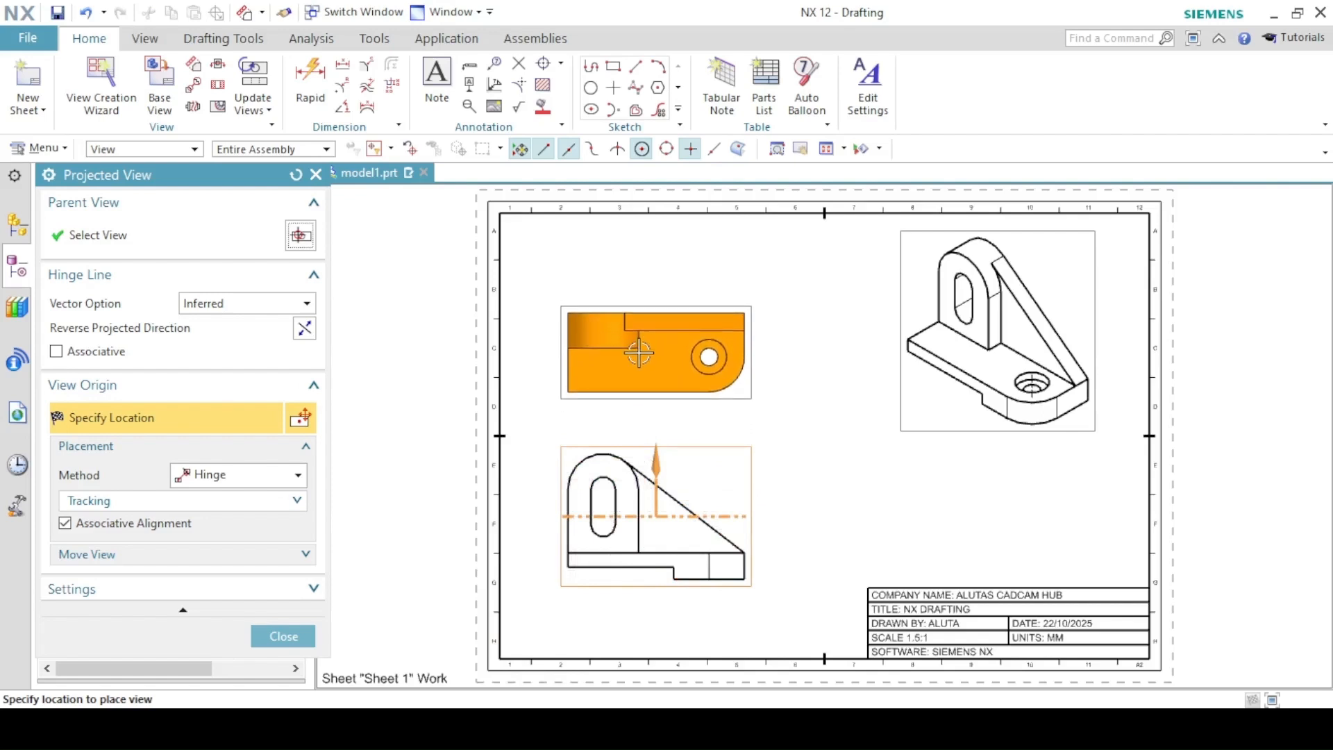
- Project a top view above the front view and a side view to its right, and reposition the top view higher on the sheet
click(638, 354)
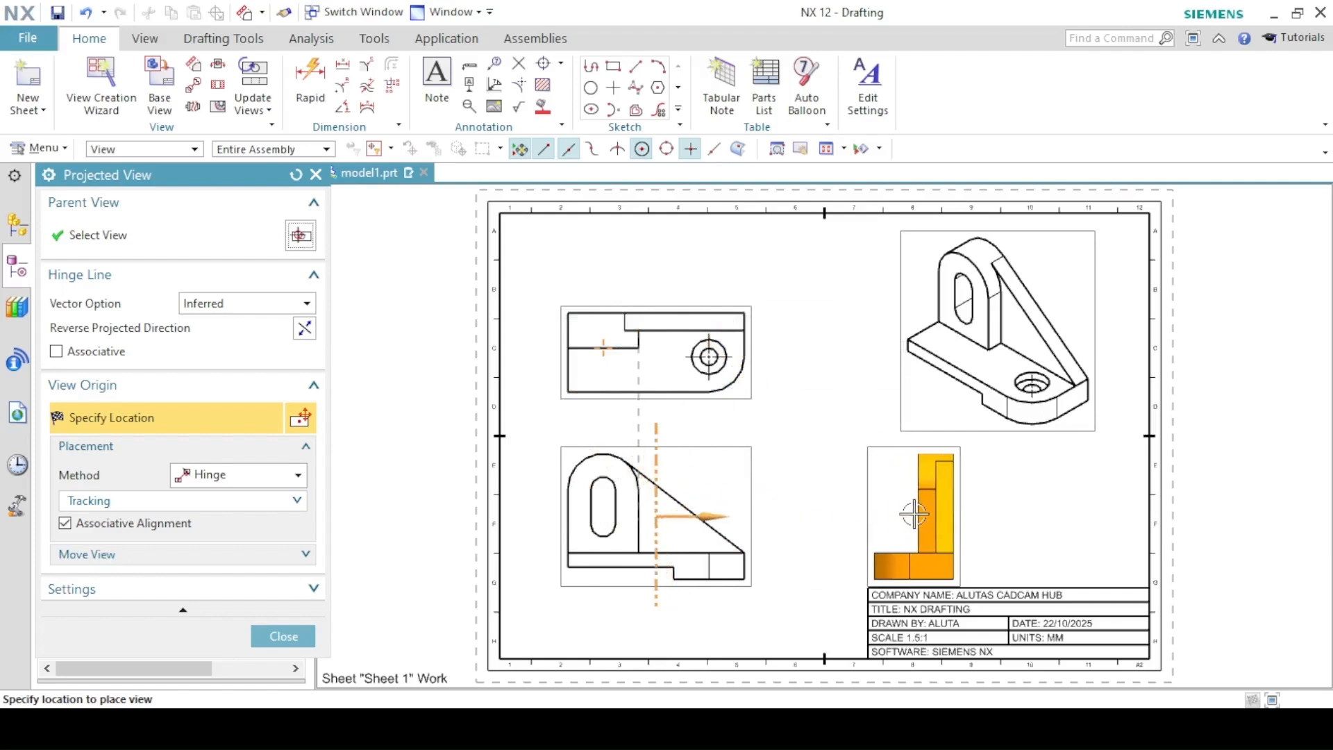
click(913, 514)
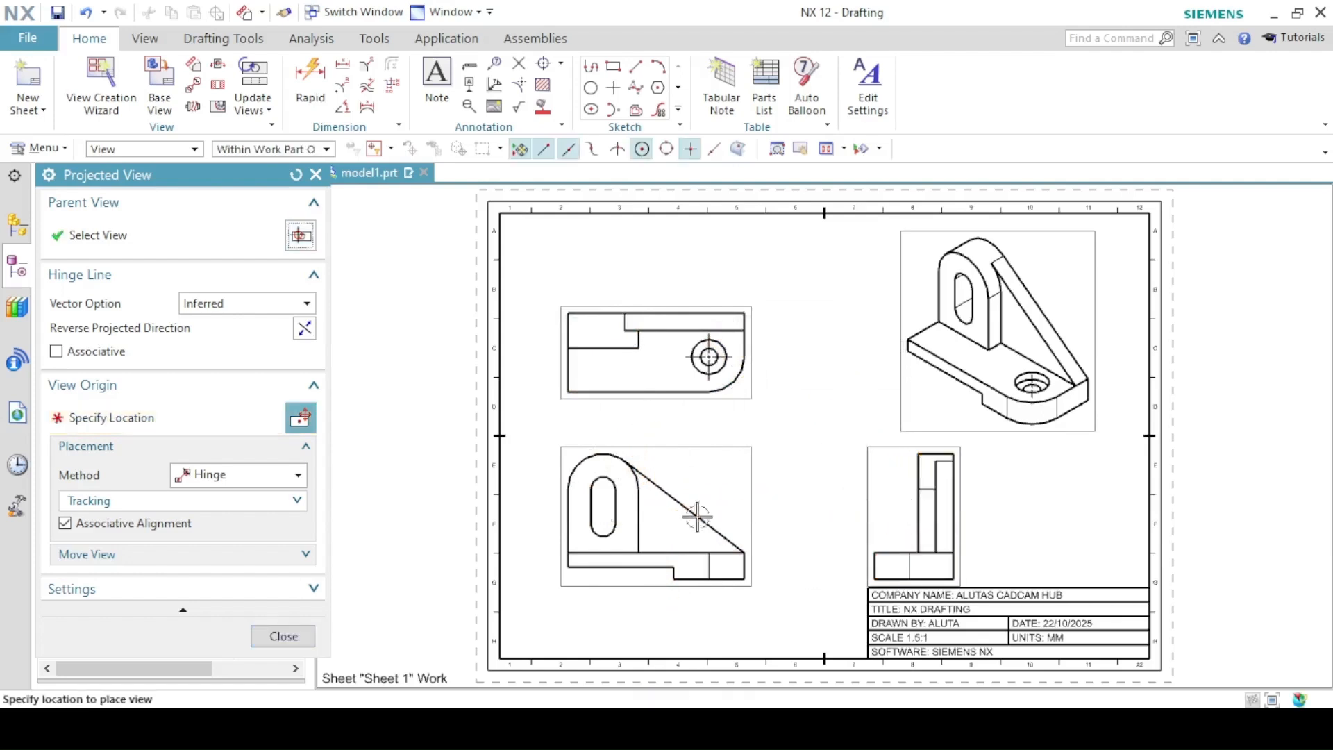
click(277, 636)
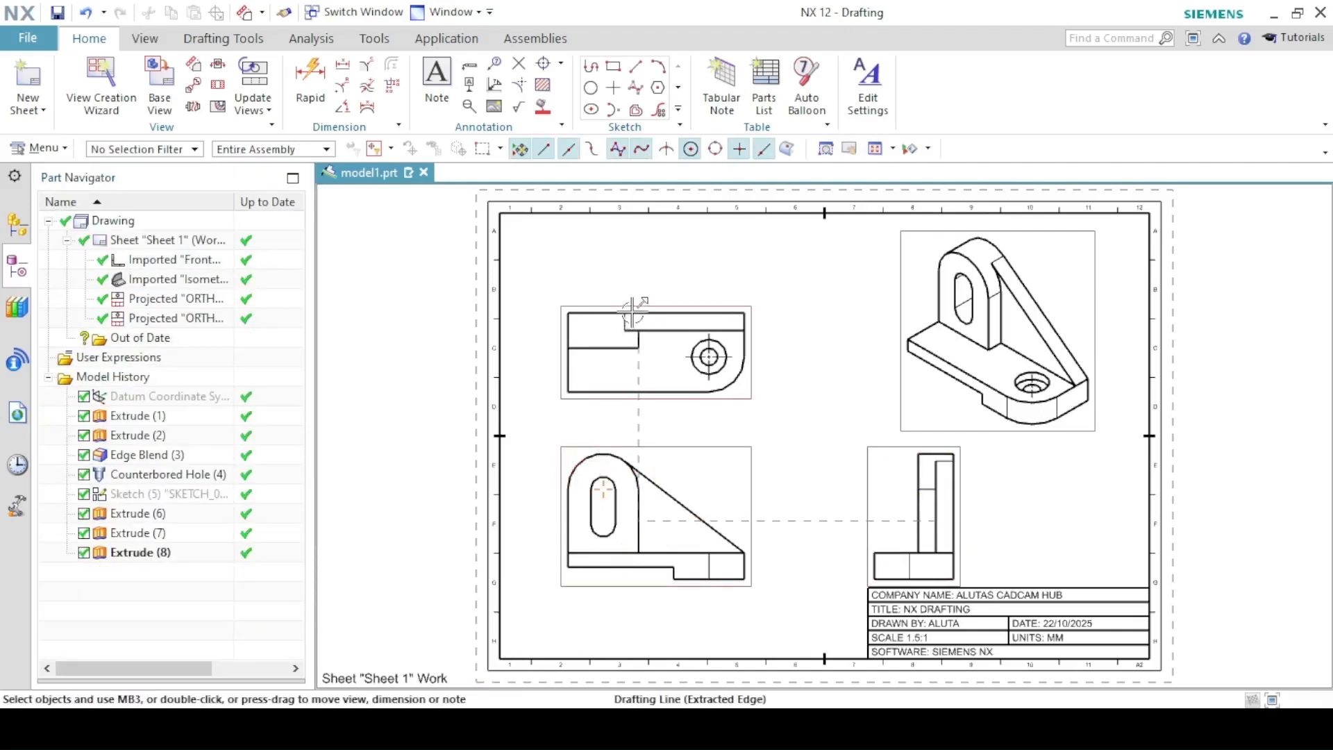
drag(652, 289, 652, 265)
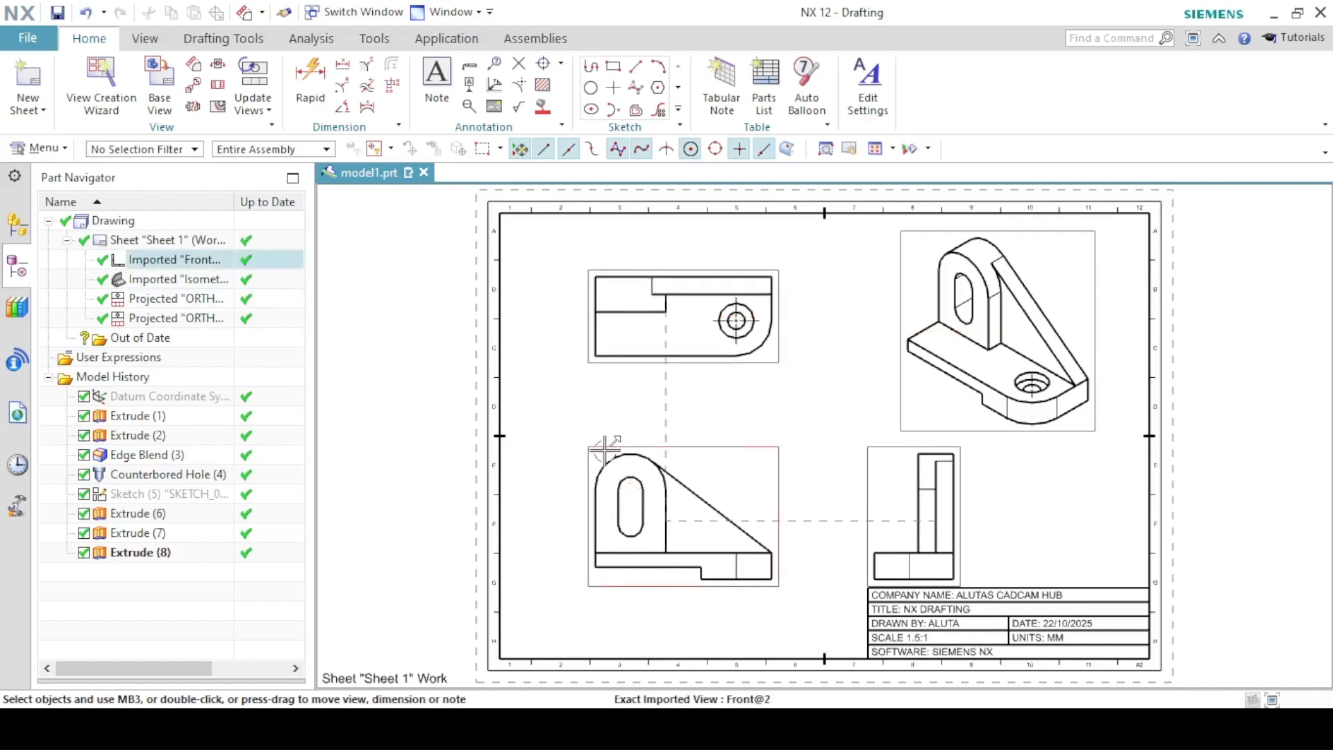
- Reposition the front view and the isometric view slightly up and to the left, and shift the side view slightly left
drag(610, 448, 584, 436)
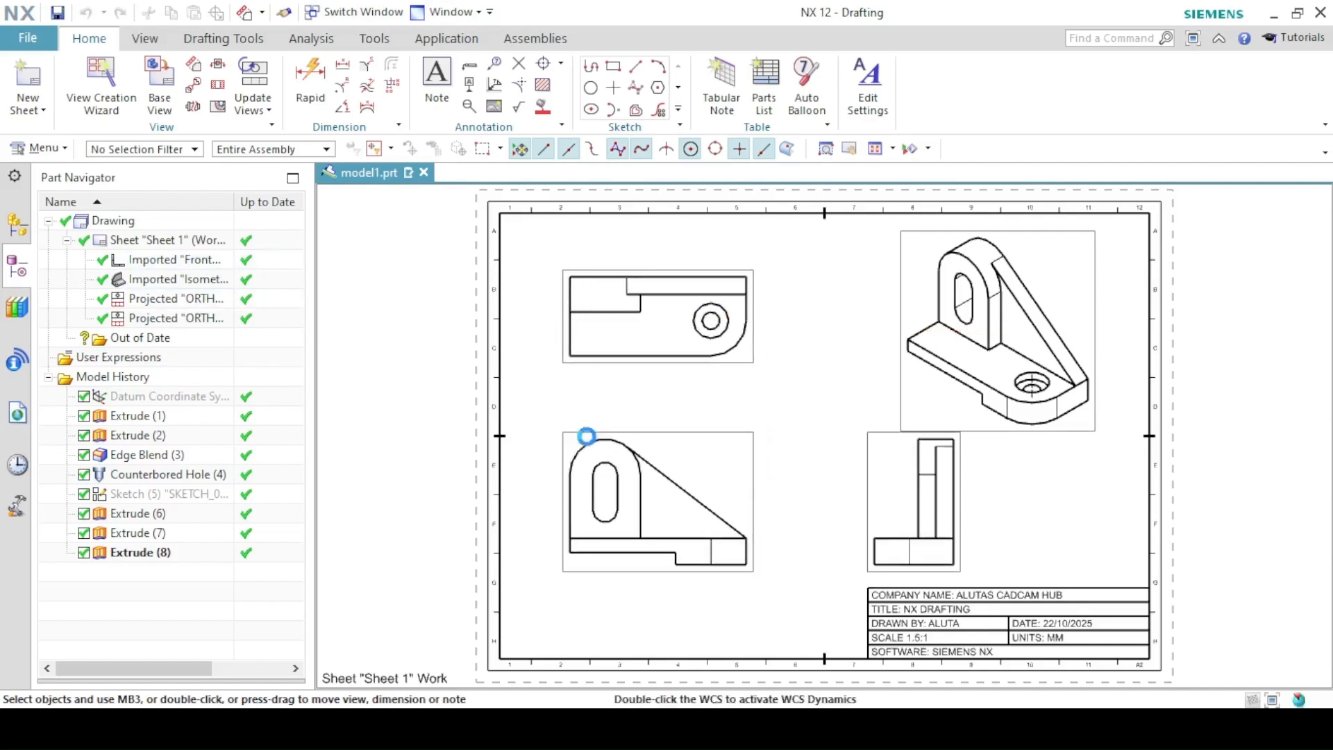
drag(928, 226, 898, 217)
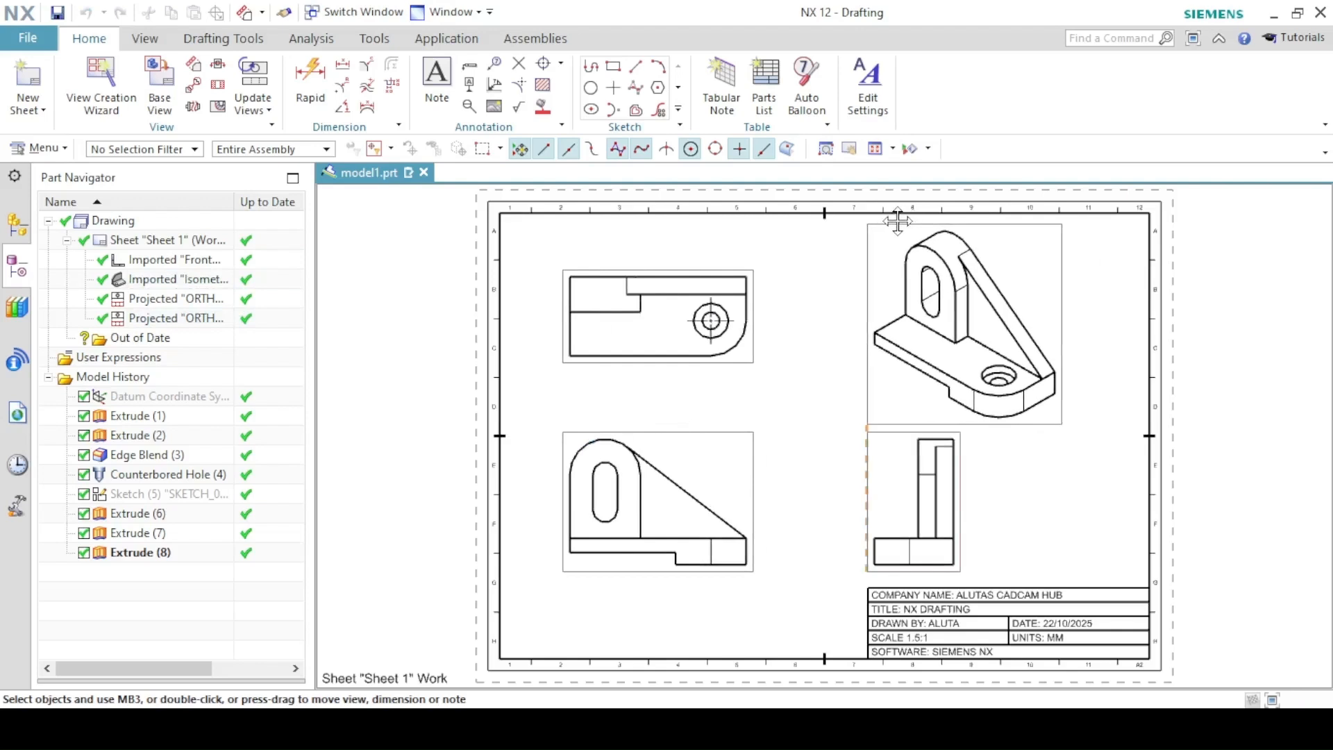
drag(886, 428, 872, 434)
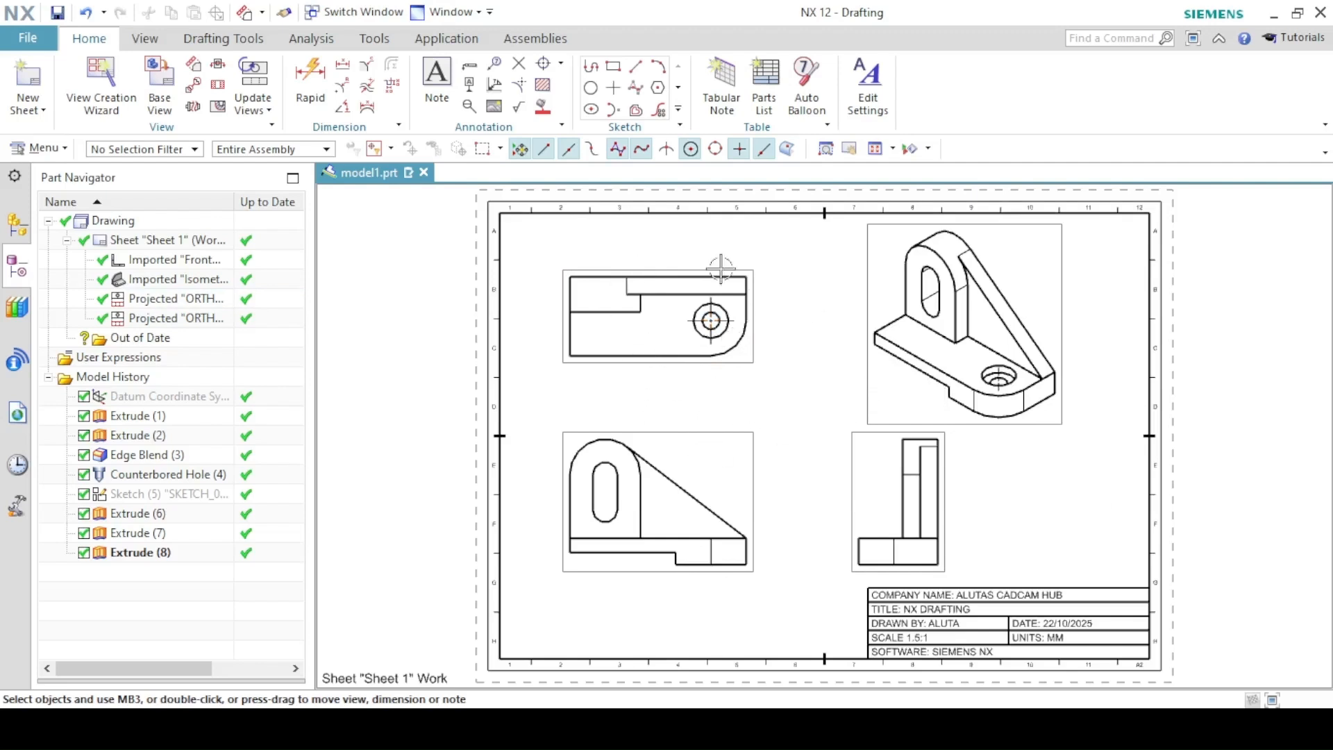
- Set the arrowhead line width to 0.13 mm for the leader and dimension side 1 in the Drafting Preferences
click(31, 149)
mouse_move(50, 386)
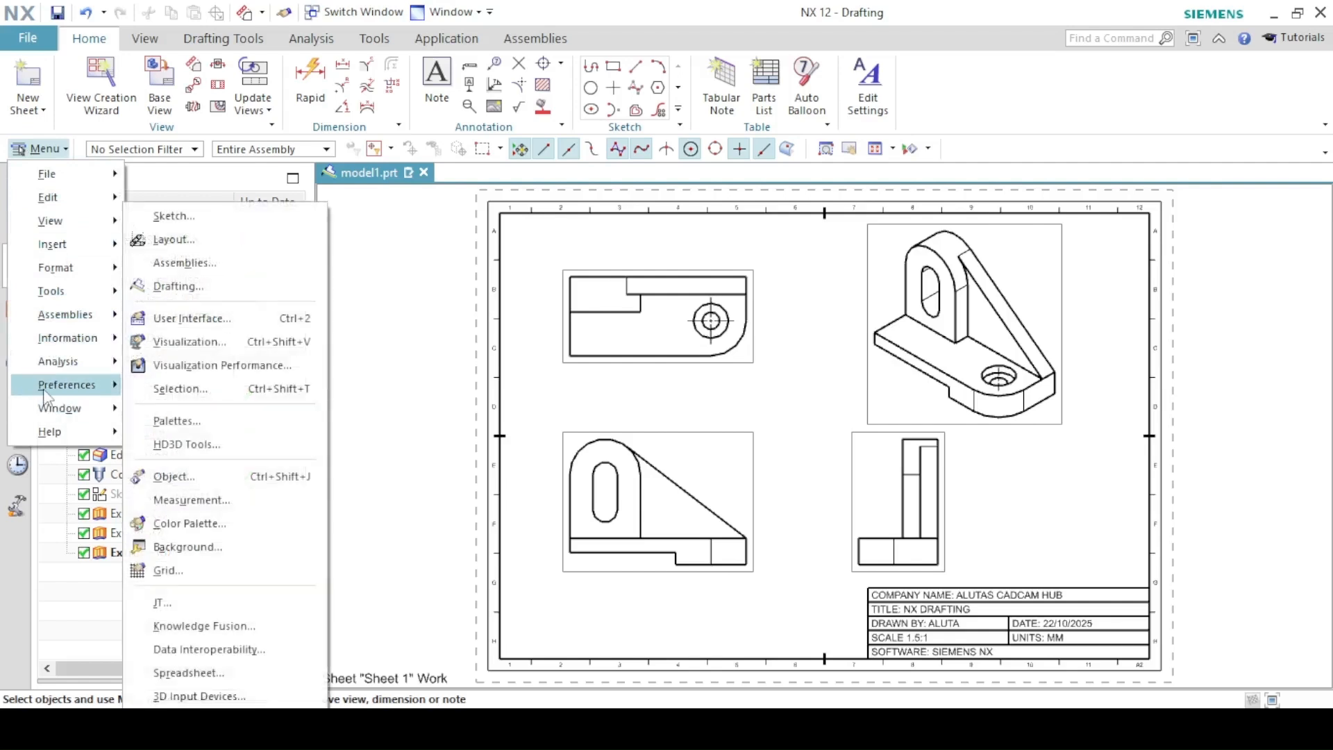
click(152, 285)
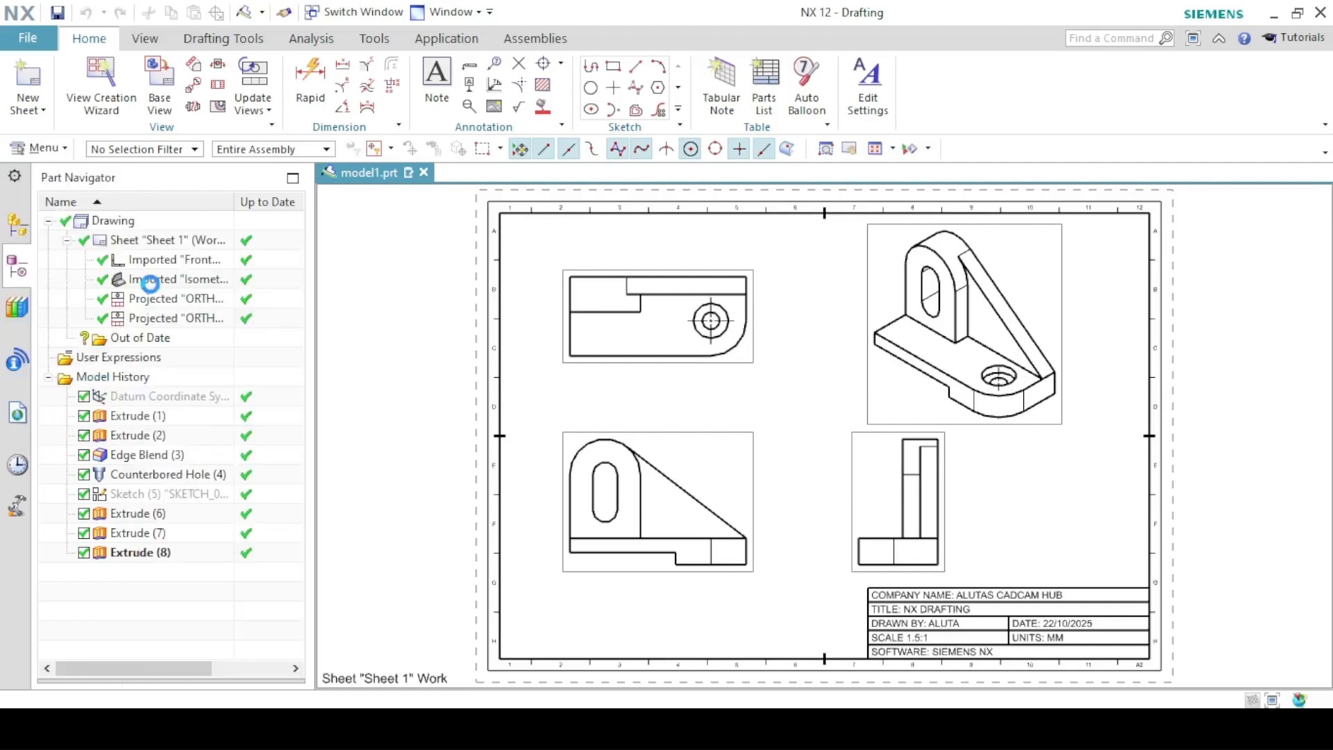
scroll(221, 296, up, 15)
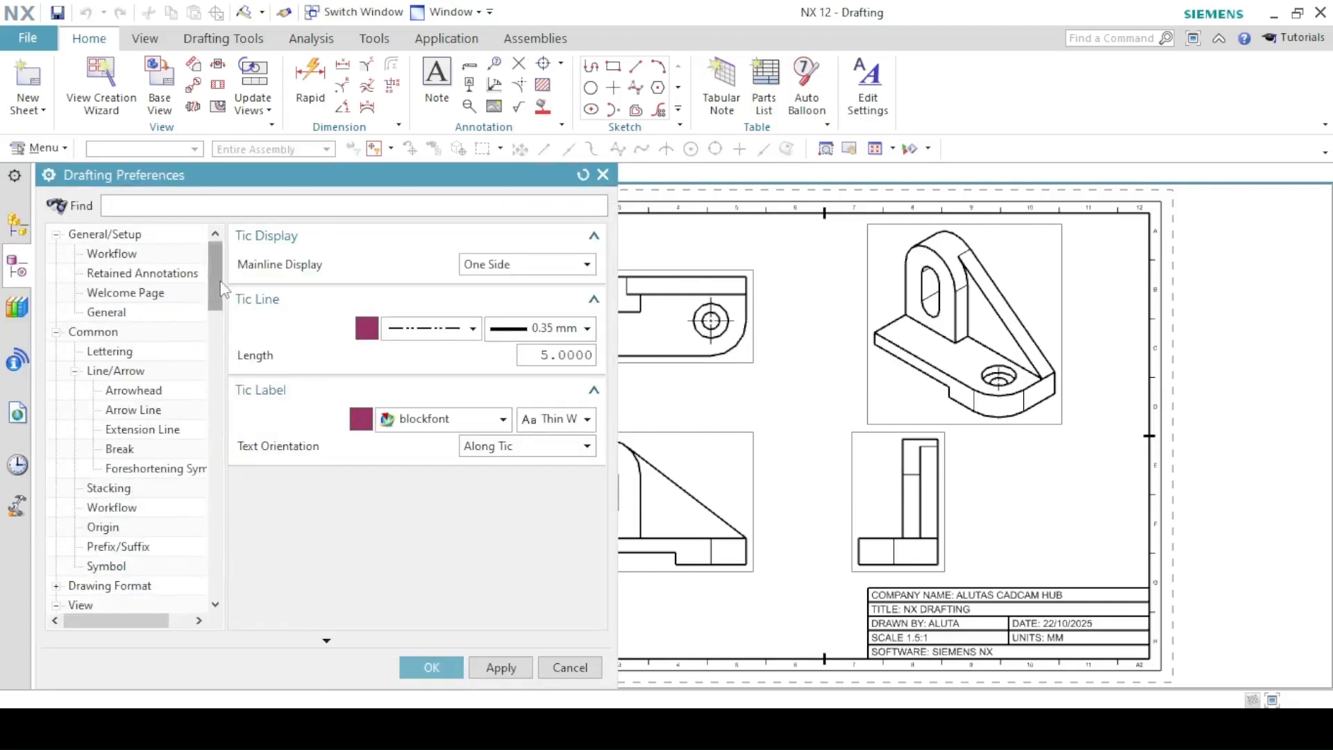
click(109, 374)
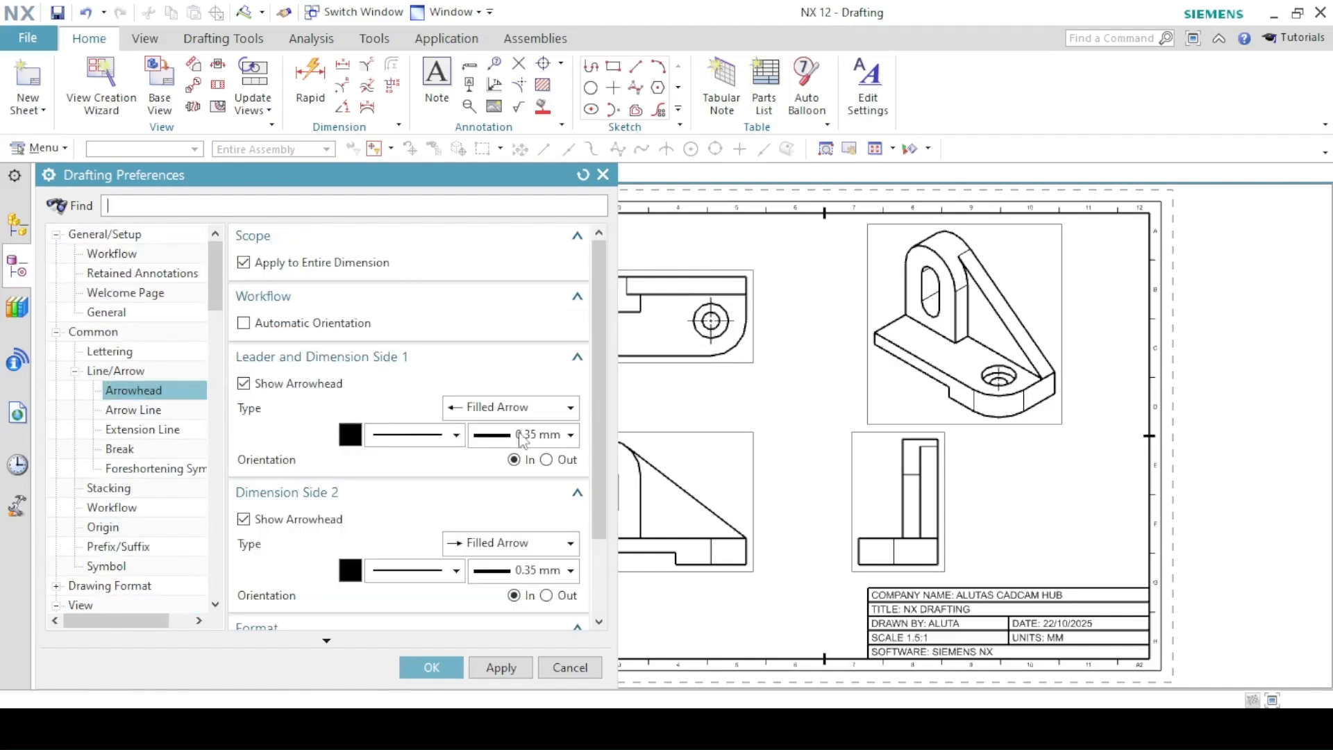
click(526, 436)
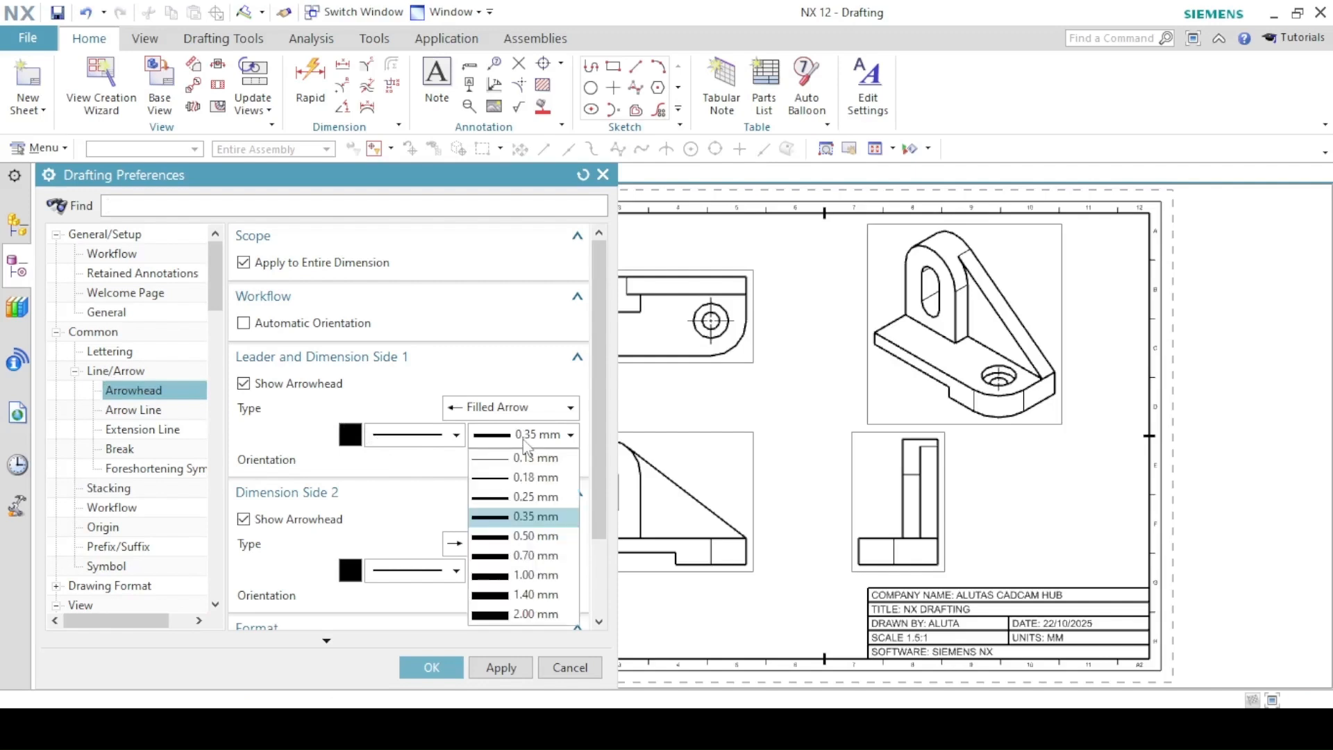
click(491, 460)
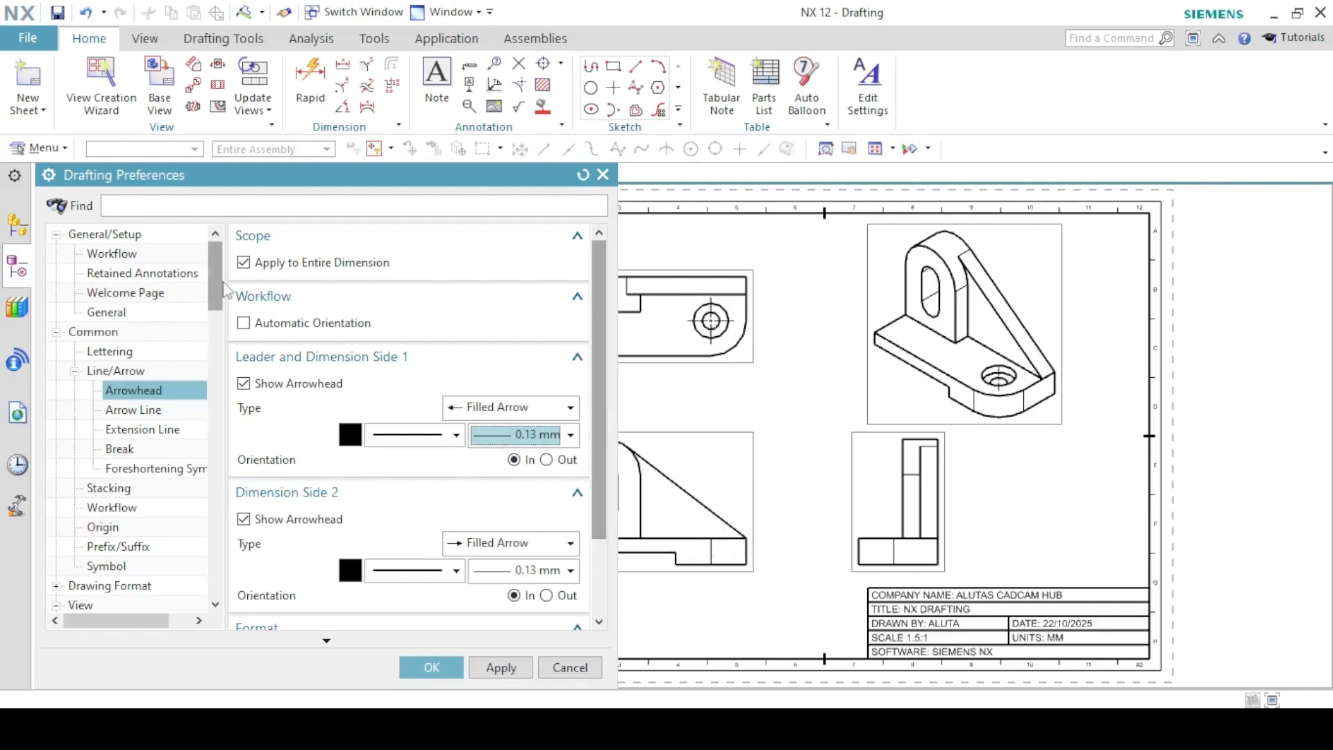
- Turn off the display of view borders in the view Workflow preferences and apply the change
scroll(226, 289, down, 4)
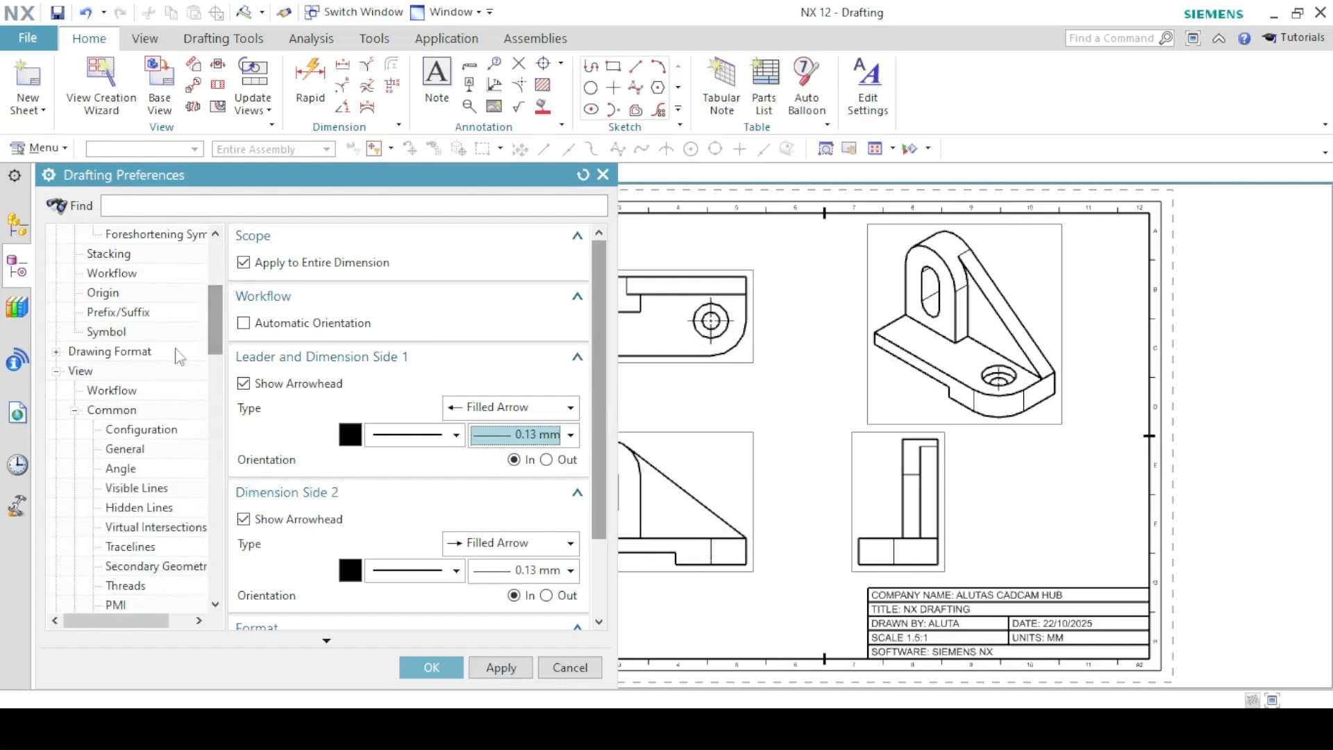
click(93, 391)
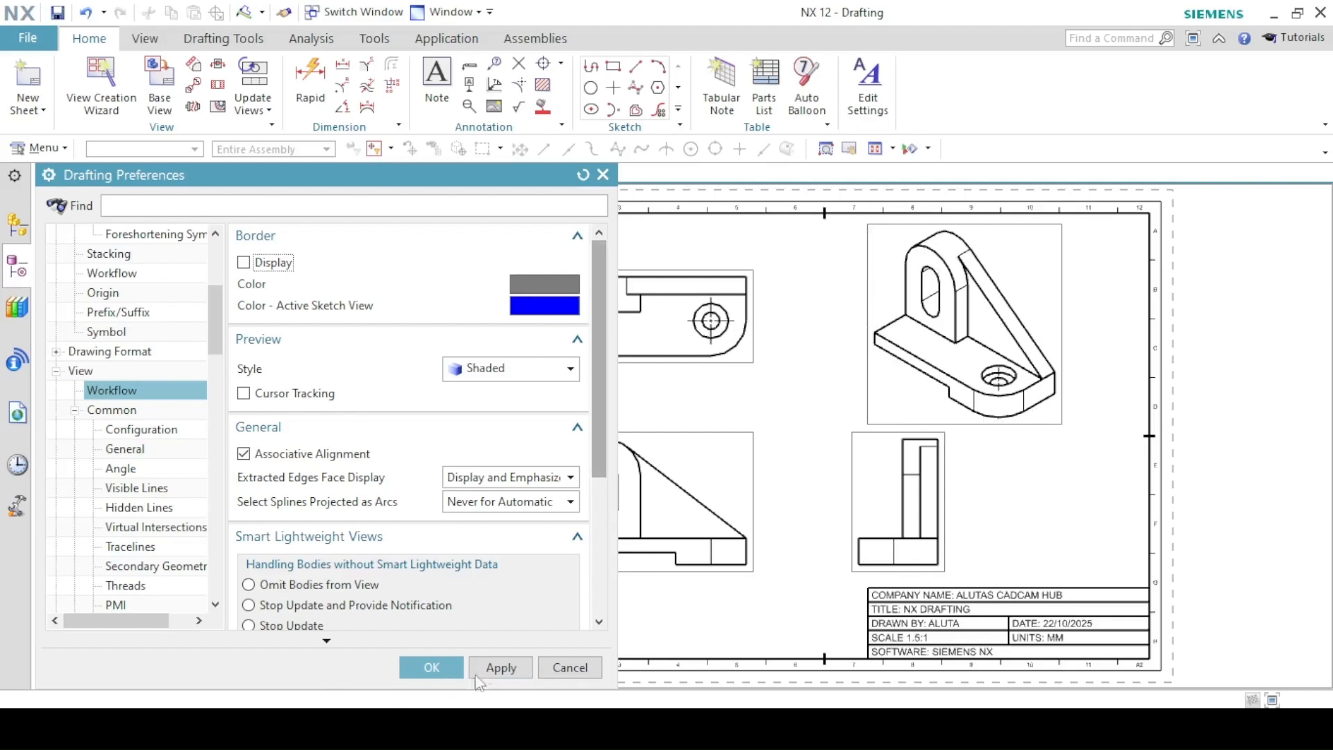
click(498, 669)
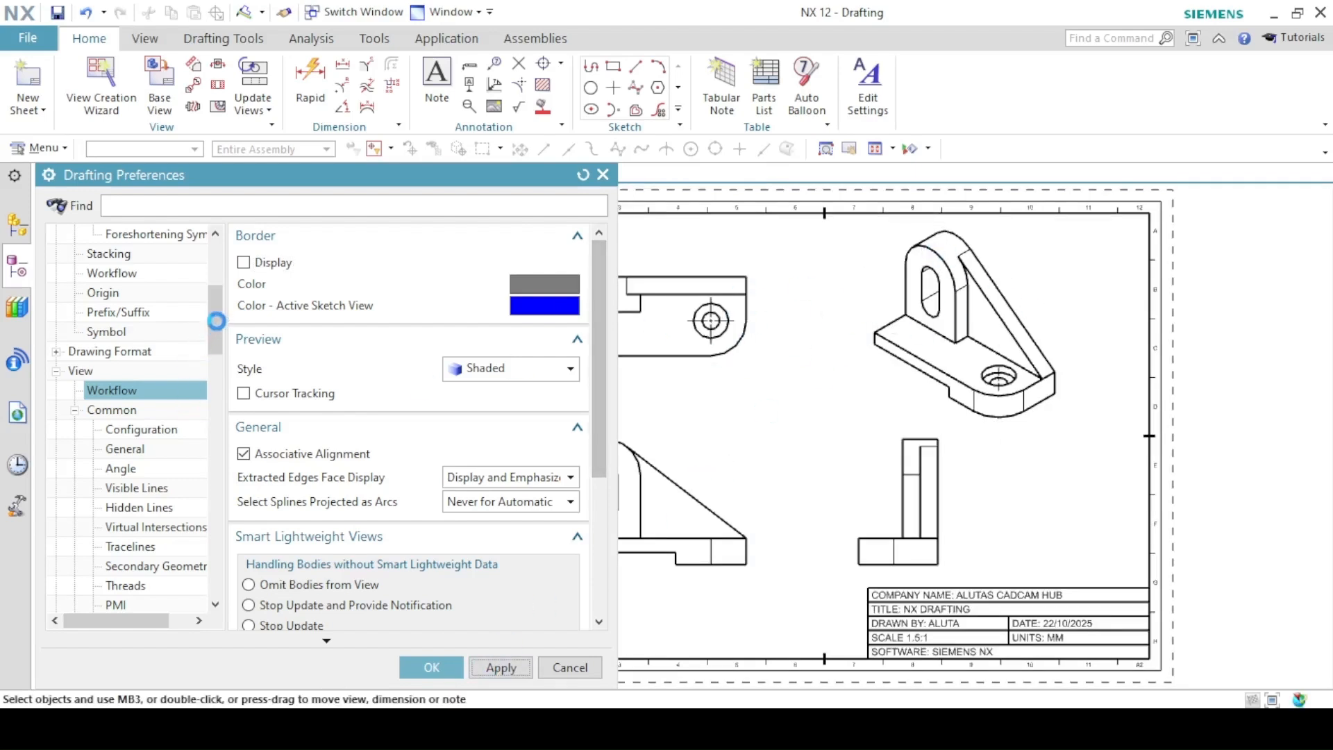
- Set the Dimension Text height to 6 in the Drafting Preferences
drag(216, 323, 198, 436)
click(187, 425)
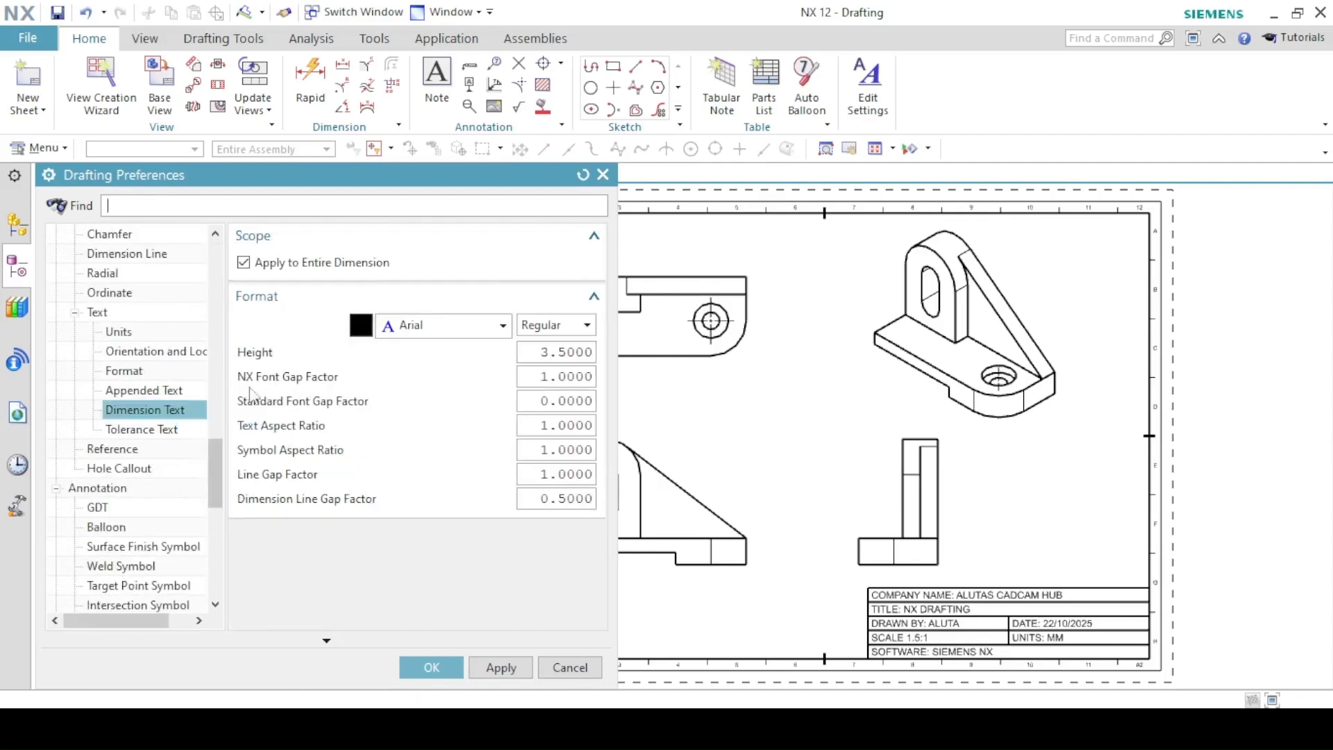
double_click(578, 352)
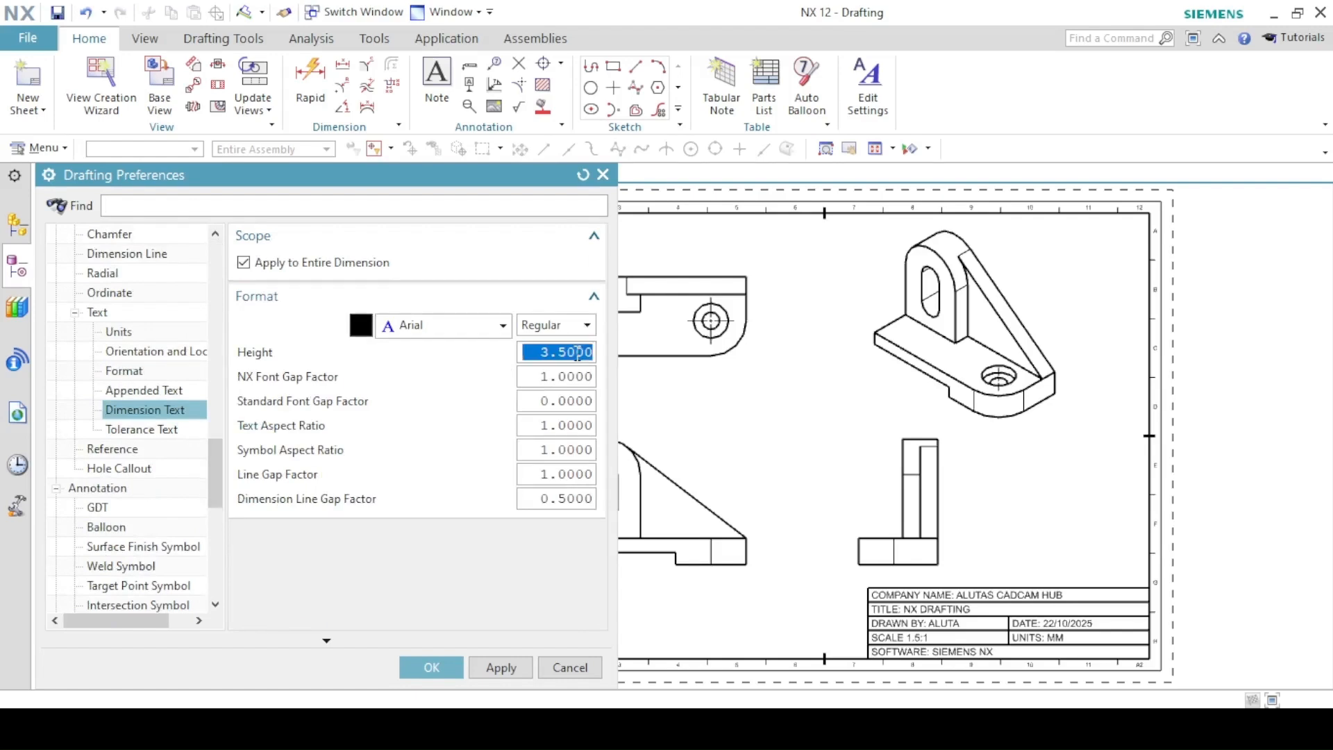
text(6)
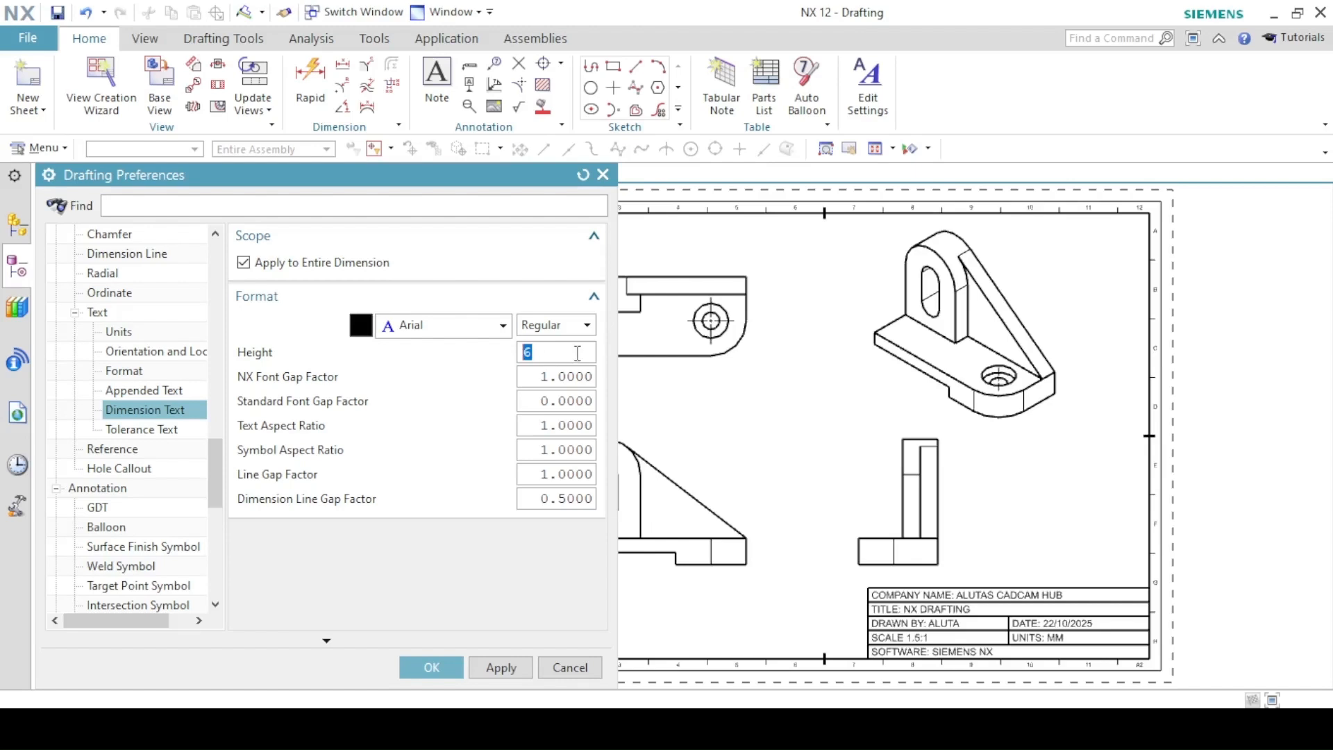
- Set the Frame Bar Centerline tic line width to 0.13 mm and accept the Drafting Preferences
drag(212, 449, 200, 544)
click(142, 488)
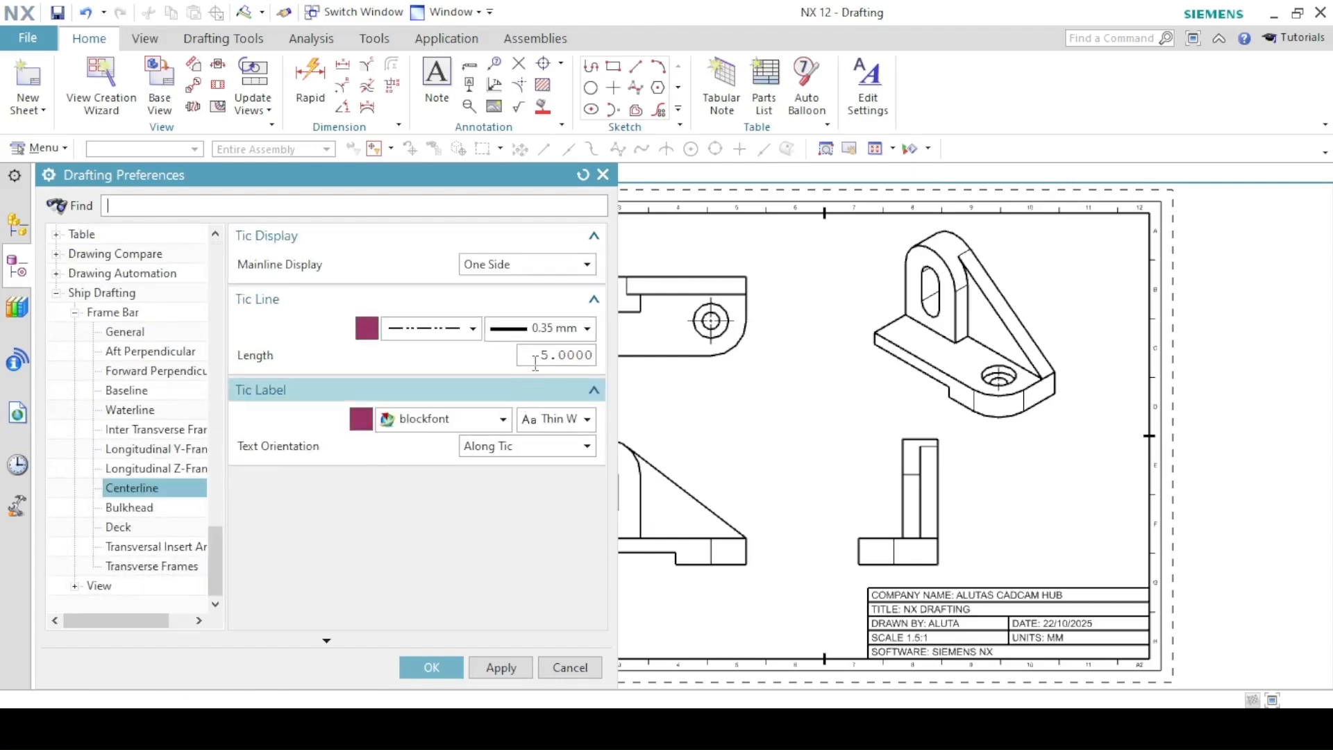
click(540, 329)
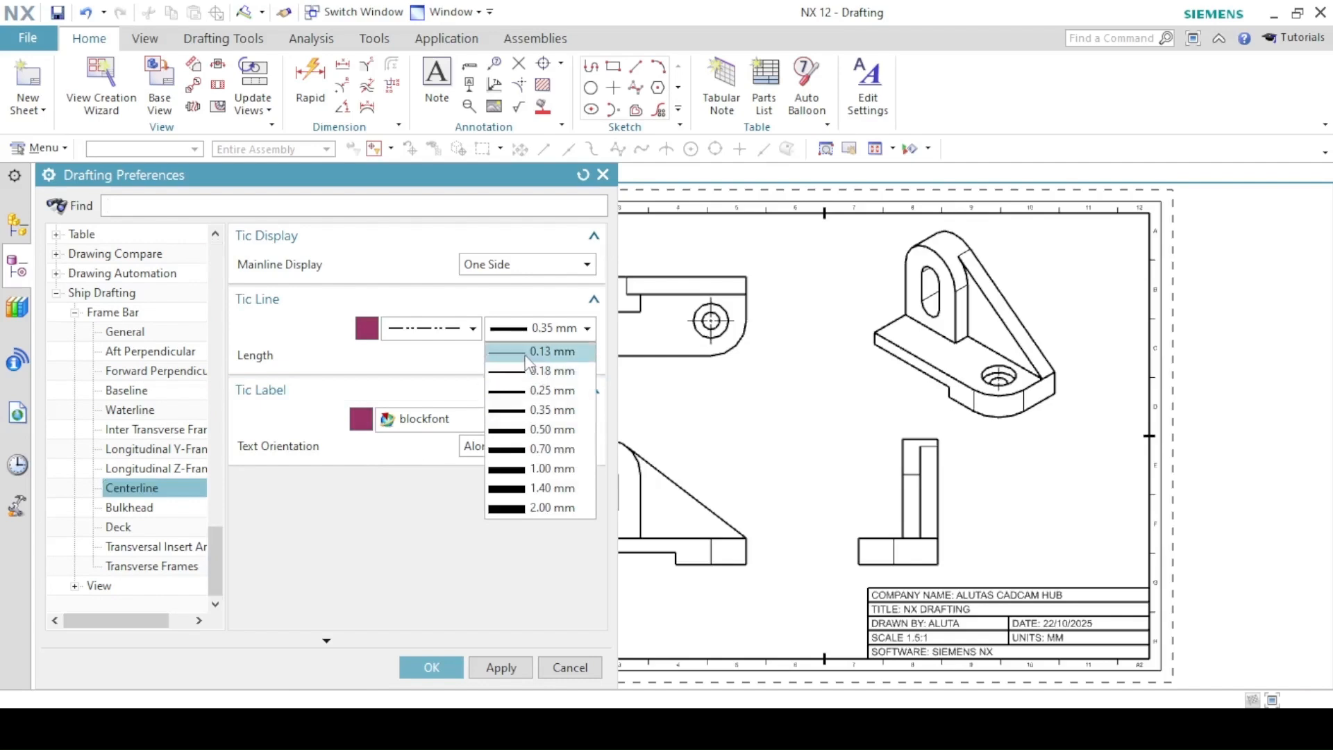
click(531, 352)
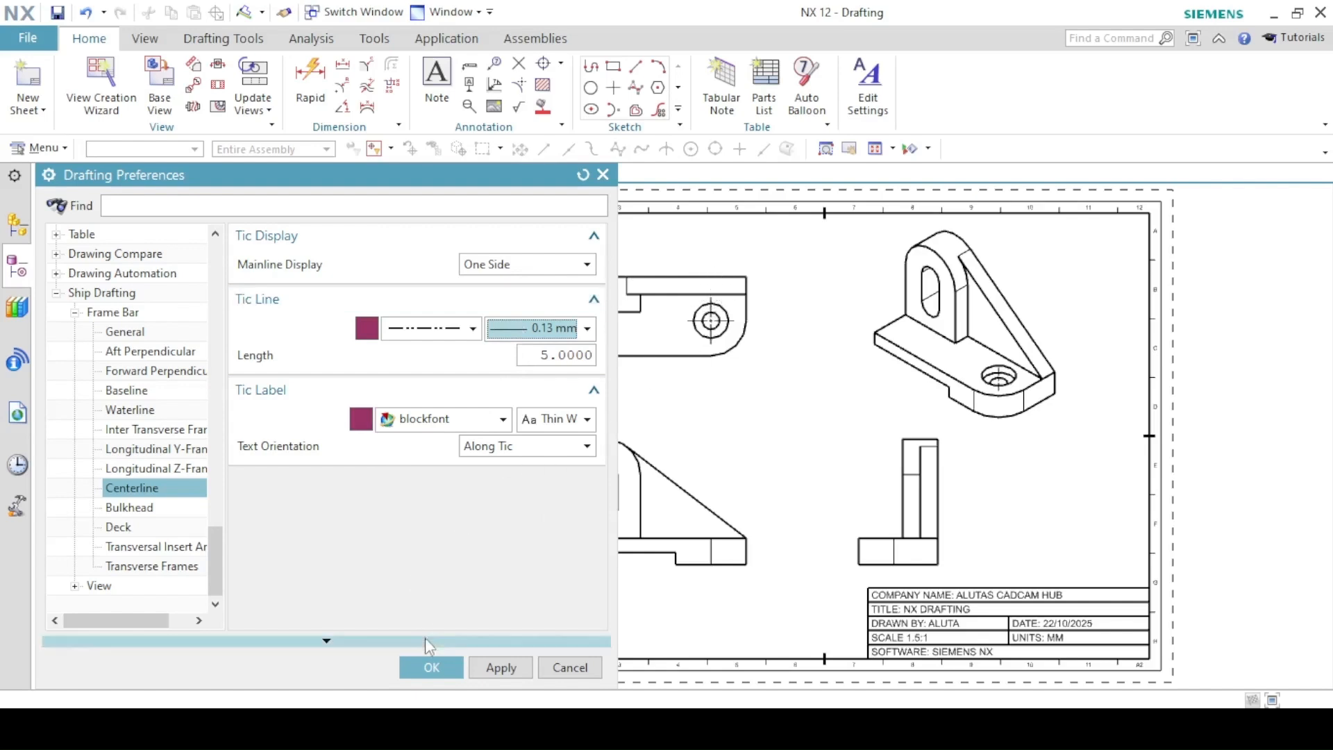
click(427, 665)
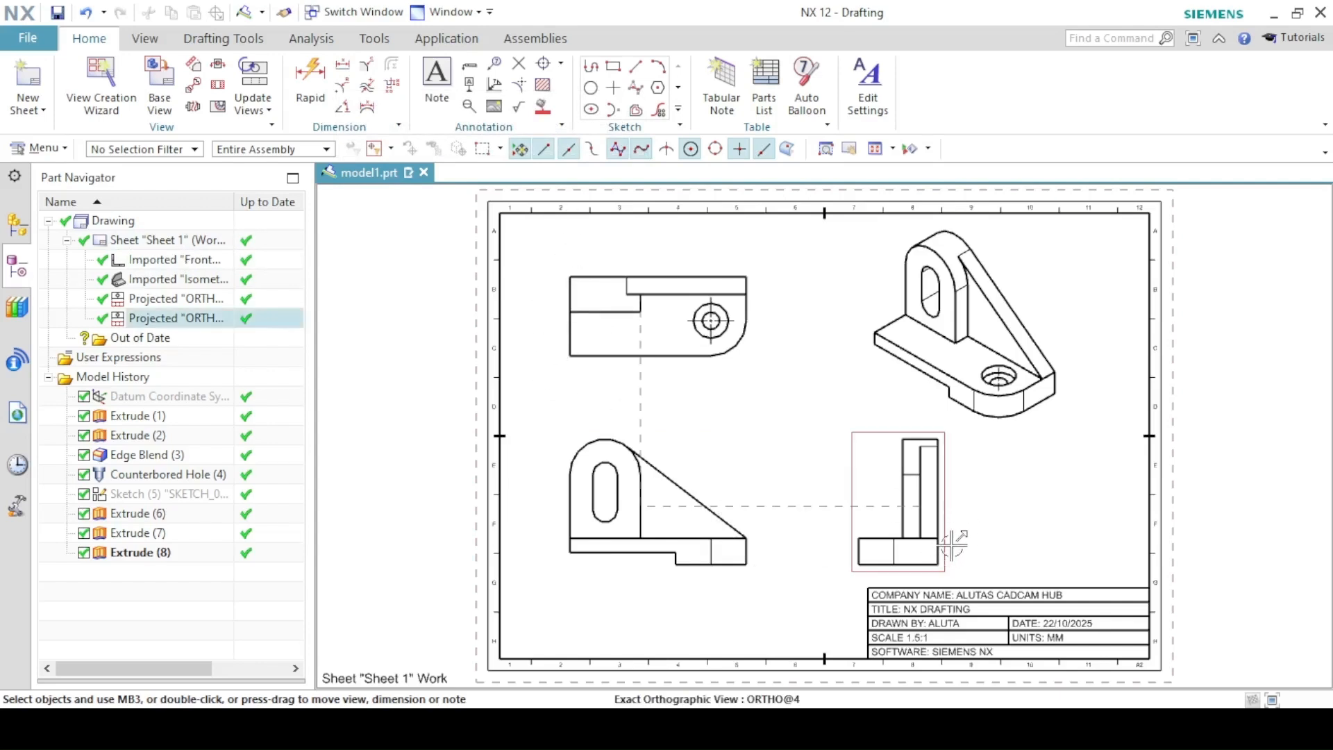
- Add a linear dimension for the overall length of the front view, placed below the view
click(342, 64)
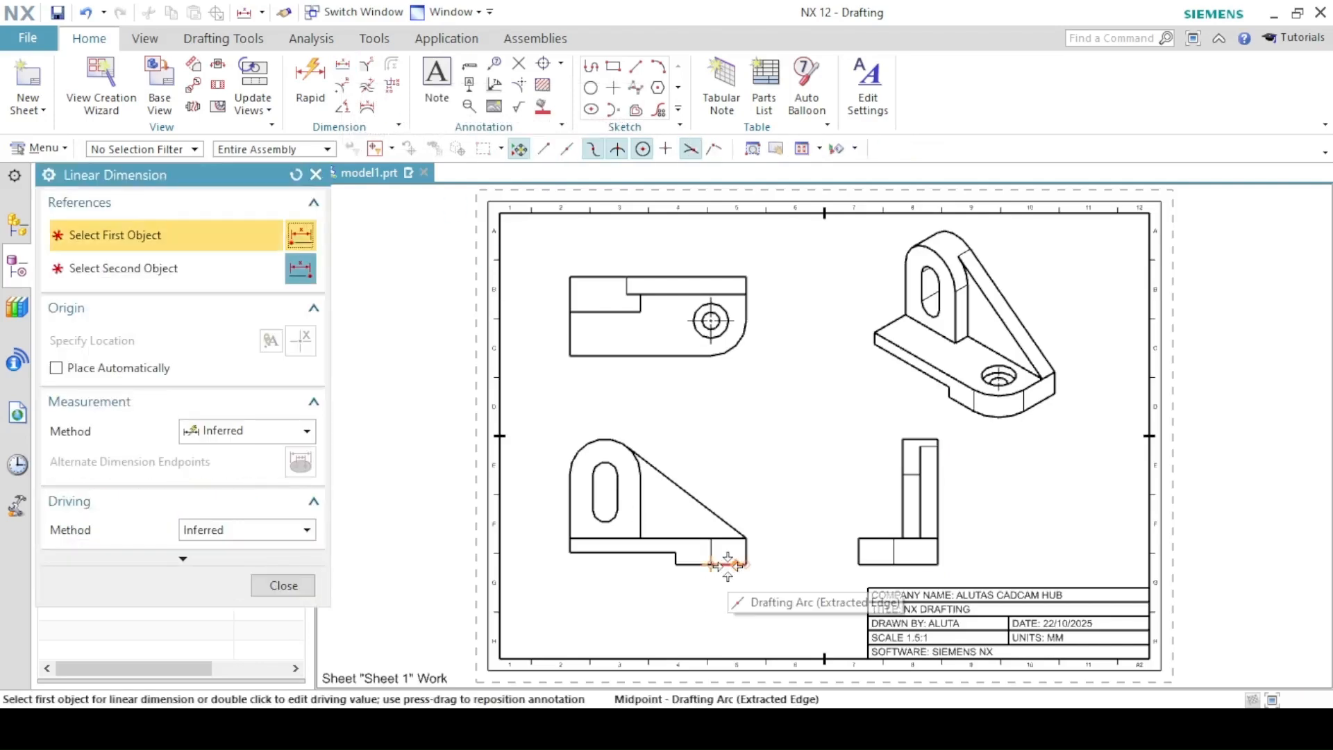
scroll(727, 565, up, 5)
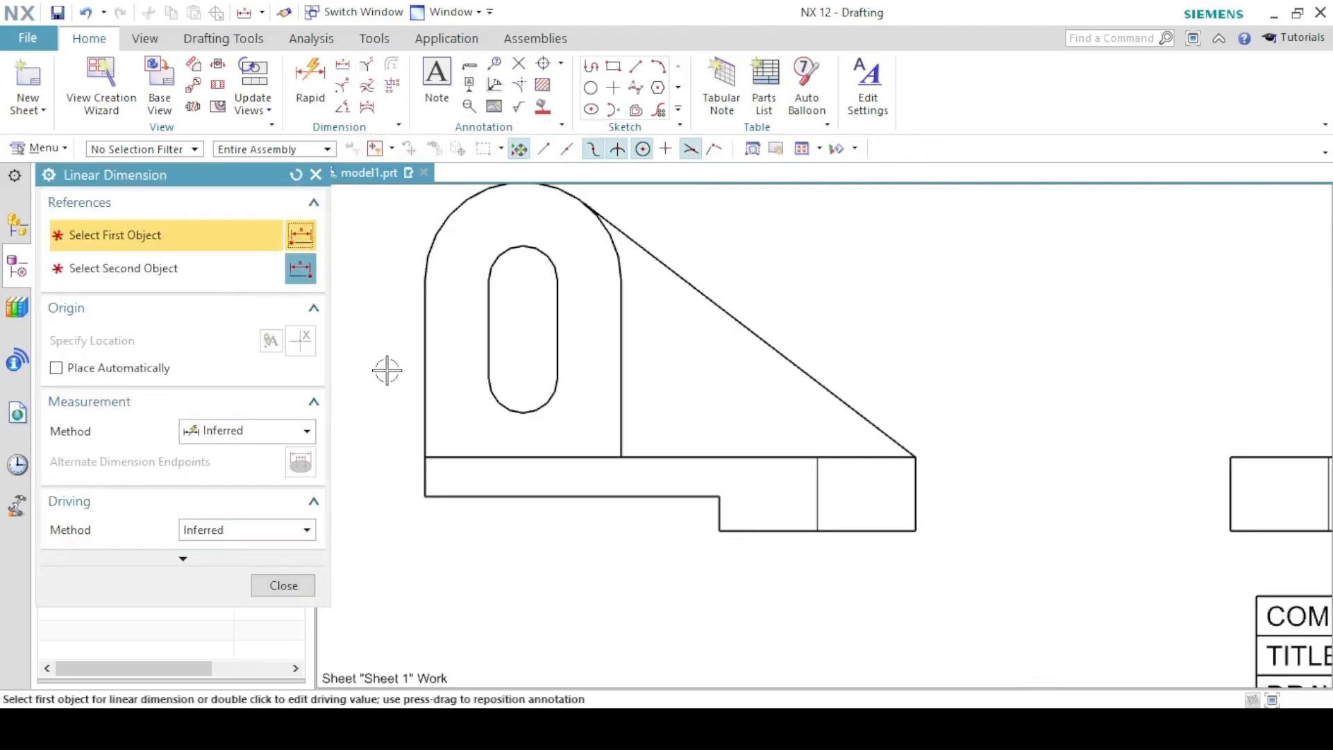
click(917, 476)
click(425, 475)
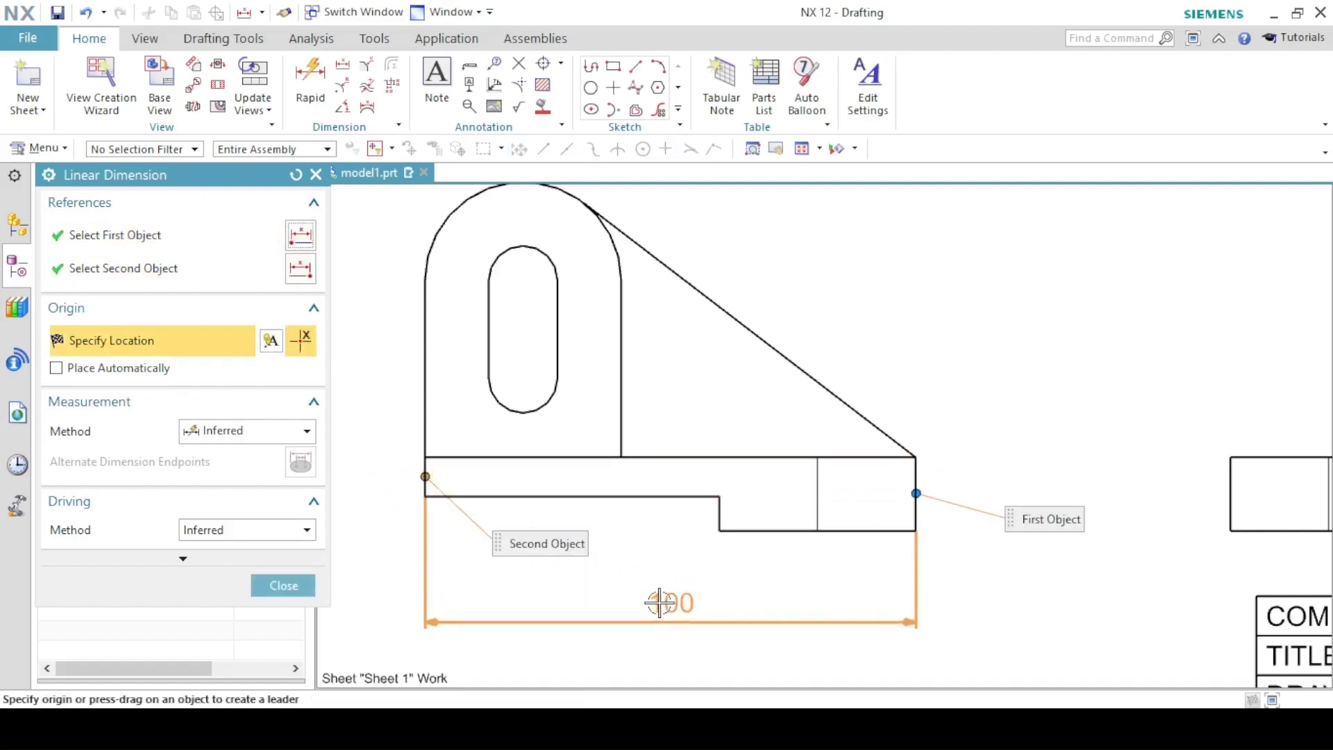
click(653, 595)
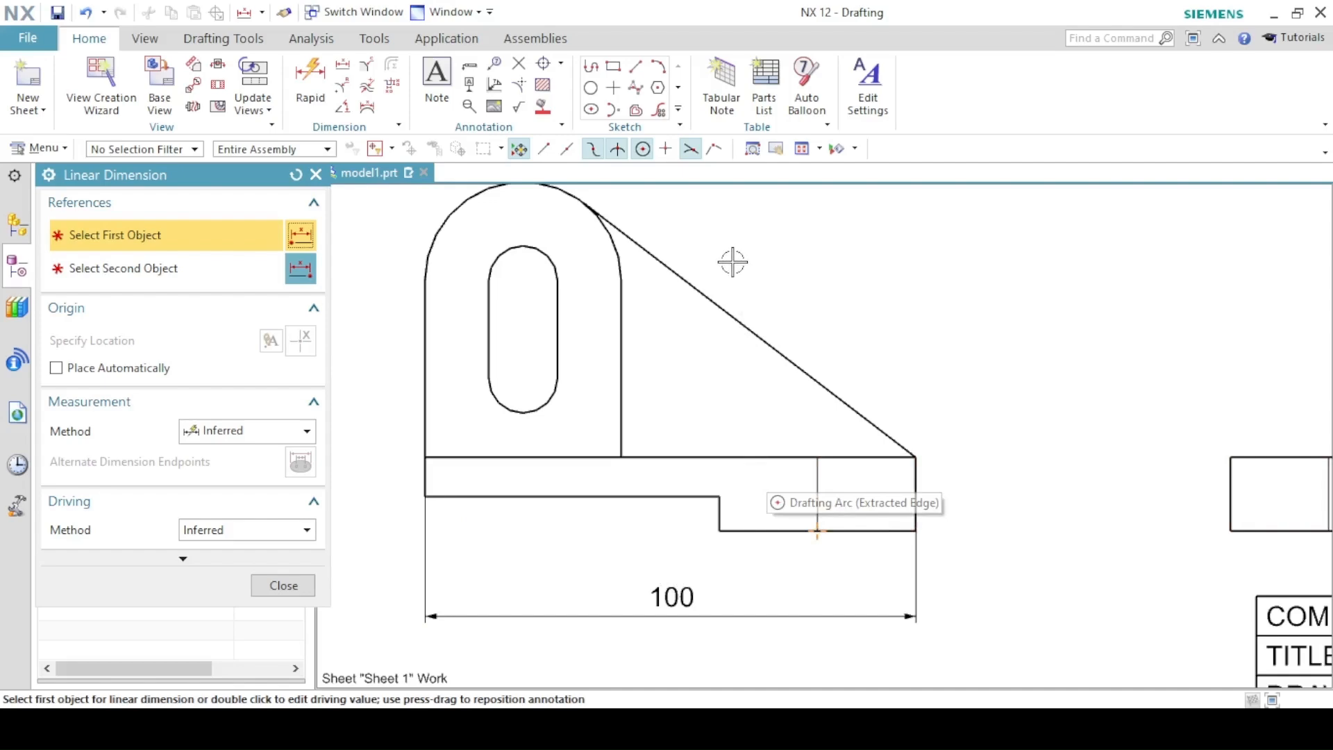
- Add a linear dimension for the overall depth of the top view, placed to the left of the view
key(ctrl+f)
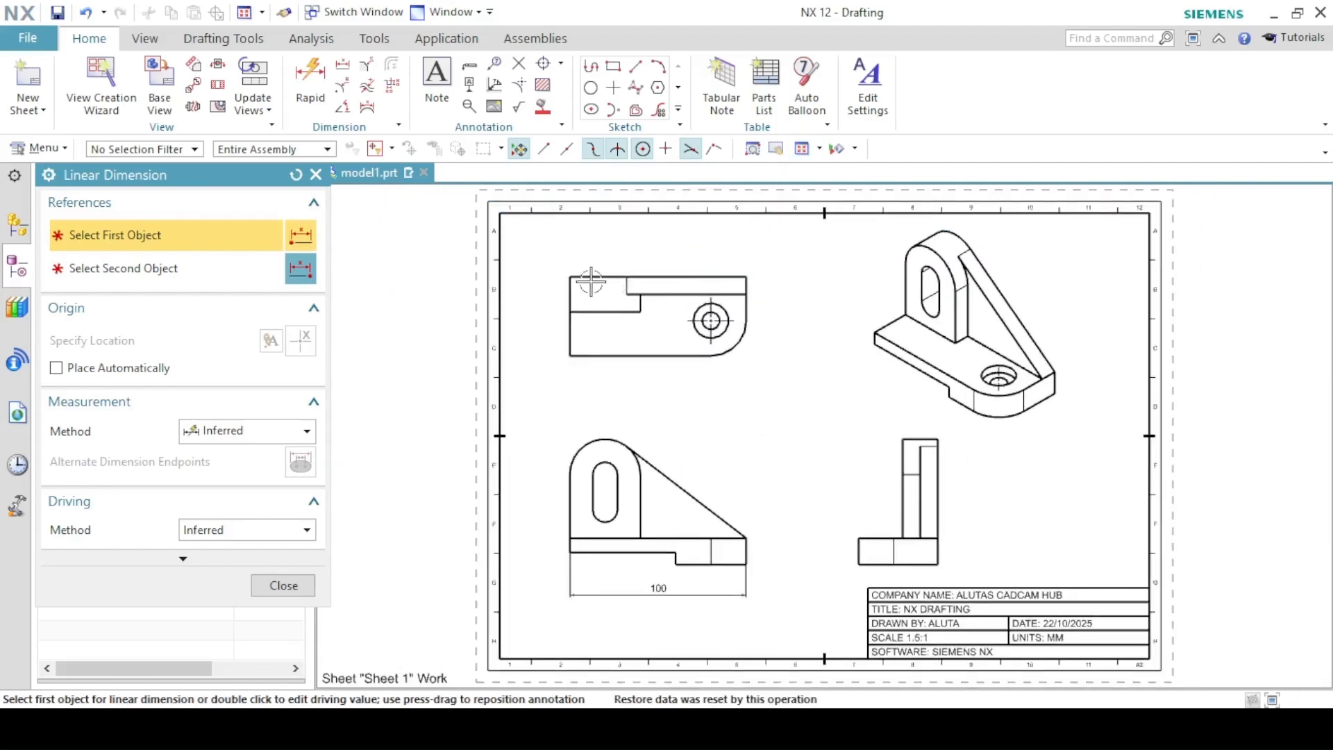
click(569, 277)
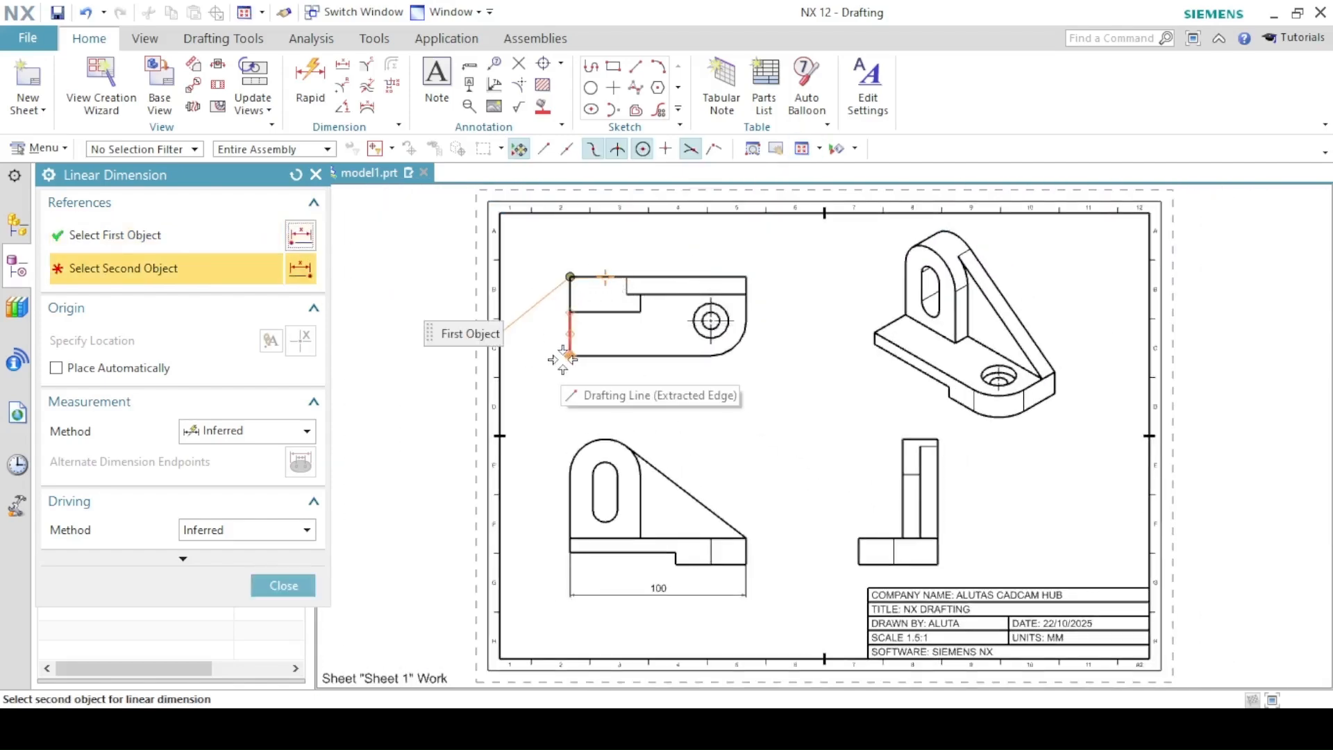
click(567, 316)
mouse_move(544, 316)
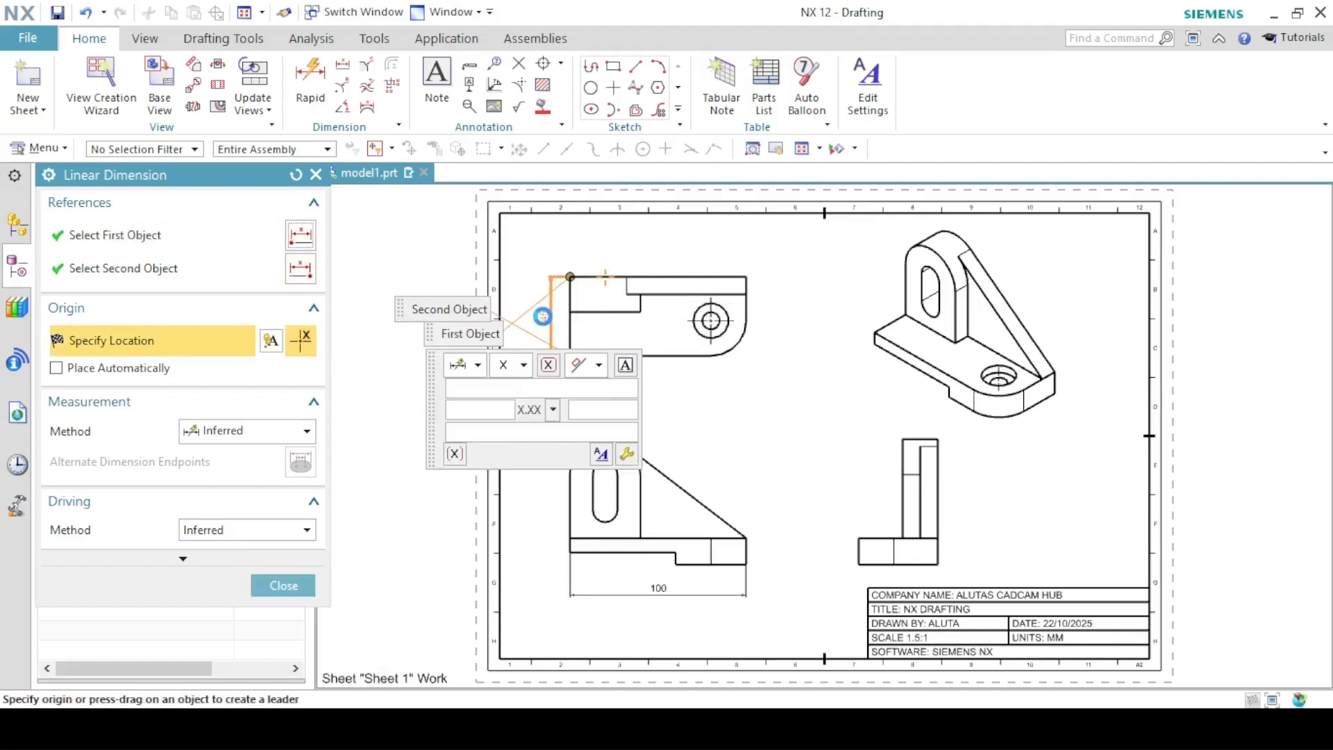
click(537, 319)
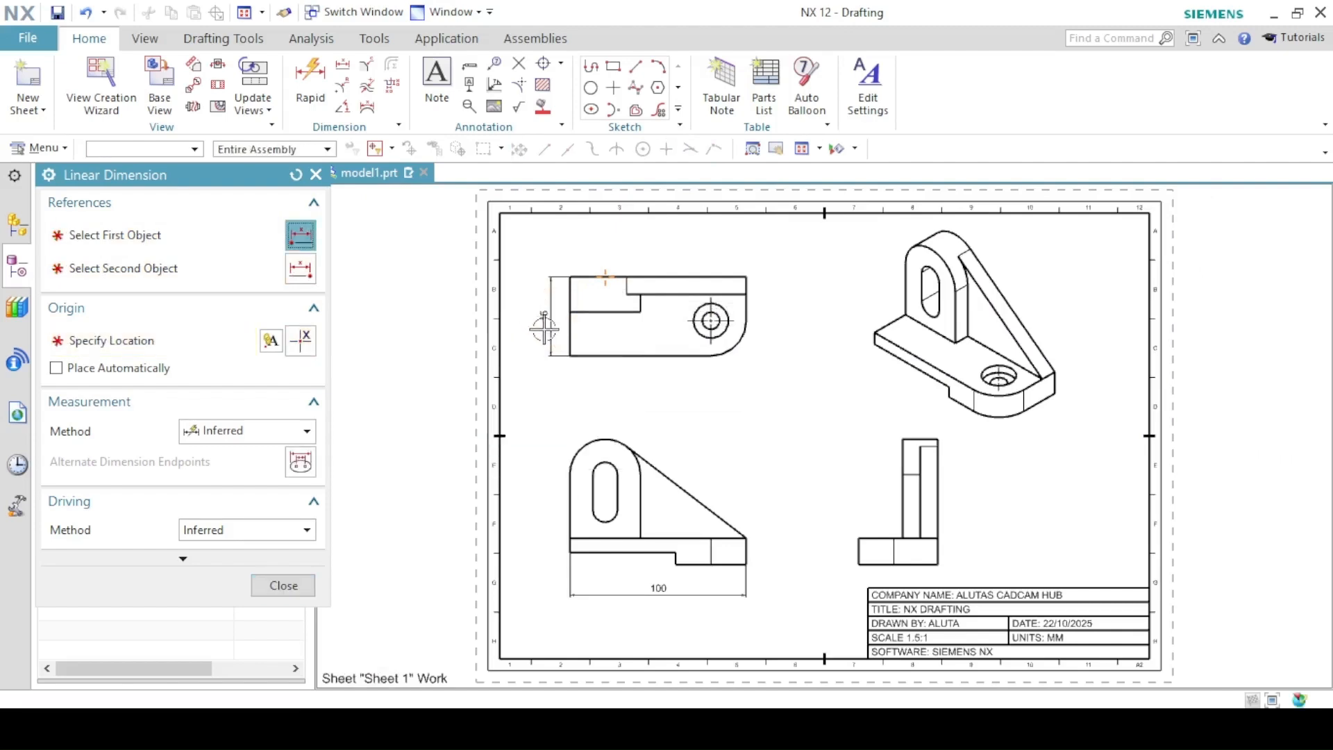
- Add a linear dimension for the base thickness at the right of the side view and finish dimensioning
scroll(842, 519, up, 2)
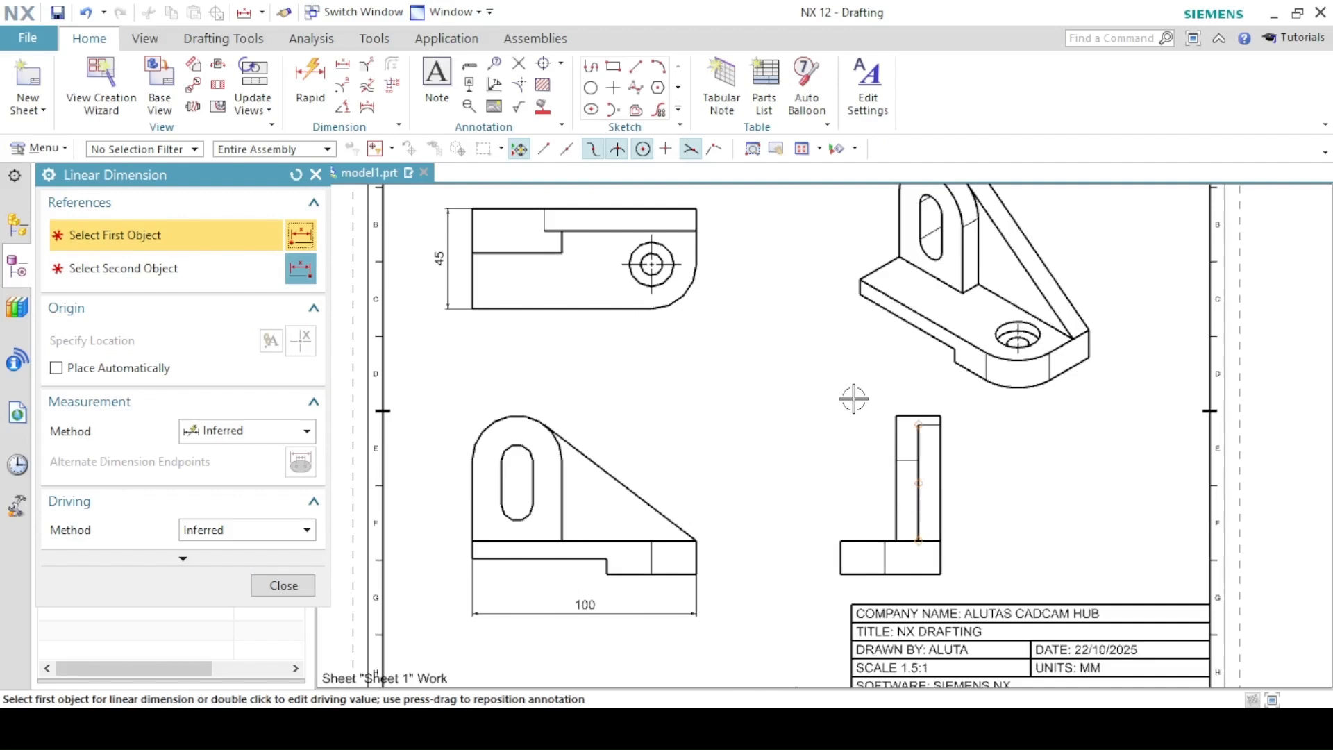
scroll(865, 514, up, 5)
middle_drag(911, 498, 795, 348)
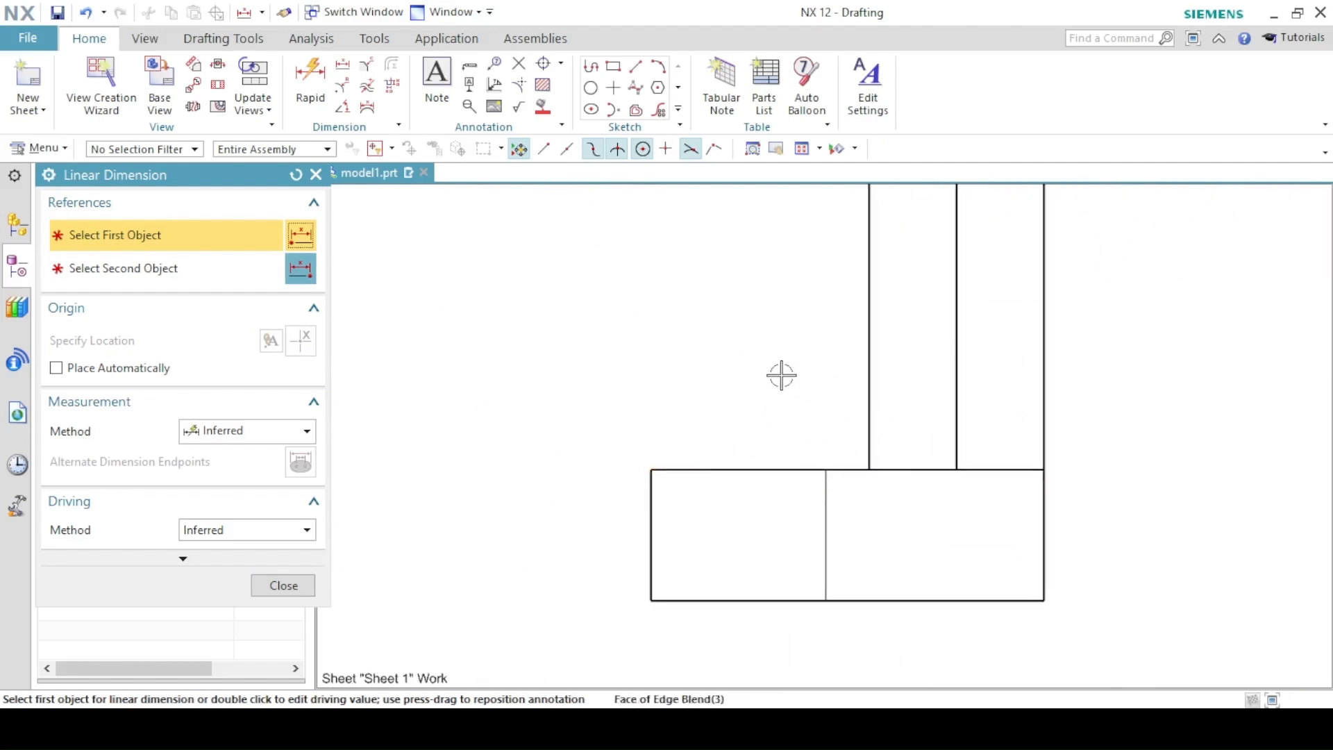
click(1043, 470)
click(1045, 584)
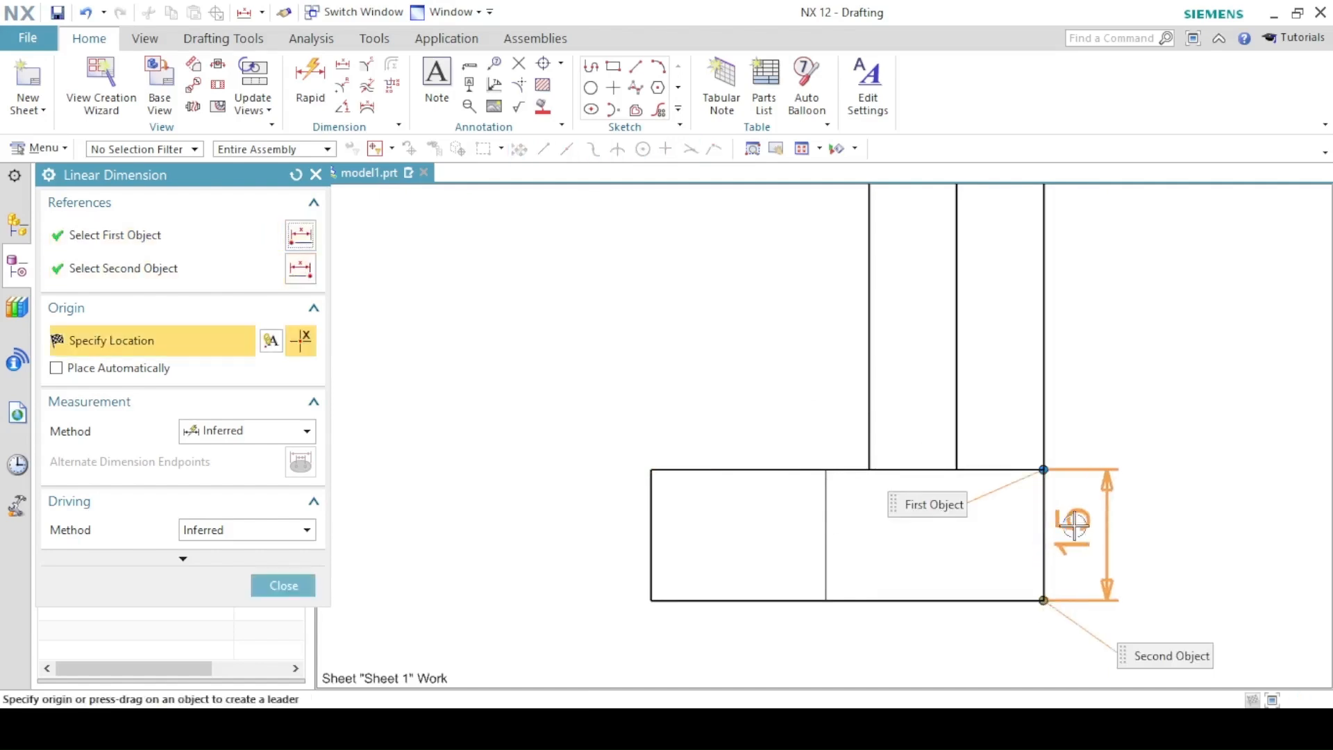
click(1108, 529)
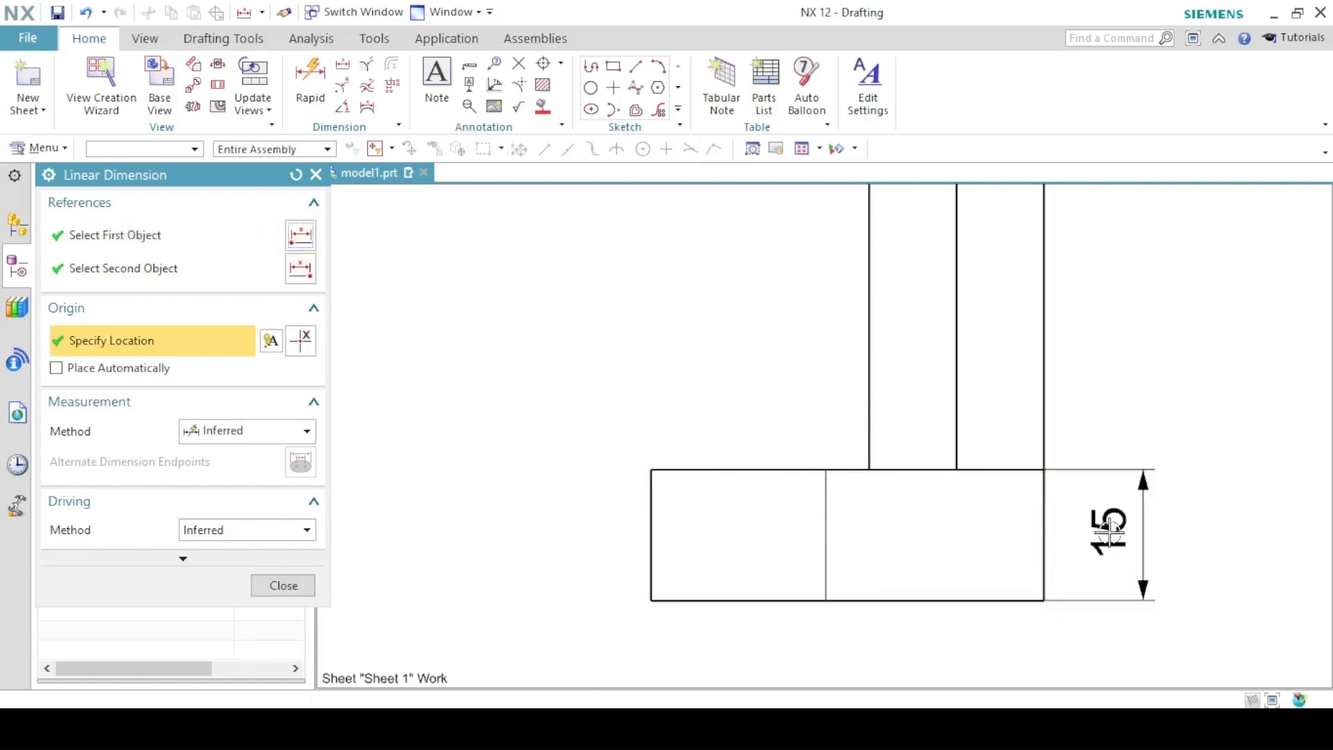
click(303, 585)
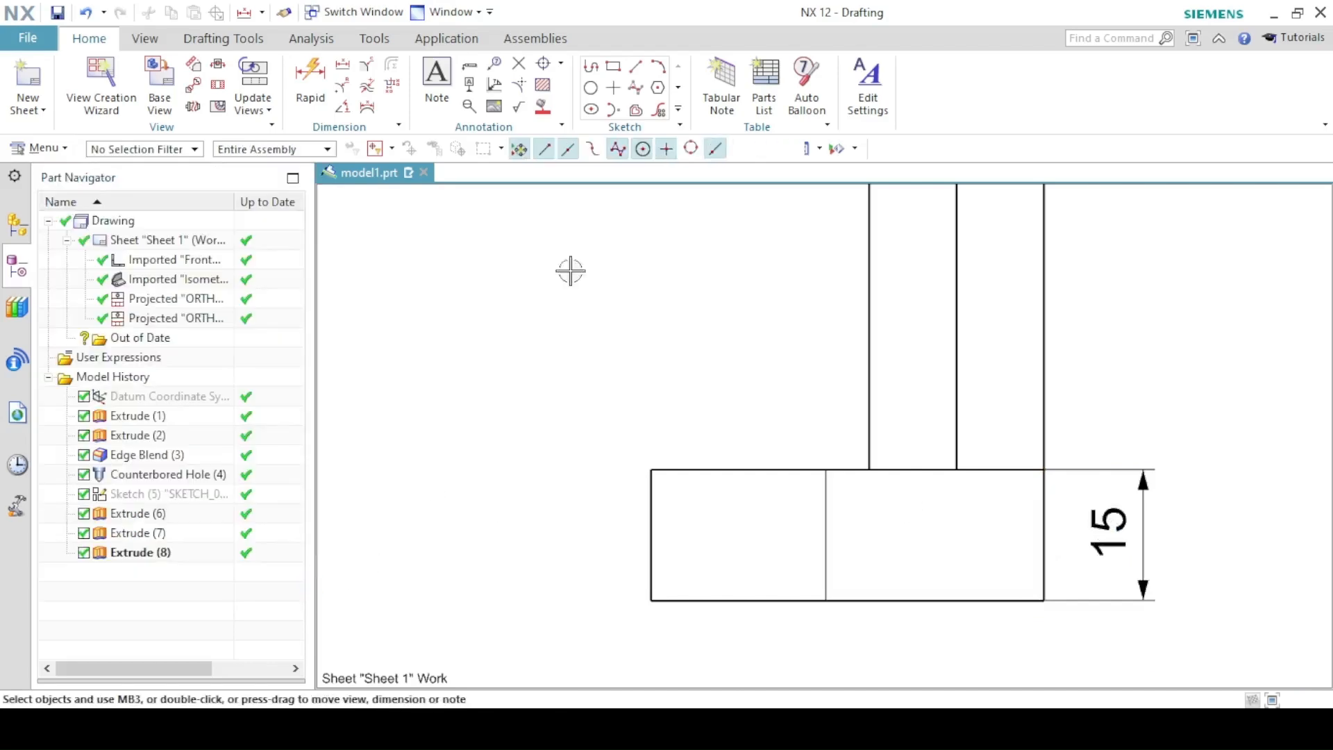
- Add a linear dimension for the raised lower edge of the base in the front view, placed above the overall length dimension
click(873, 148)
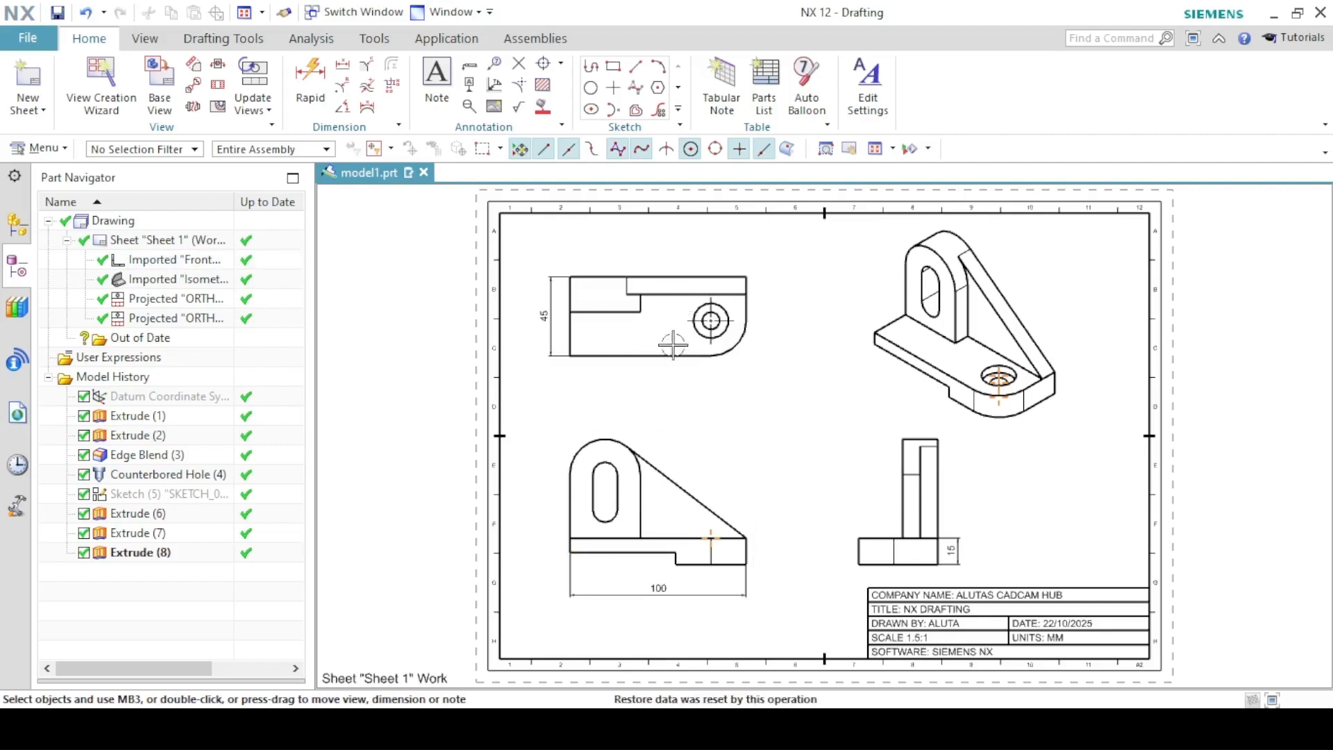
click(344, 67)
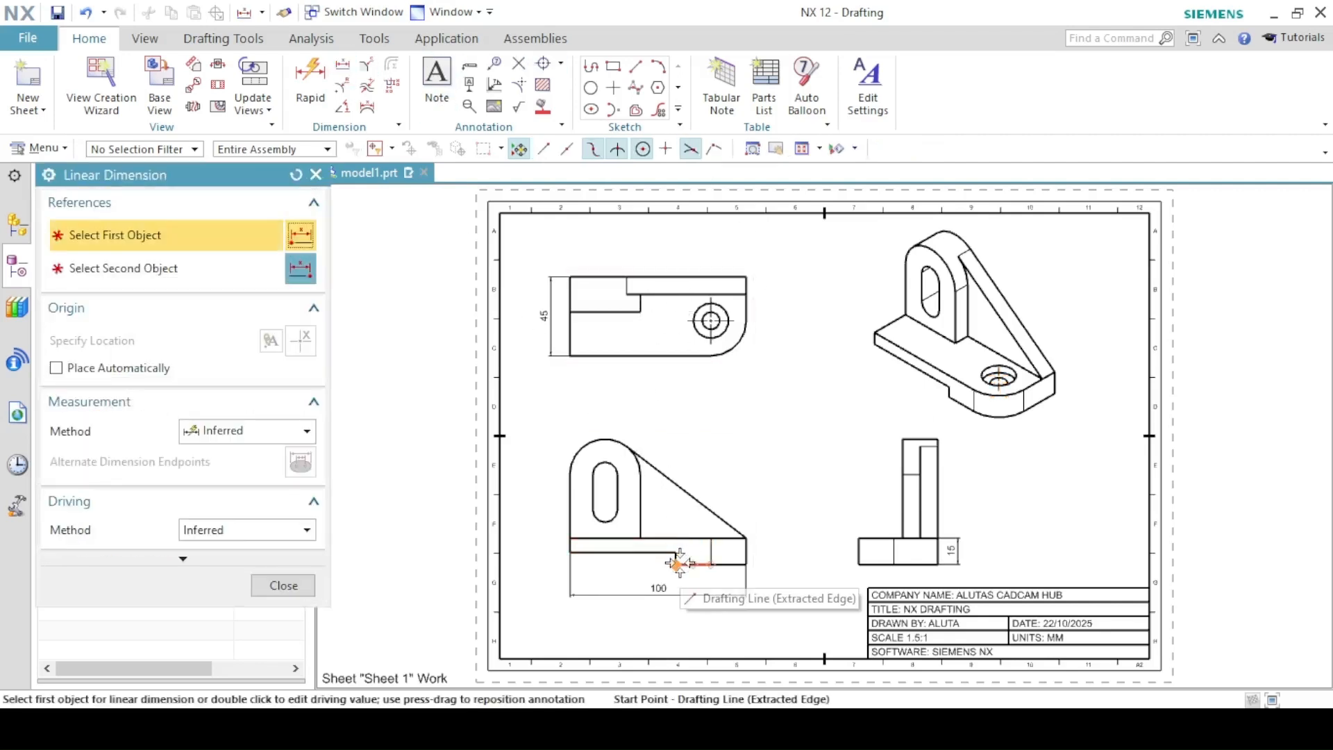
scroll(679, 541, up, 5)
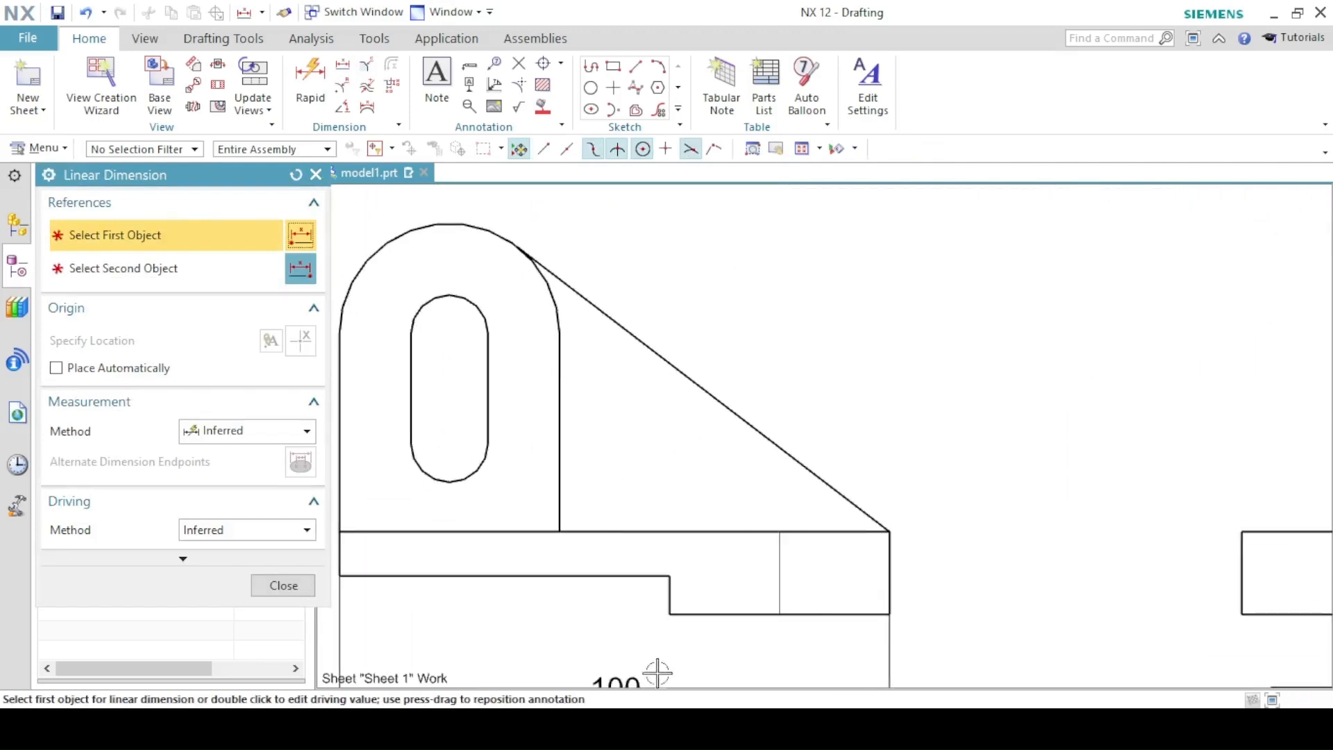
mouse_move(632, 584)
middle_down()
mouse_move(708, 538)
mouse_move(750, 540)
middle_up()
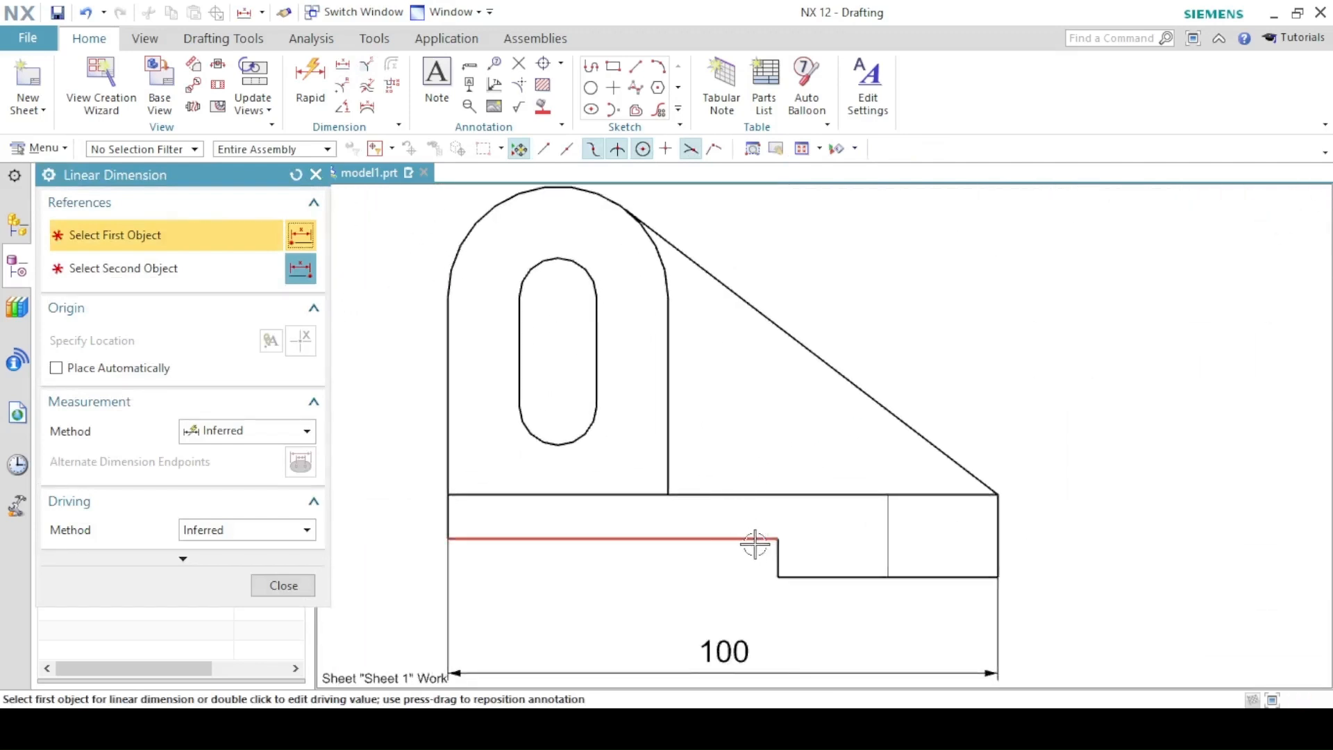
click(722, 541)
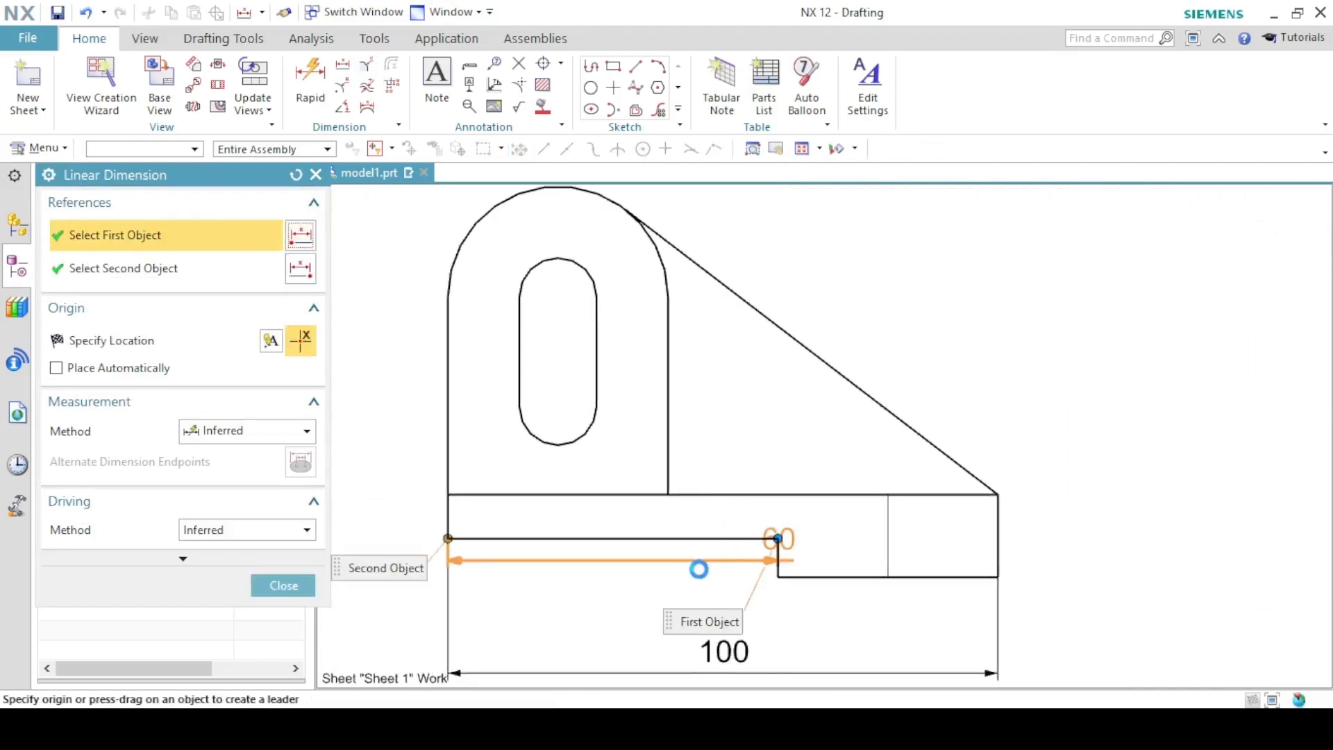
click(609, 606)
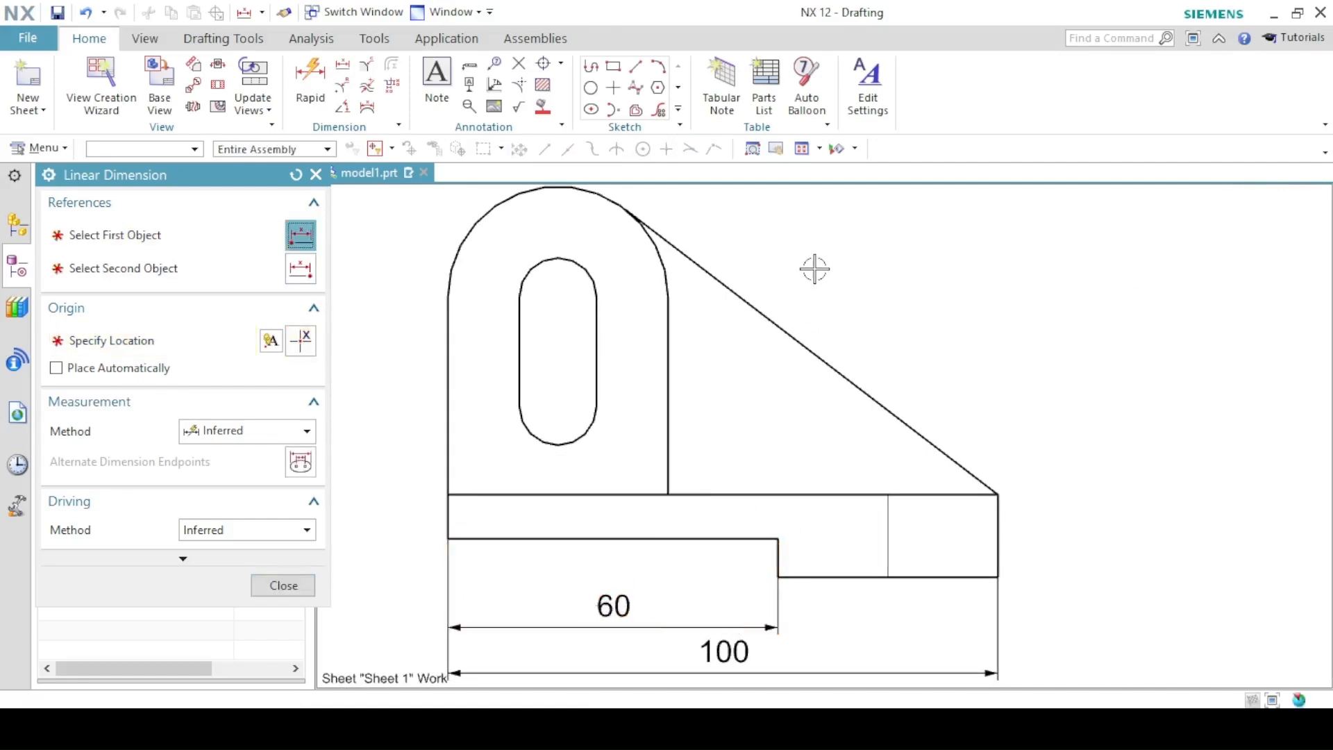
click(802, 151)
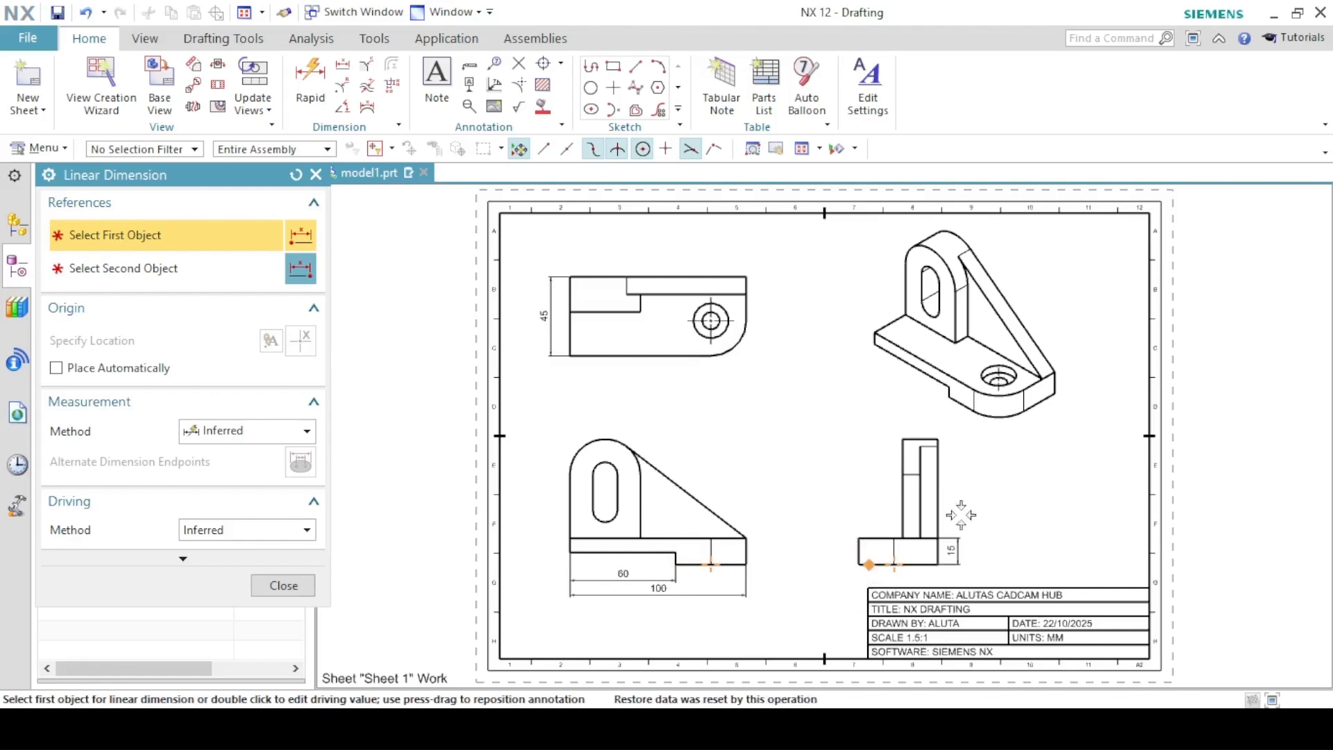
click(278, 584)
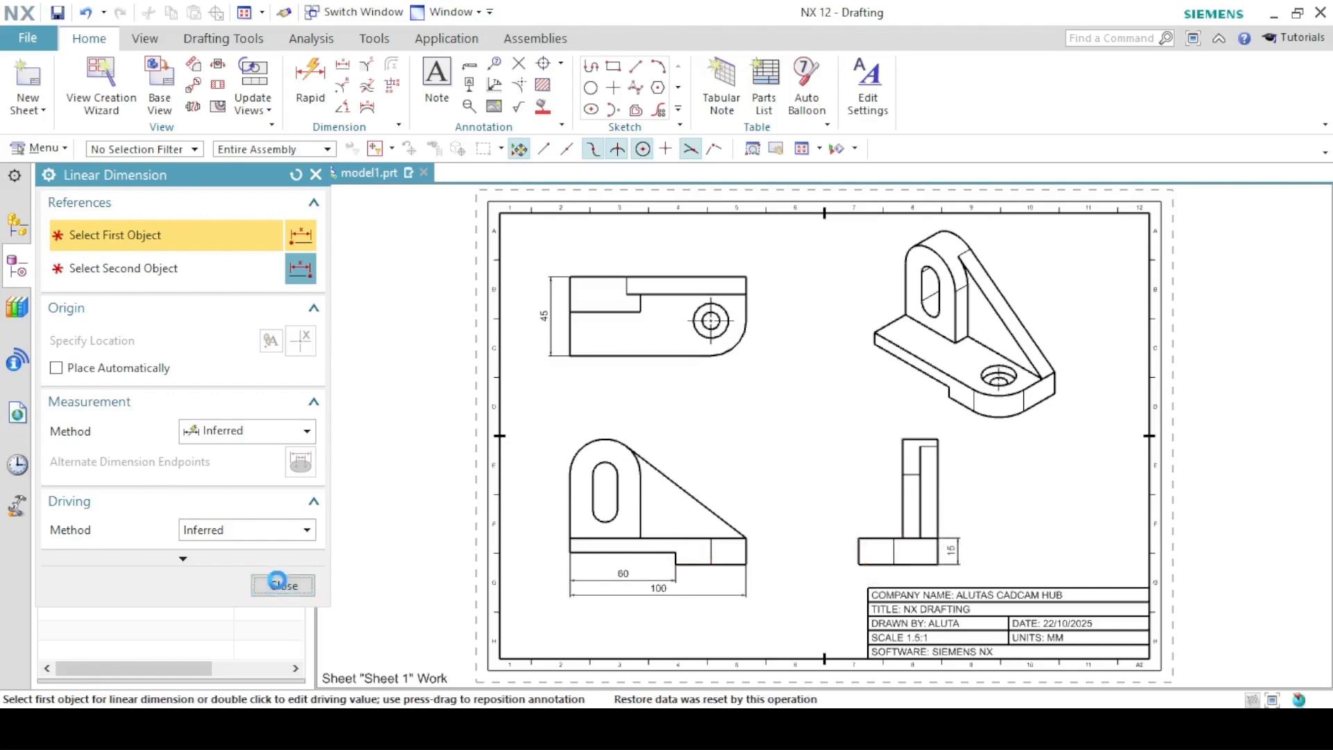
- Set the side view's hidden lines to the dotted line font and accept the view settings
scroll(627, 559, up, 5)
click(881, 154)
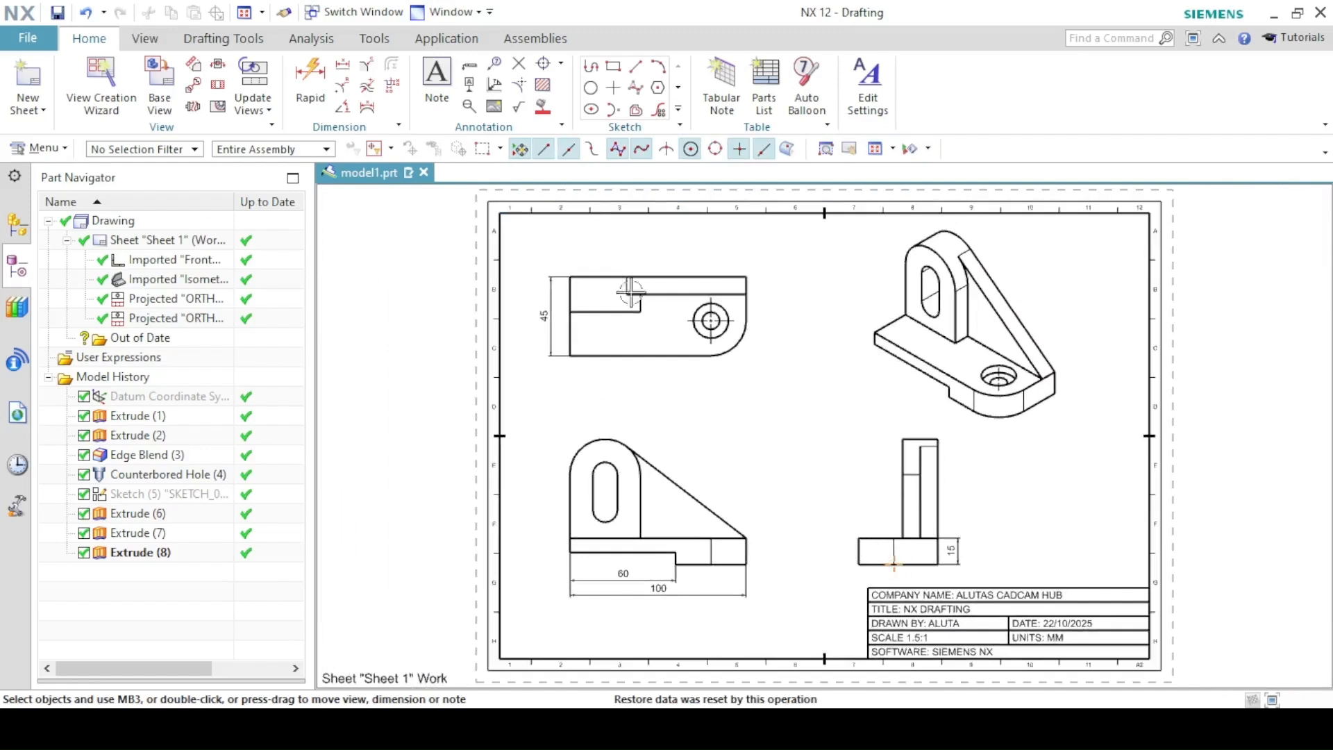
click(870, 434)
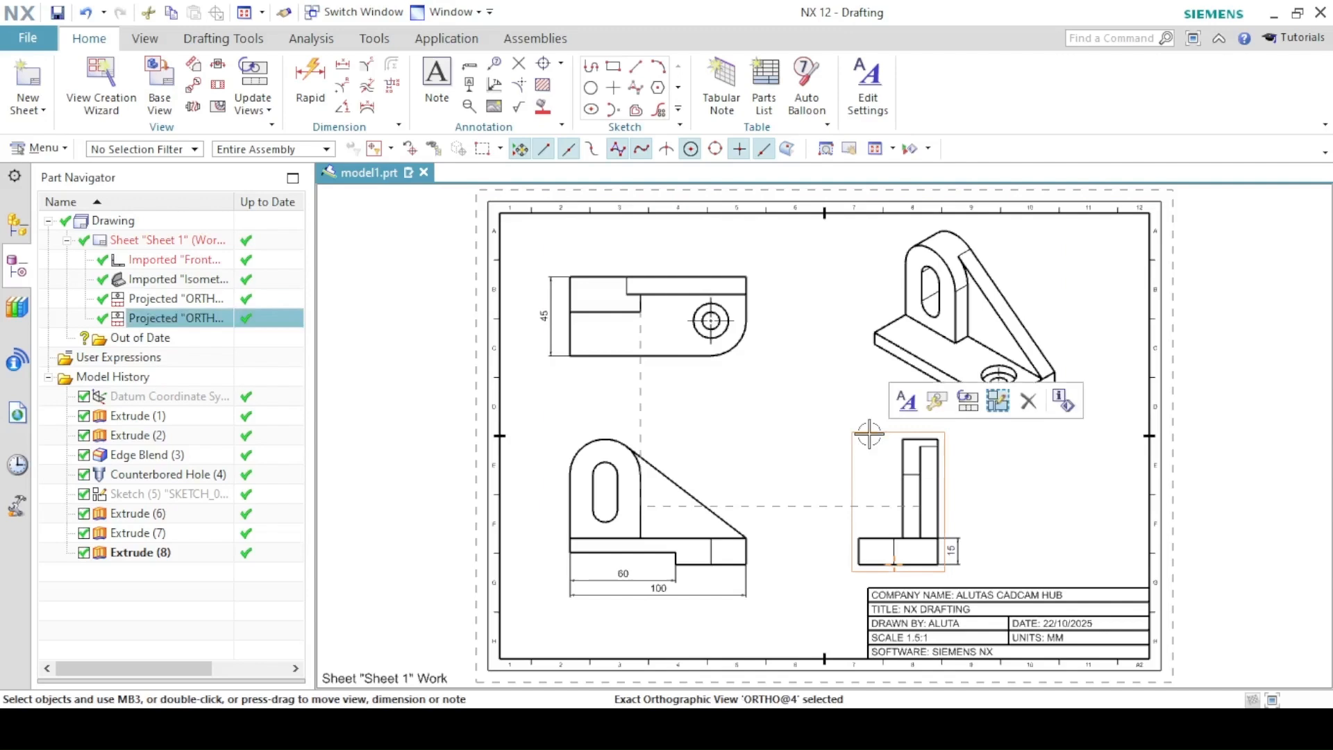
click(904, 395)
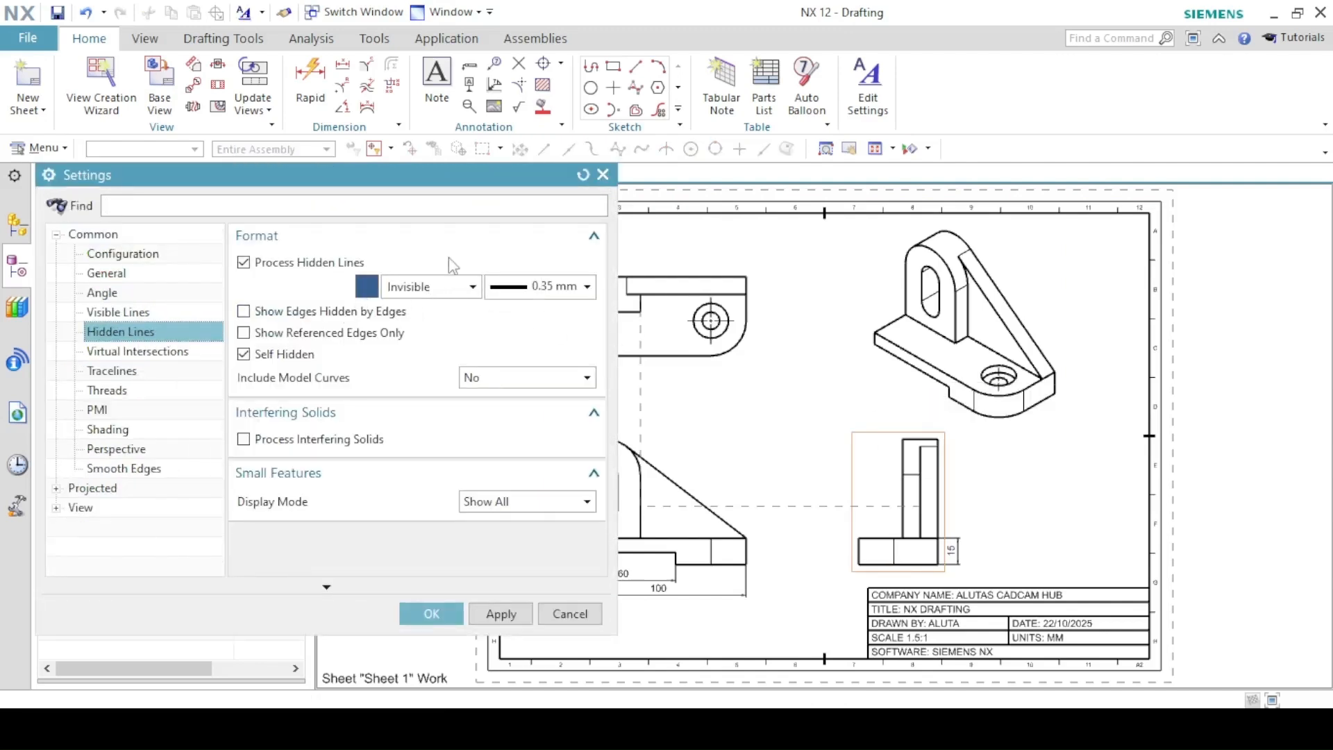
click(426, 287)
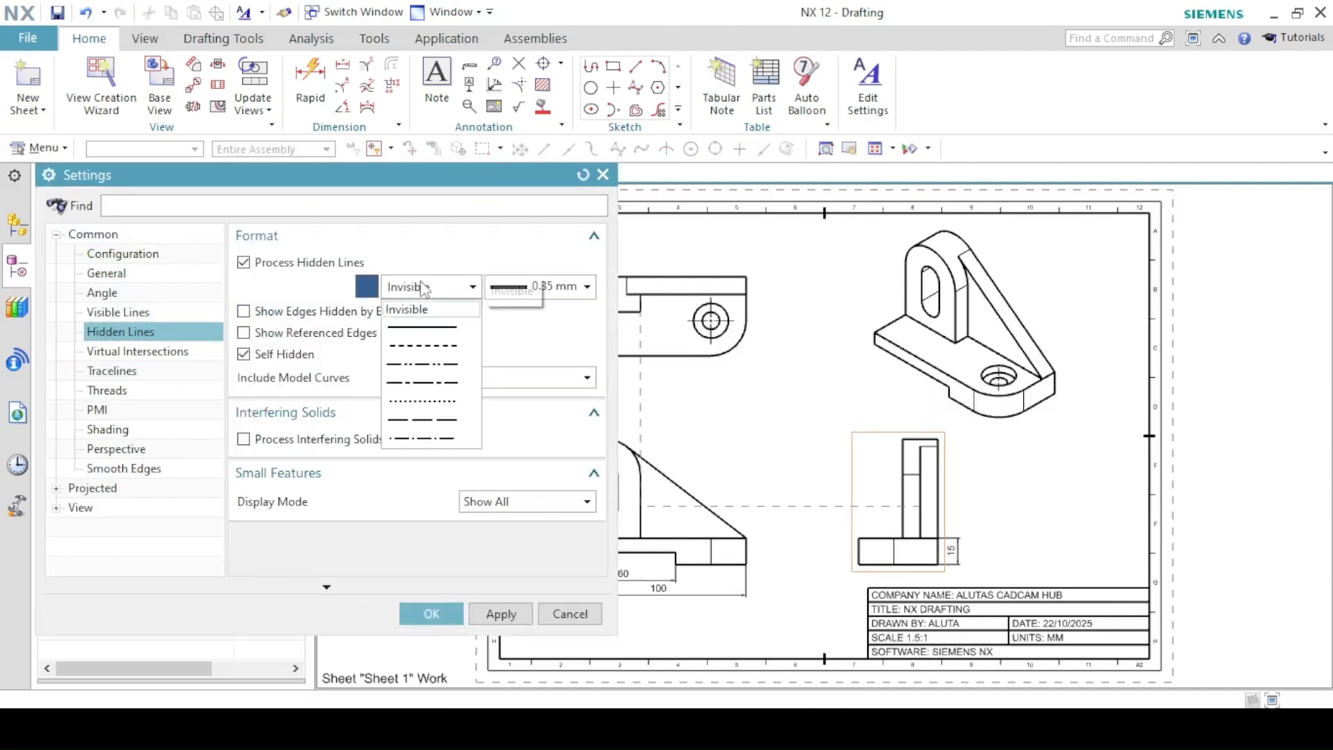
click(416, 403)
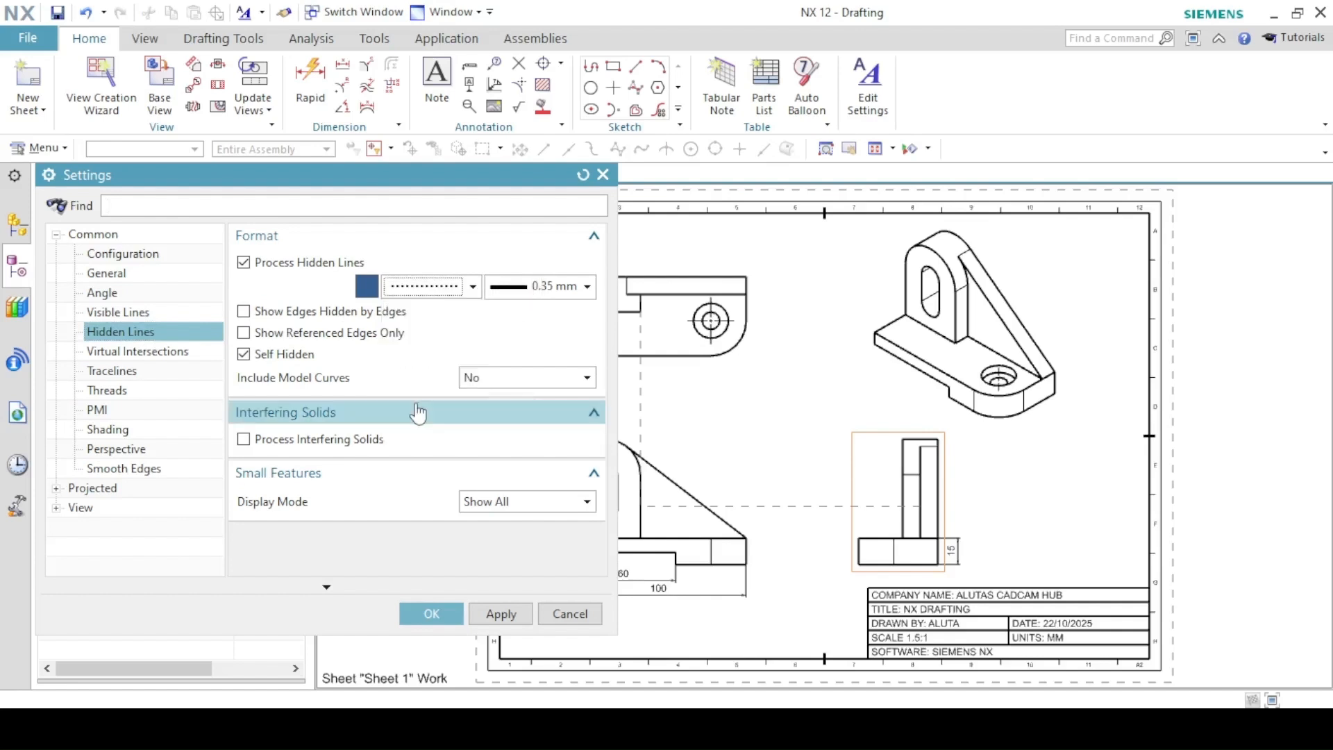
click(489, 615)
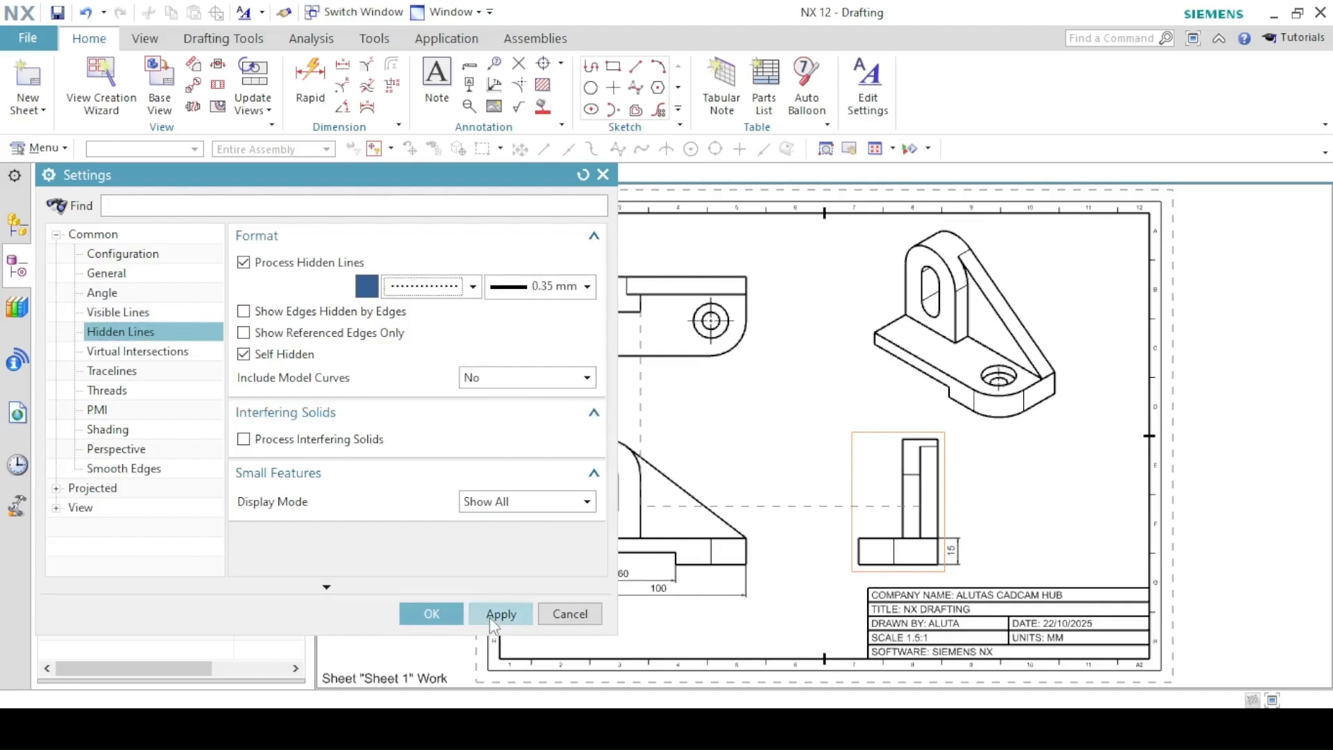
click(431, 614)
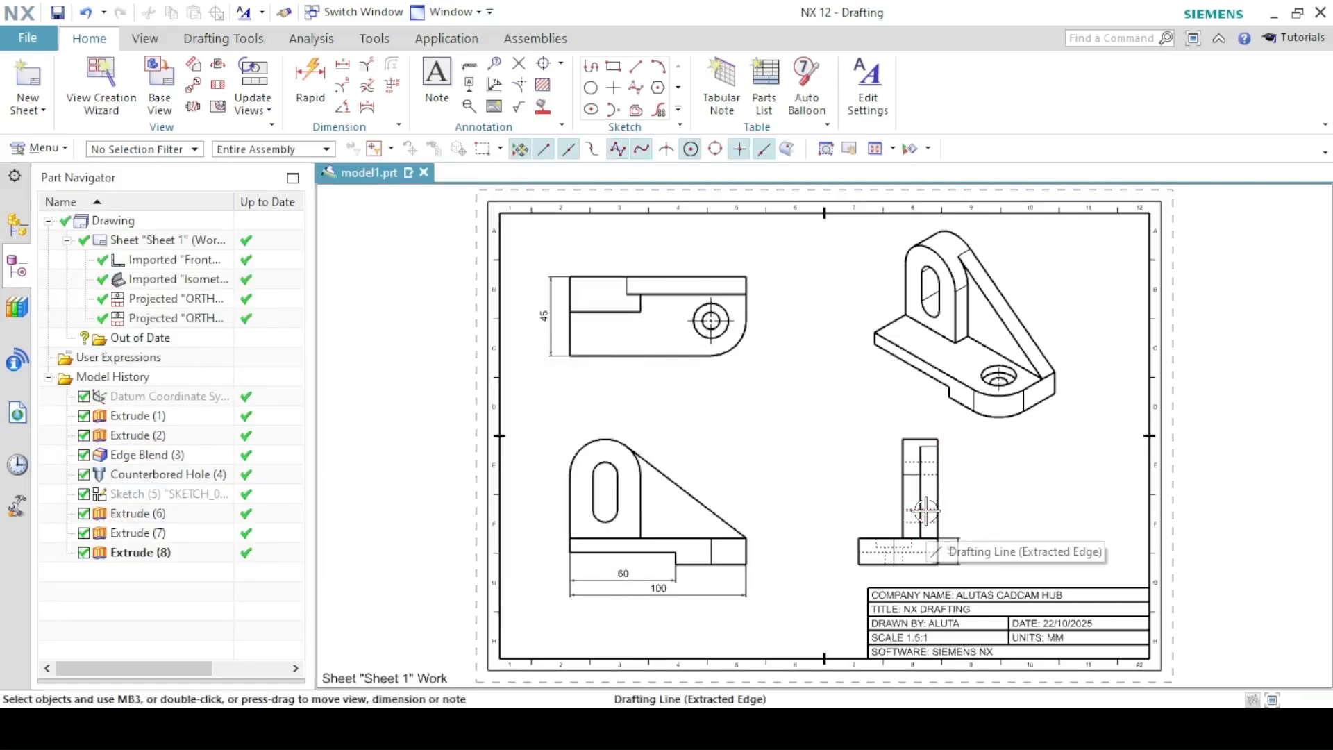
- Add a linear dimension for the step height between the hidden line and base bottom, placed to the left of the side view
scroll(896, 479, up, 5)
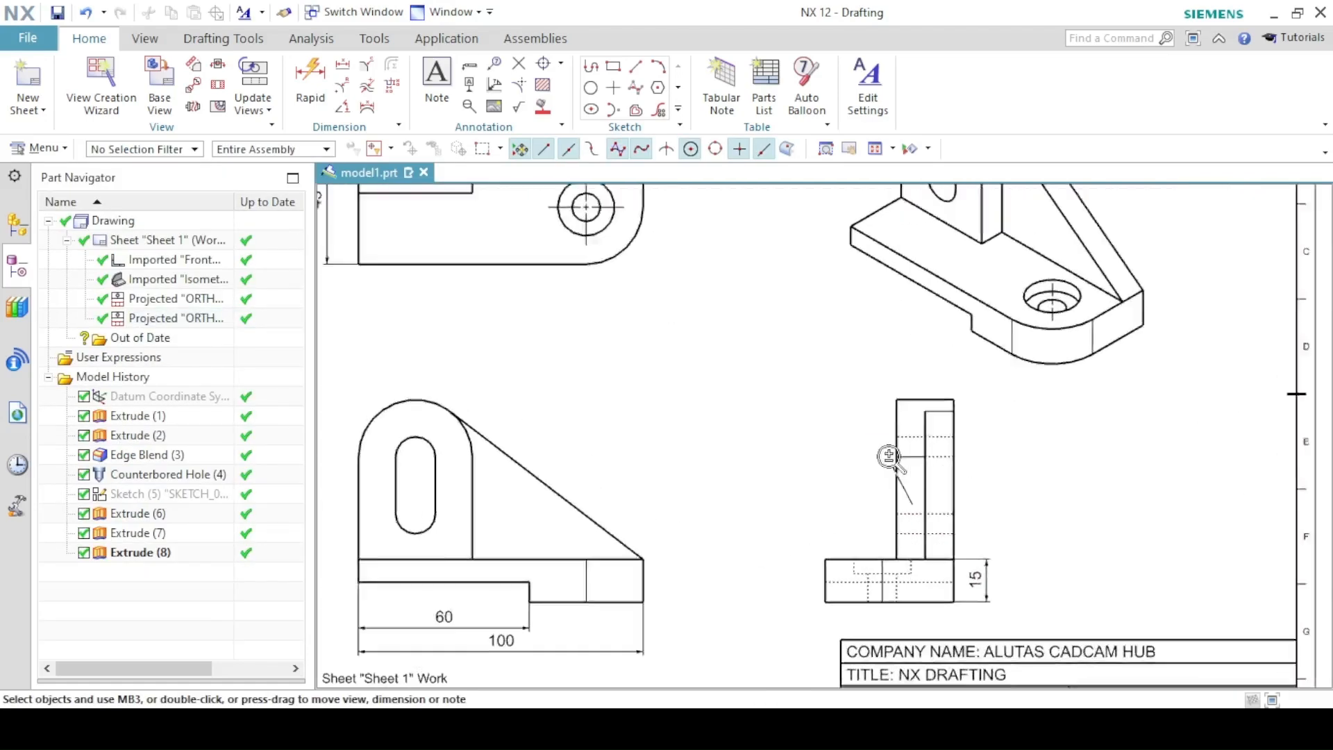
mouse_move(837, 476)
shift+middle_down()
mouse_move(902, 369)
mouse_move(1048, 321)
shift+middle_up()
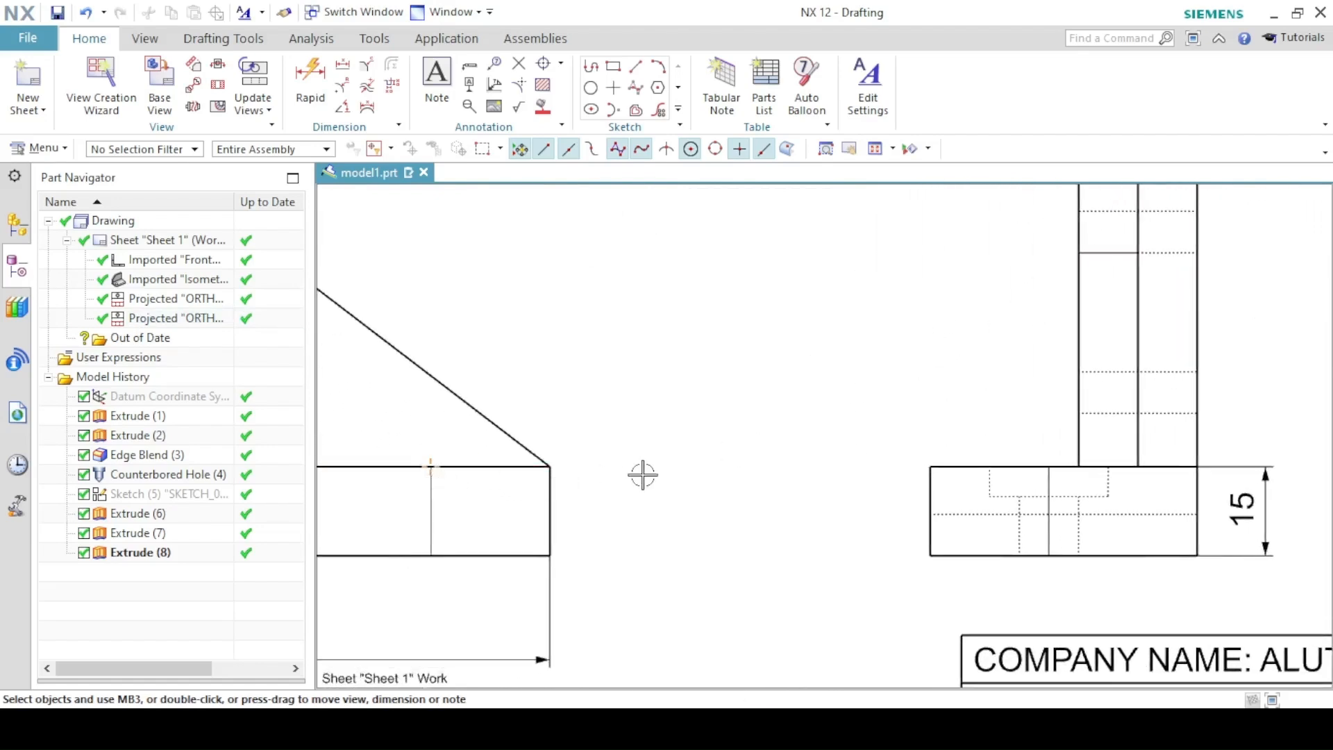
mouse_move(639, 470)
shift+middle_down()
mouse_move(835, 452)
mouse_move(855, 425)
shift+middle_up()
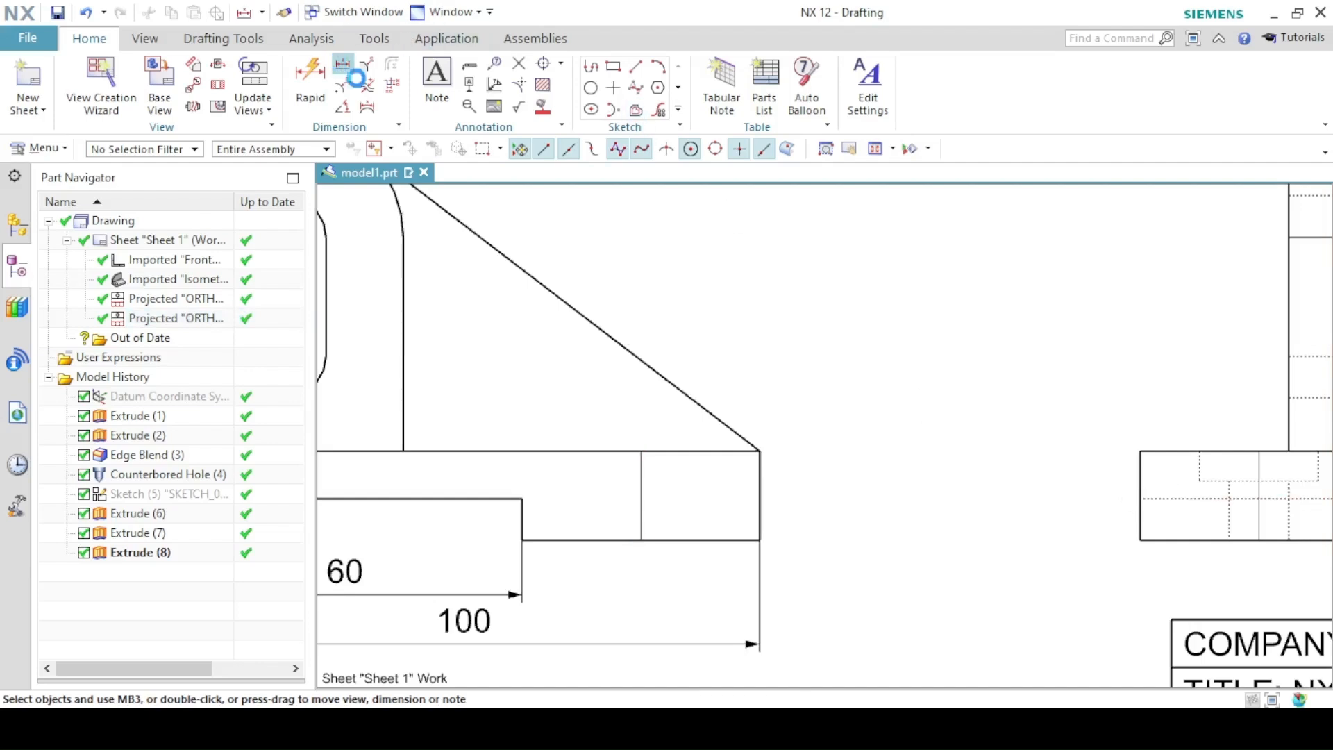
click(342, 65)
click(1187, 498)
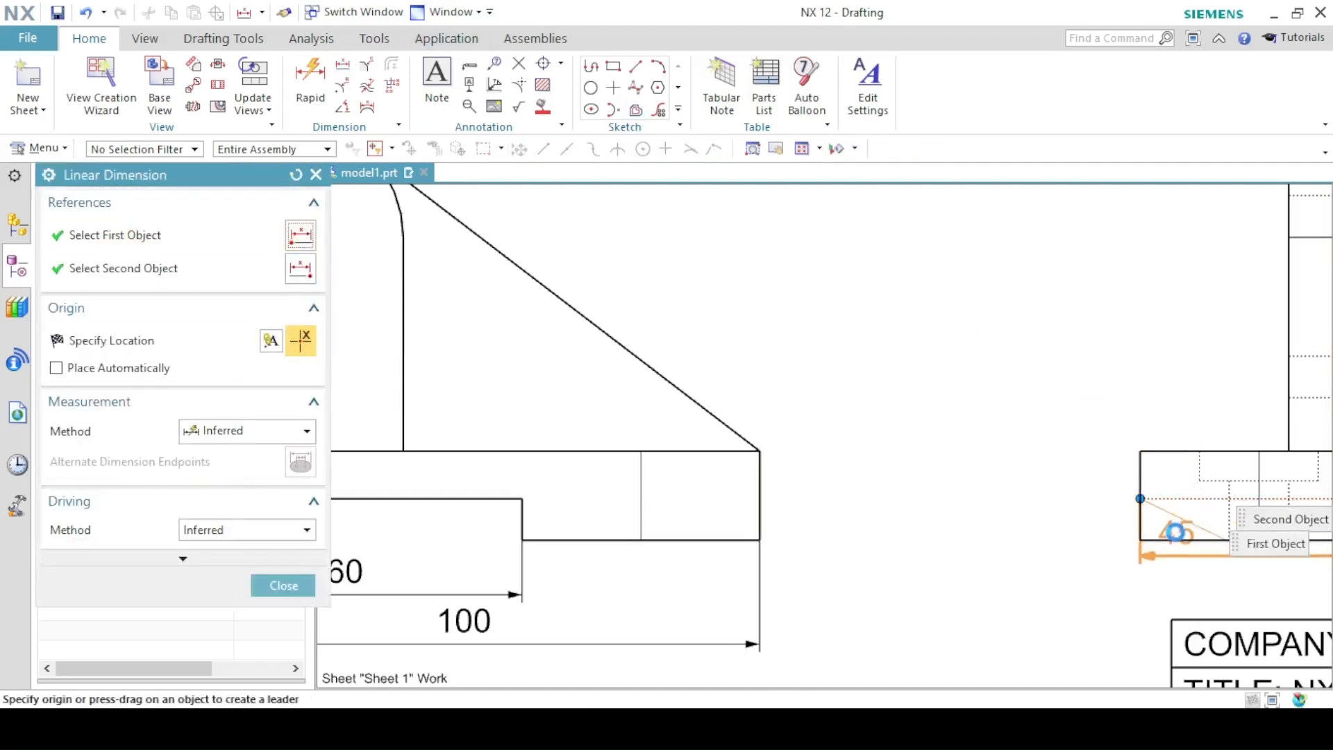
click(1175, 540)
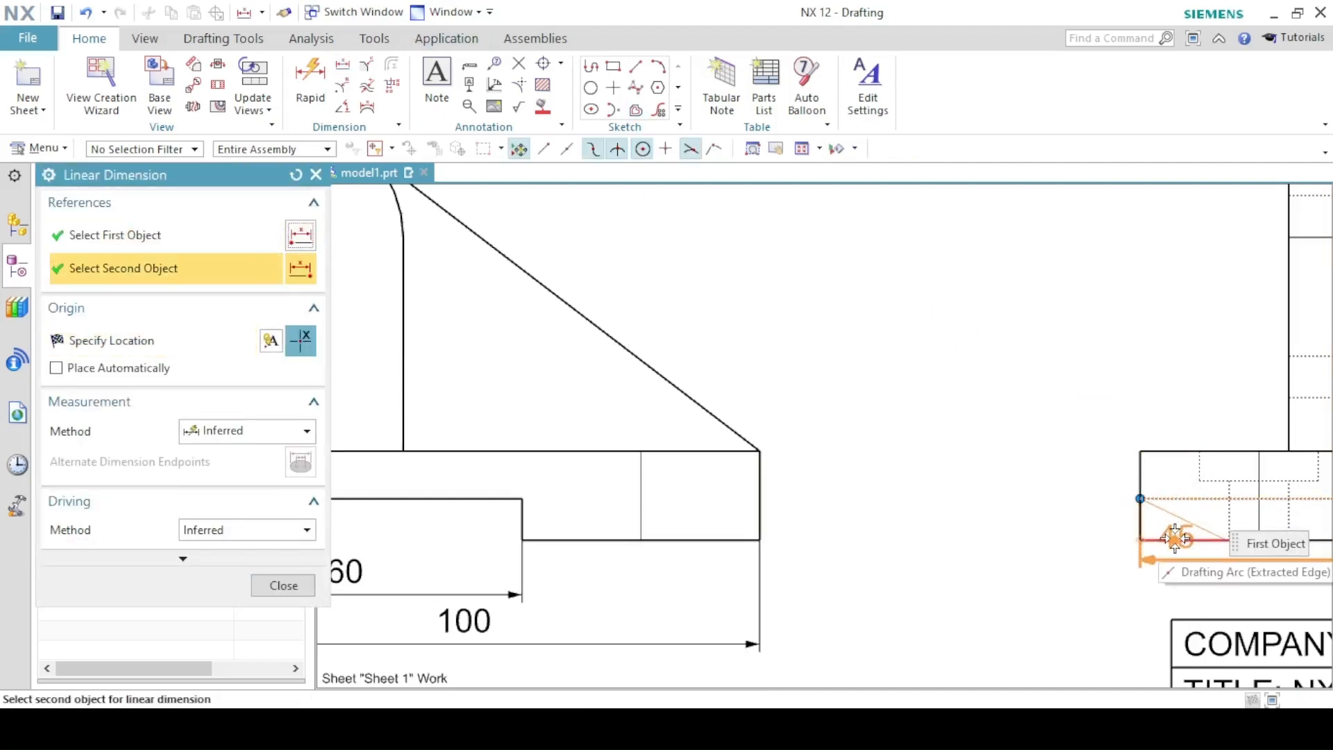
click(1080, 525)
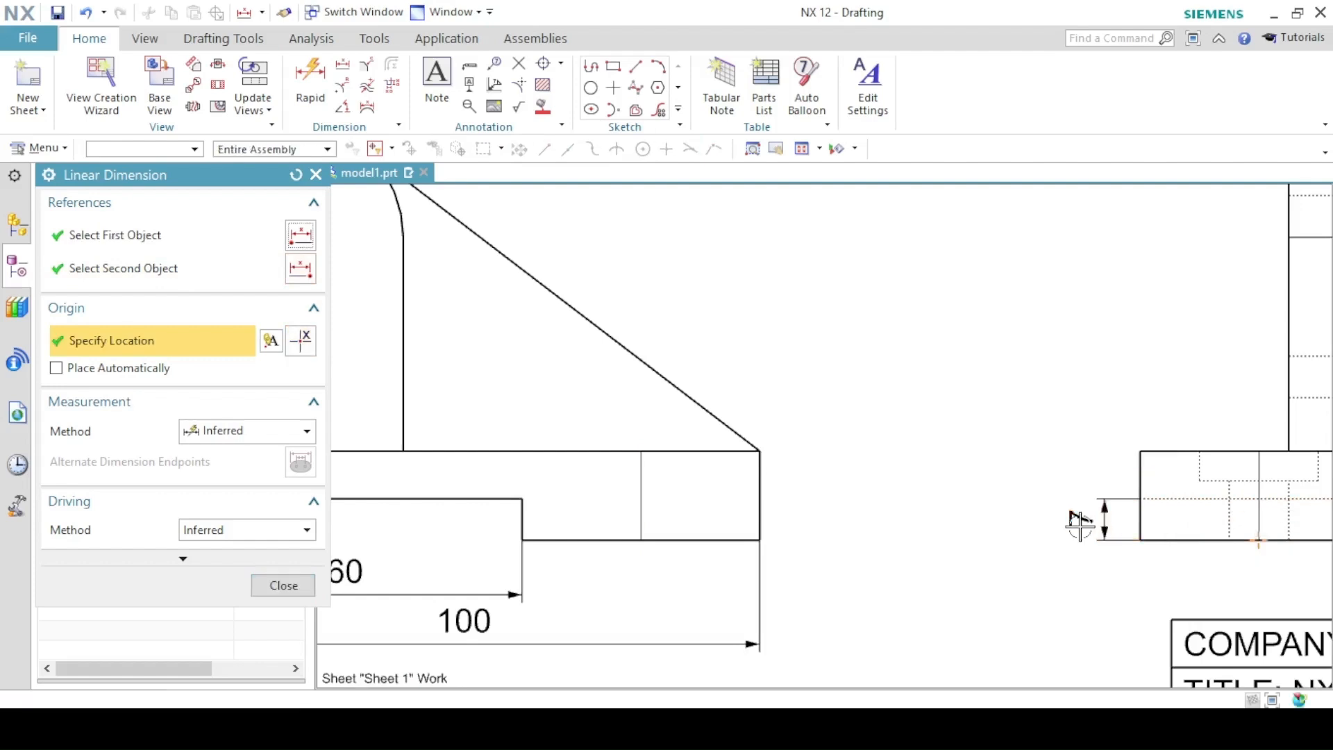
click(283, 585)
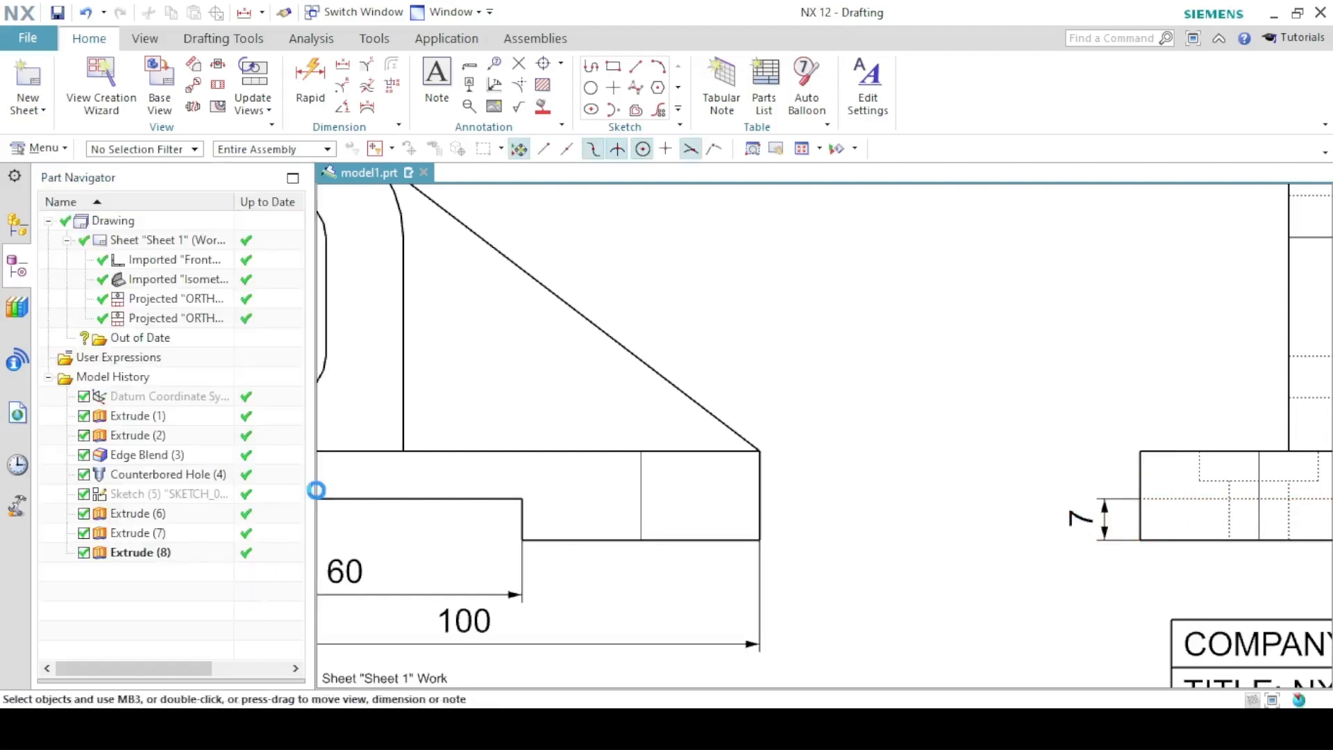
- Set the top view's hidden lines to the dotted line font and accept the view settings
click(890, 150)
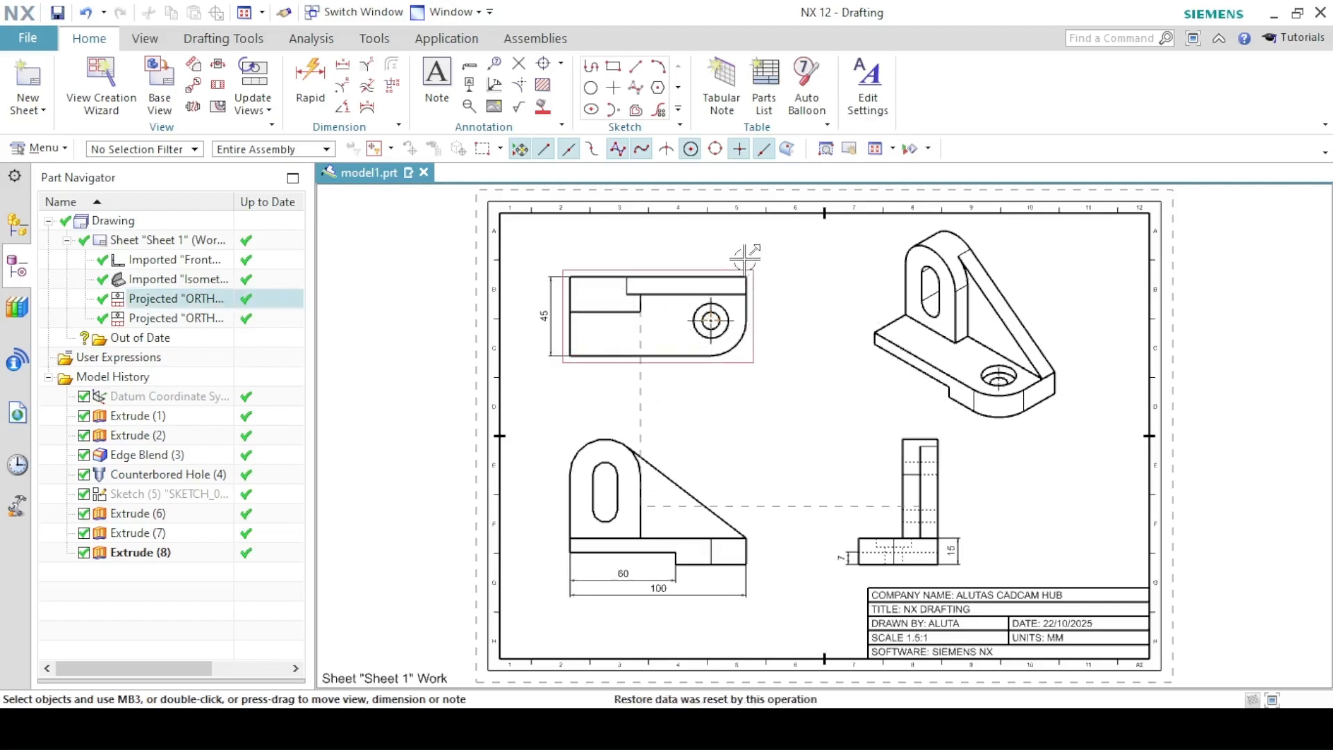
click(703, 268)
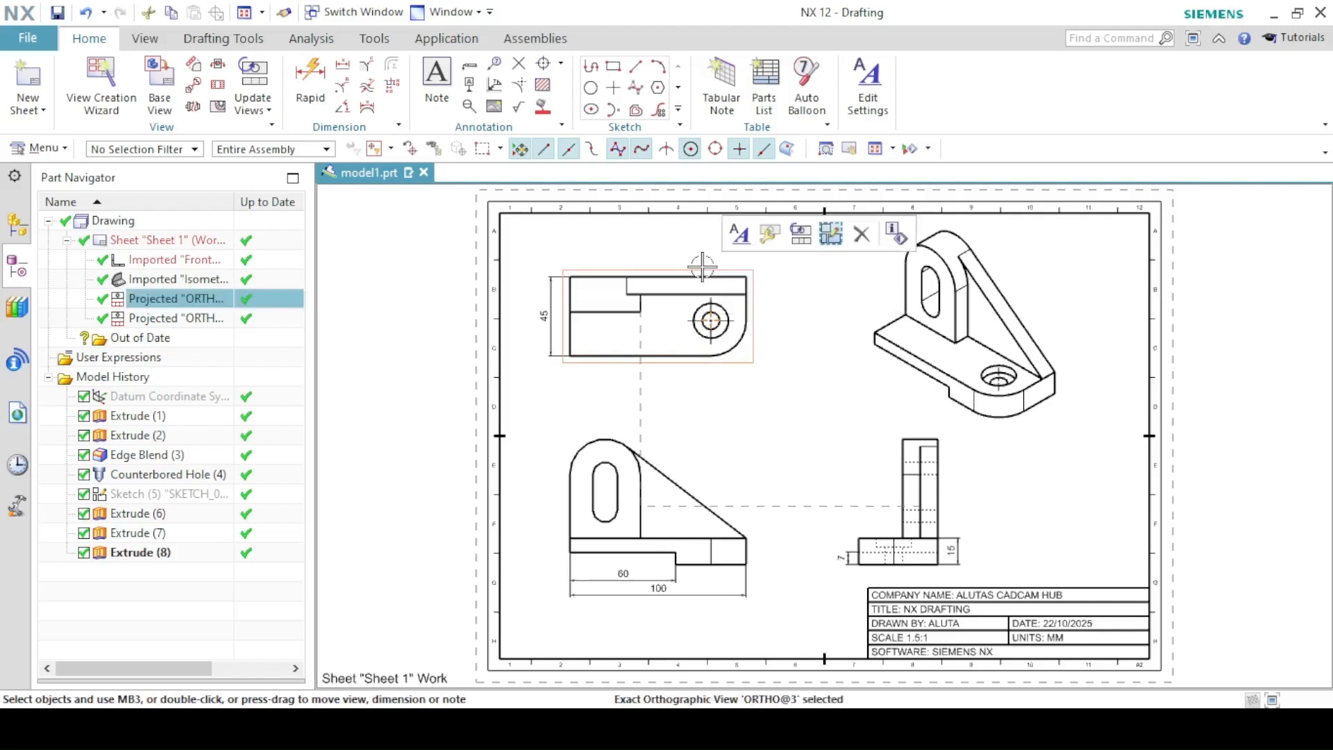
click(738, 236)
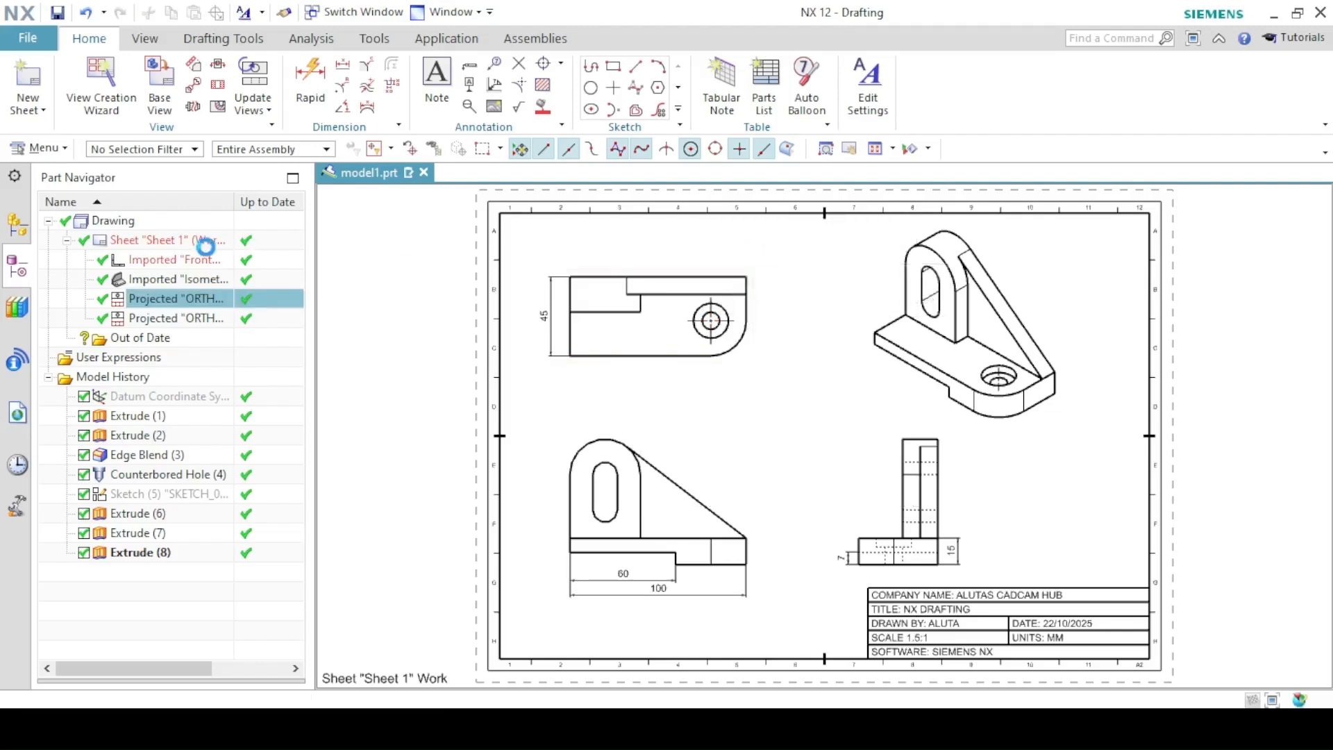
click(430, 287)
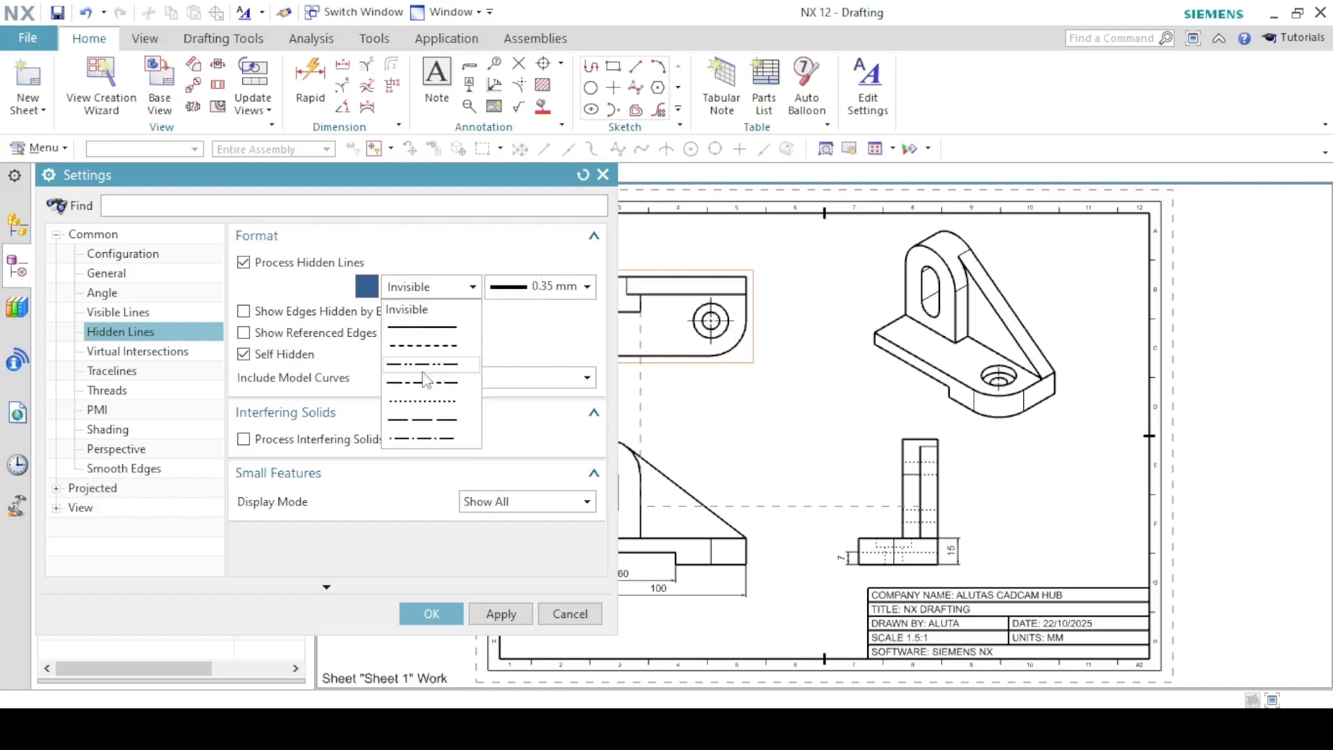
click(430, 404)
click(444, 613)
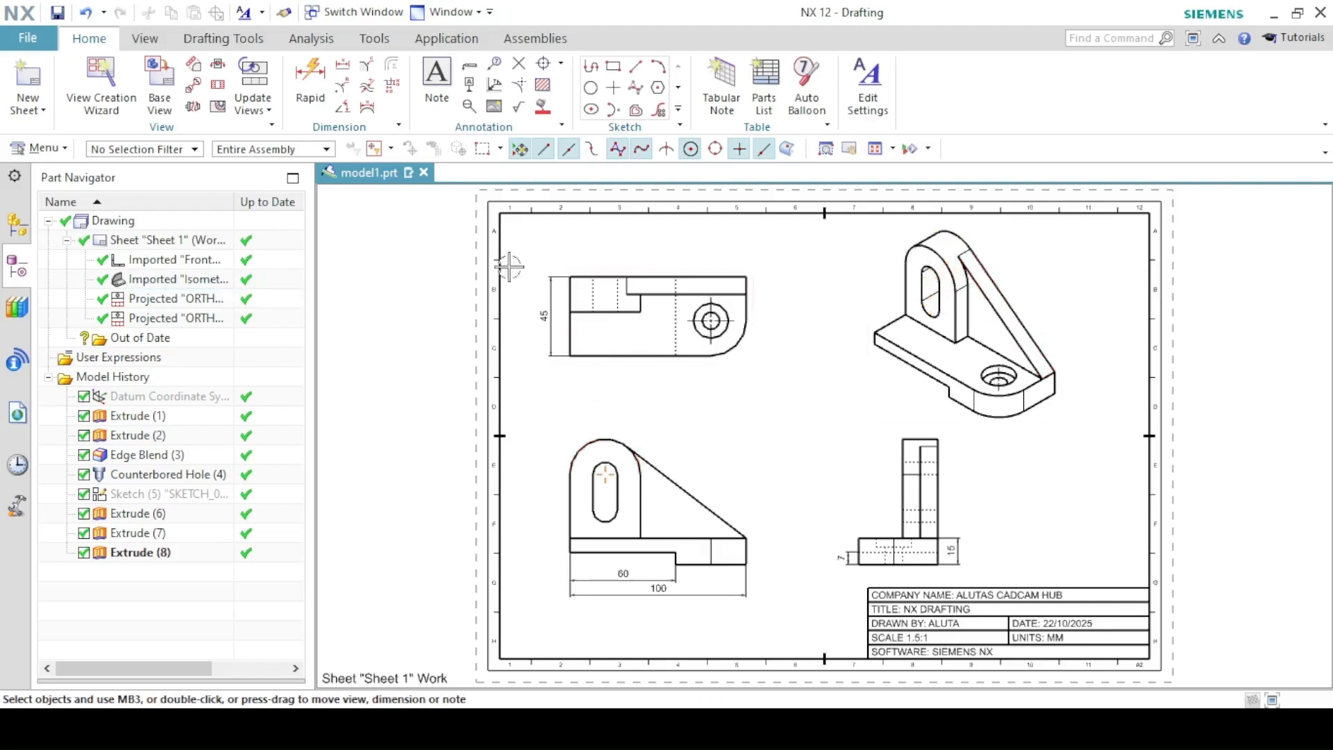
- Add a radial dimension with the Radial method to the upright's rounded top in the front view, placed at its upper left
click(368, 106)
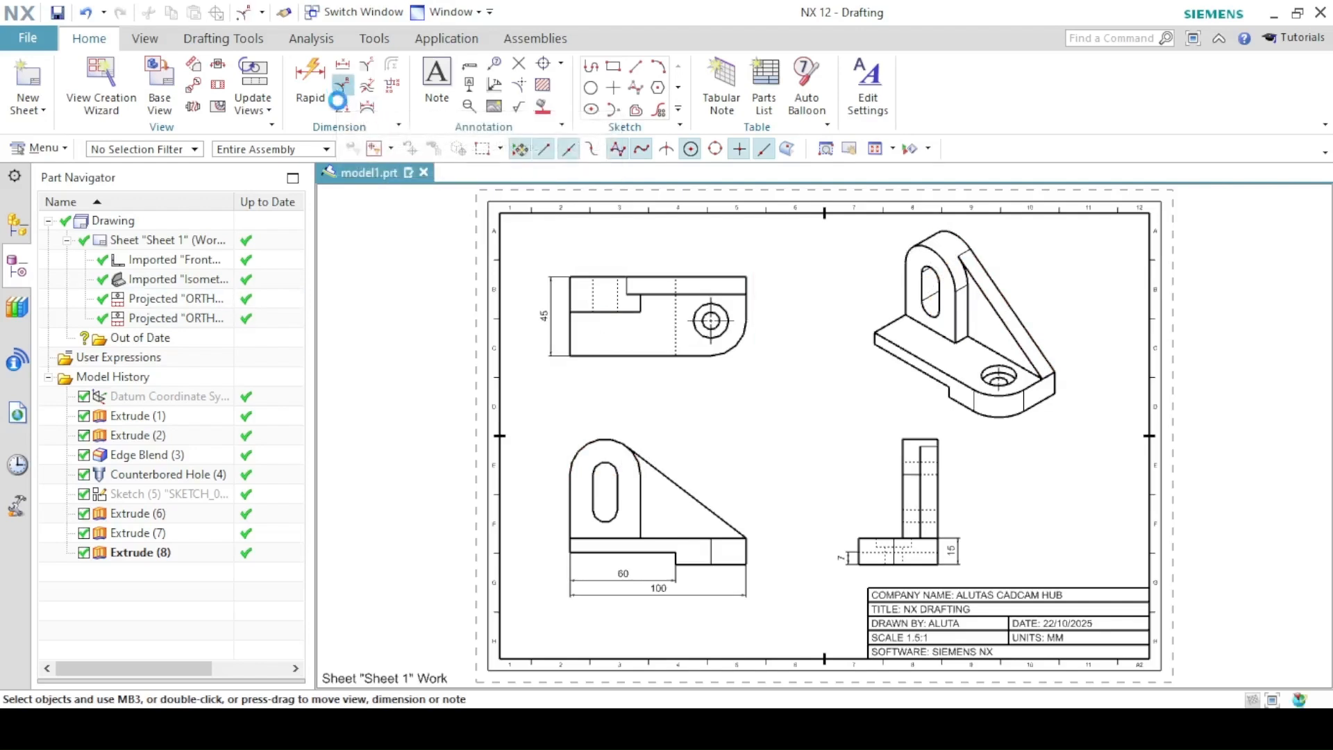
click(259, 420)
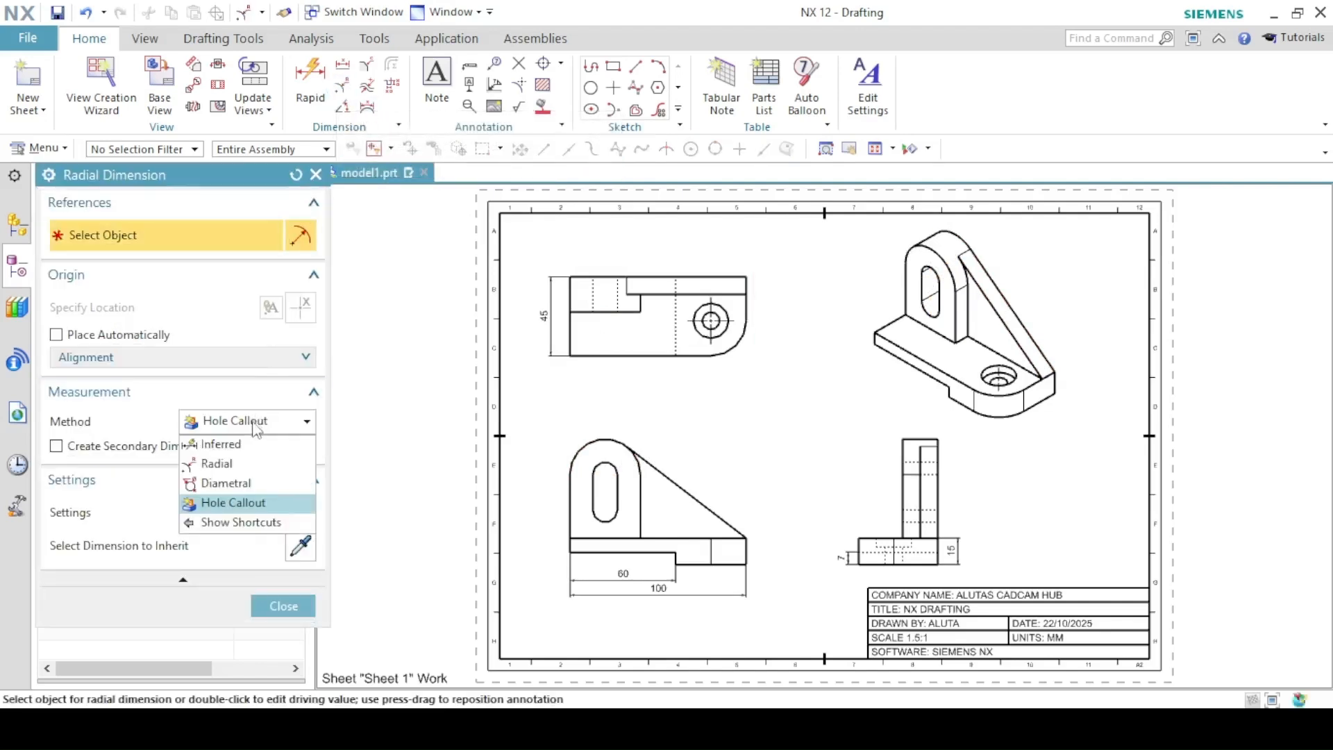
click(212, 464)
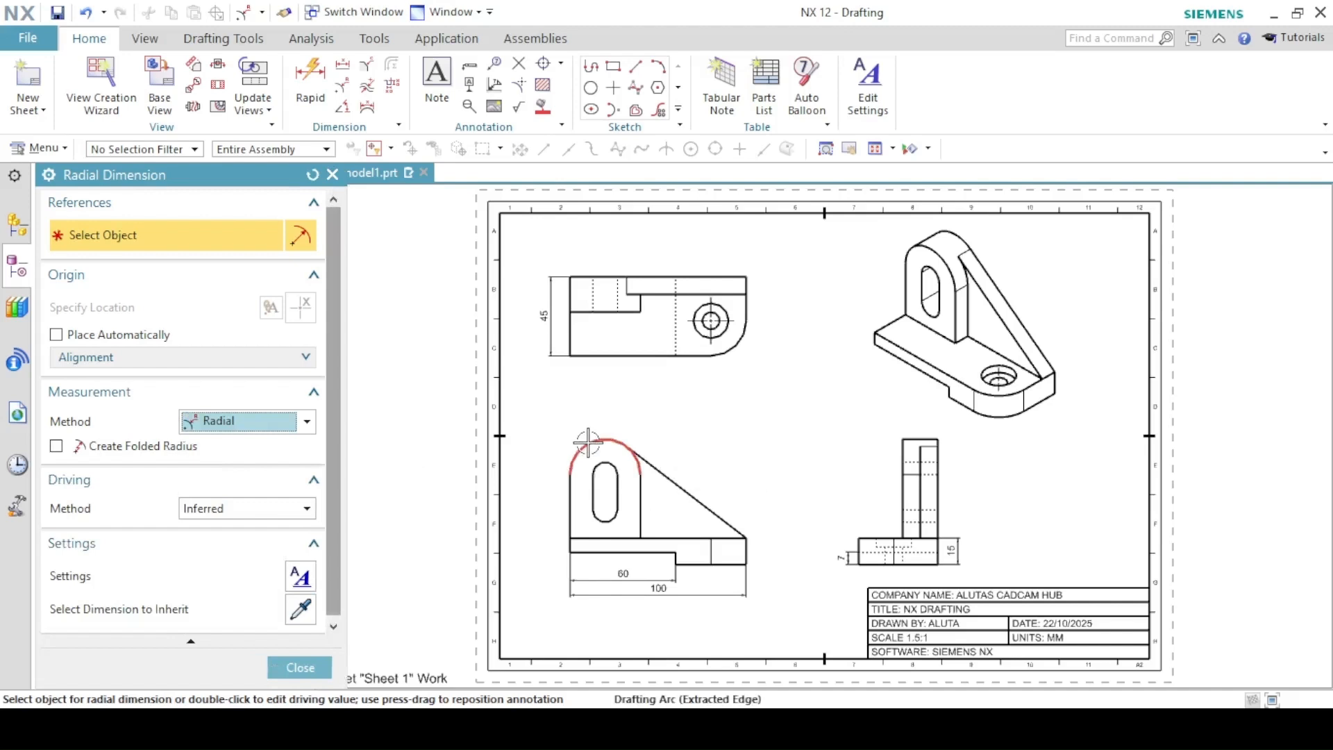
click(587, 441)
click(536, 479)
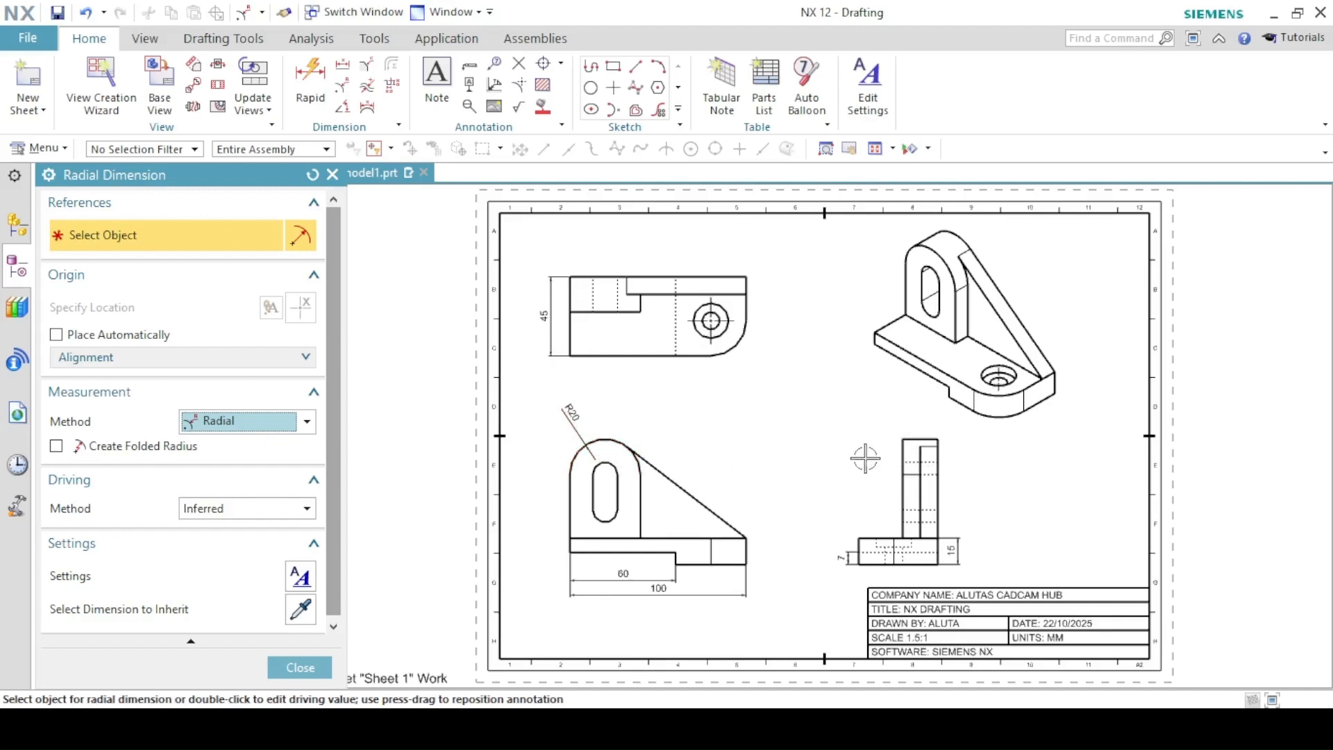
- Add a linear dimension for the upright's height above the base in the side view, placed to the right of the view
click(400, 83)
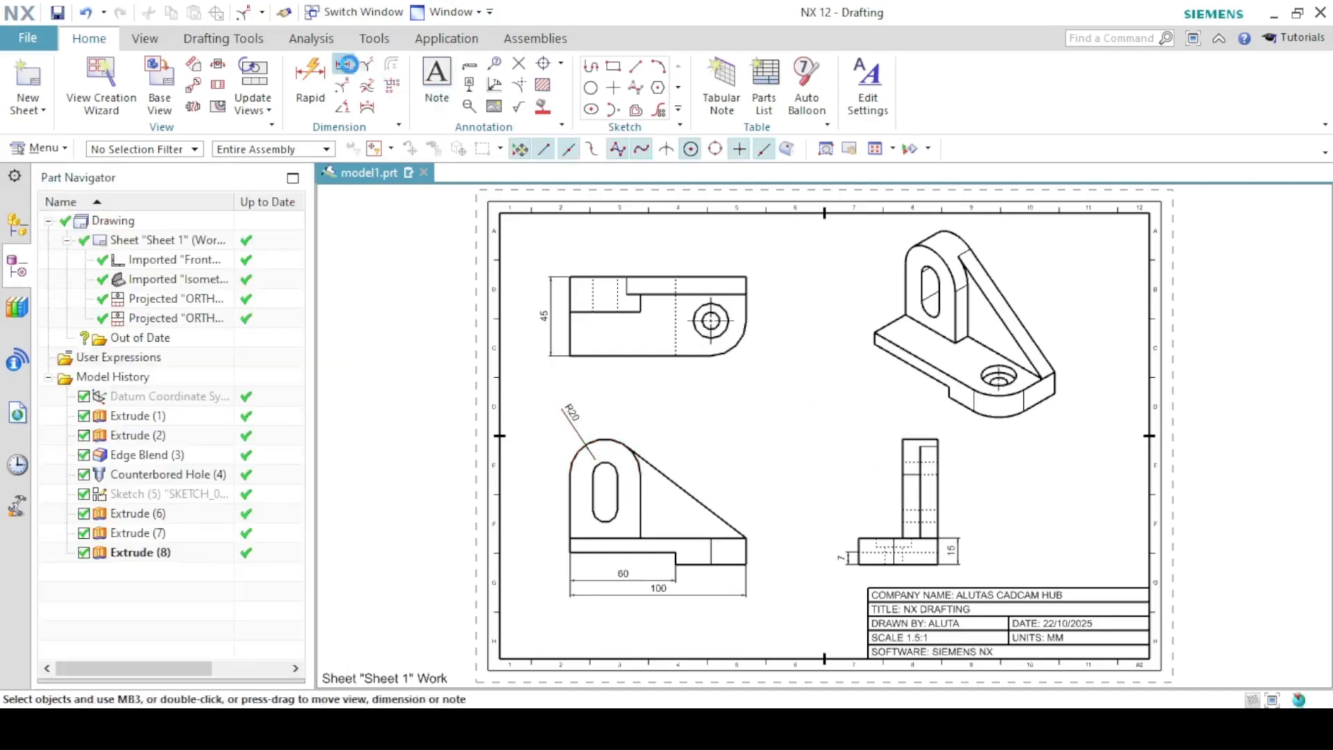
click(919, 436)
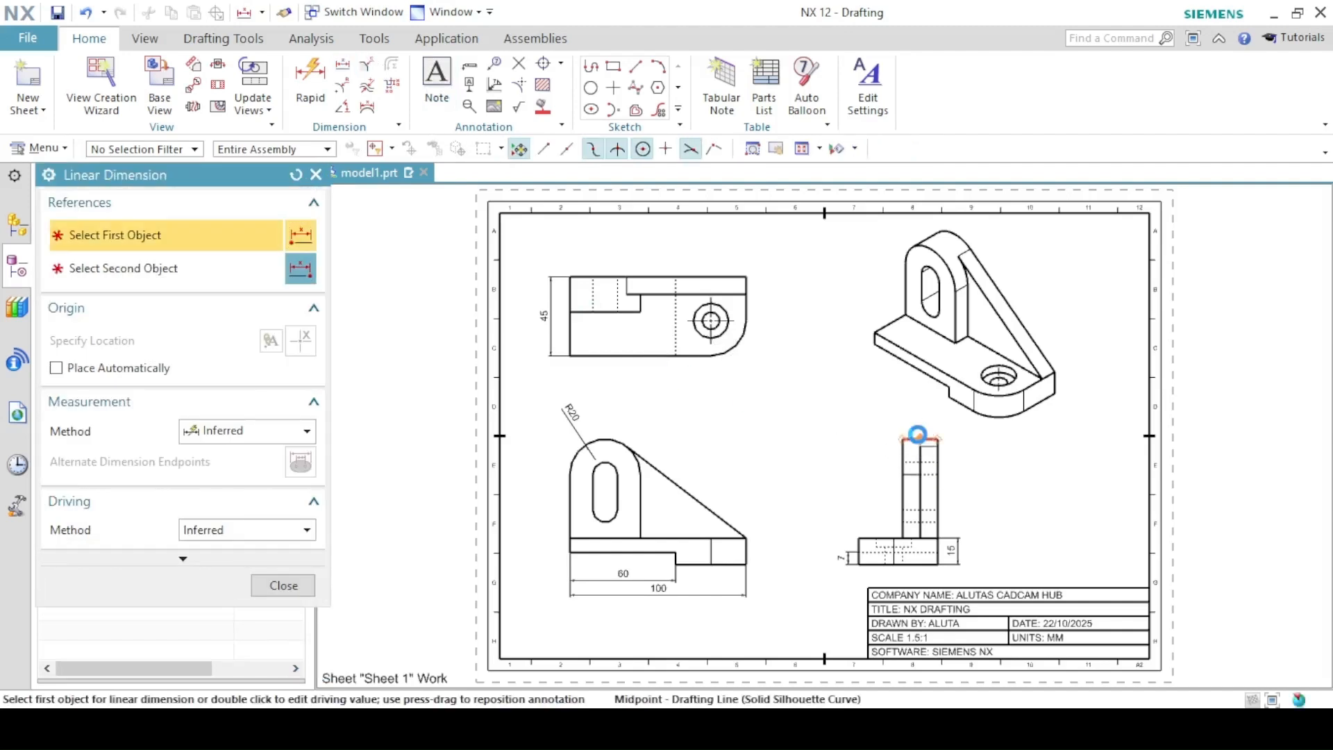
click(920, 538)
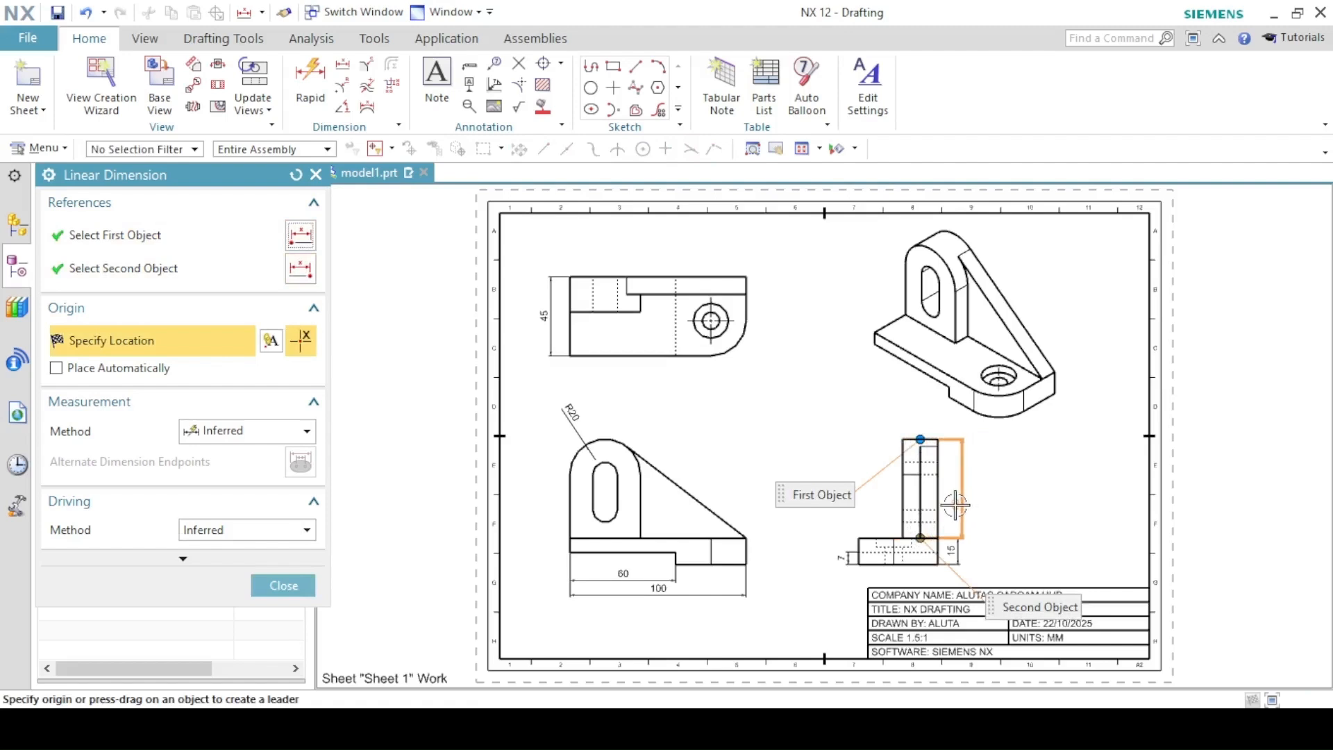
click(954, 504)
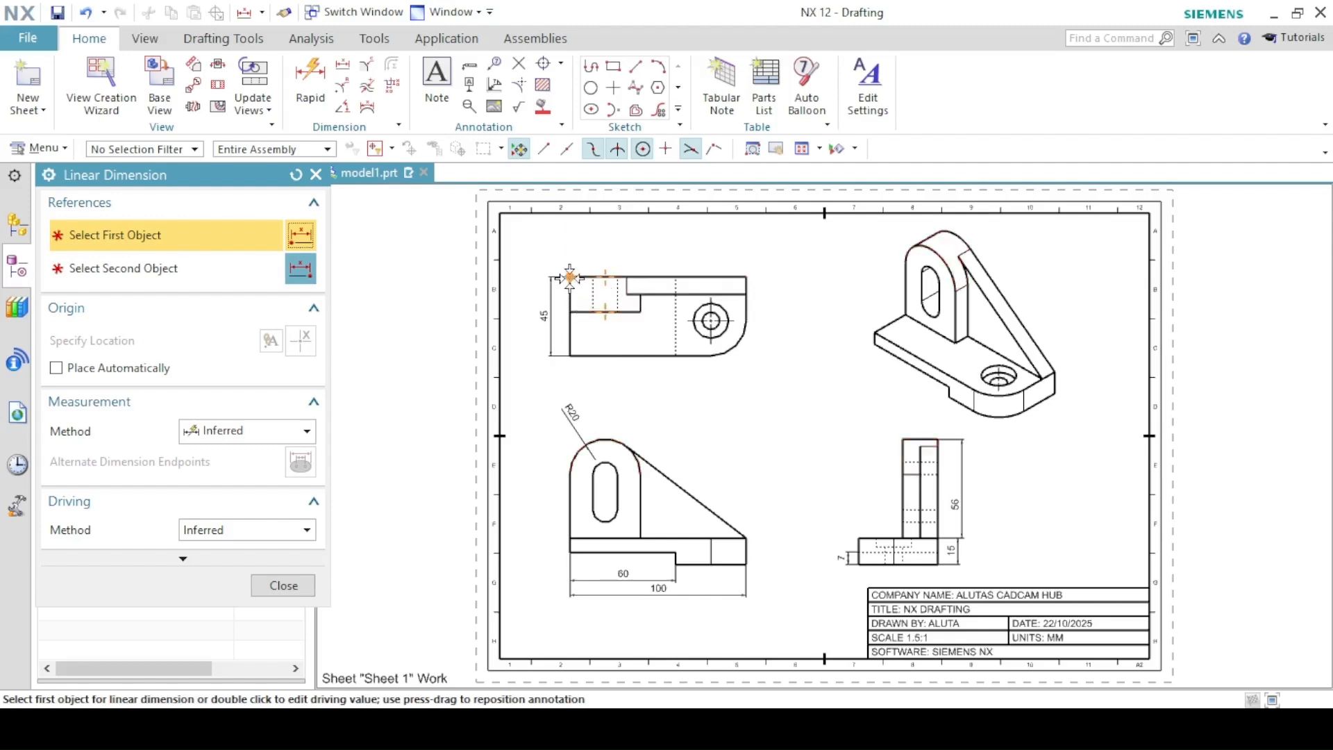
- Add linear dimensions in the top view for the upright's thickness, placed left of the view, and the rib's thickness, placed right of it
click(569, 277)
click(566, 304)
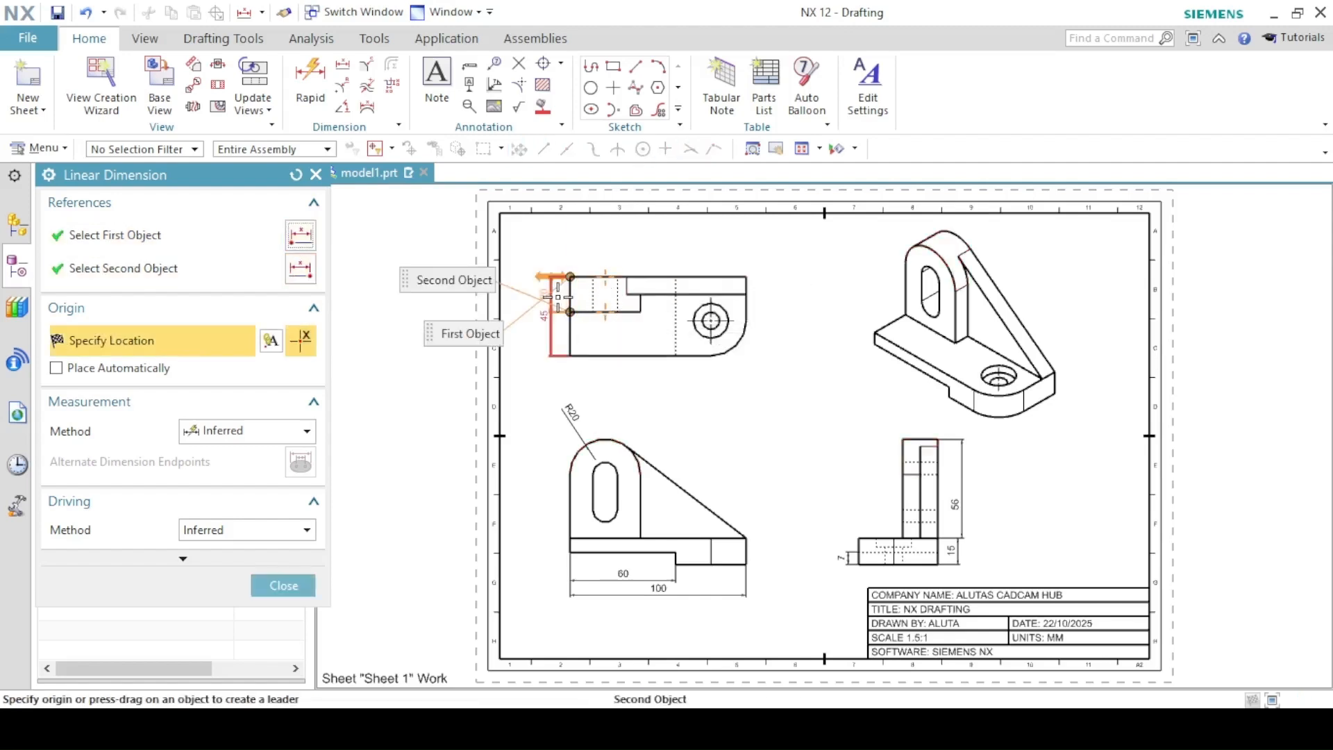
click(526, 286)
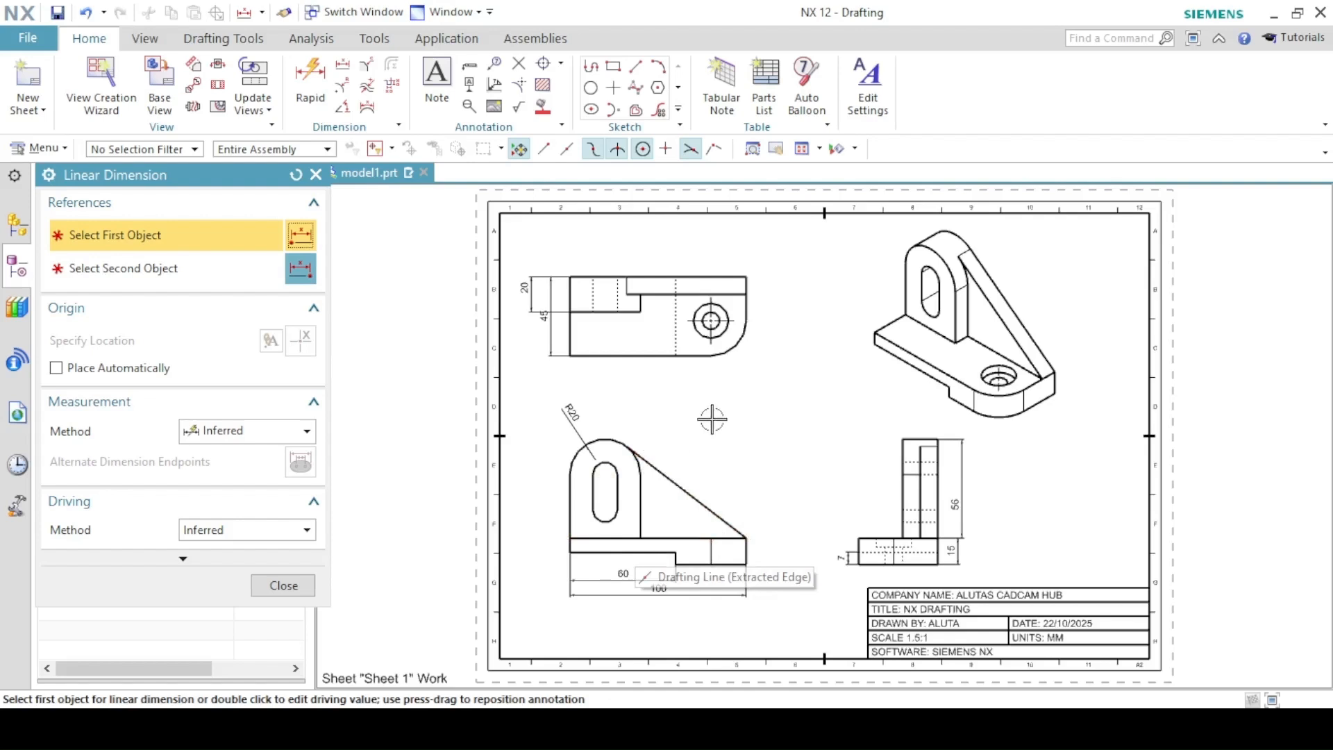
click(746, 277)
click(746, 295)
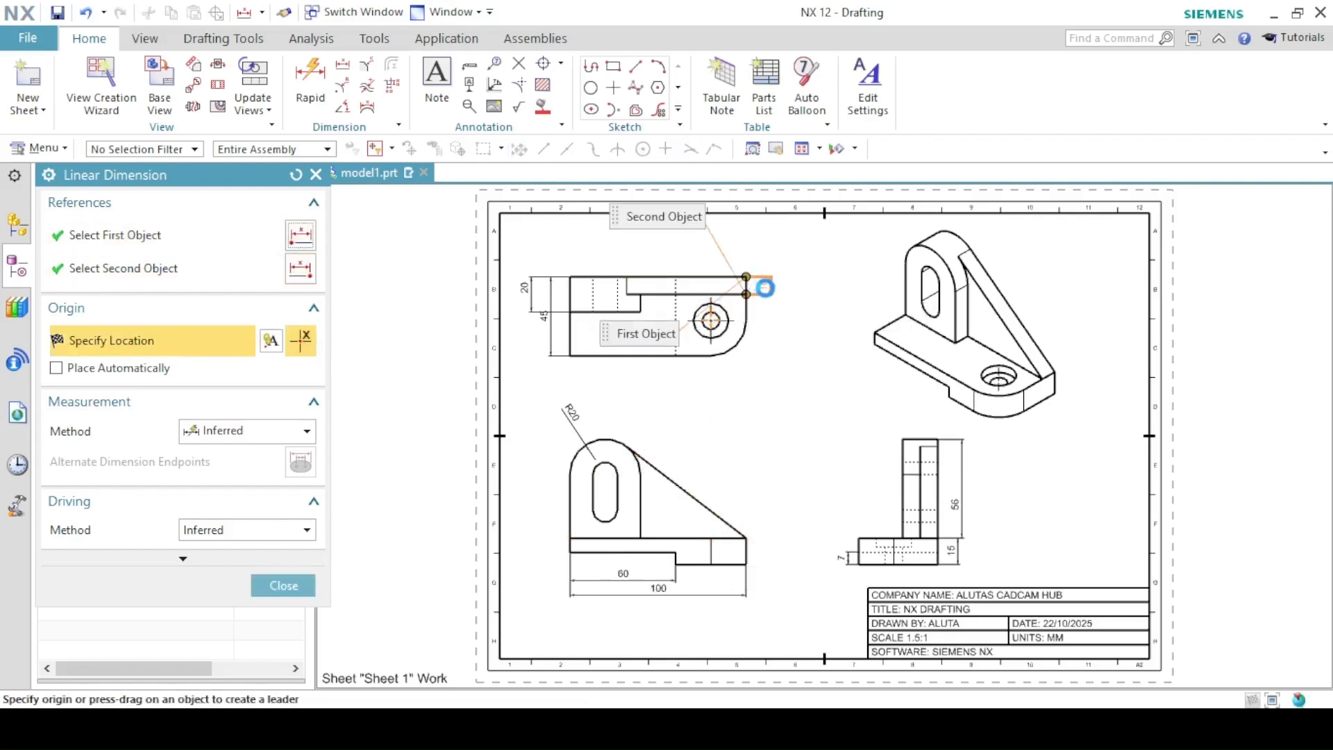
click(764, 283)
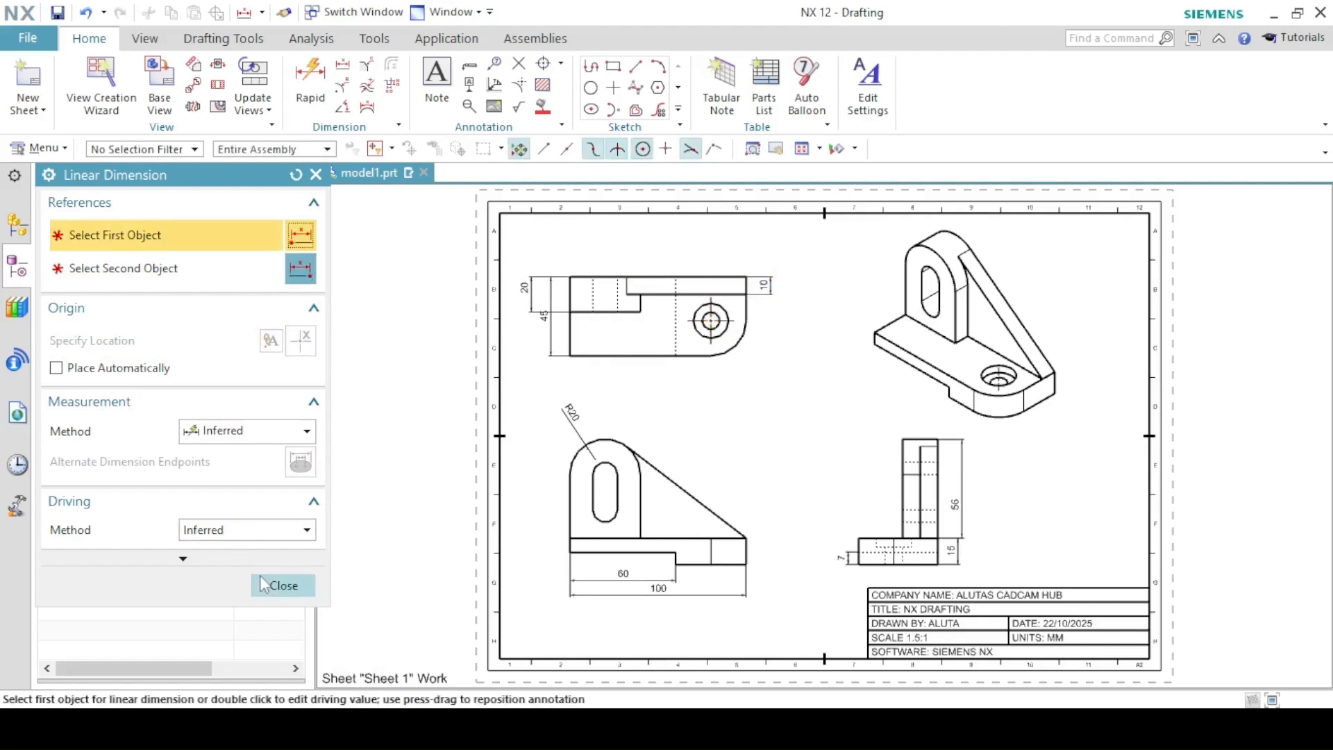
click(283, 586)
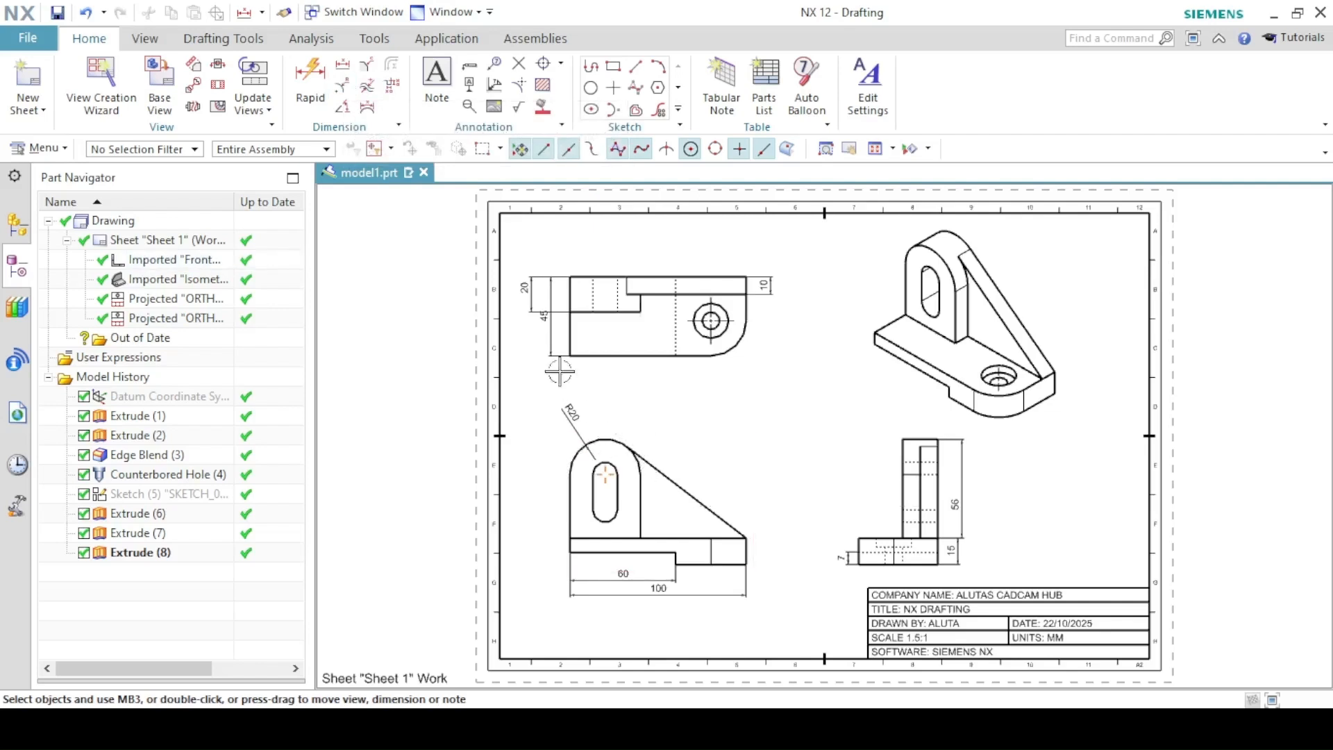
- Add a radial dimension with the Radial method to the slot's top arc in the front view, placed at its upper right
click(368, 107)
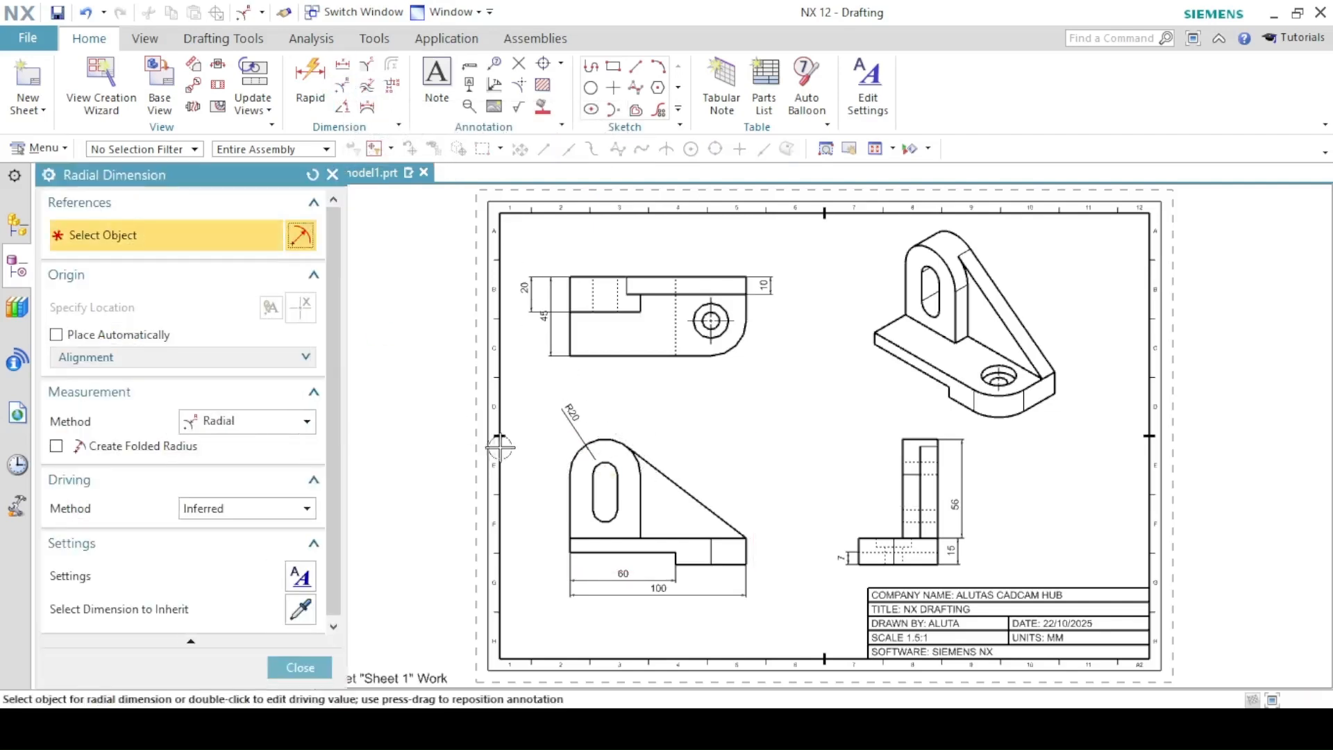
click(606, 472)
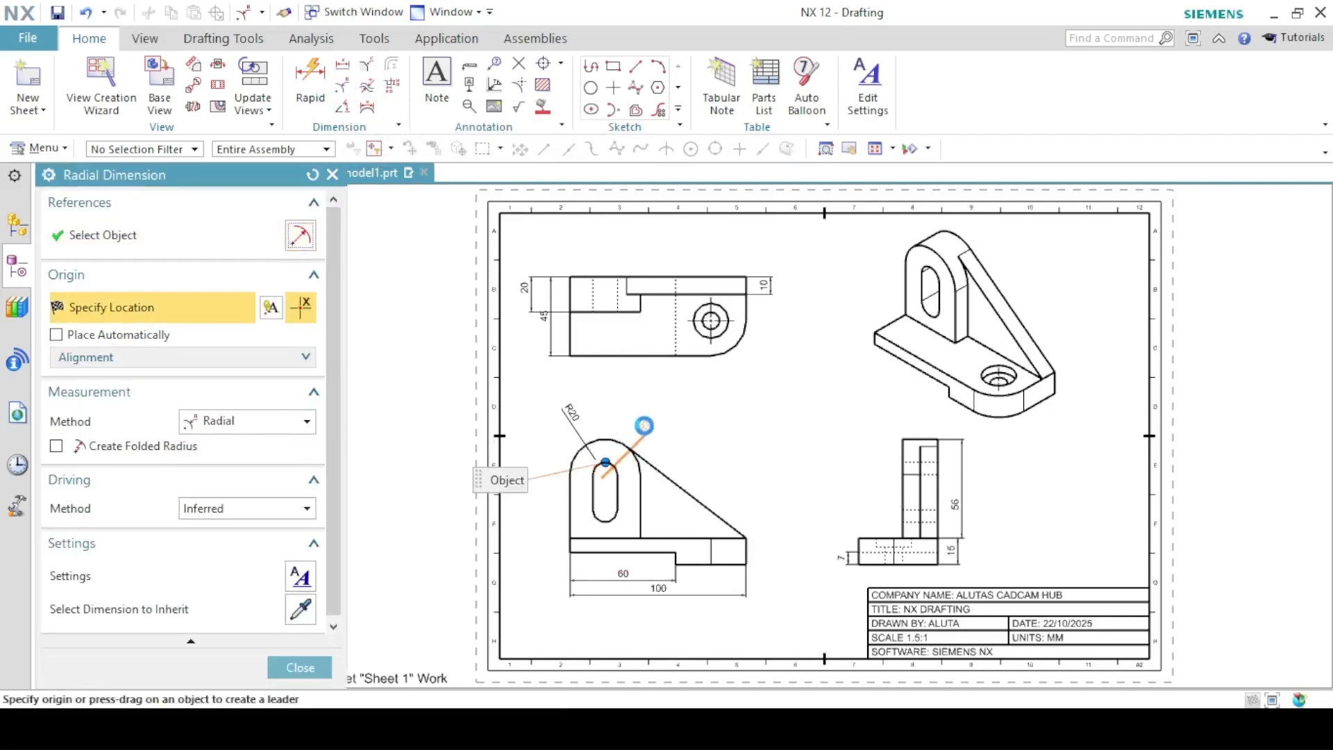
click(643, 428)
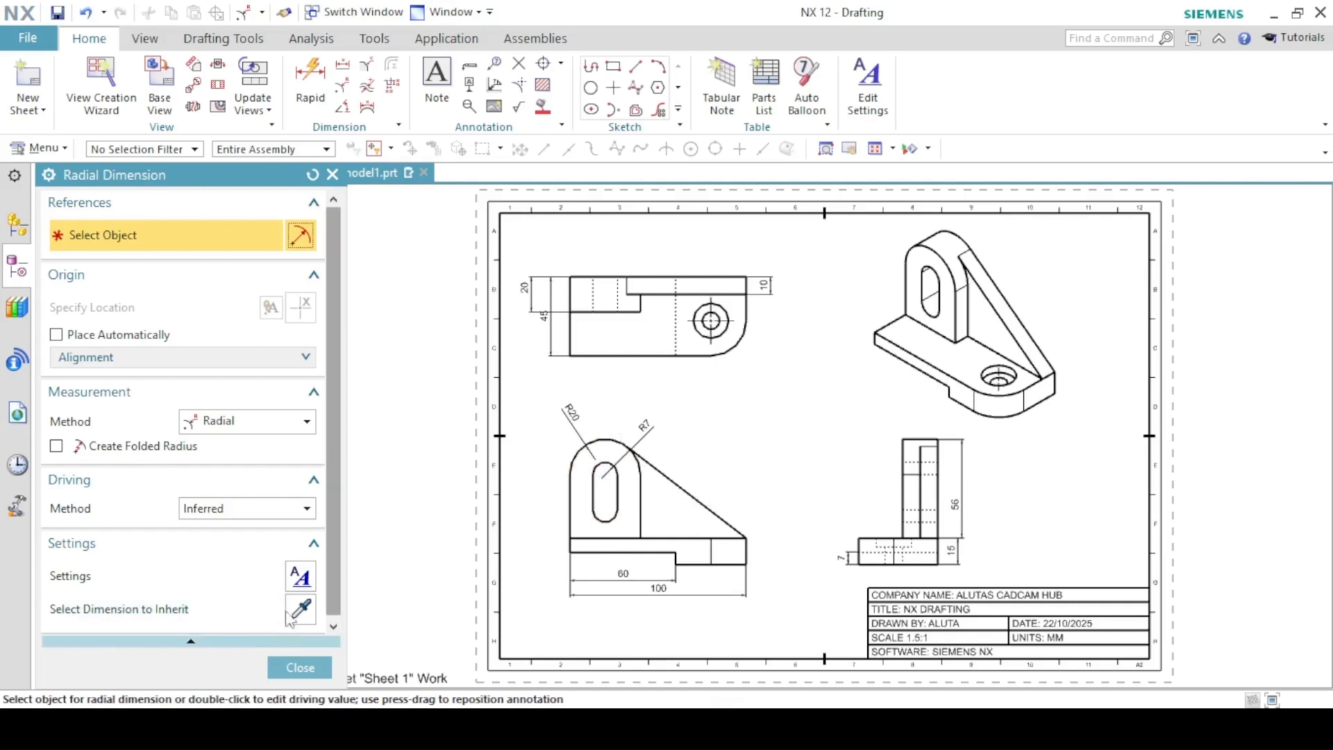
- Add linear dimensions left of the side view for the slot's overall height and the distance from the slot's top to the upright's top
click(342, 64)
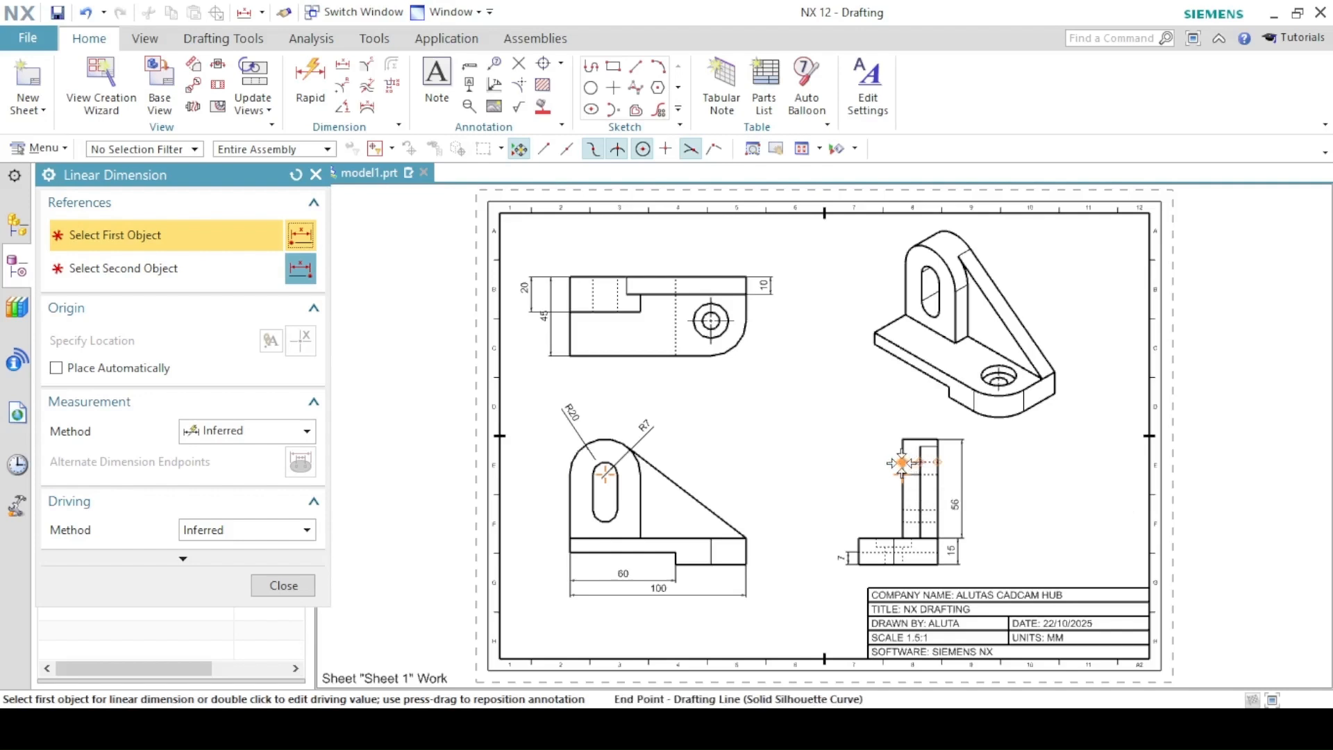
click(902, 462)
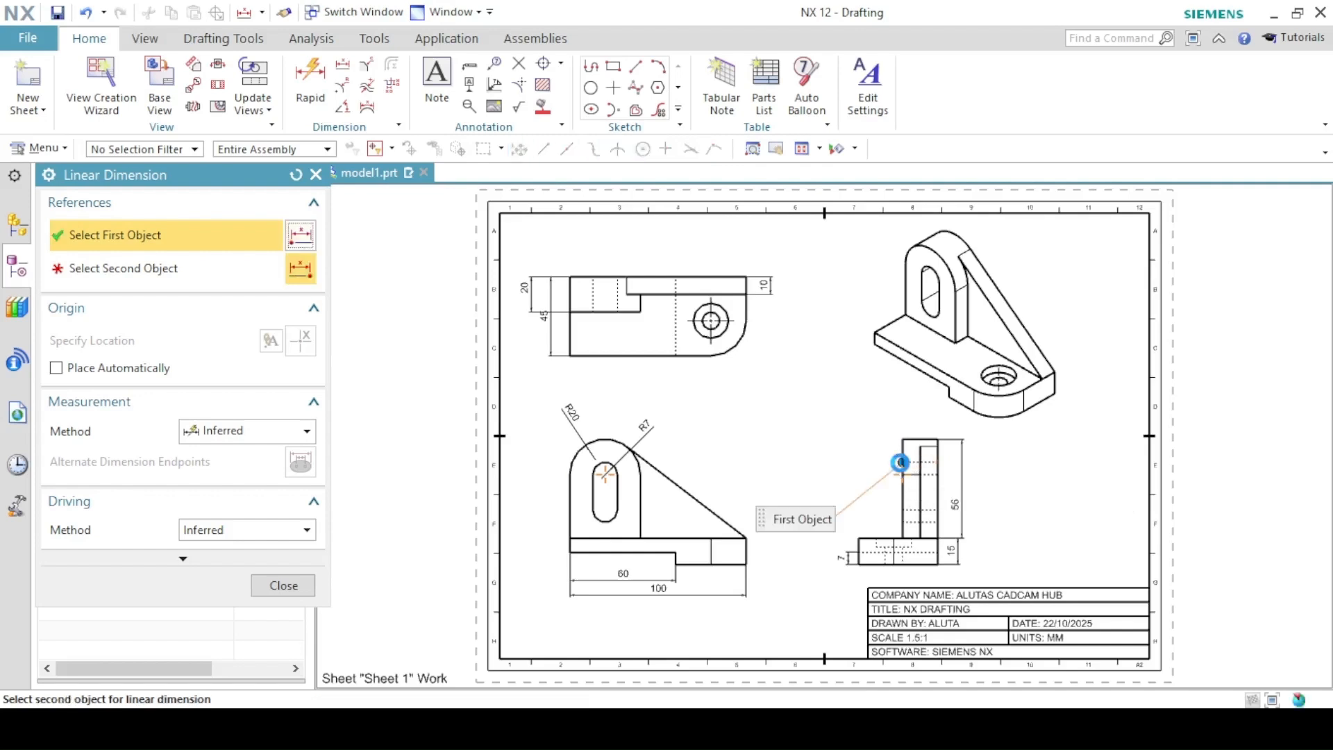
click(903, 522)
click(838, 491)
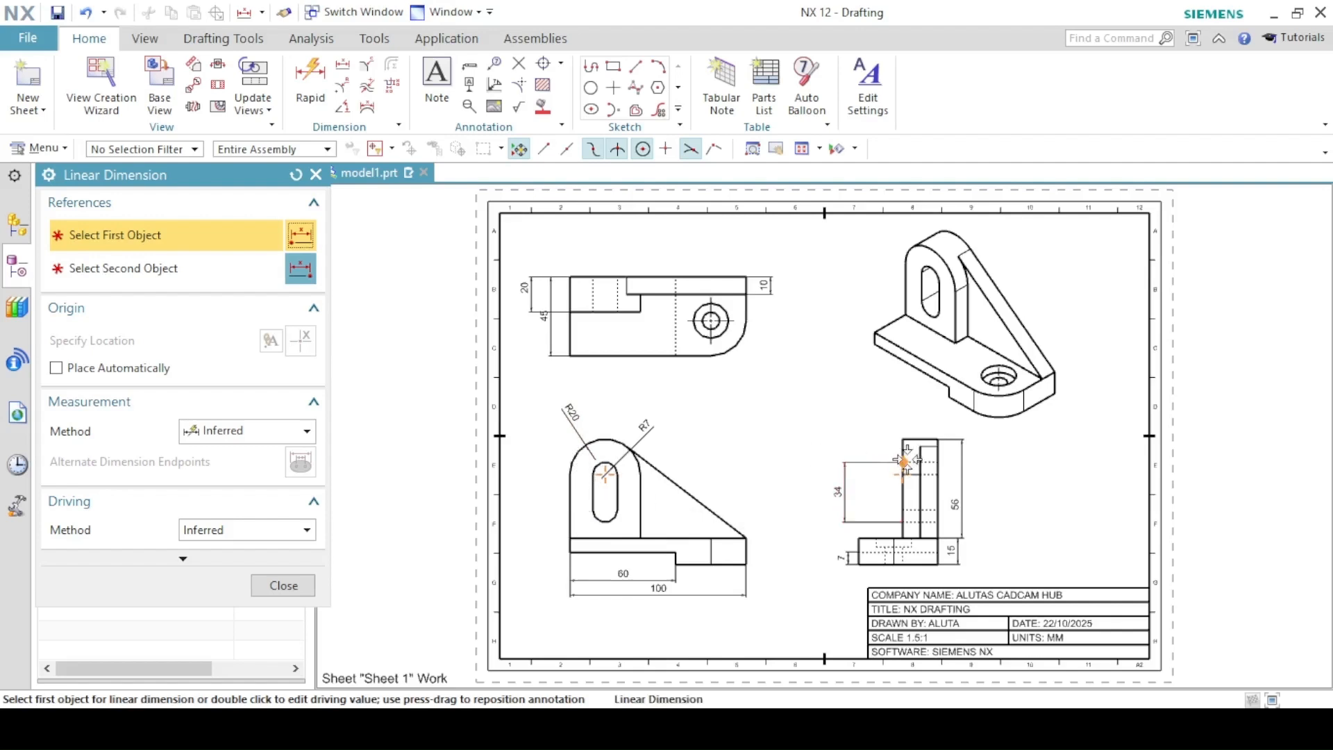
click(903, 461)
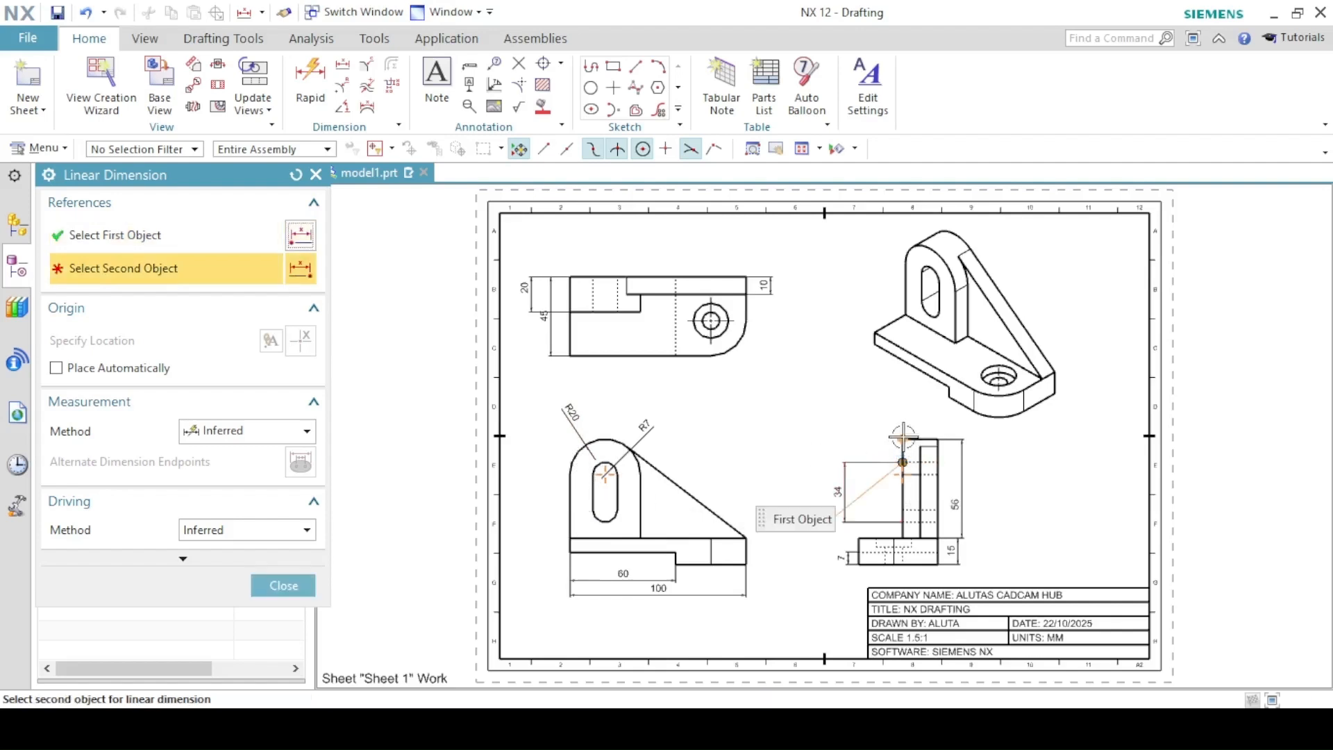
click(903, 435)
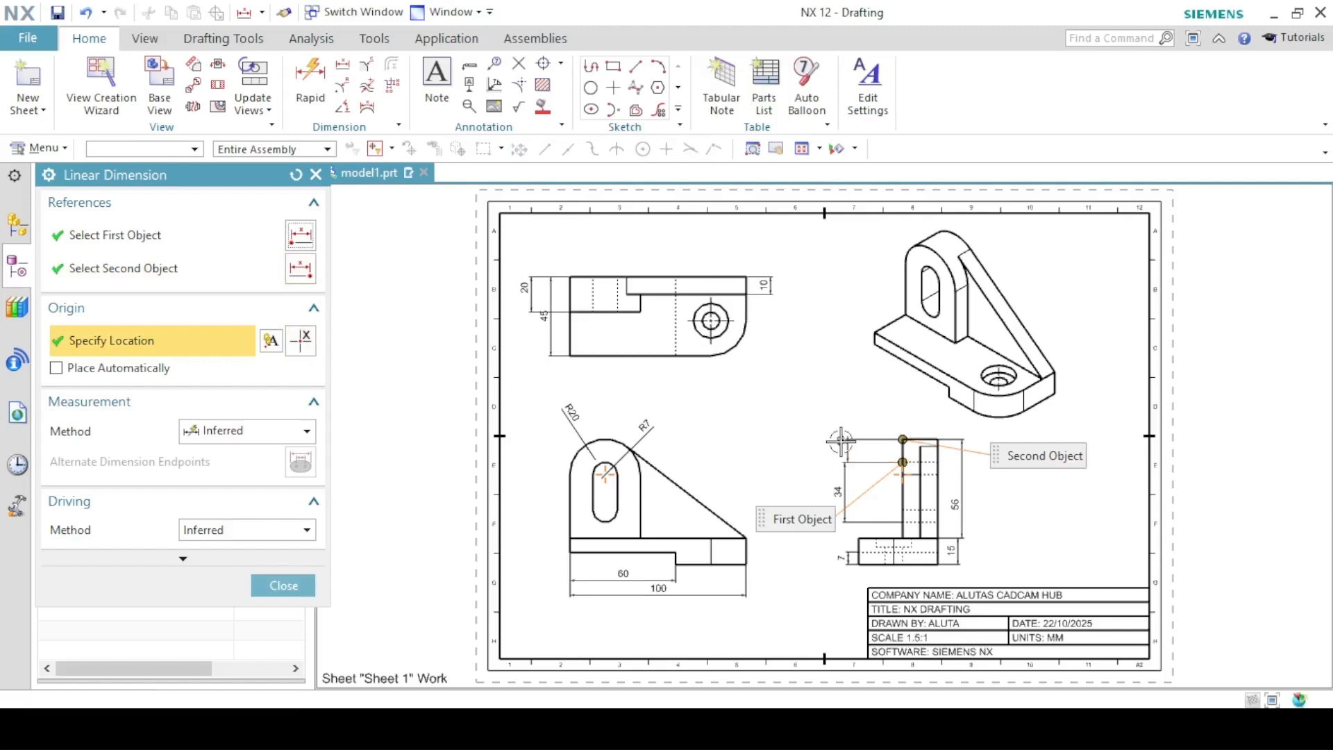
click(842, 450)
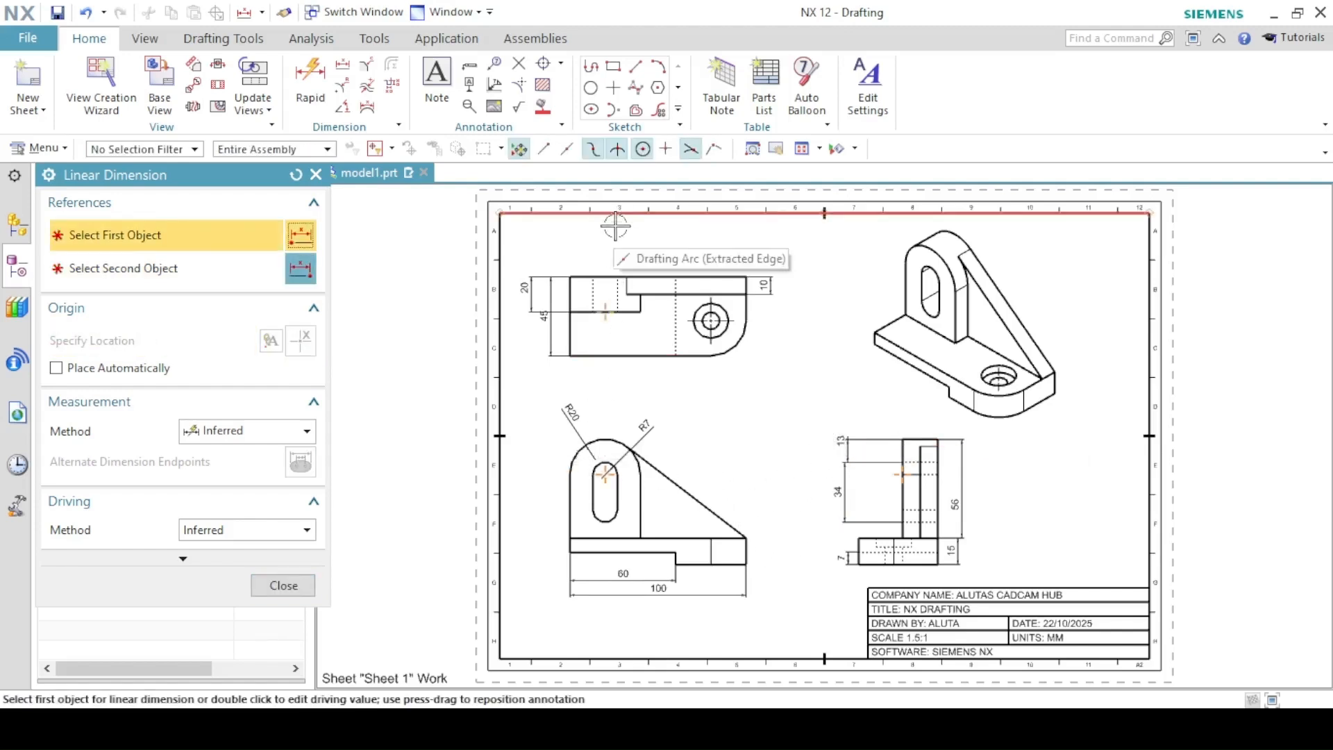
click(309, 592)
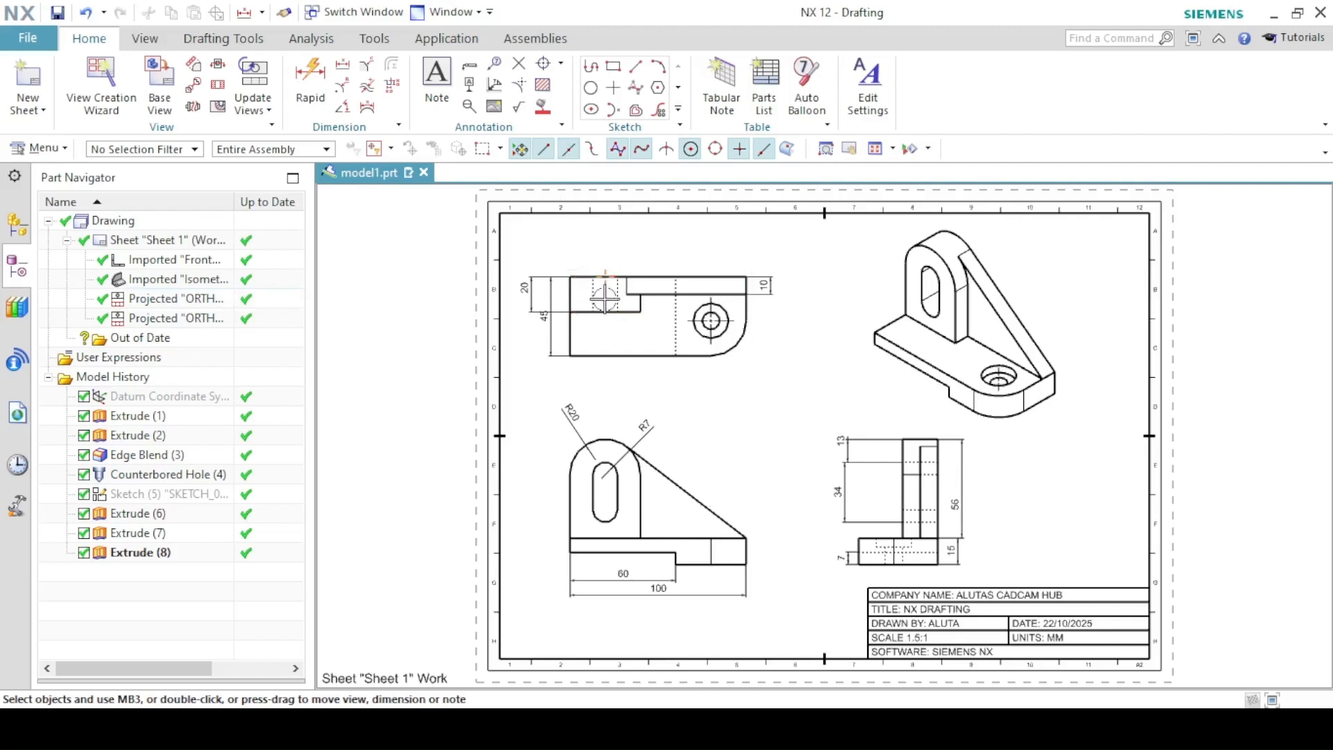
- Create a 2D centerline from curves between the slot's two hidden lines in the top view
click(561, 63)
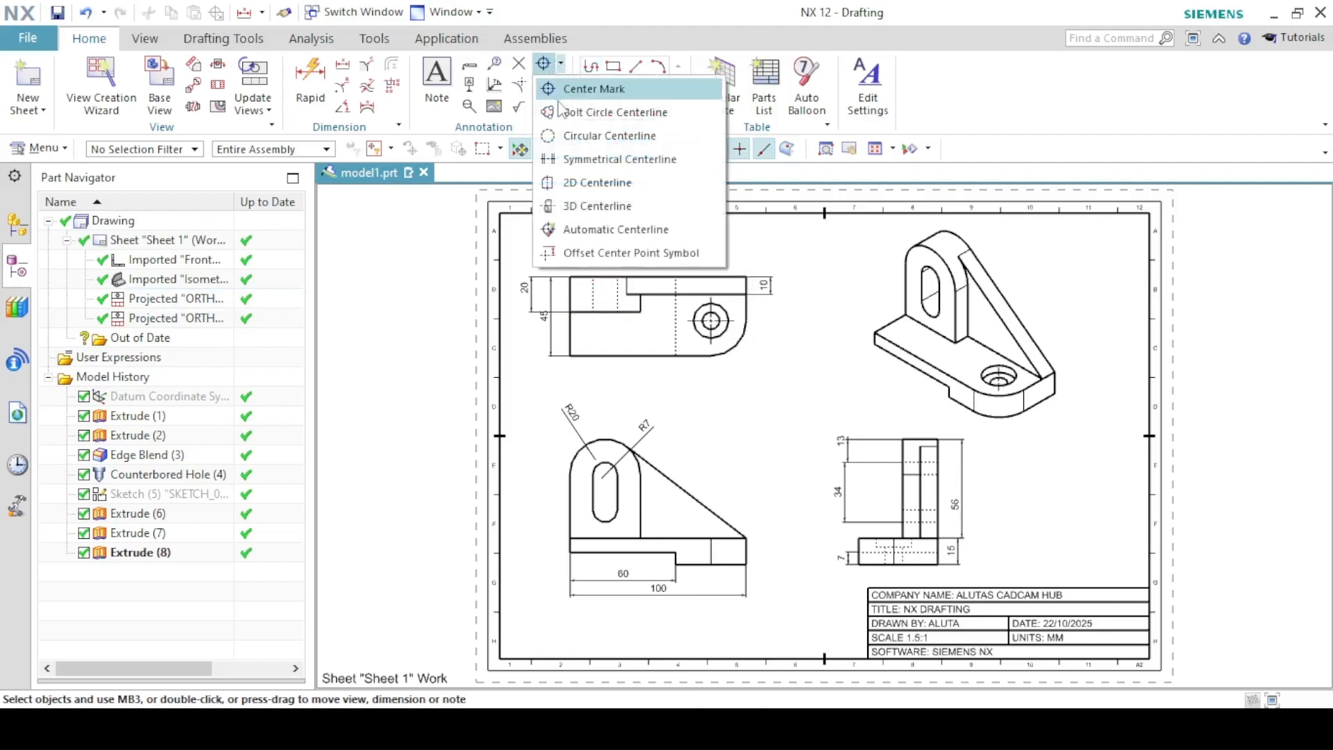
click(574, 186)
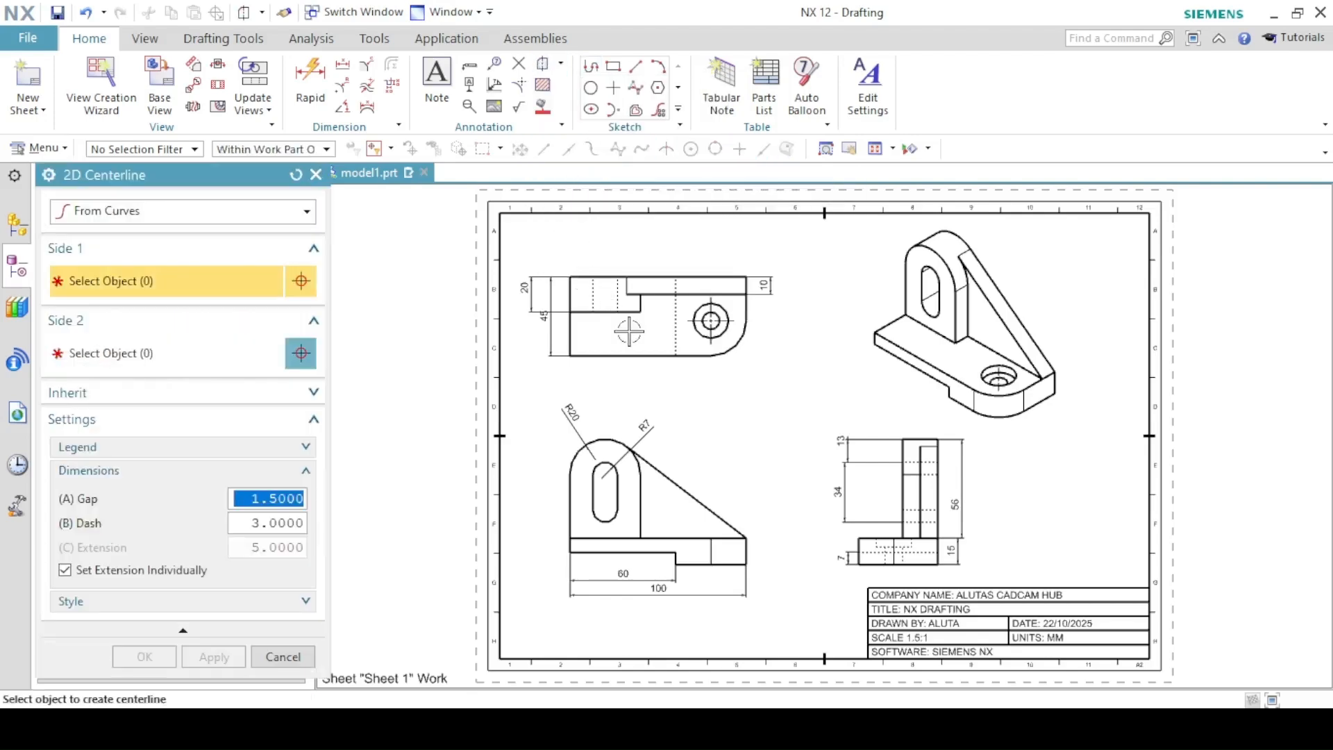
scroll(629, 331, up, 5)
shift+middle_drag(587, 250, 628, 315)
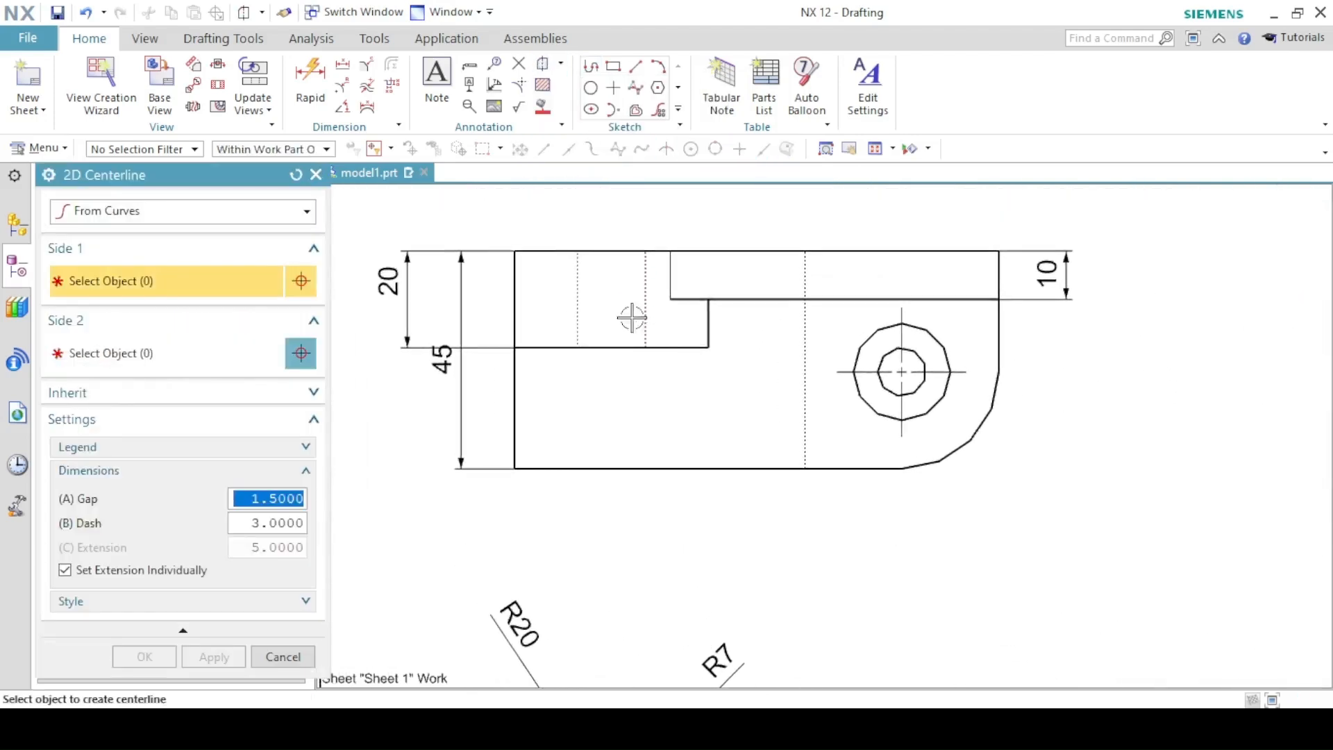
click(577, 272)
click(646, 287)
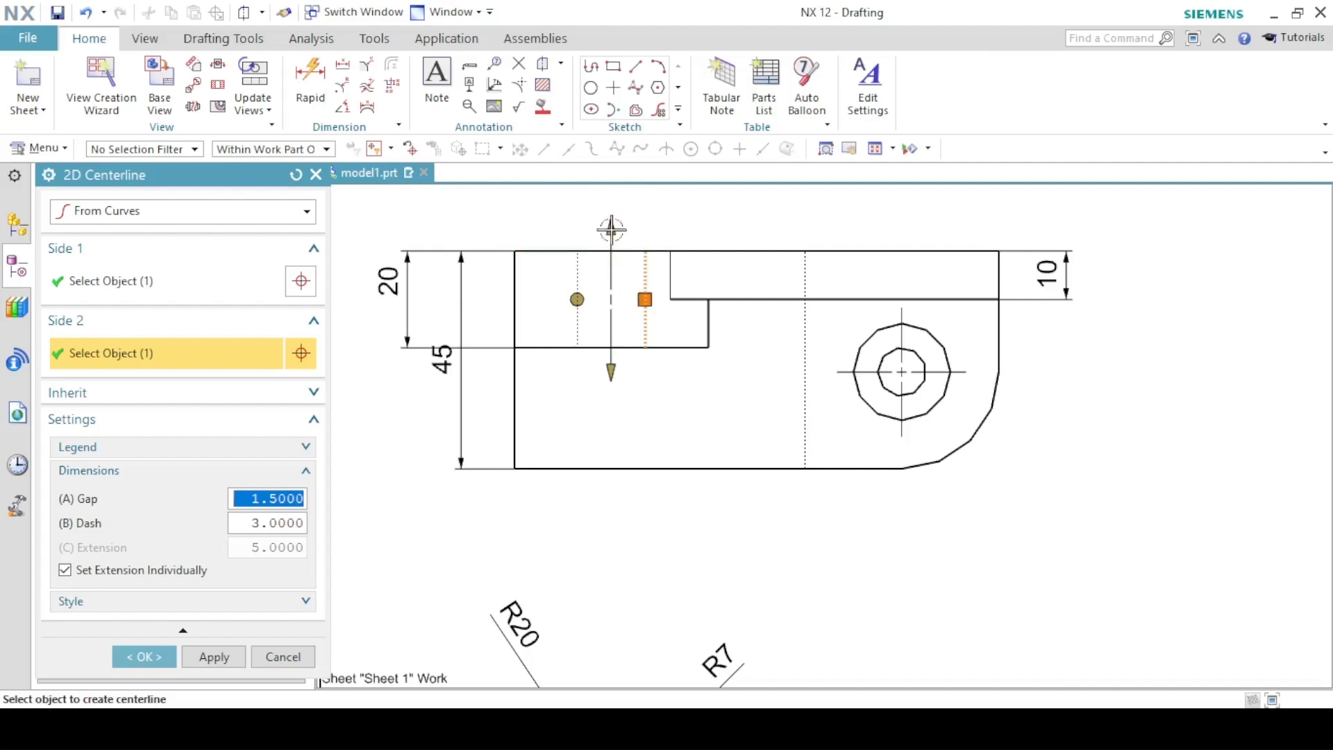
click(167, 656)
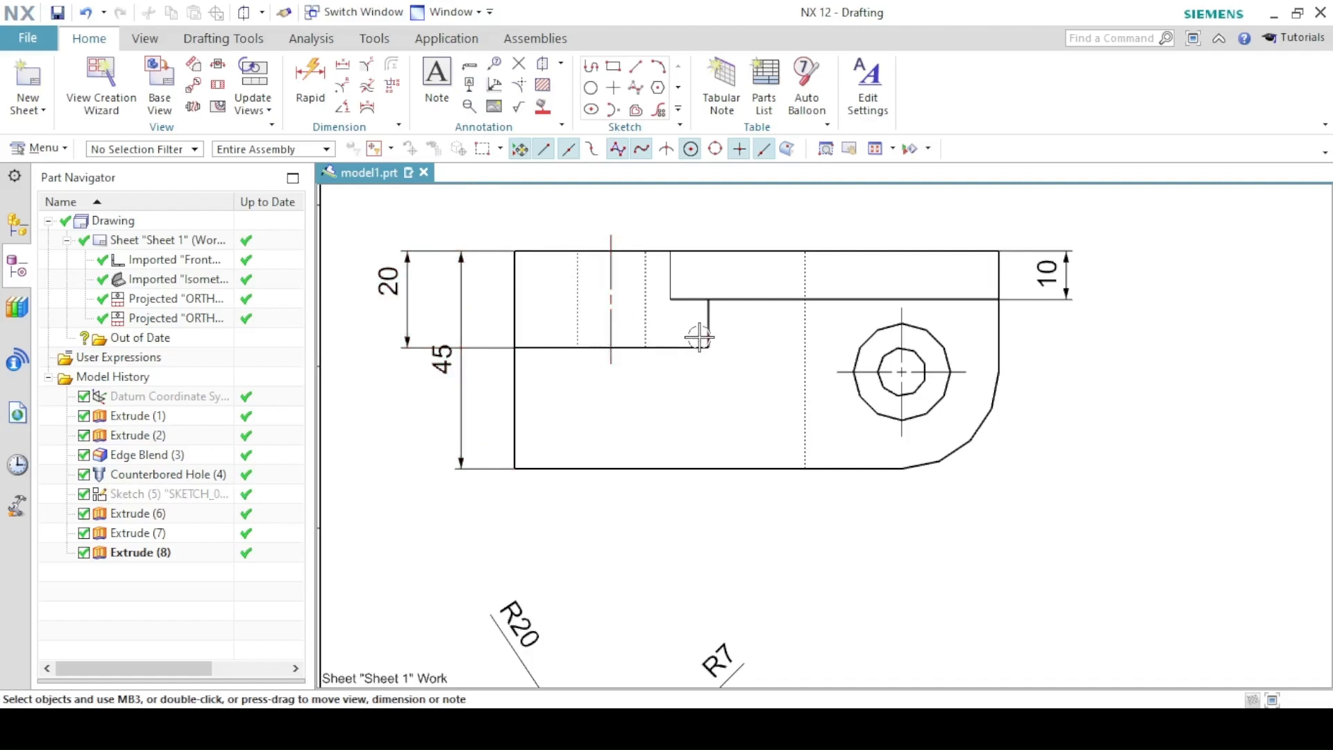
- Add a linear dimension in the top view from the slot centerline to the upright's right edge, placed just below the upright
click(343, 64)
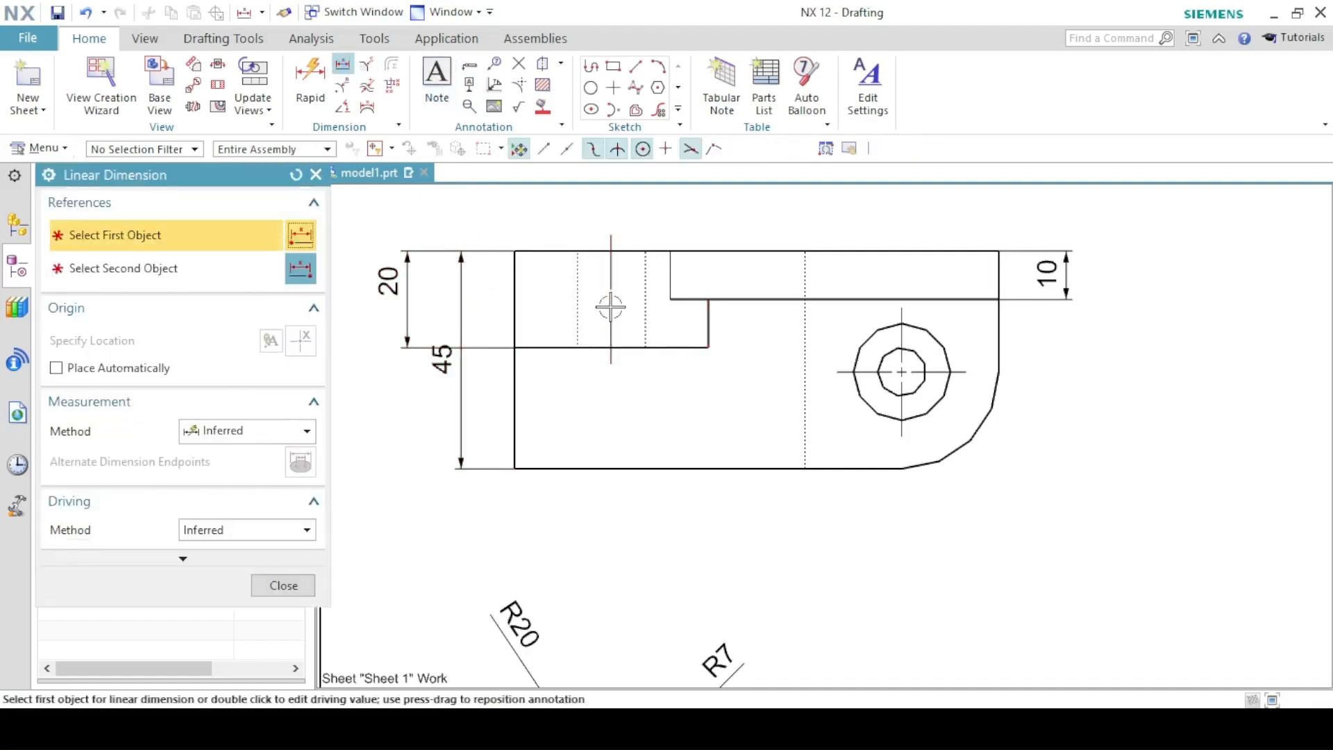
click(610, 347)
click(708, 324)
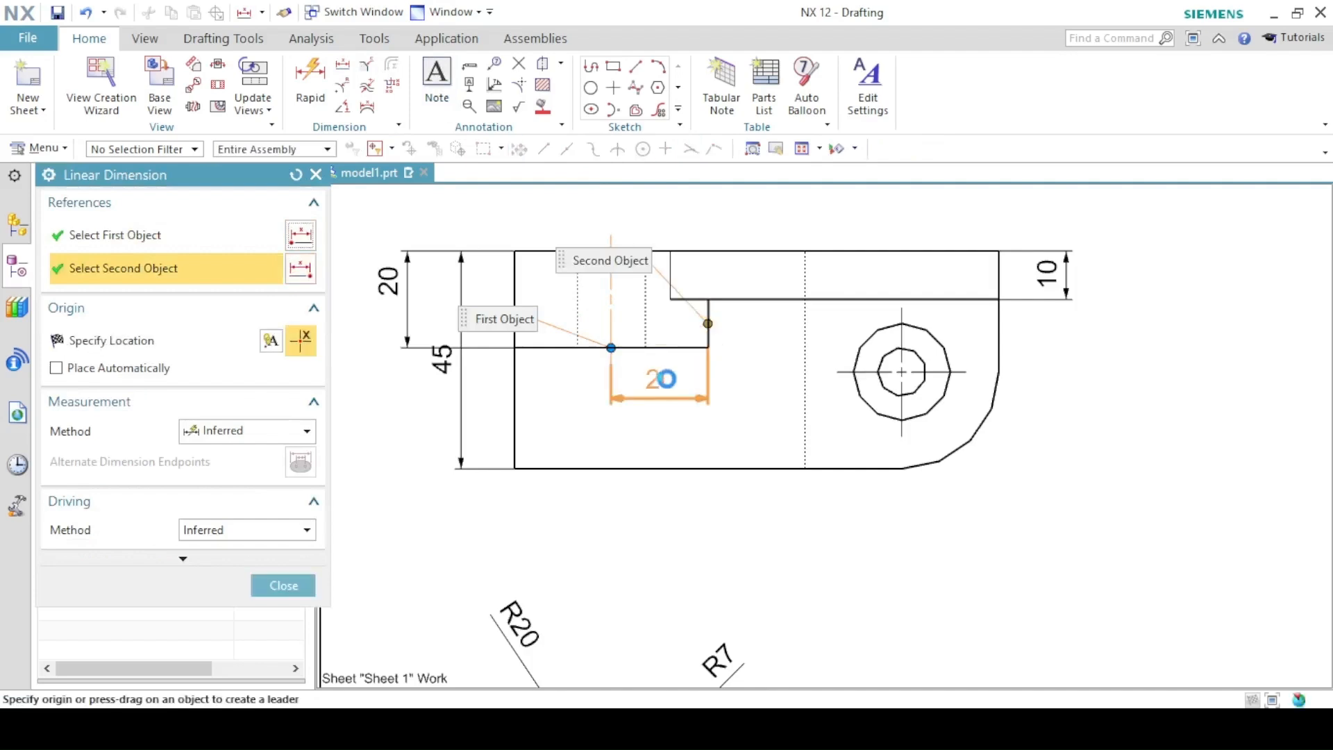
click(659, 378)
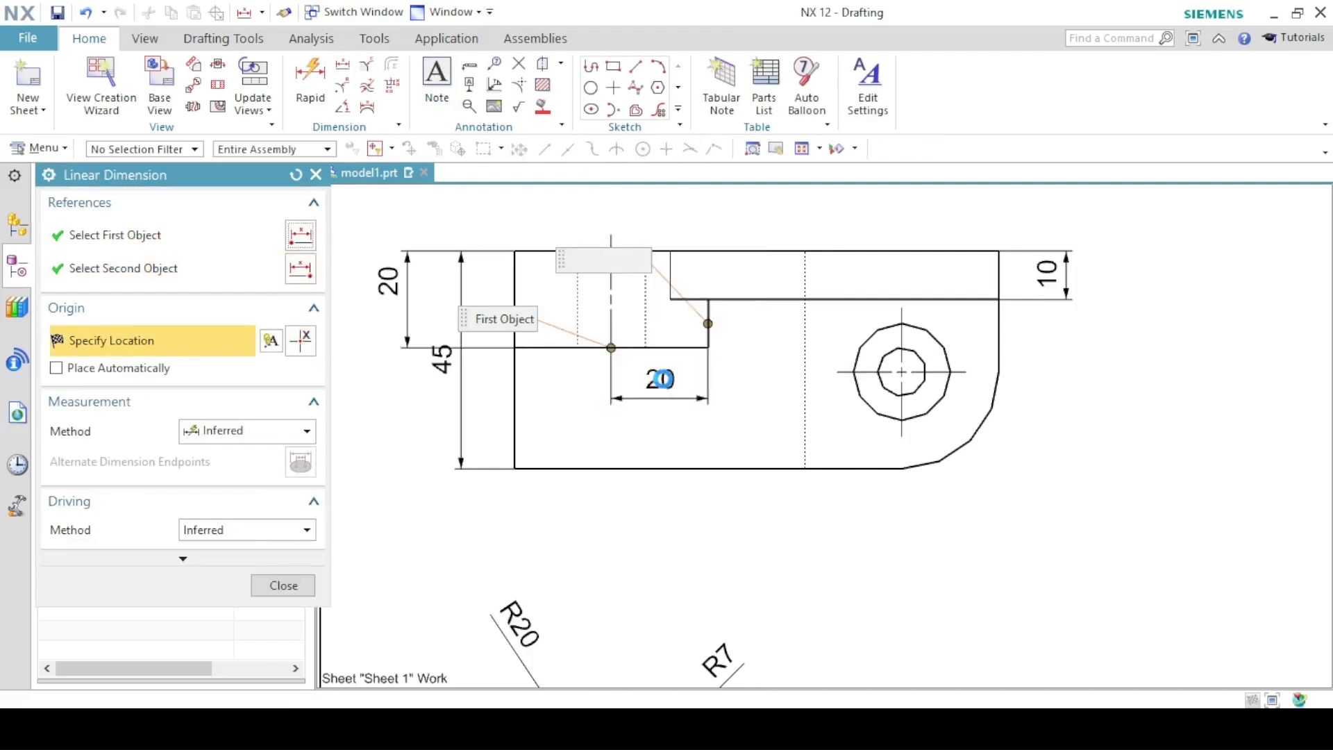
click(281, 585)
key(ctrl+f)
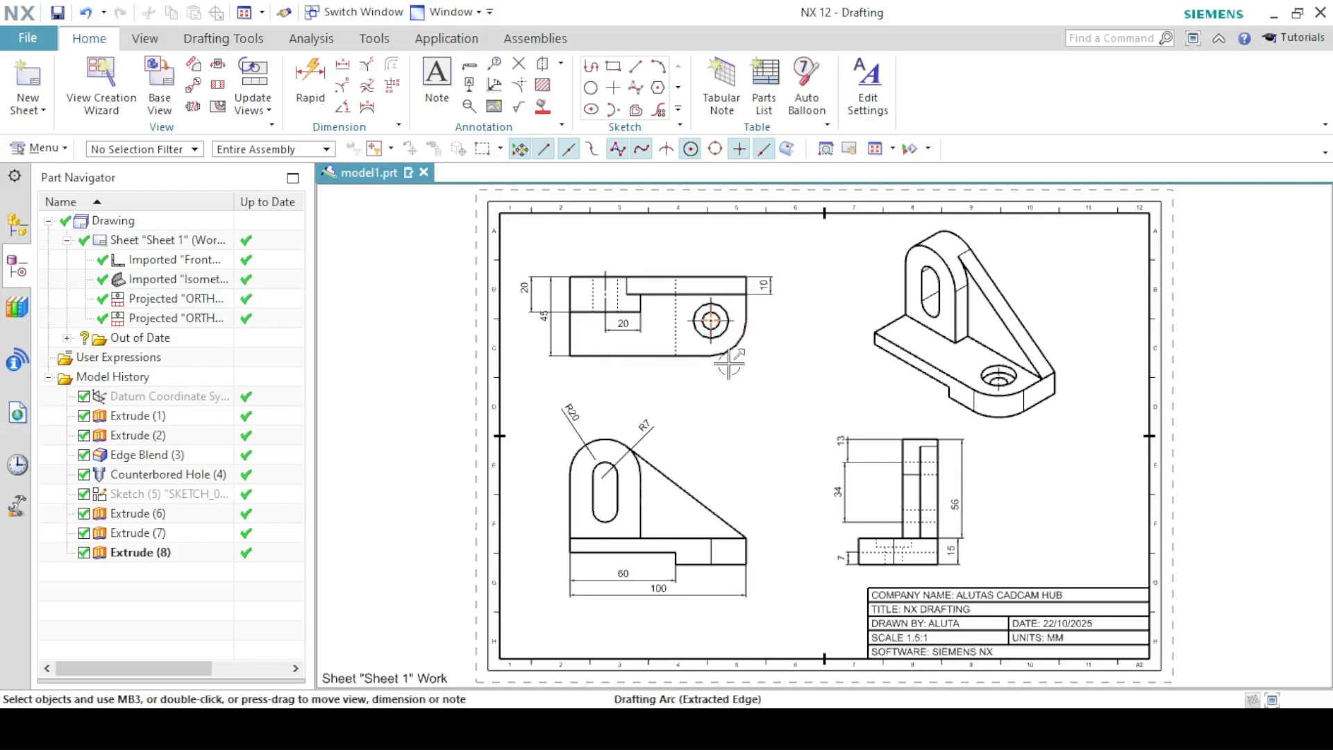
- Add a radial dimension to the base's rounded corner in the top view, placed at its lower right
click(340, 81)
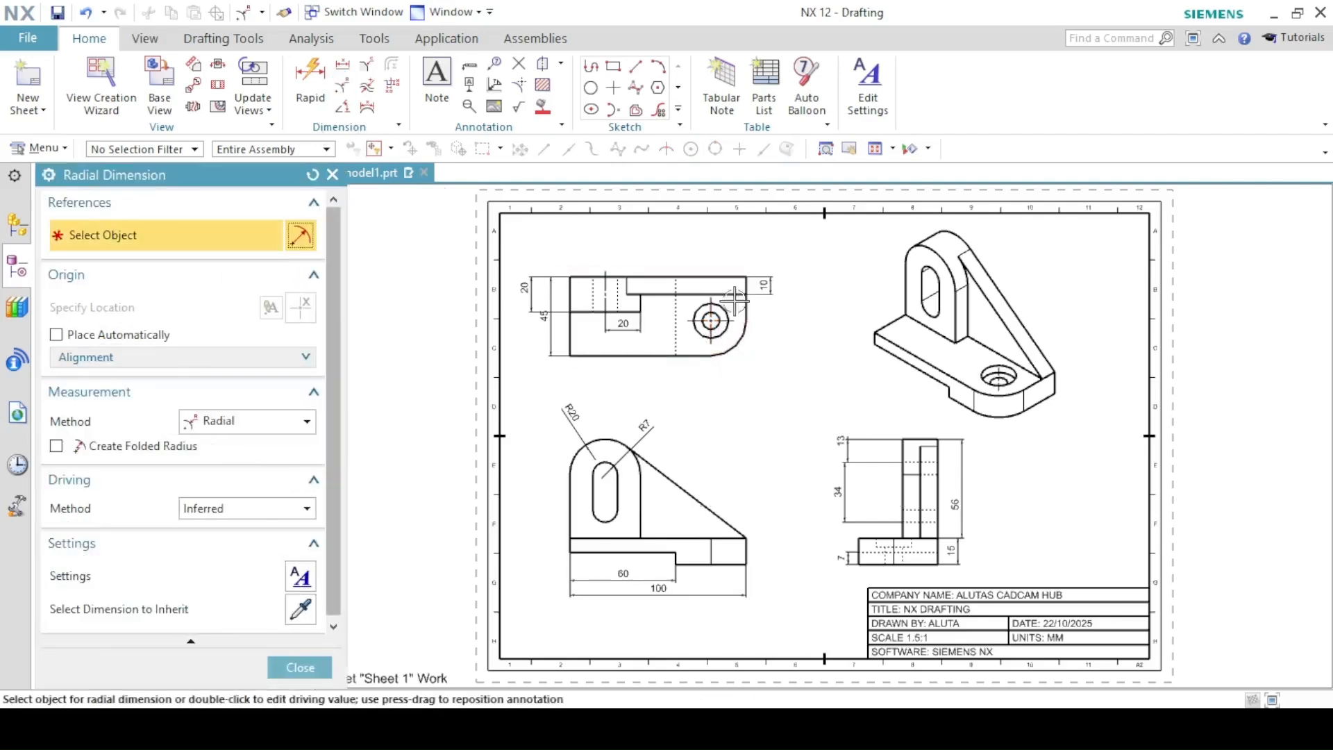
click(743, 343)
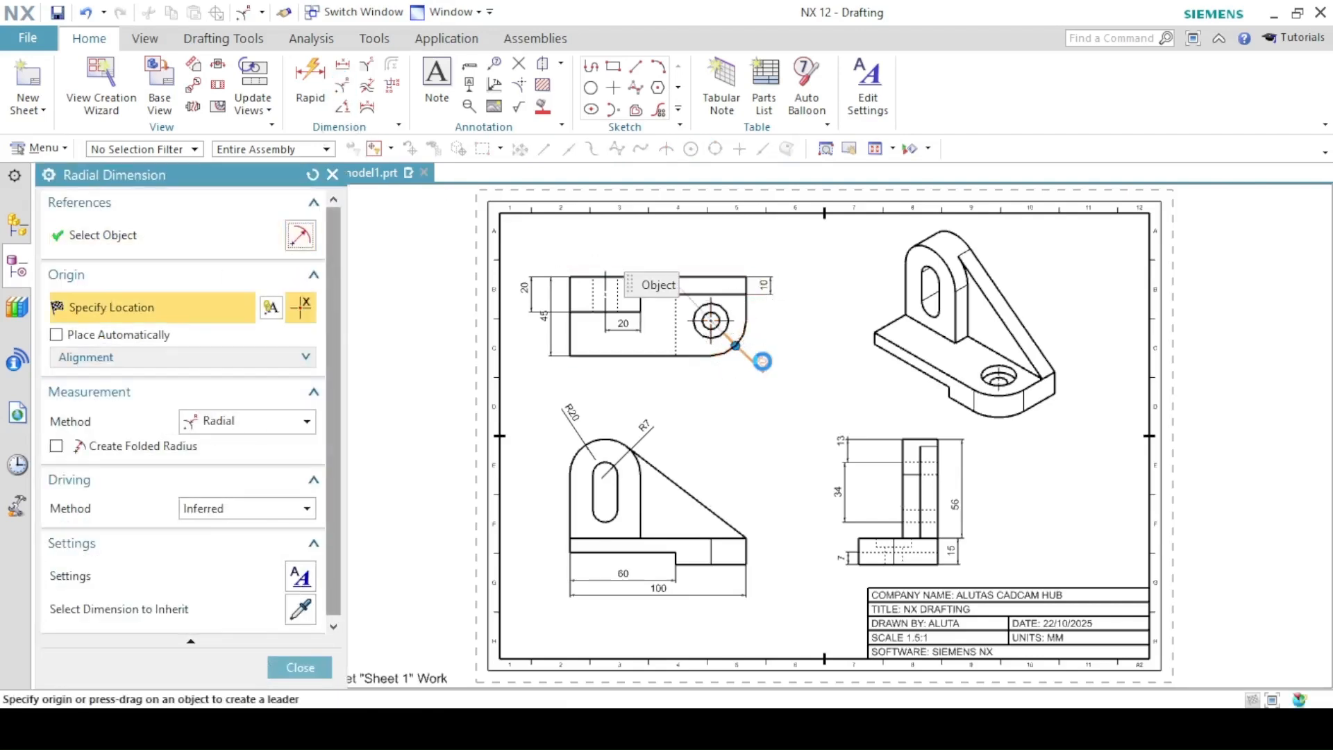
click(763, 362)
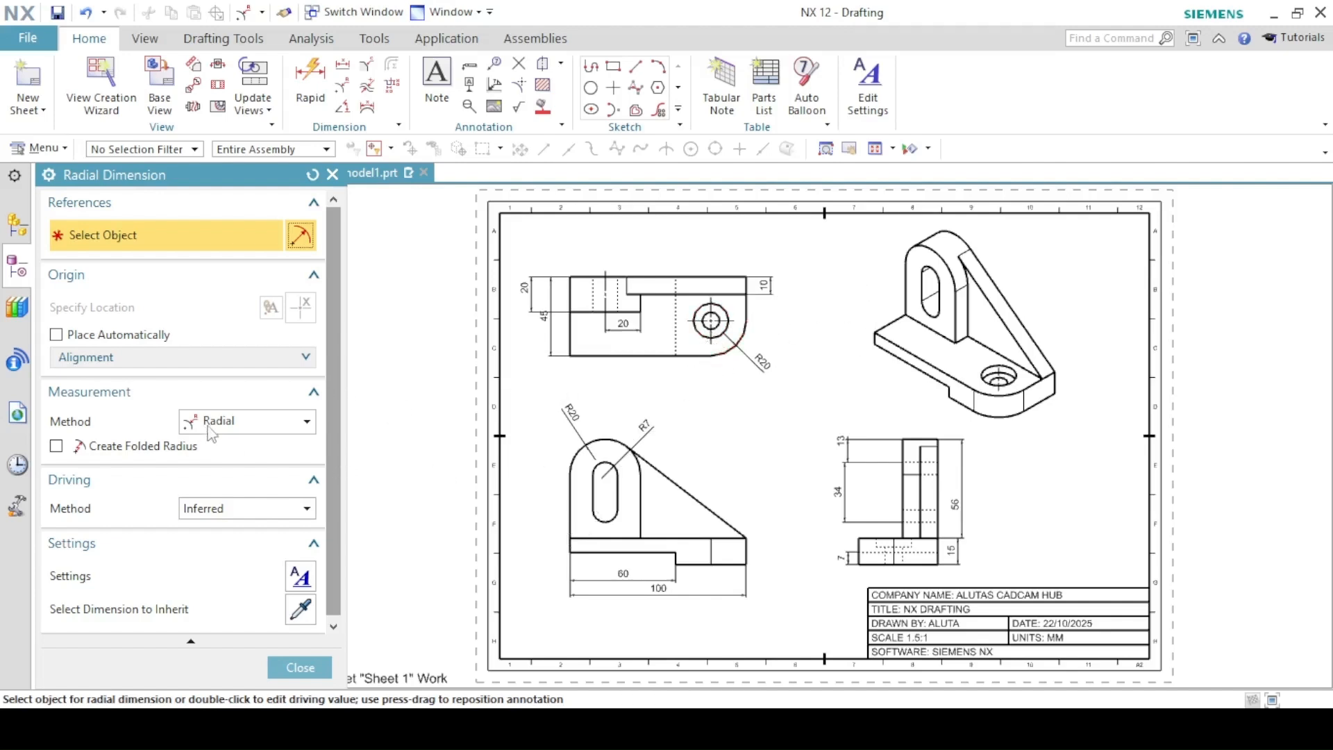
- Add a Hole Callout radial dimension to the counterbored hole in the top view, placed above and to the right of the view
click(251, 429)
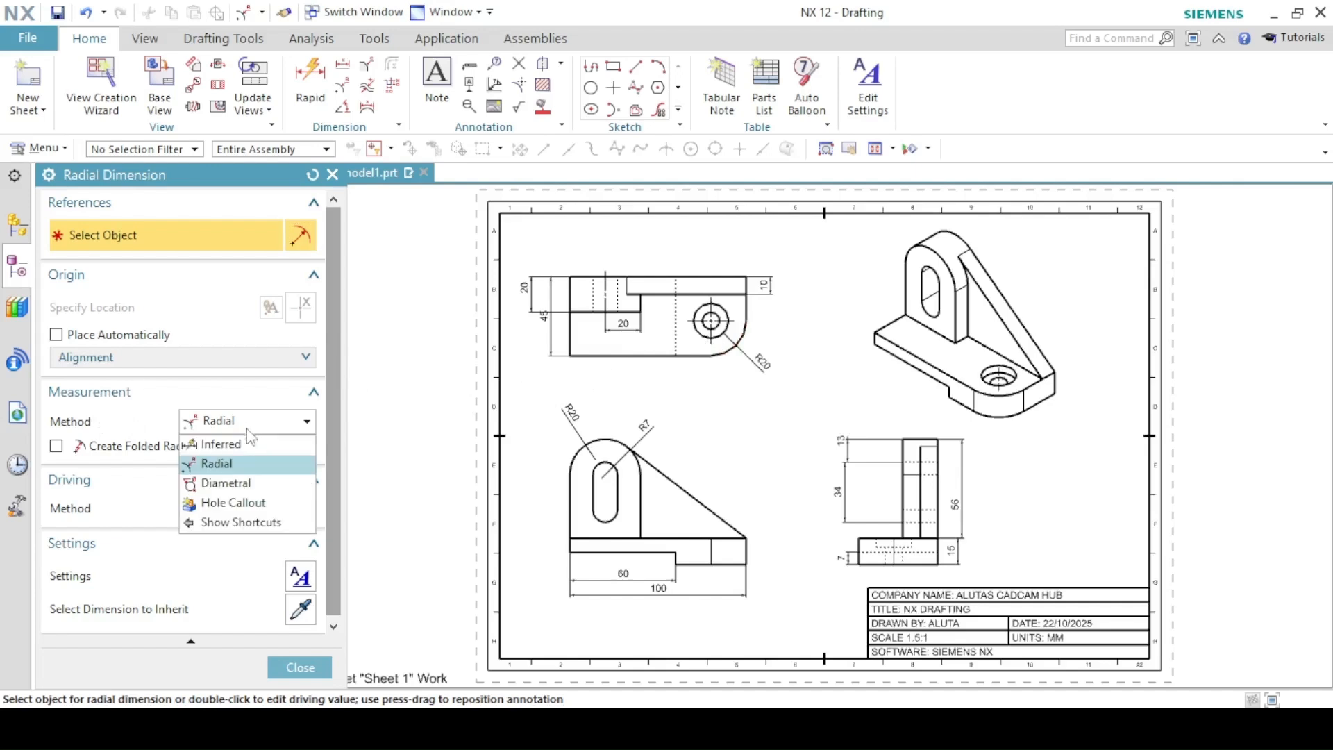
click(226, 506)
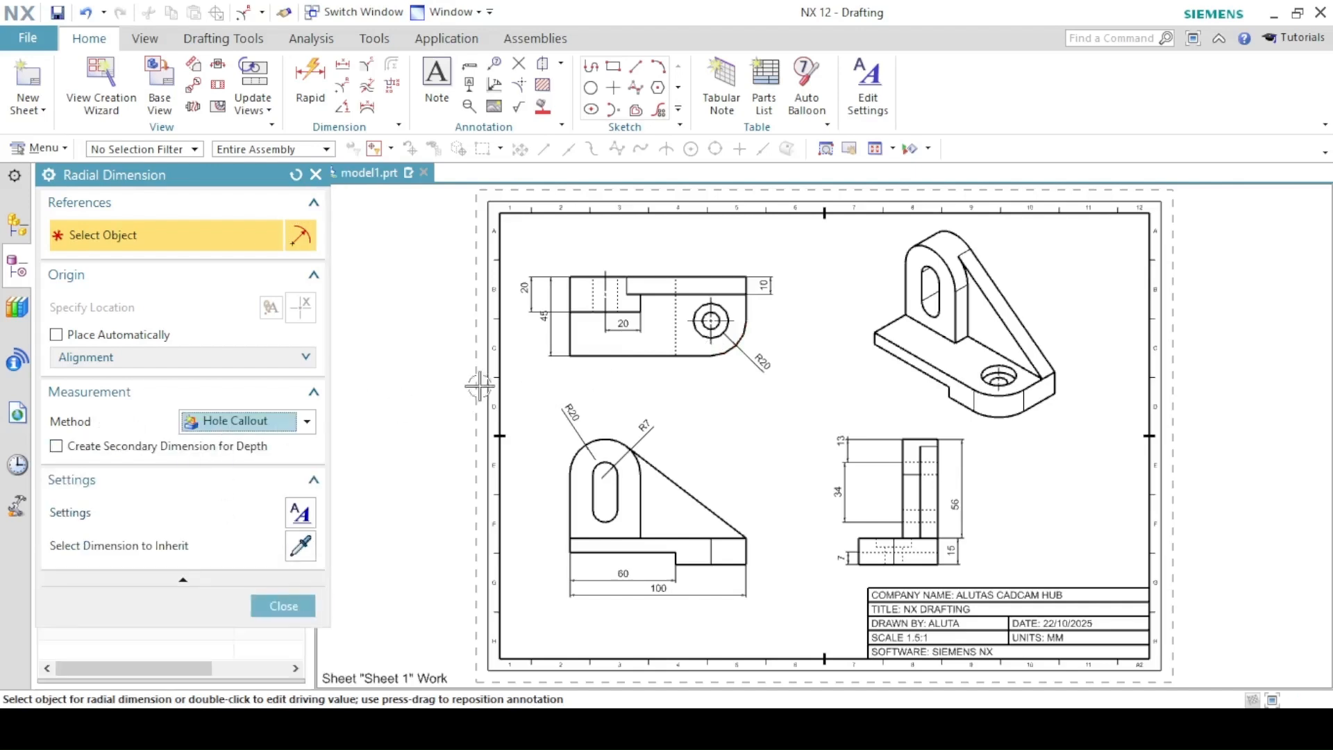
click(696, 313)
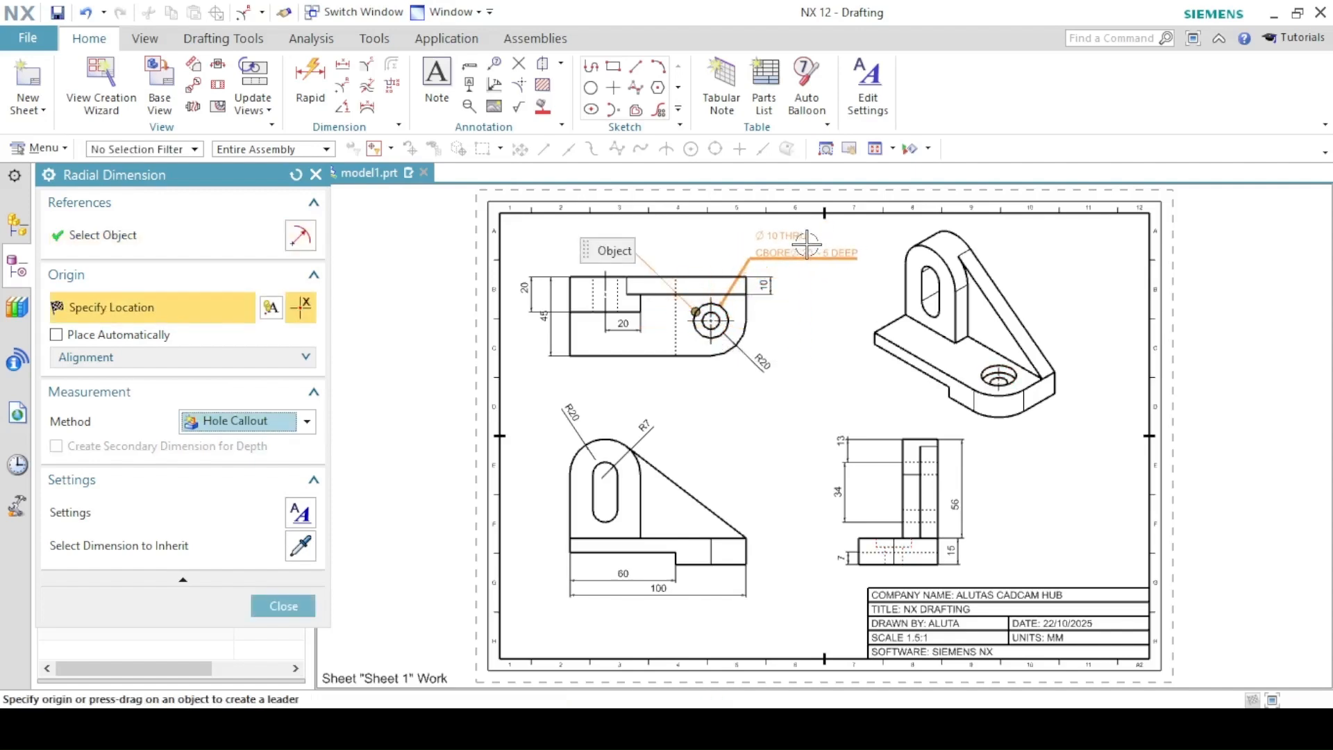
click(806, 244)
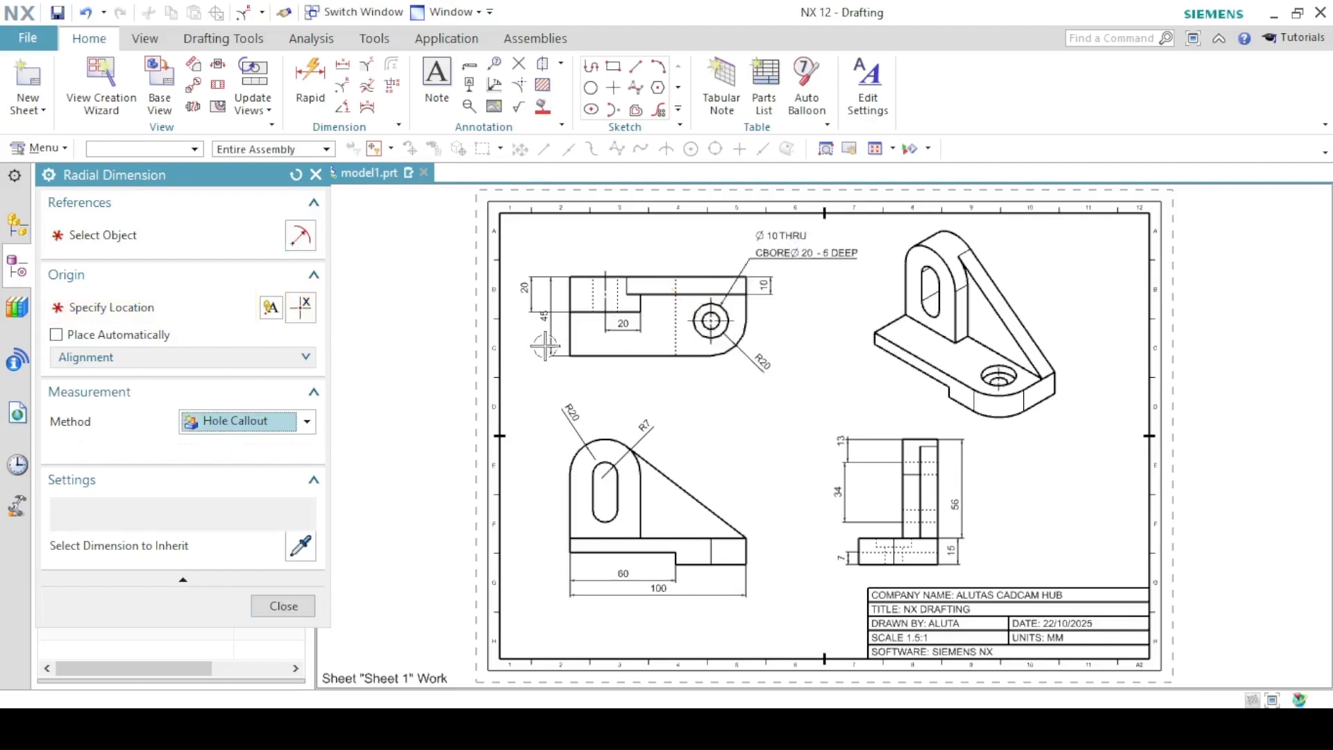
click(310, 602)
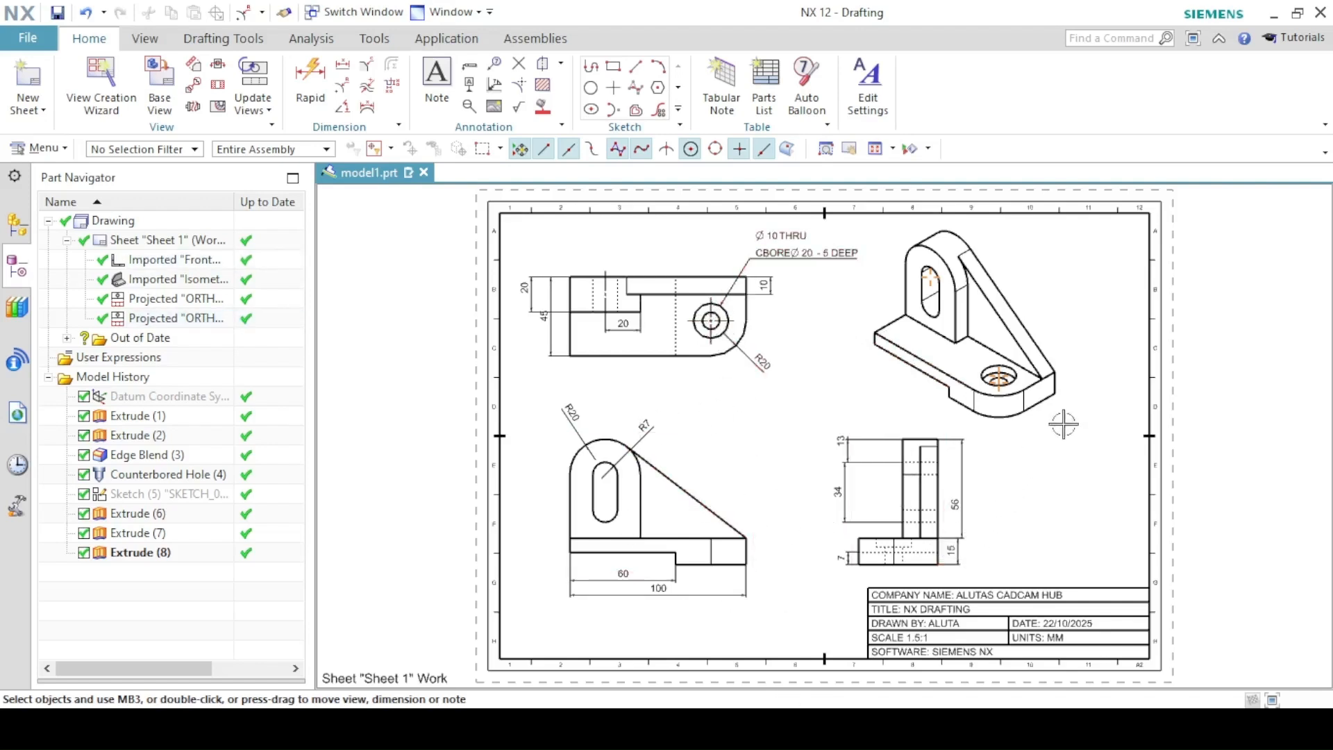
- Set the isometric view's shading to the Fully Shaded rendering style
click(995, 234)
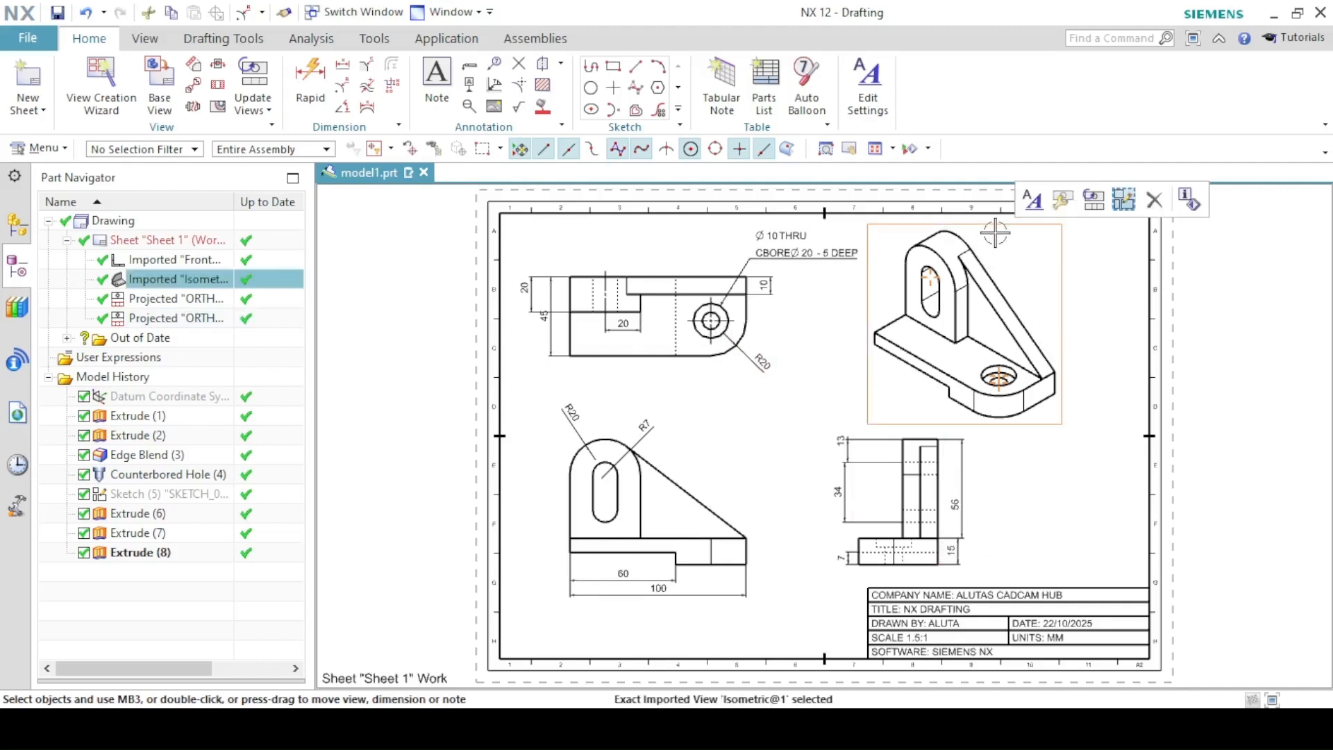
click(1032, 200)
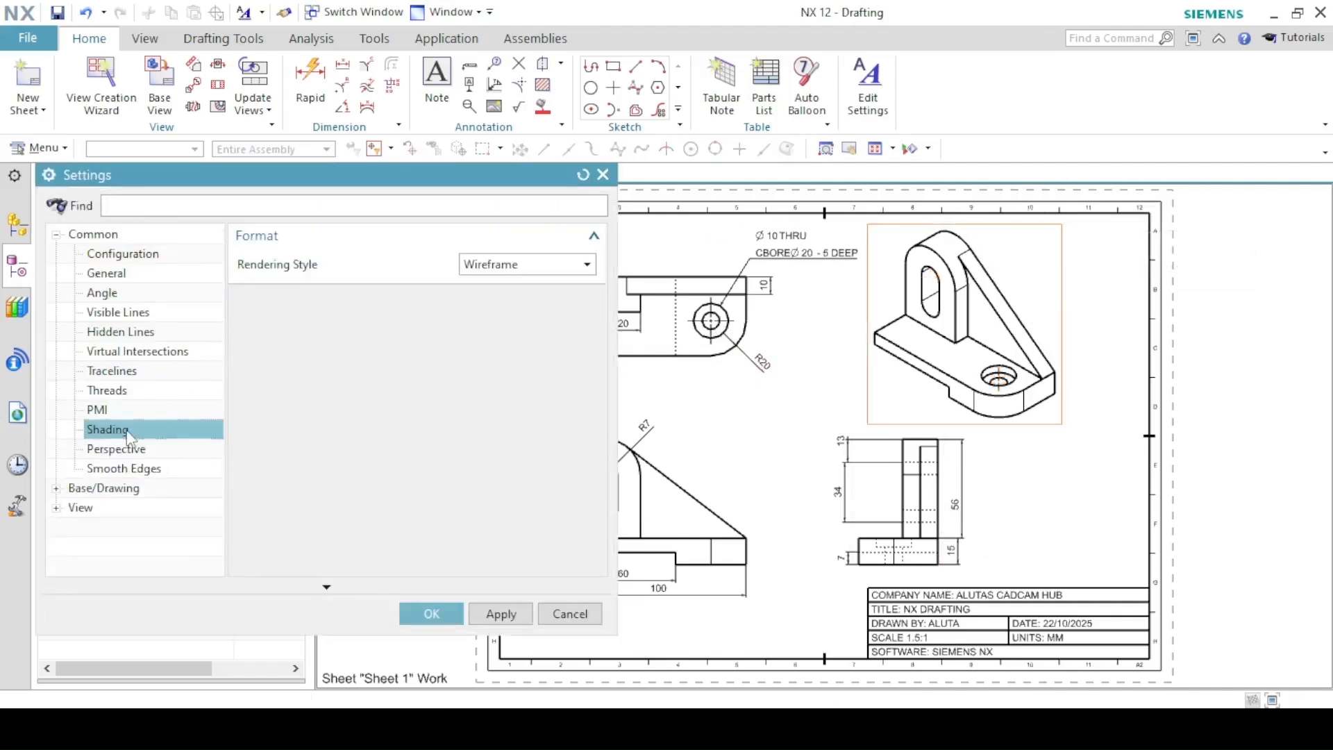
click(526, 266)
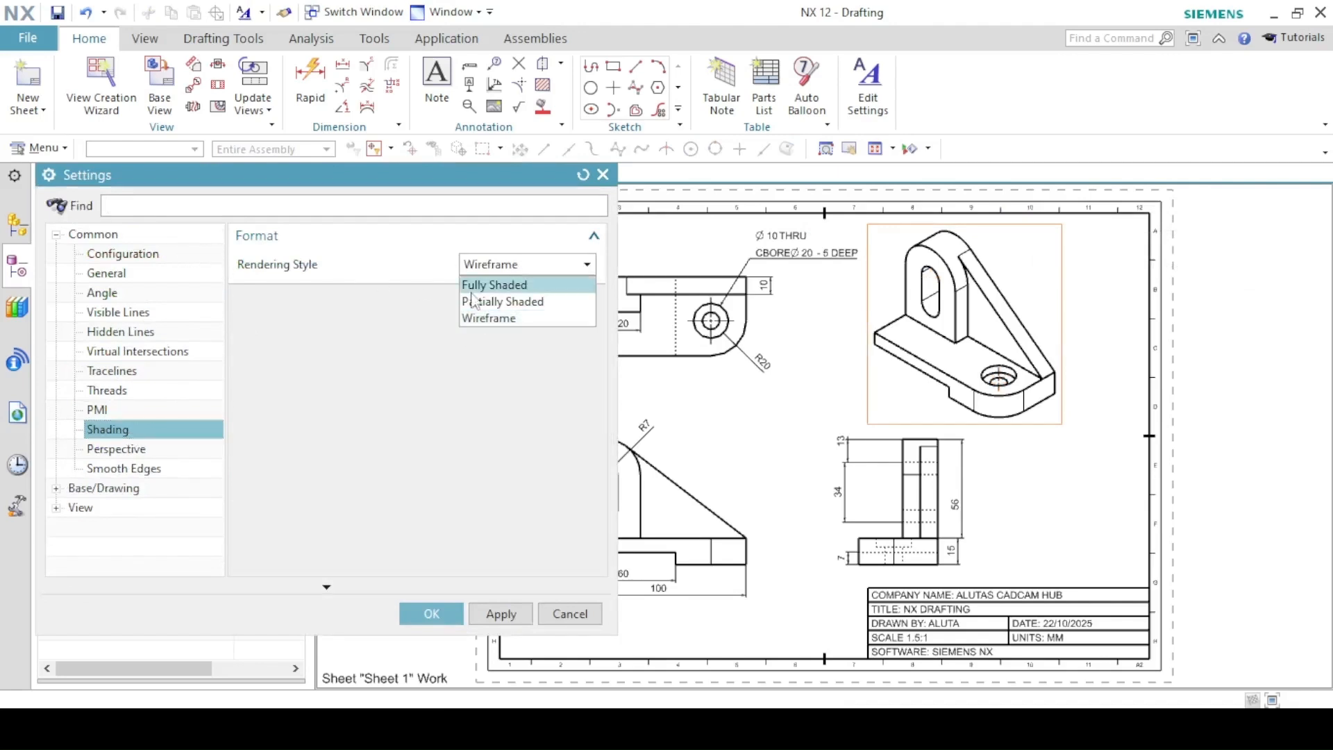
click(497, 286)
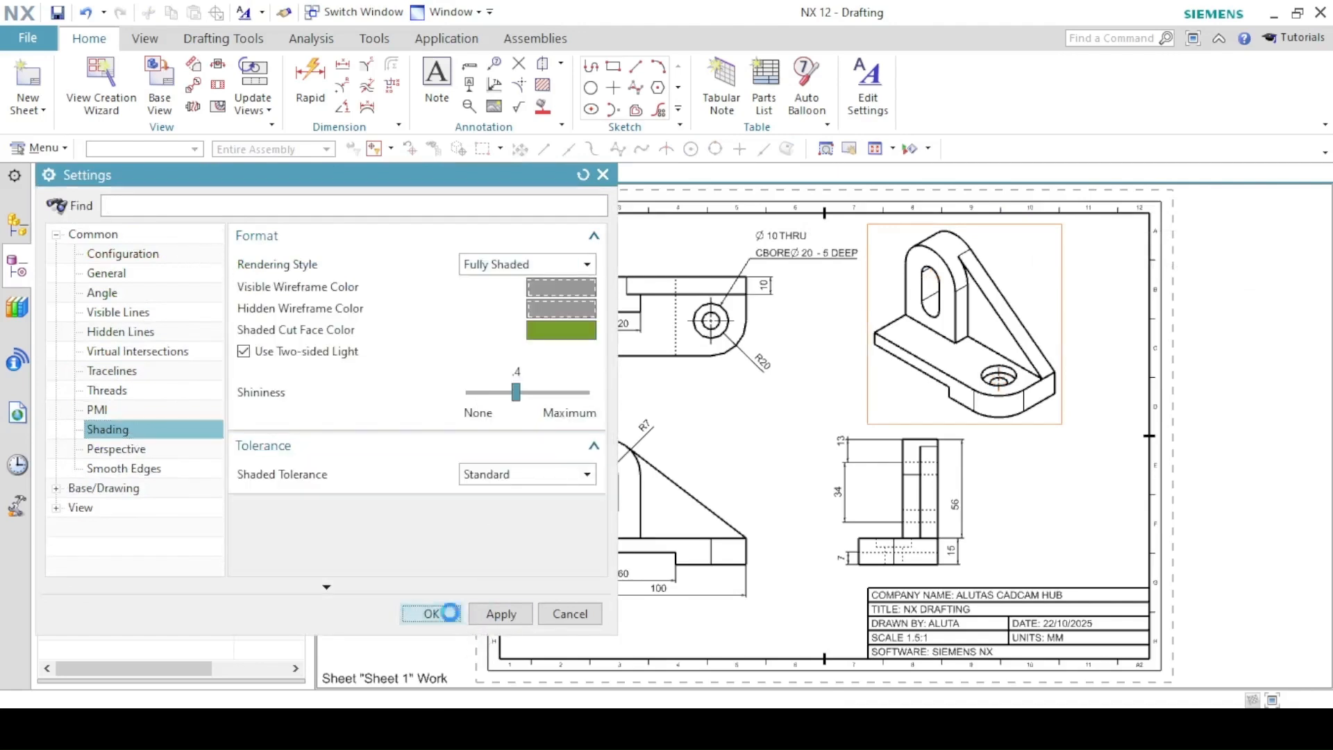
click(432, 613)
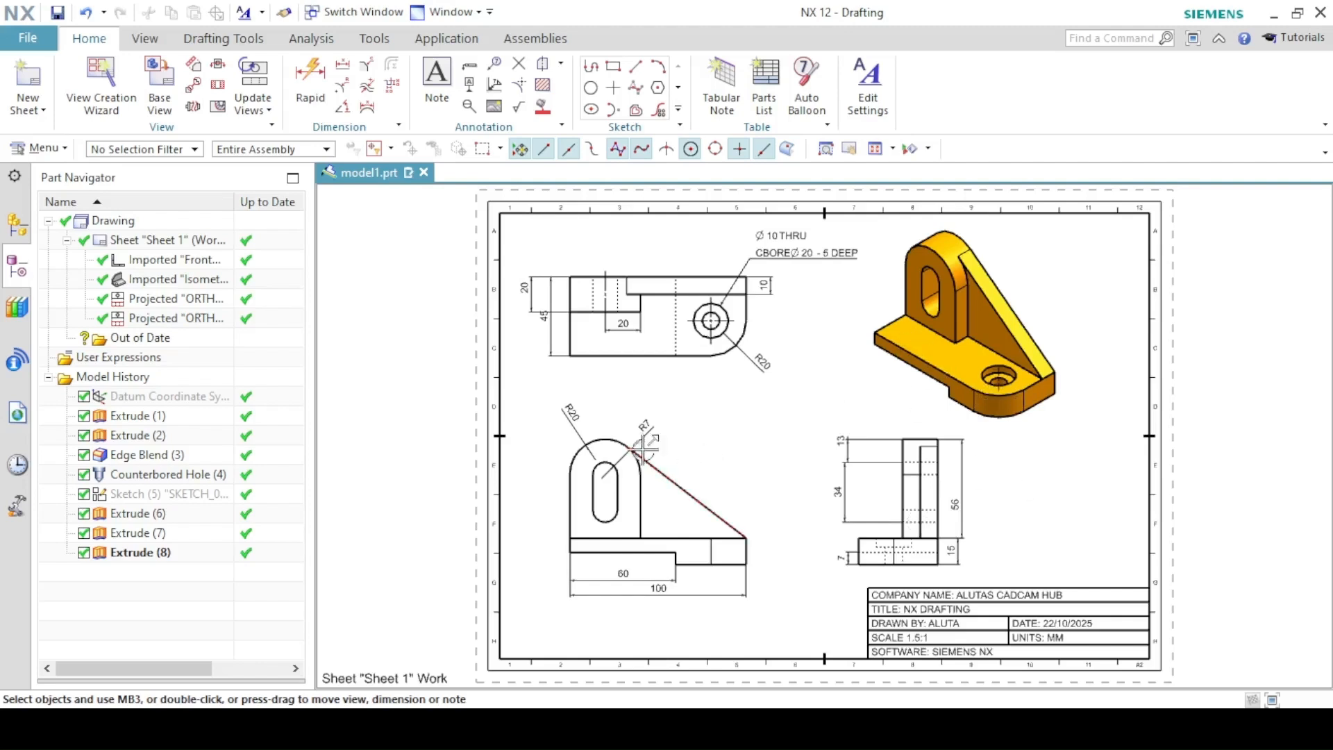
- Reposition the front view's dimensions: shift the R20 and R7 radii slightly left and space the 60 and 100 dimensions farther apart below the view
double_click(558, 421)
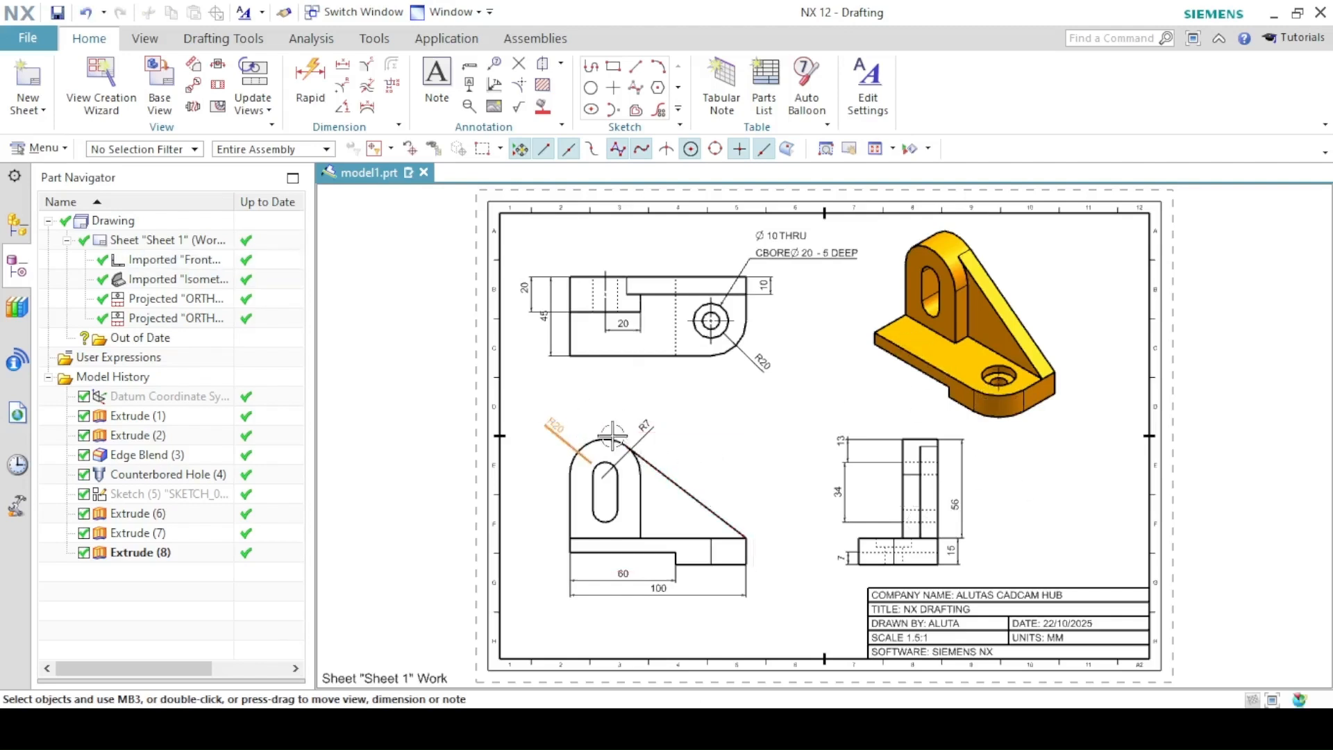
key(Escape)
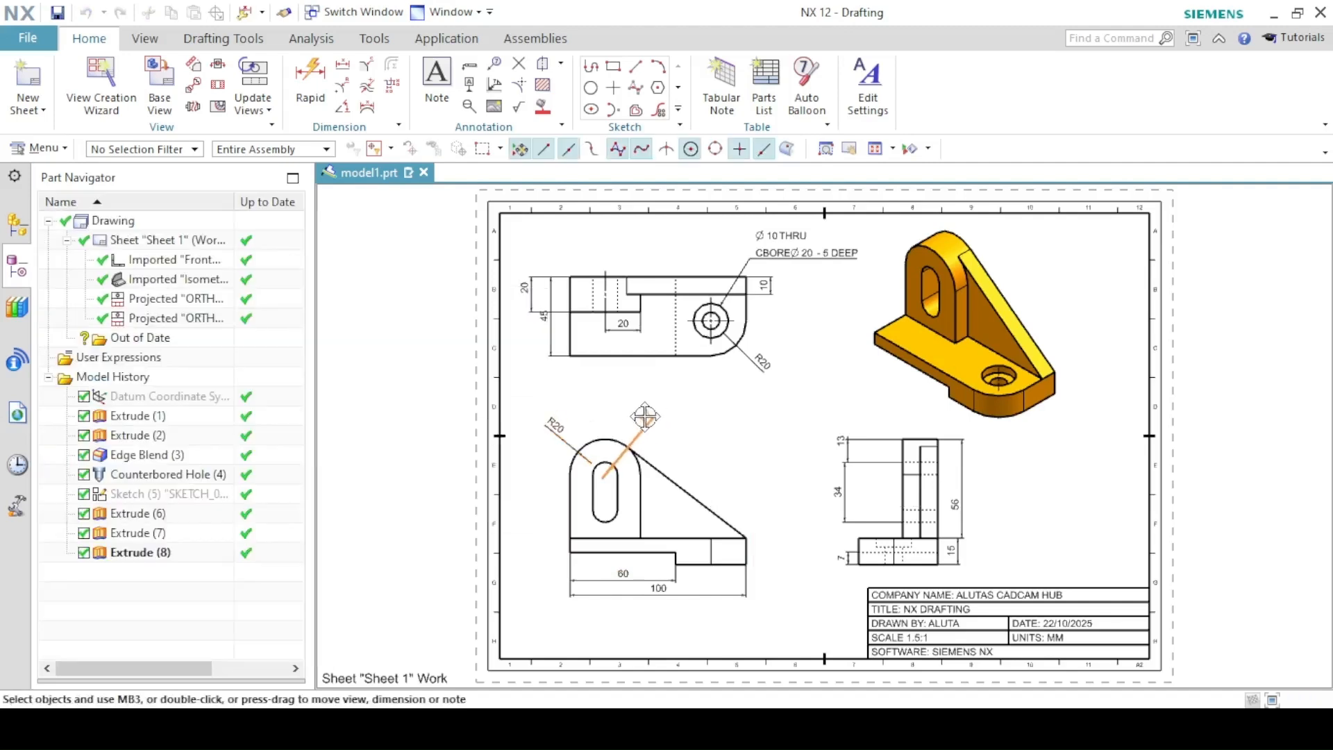
drag(623, 580, 652, 598)
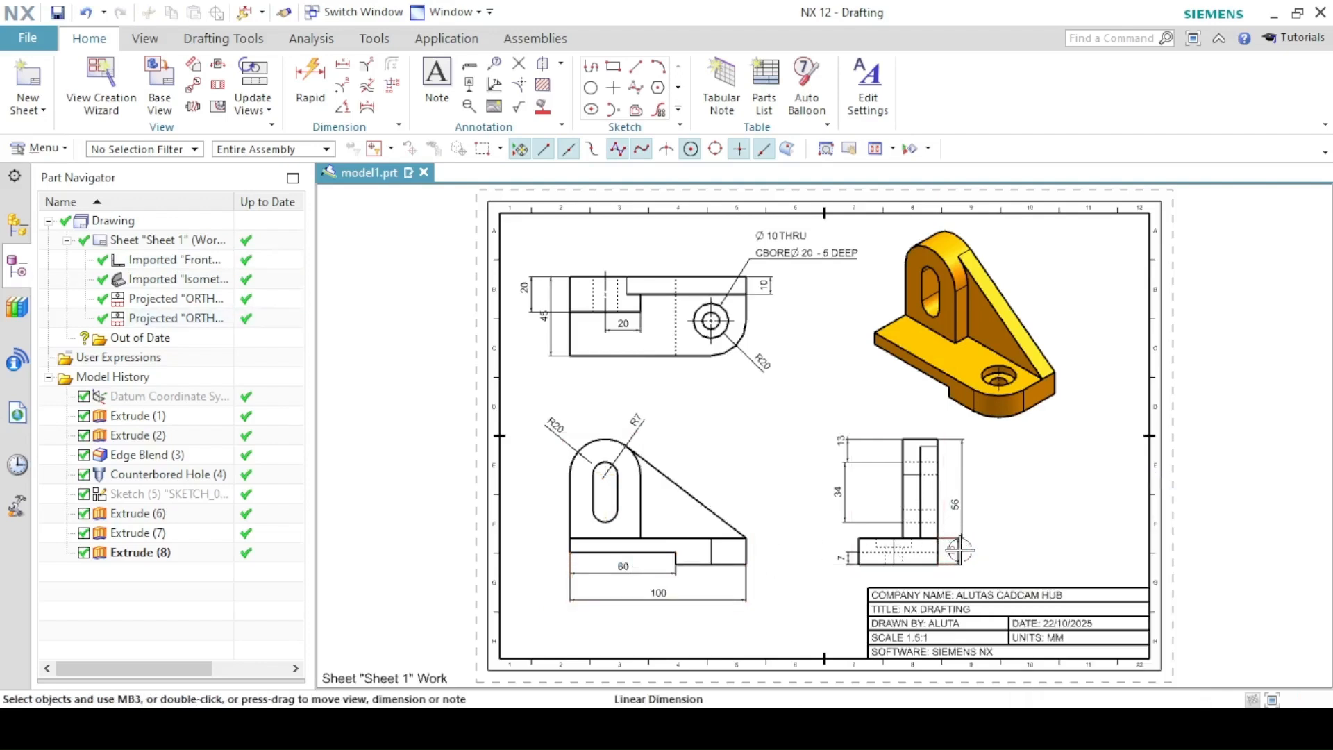
- Tidy the side and top view dimensions, moving the 15 outward, shifting the hole callout slightly, and placing the 20 inside the 45
drag(951, 551, 962, 552)
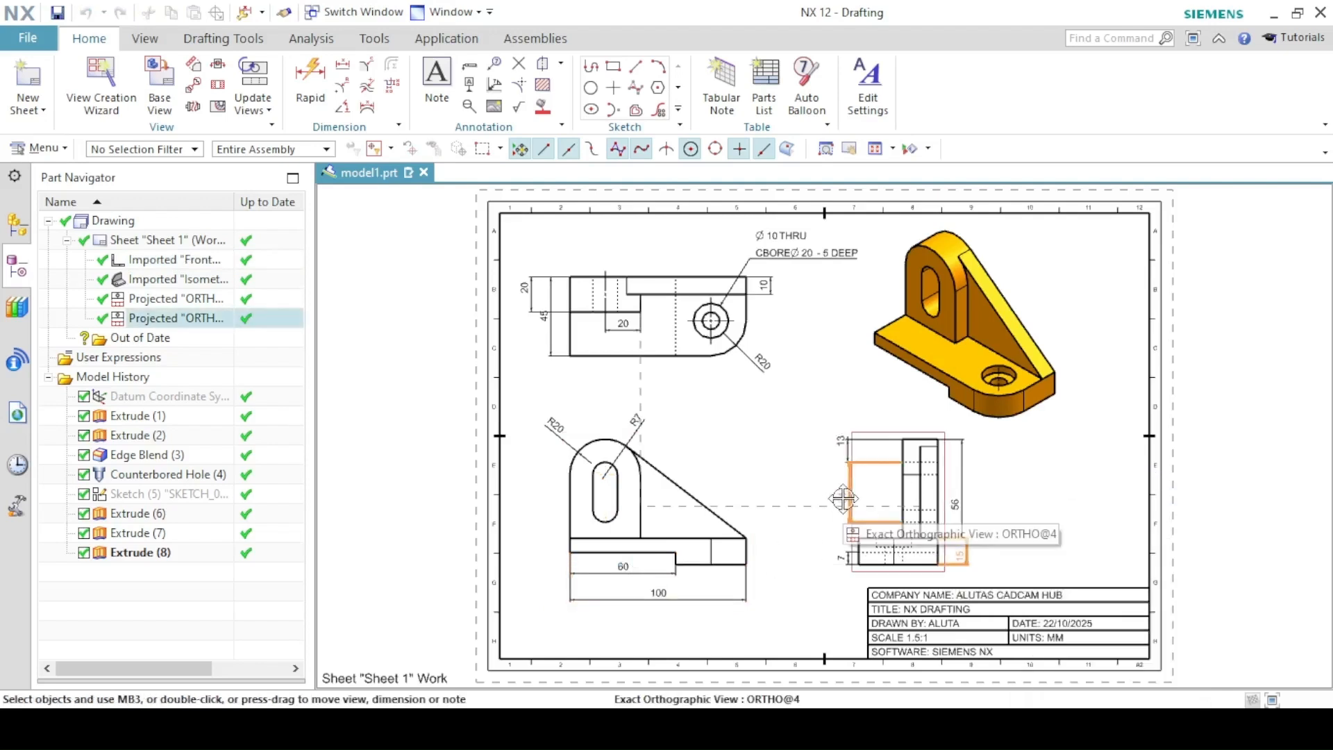
drag(752, 257, 749, 255)
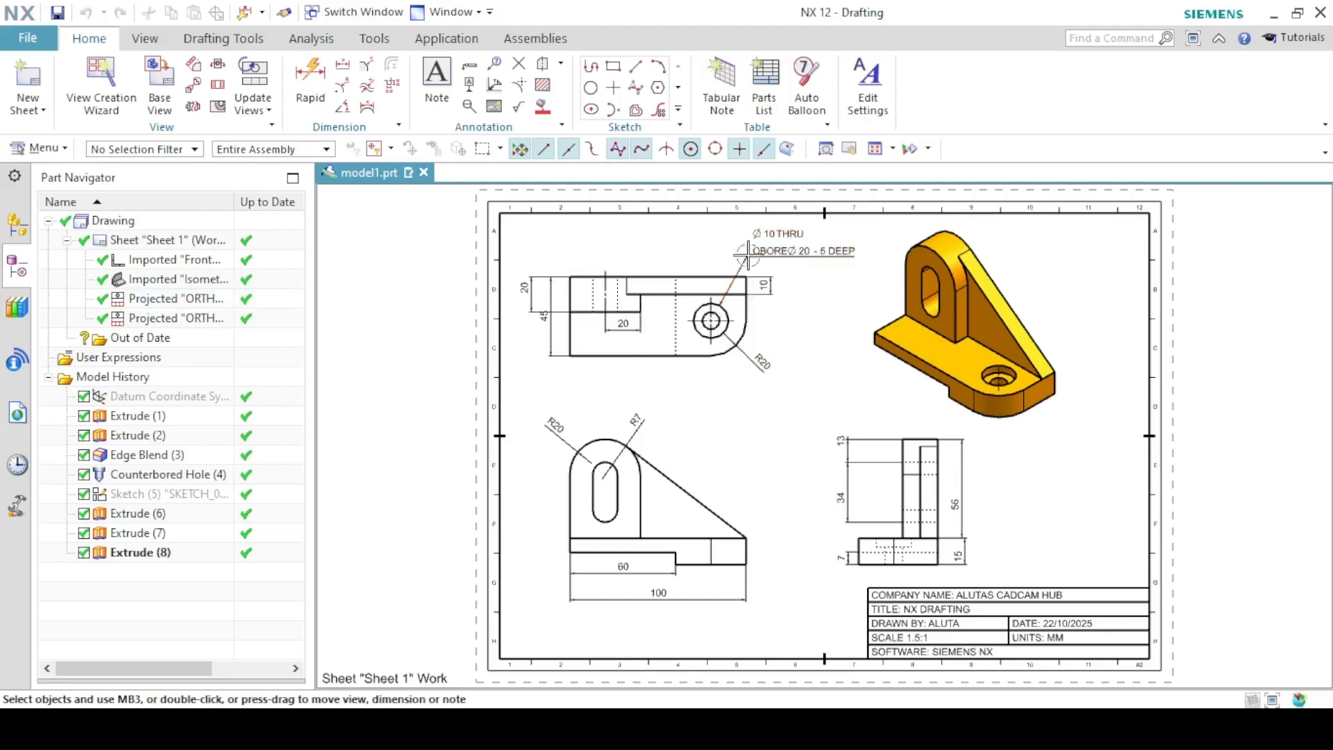
mouse_move(548, 315)
mouse_down()
mouse_move(520, 317)
mouse_move(526, 339)
mouse_move(547, 299)
mouse_up()
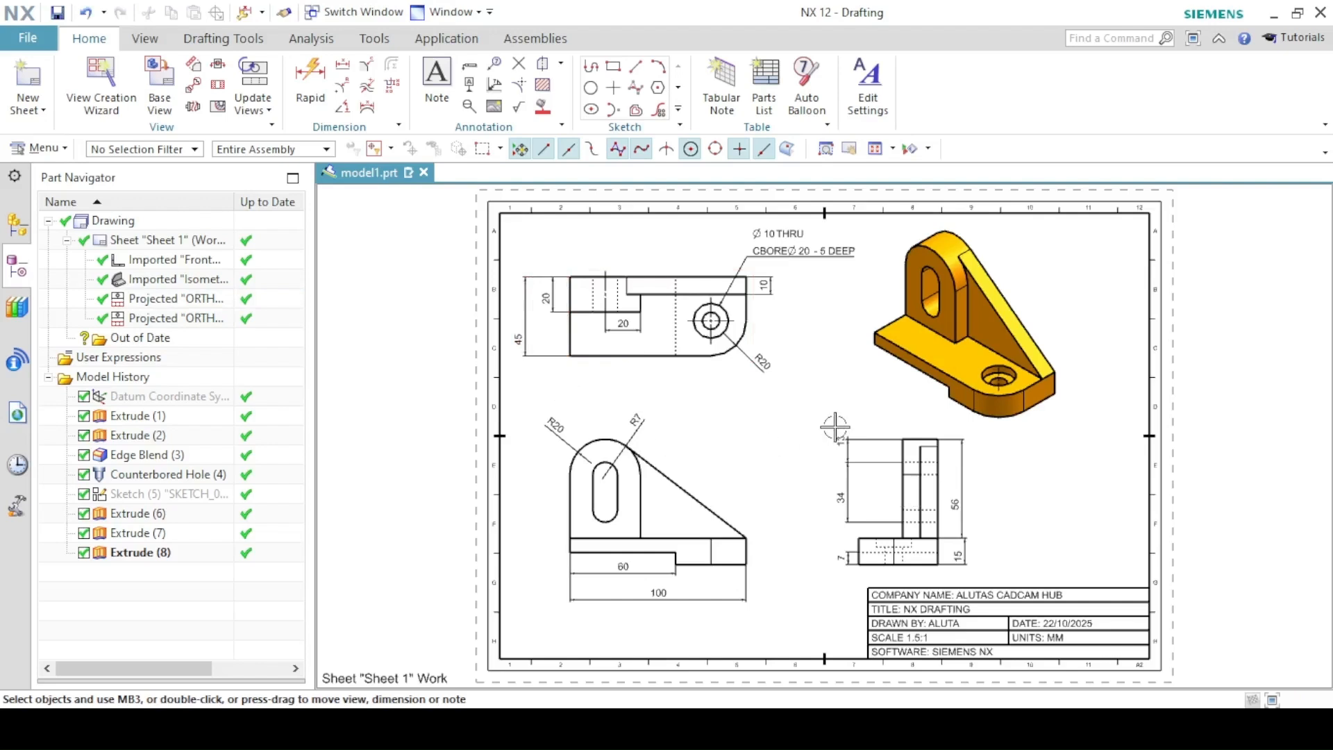